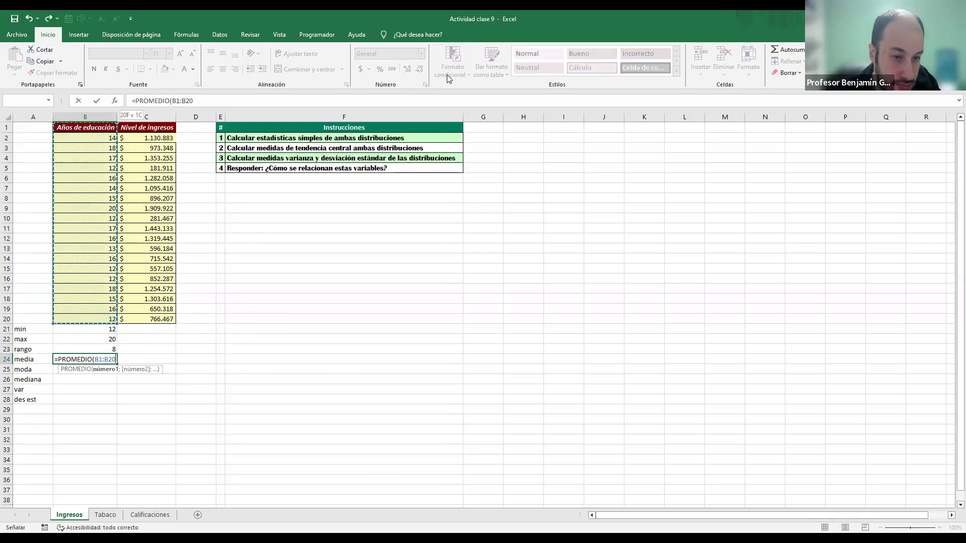
Step: Complete the PROMEDIO formula in B24 and calculate the mode of Años de educación in B25 with MODA over B2:B20
key("Return")
type("=")
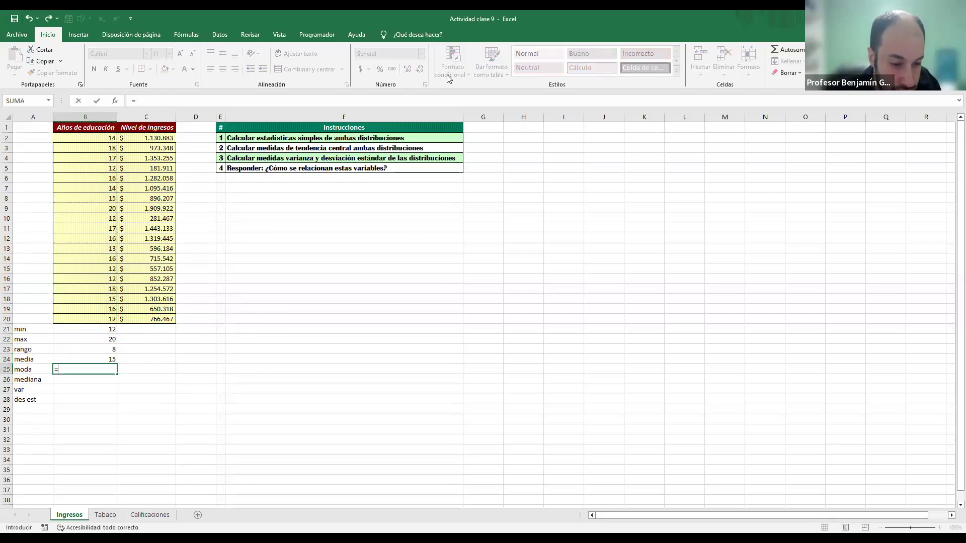
type("MODA(")
key("Up")
key("Up")
key("Up")
key("Up")
key("Up")
key("ctrl+shift+Up")
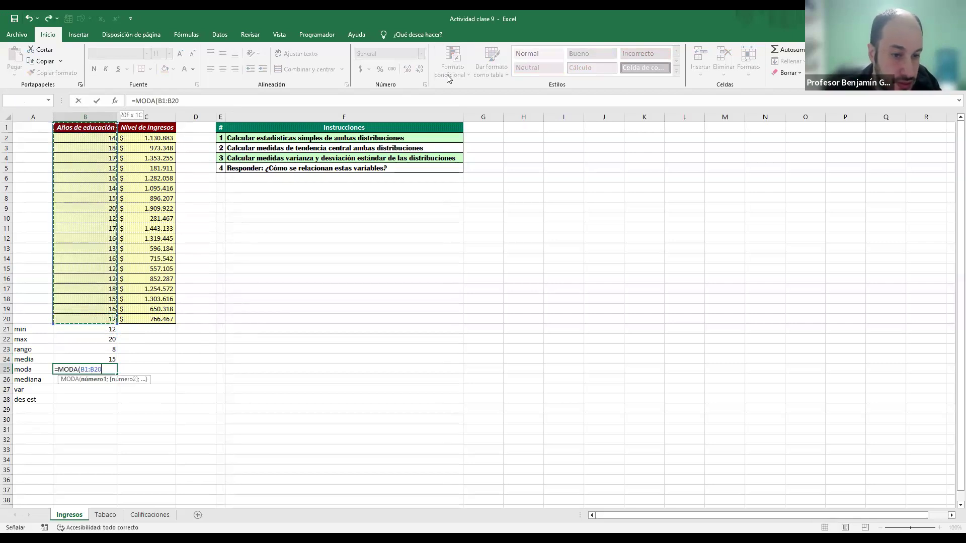
key("Return")
Step: Calculate the median of Años de educación in B26 with MEDIANA over B2:B20
type("=")
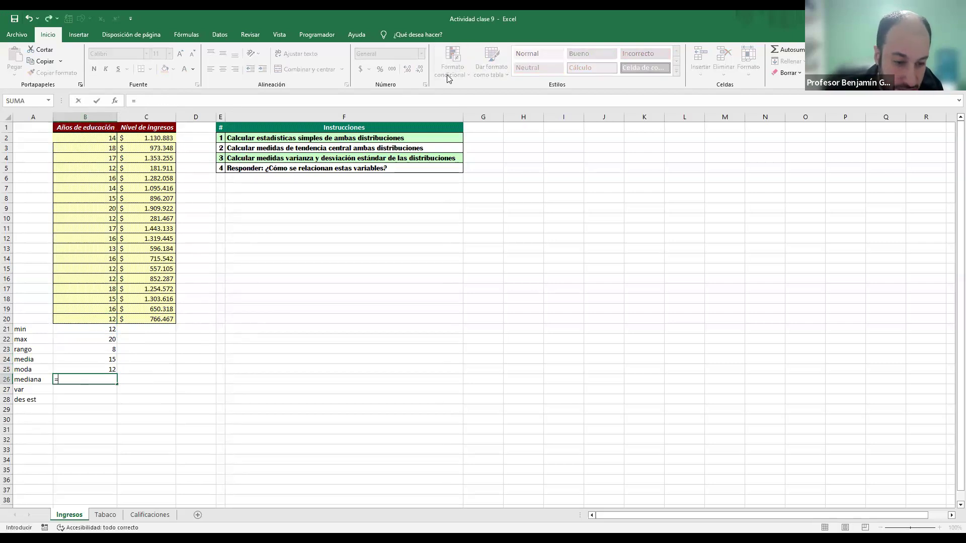
type("media")
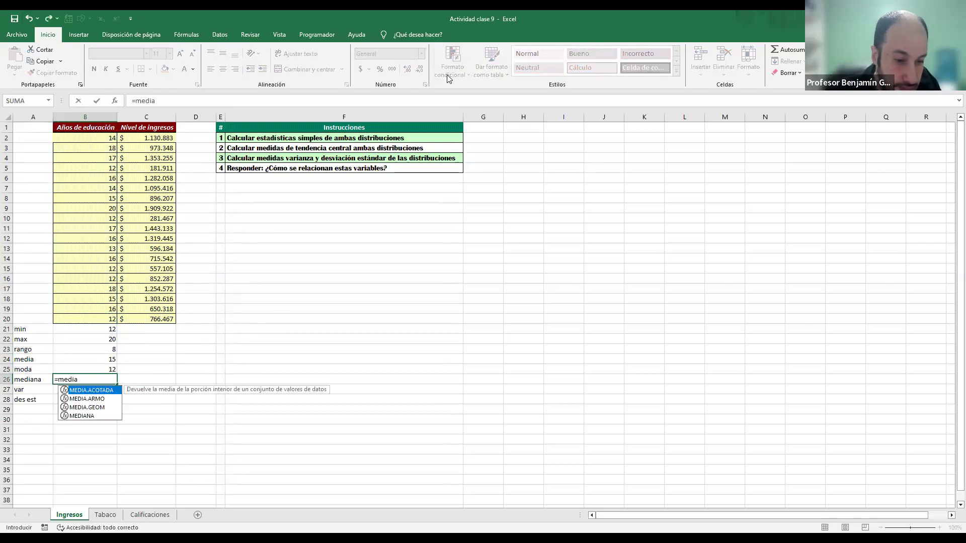
type("na(")
key("Up")
key("Up")
key("Up")
key("Up")
key("Up")
key("Up")
key("ctrl+shift+Up")
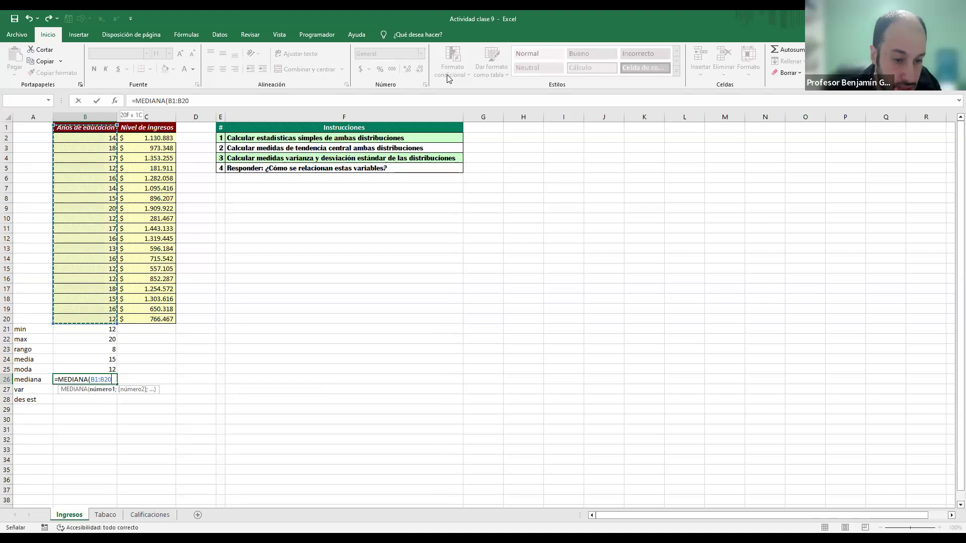
key("Return")
Step: Calculate the population variance of Años de educación in B27 with VAR.P over B2:B20
type("=")
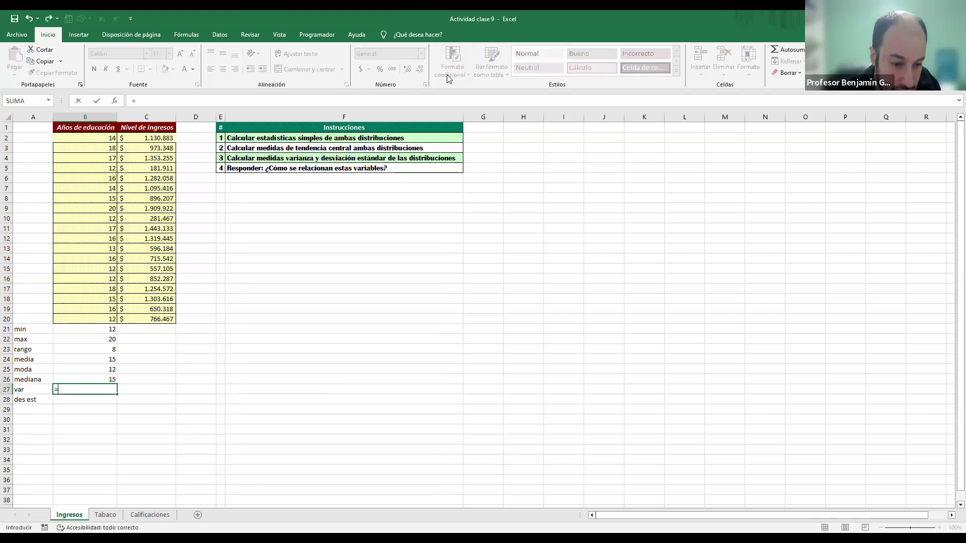
type("var")
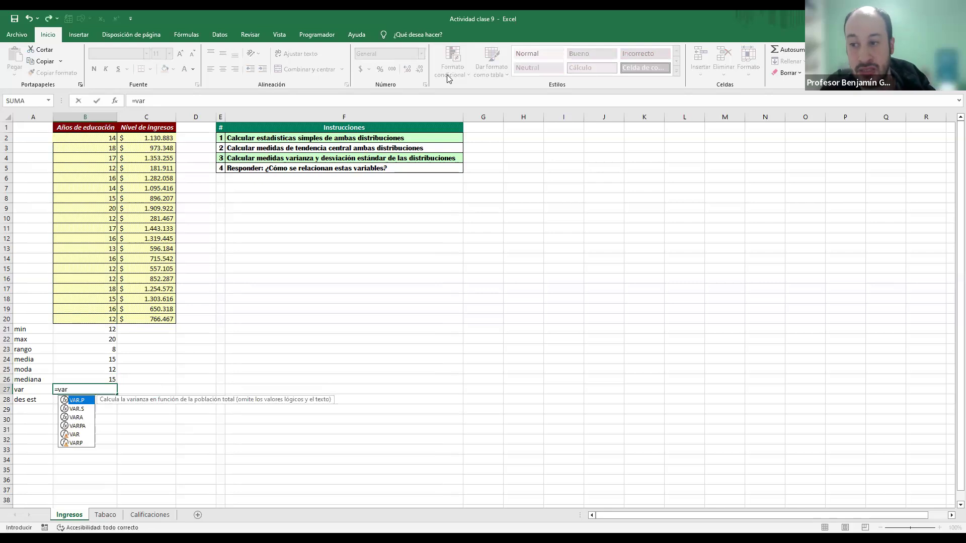
key("Tab")
key("Up")
key("Up")
key("Up")
key("Up")
key("Up")
key("Up")
key("Up")
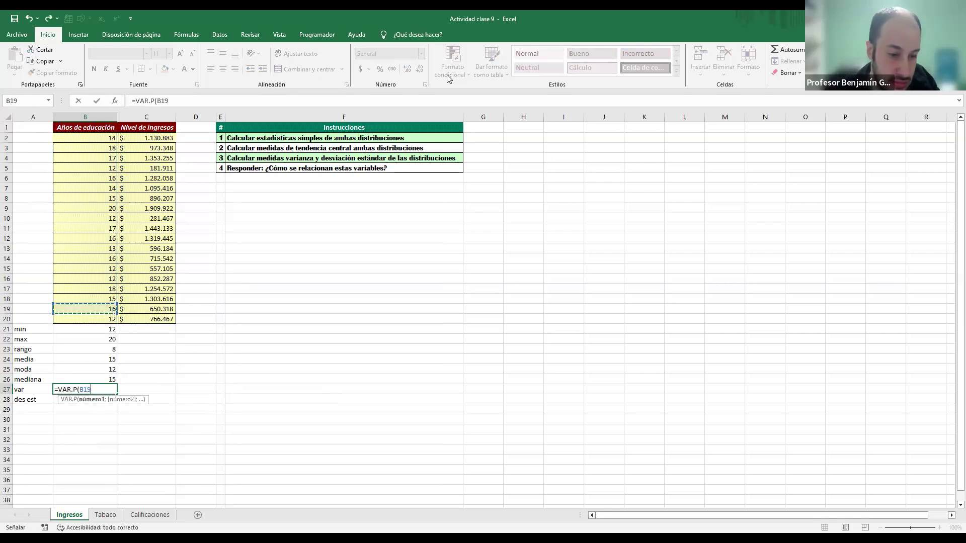
key("ctrl+shift+Up")
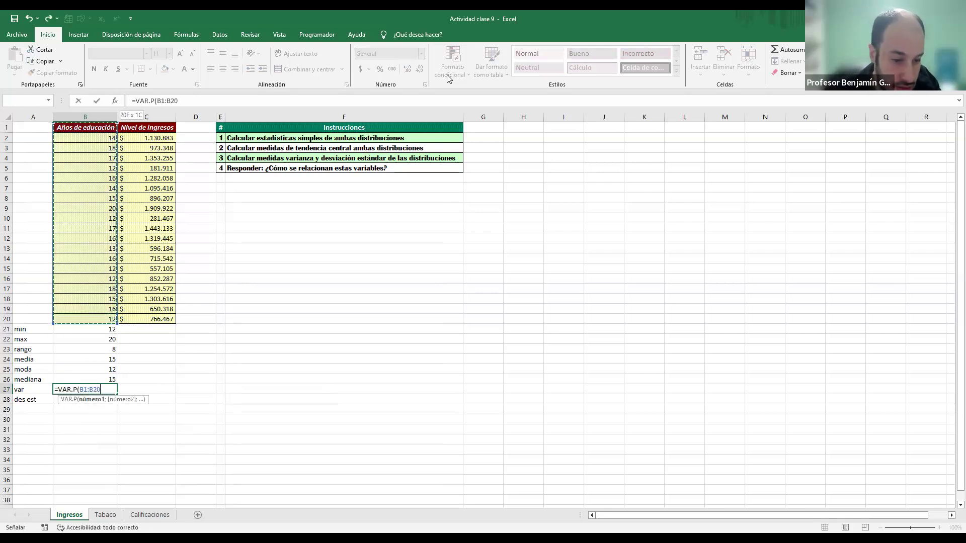
key("Return")
Step: Calculate the population standard deviation of Años de educación in B28 with DESVEST.P over B2:B20
type("=")
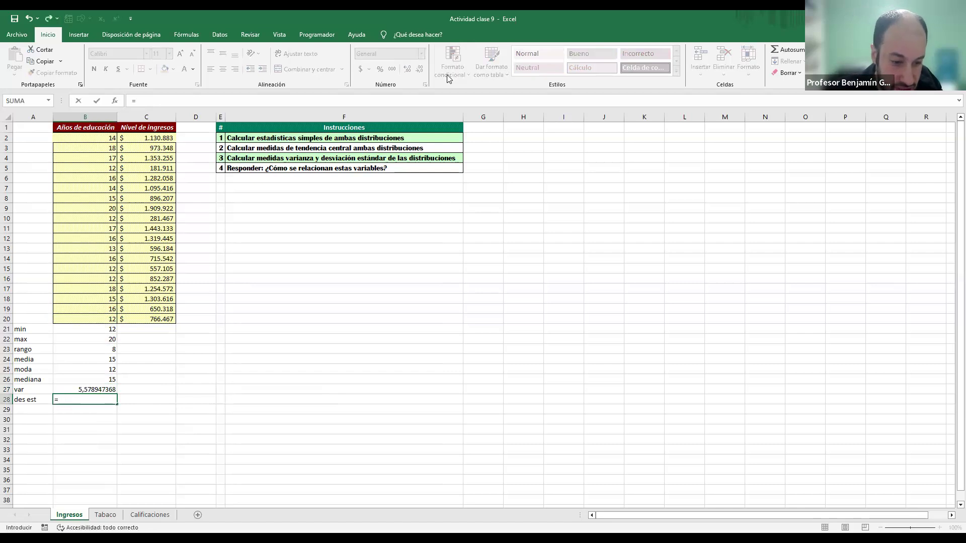
type("des")
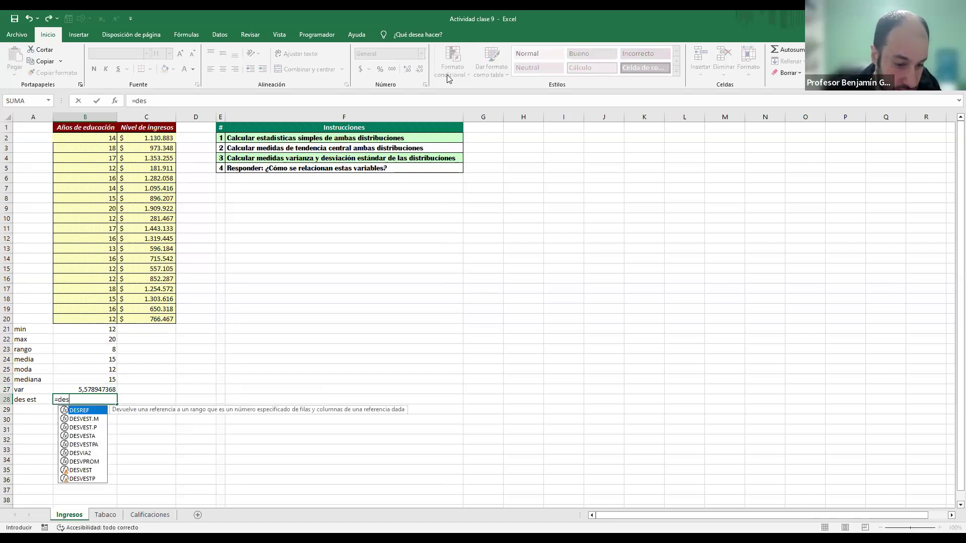
key("Down")
key("Down")
key("Tab")
key("Up")
key("Up")
key("Up")
key("Up")
key("Up")
key("Up")
key("Up")
key("Up")
key("ctrl+shift+Up")
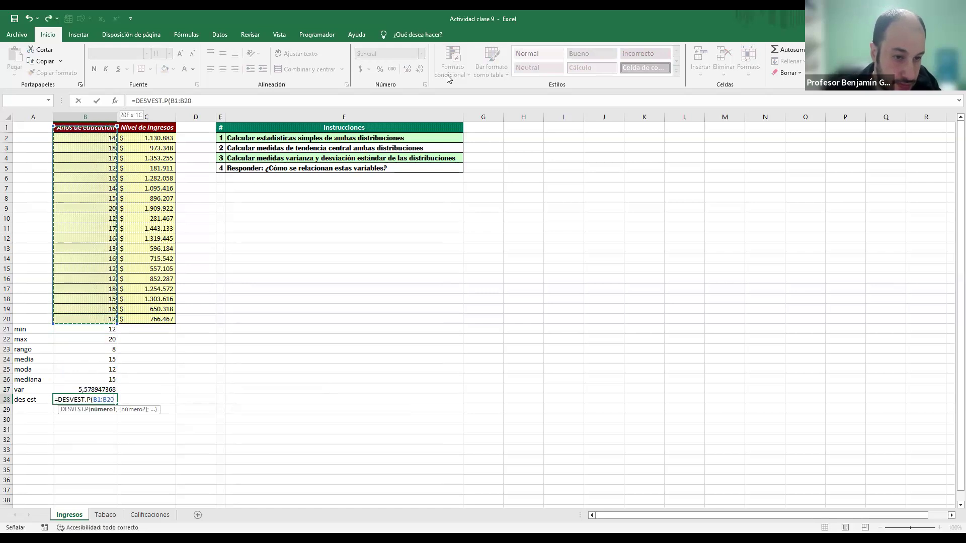
key("shift+Down")
key("Return")
Step: Select the education statistics in B21:B28 and reduce their number format to two decimal places
key("Up")
key("shift+Up")
key("shift+Up")
key("shift+Up")
key("shift+Up")
key("shift+Up")
key("shift+Up")
key("shift+Up")
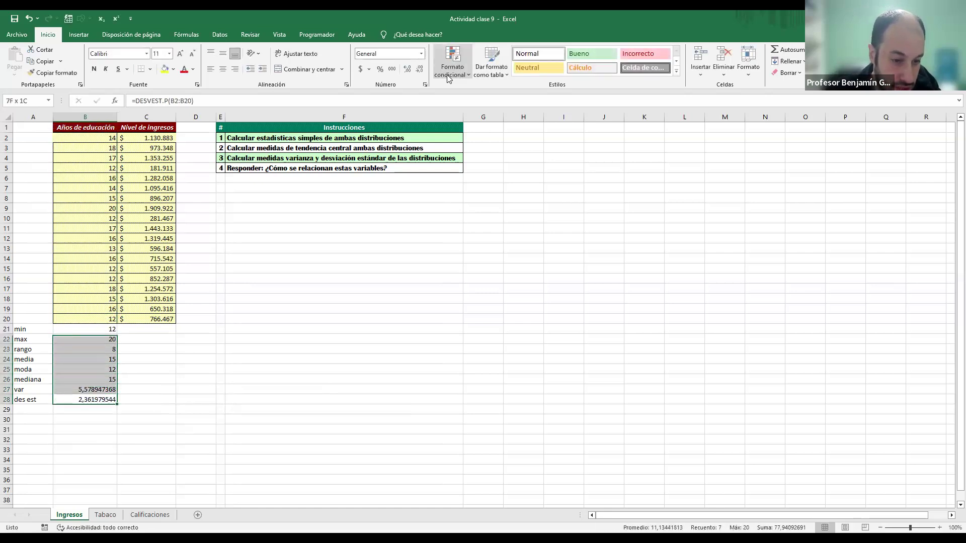
left_click(420, 70)
left_click(419, 70)
left_click(419, 70)
left_click(420, 70)
left_click(420, 70)
left_click(420, 70)
left_click(419, 70)
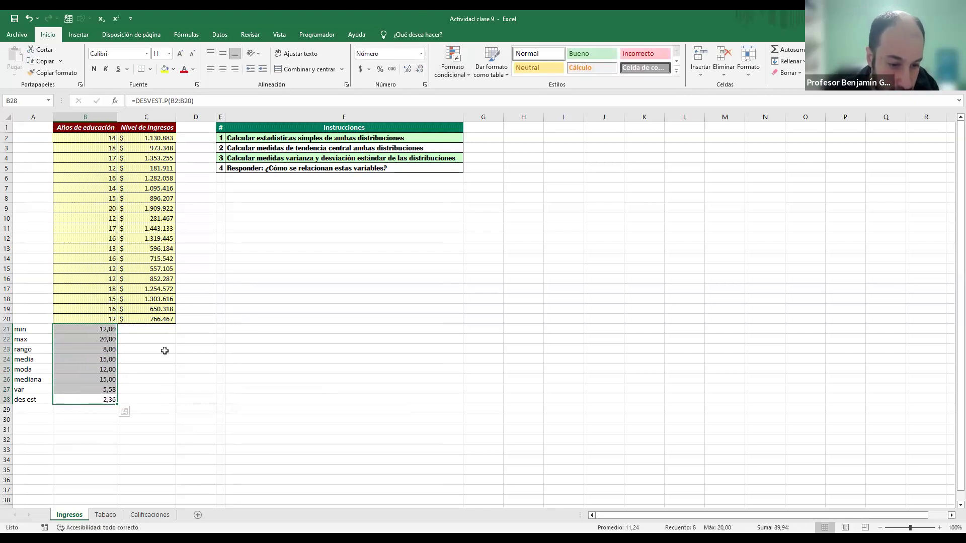
Step: Fill the statistics formulas from B21:B28 across to C21:C28 and format both columns with thousands separators and no decimals
left_click_drag(117, 404, 157, 400)
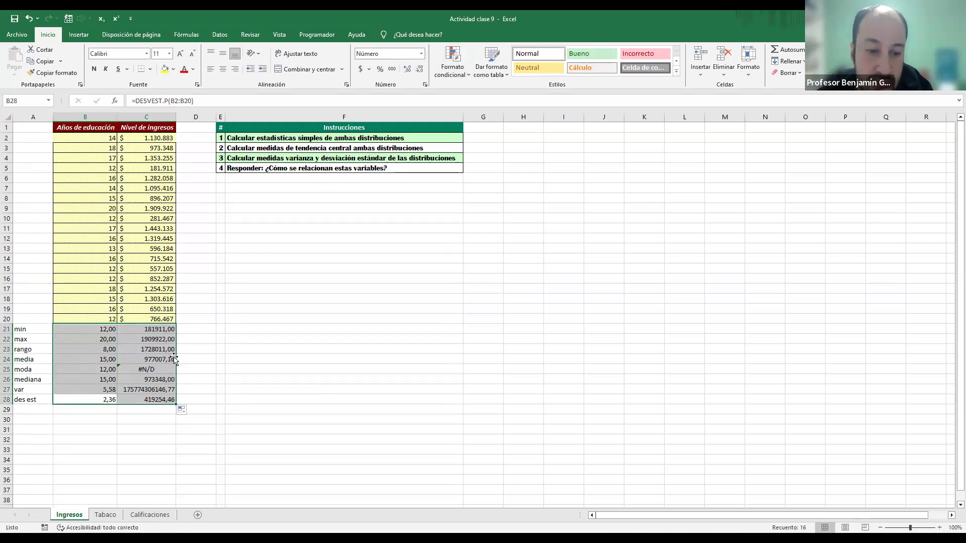
left_click(390, 69)
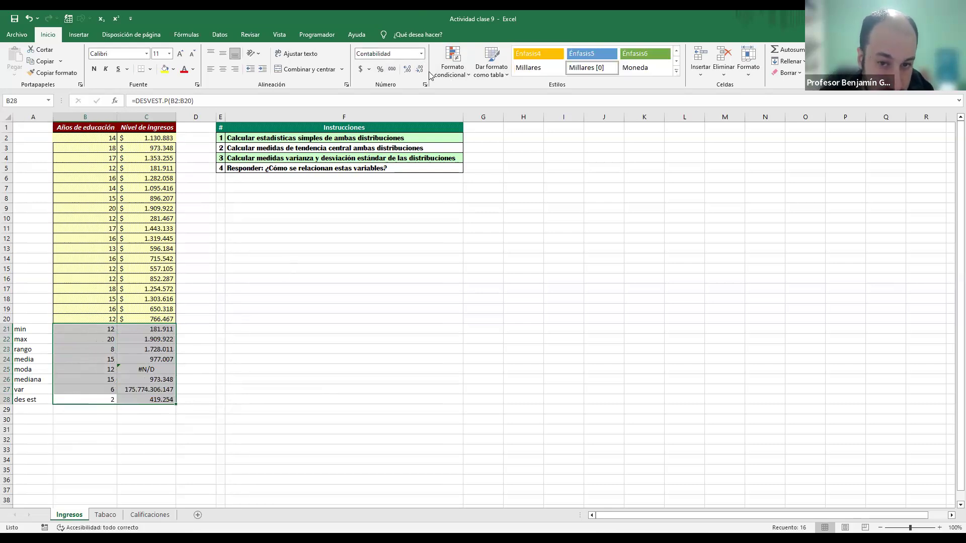
Step: Format the education statistics in B21:B28 to show two decimal places
left_click_drag(94, 335, 99, 400)
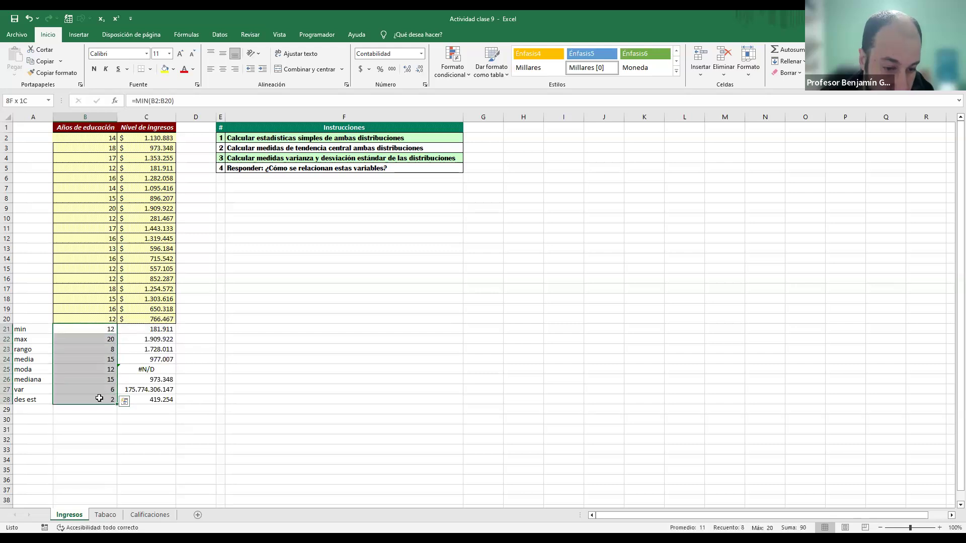
left_click(407, 69)
left_click(407, 69)
left_click(317, 336)
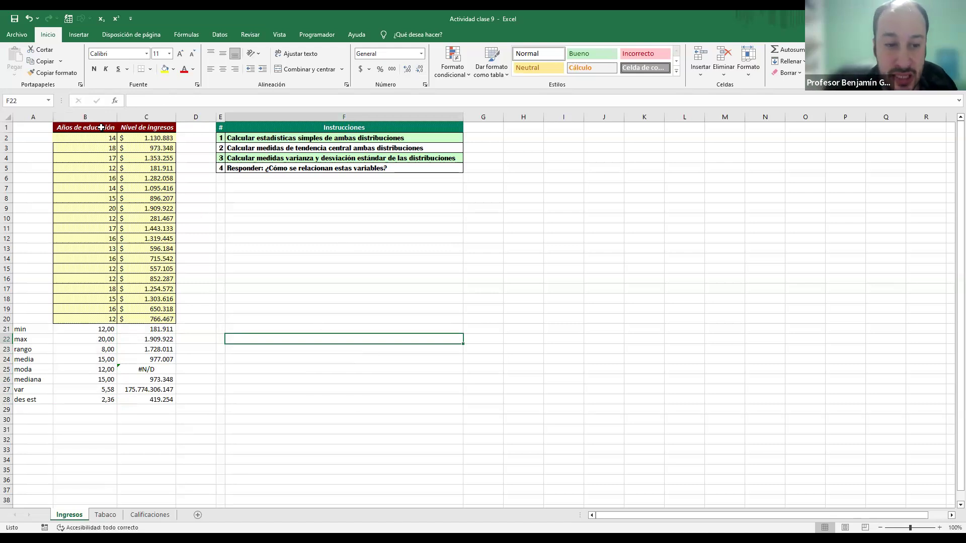
Step: Examine the Años de educación data and its minimum, maximum and range formulas in B21:B23
left_click_drag(101, 128, 86, 312)
left_click(194, 299)
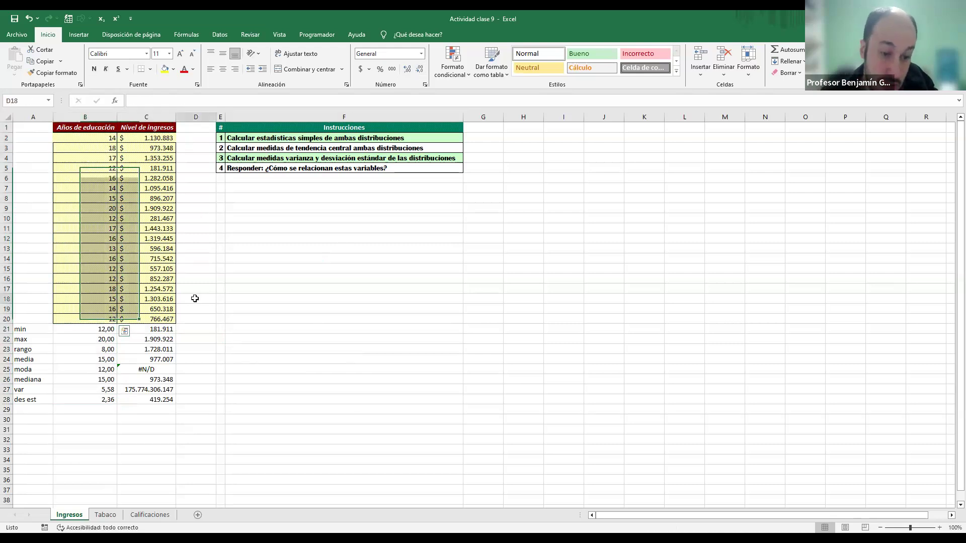
left_click(86, 328)
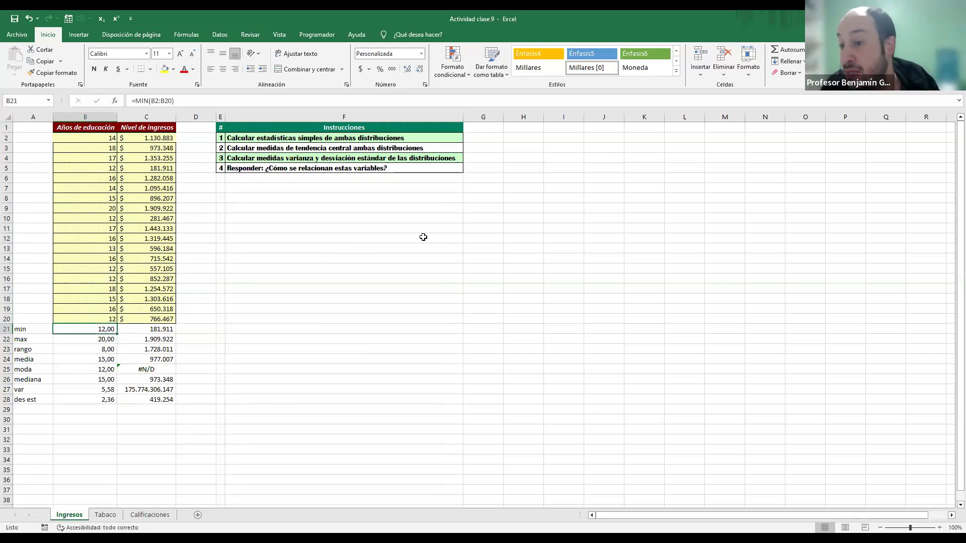
left_click(83, 339)
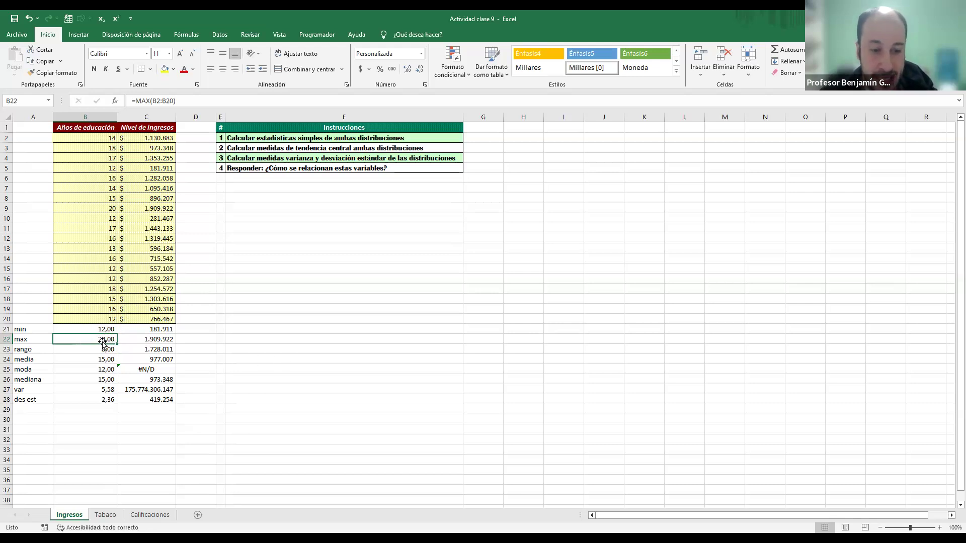
left_click(102, 359)
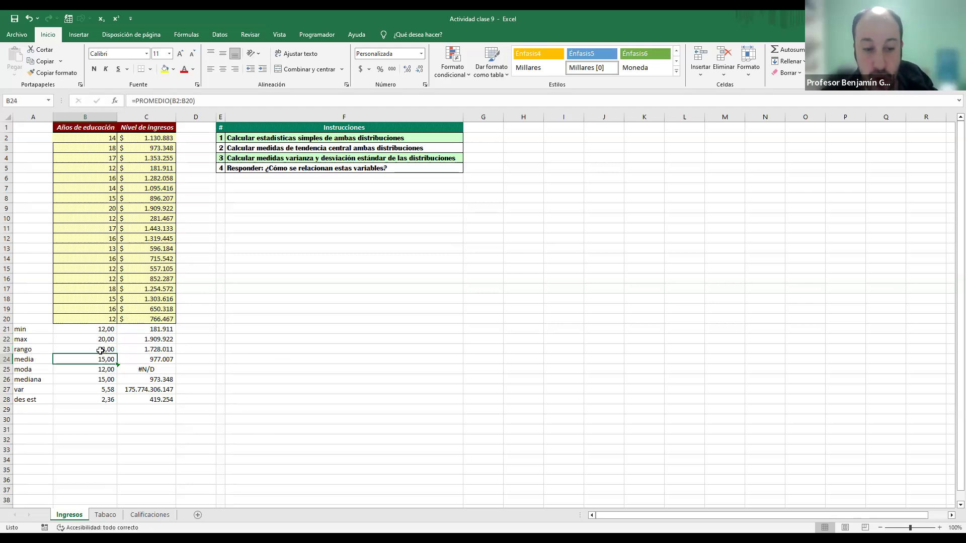
left_click(102, 351)
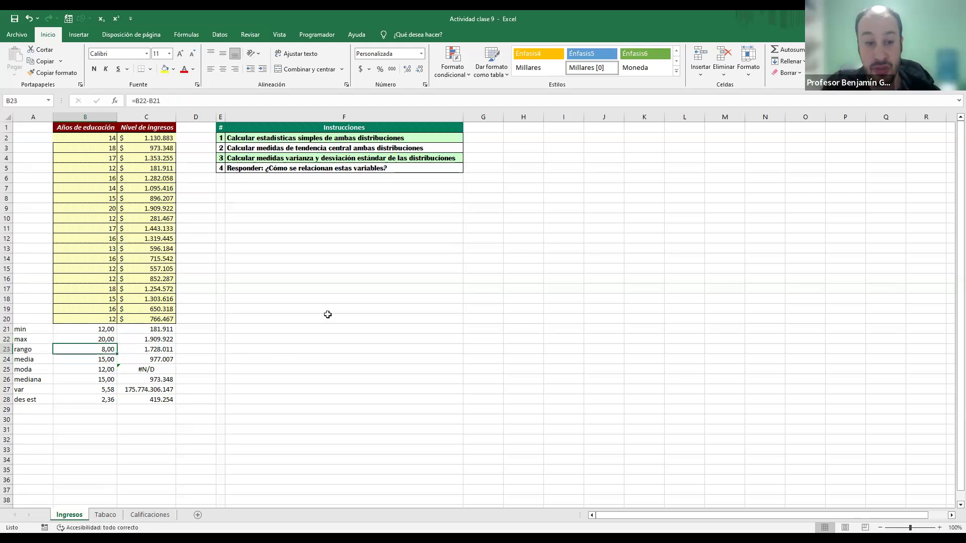
left_click(139, 186)
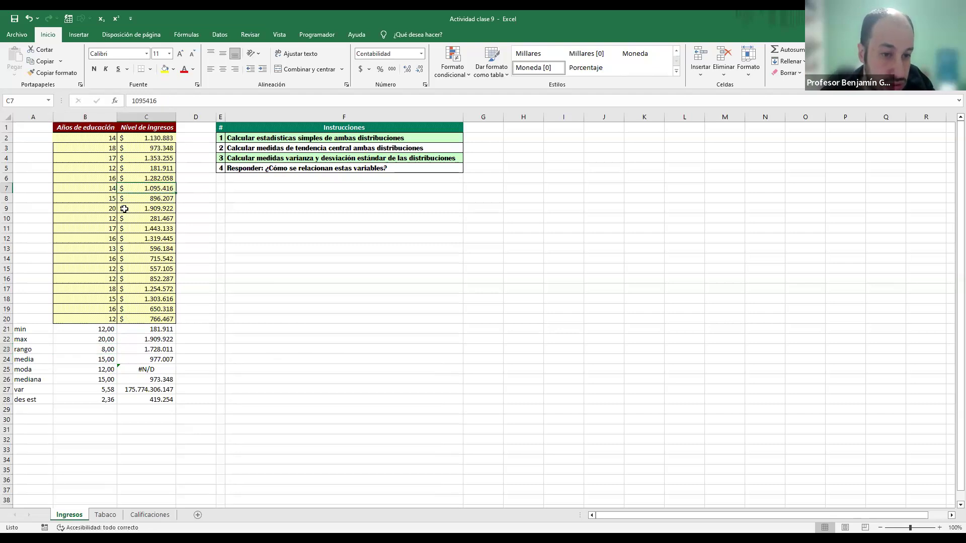
Step: Examine the mean, mode and median of Años de educación in B24:B26
left_click(87, 358)
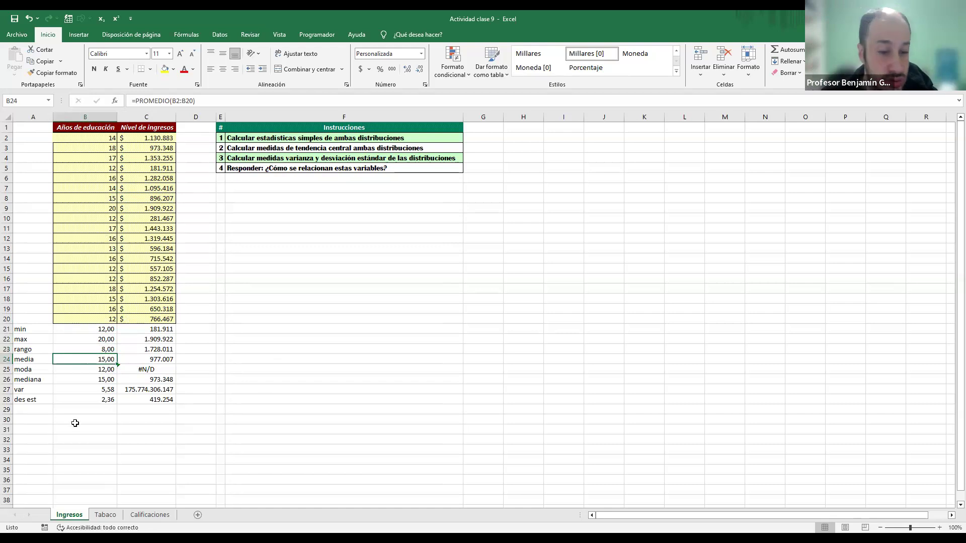
left_click(102, 371)
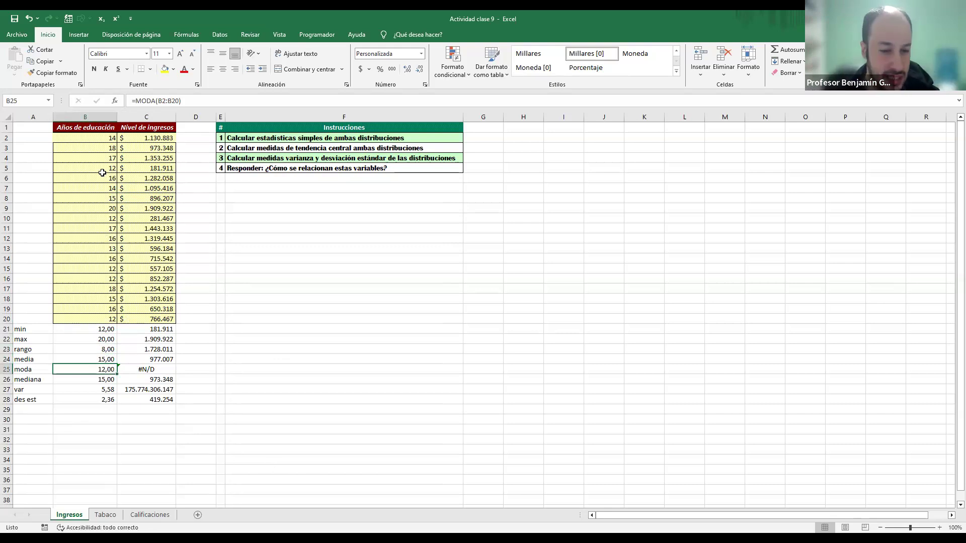
left_click(97, 353)
left_click(94, 359)
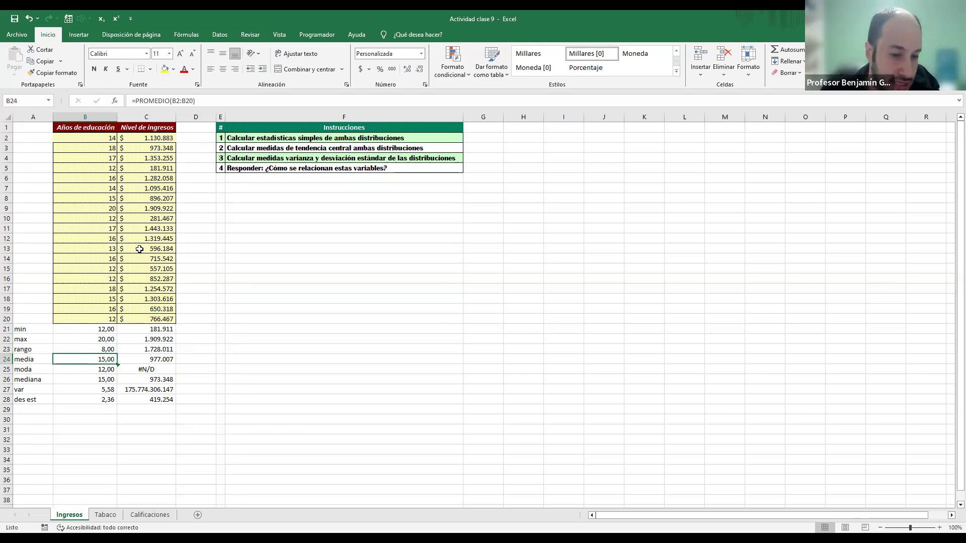
left_click(109, 380)
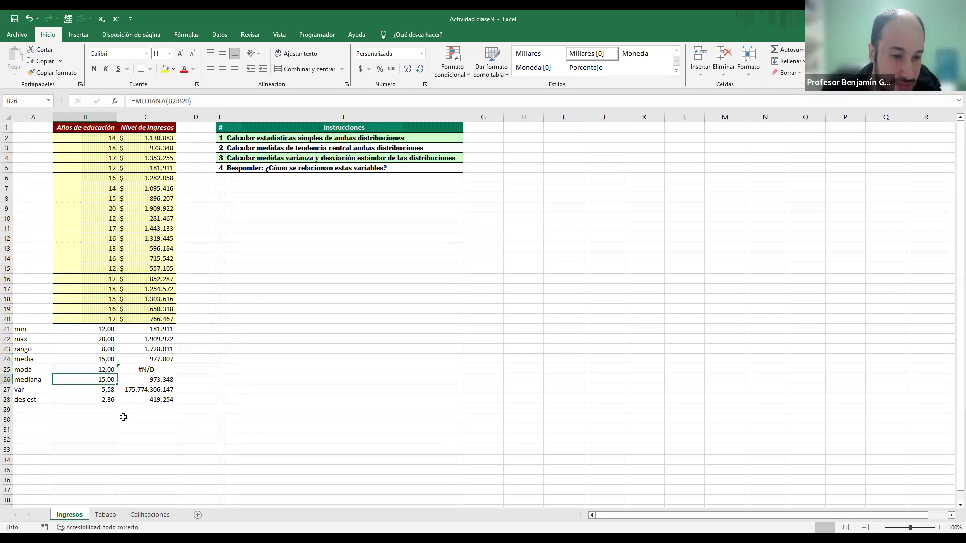
left_click(100, 369)
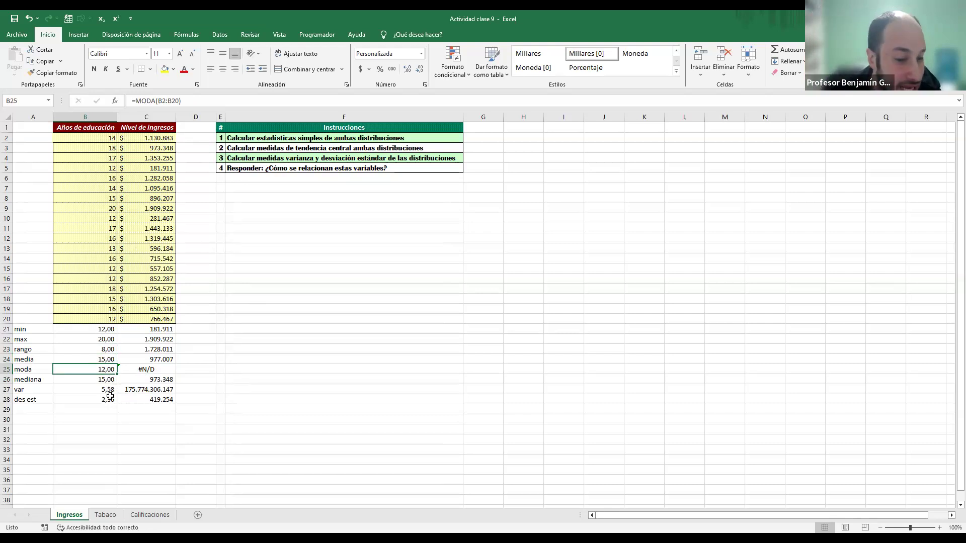
left_click(109, 380)
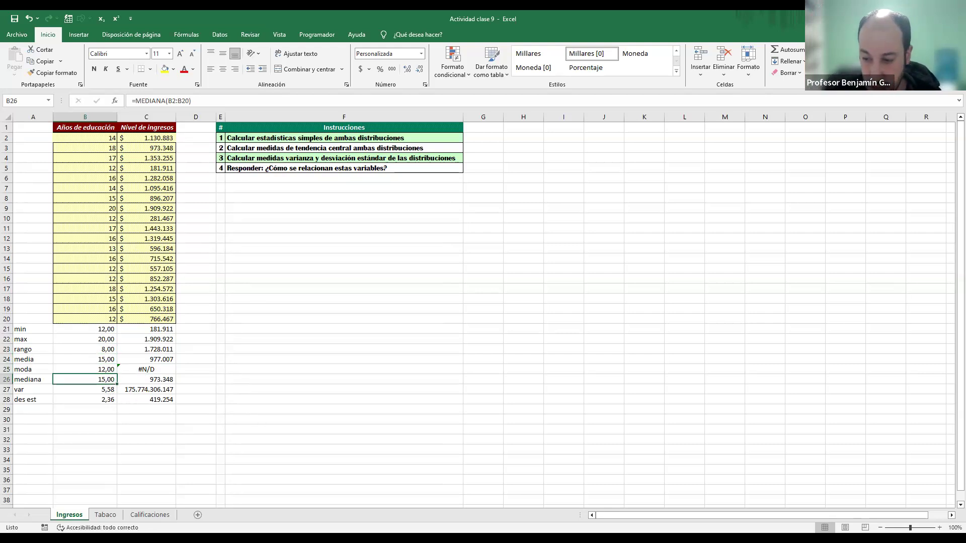
Step: Examine the variance and standard deviation of Años de educación in B27:B28 alongside the mean and mode
left_click(92, 389)
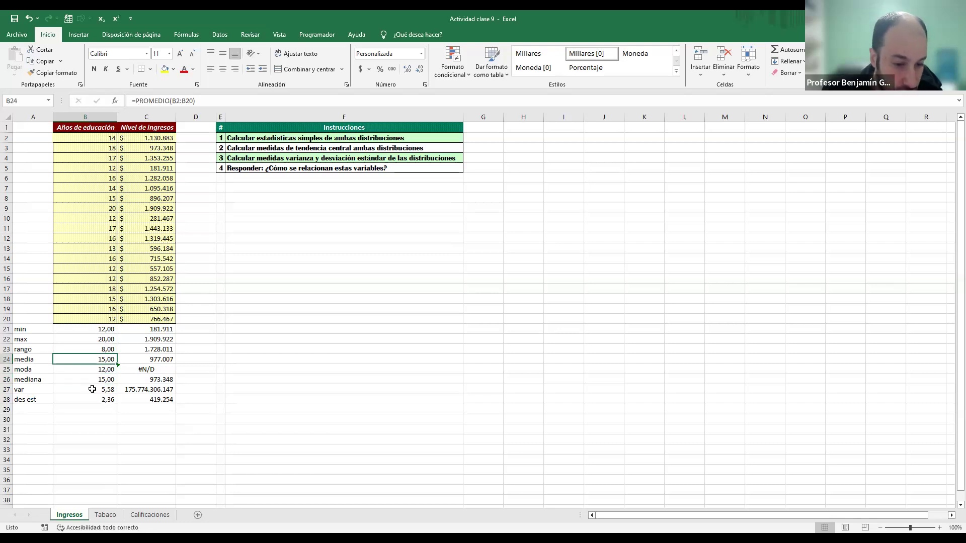
left_click(94, 399)
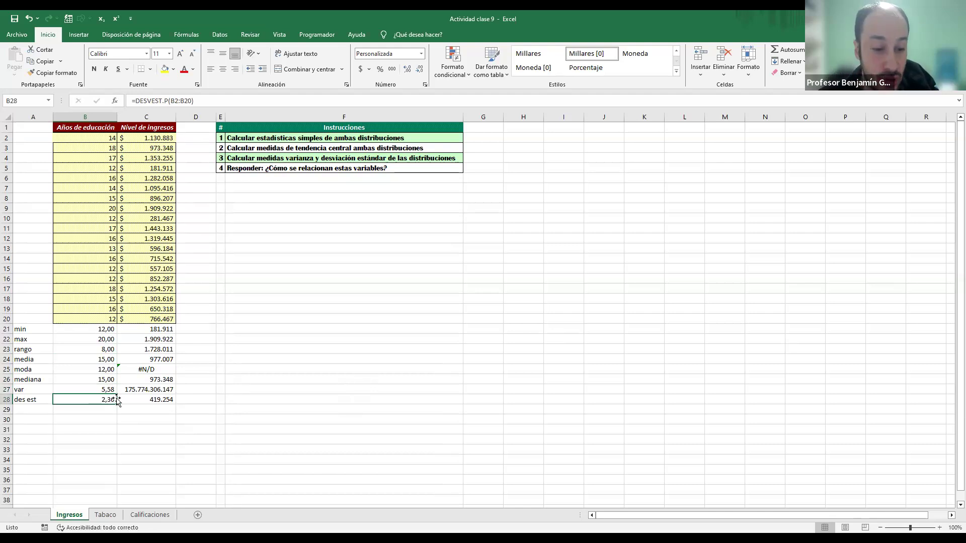
left_click_drag(106, 391, 105, 399)
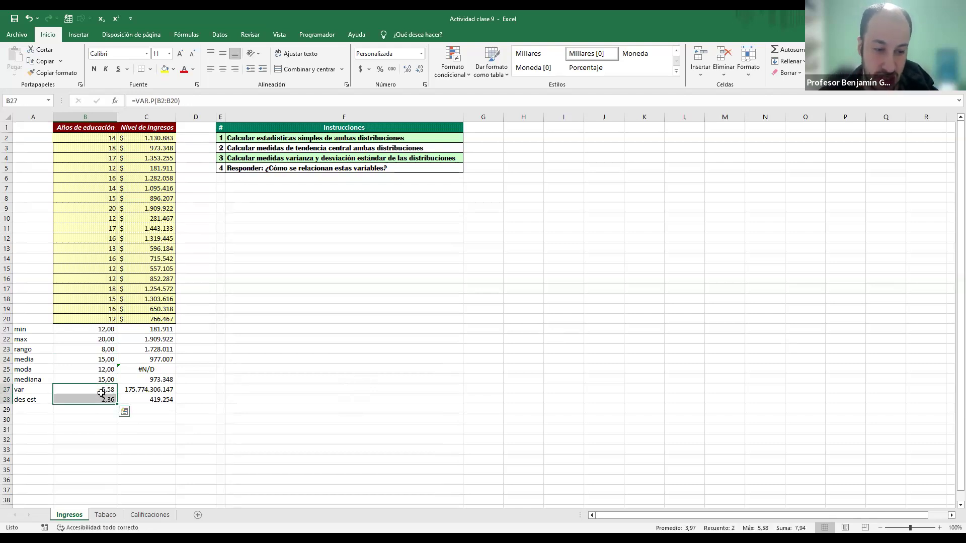
left_click(98, 357)
left_click_drag(99, 357, 100, 375)
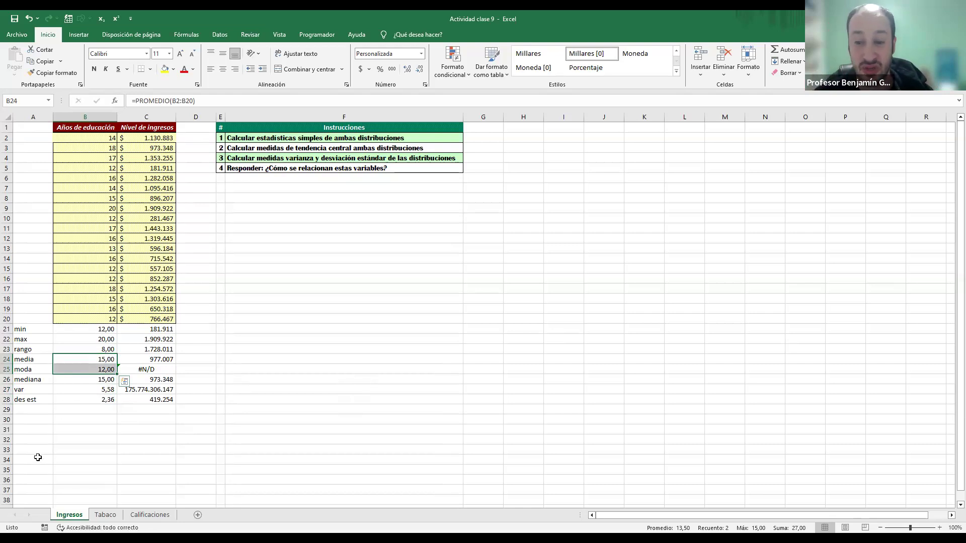
left_click(31, 410)
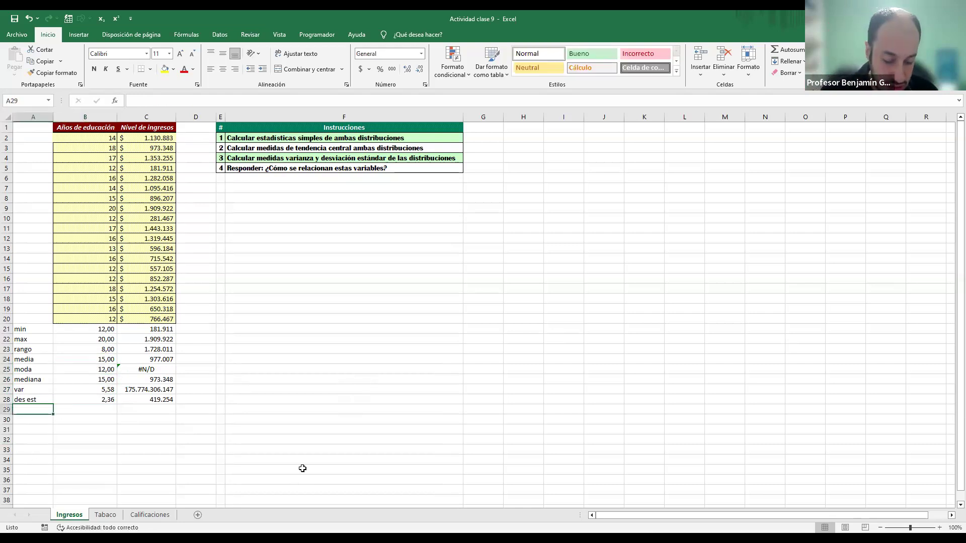
Step: Label A29 as CV and calculate the education coefficient of variation in B29 with =B28/B24
type("CV")
key("Tab")
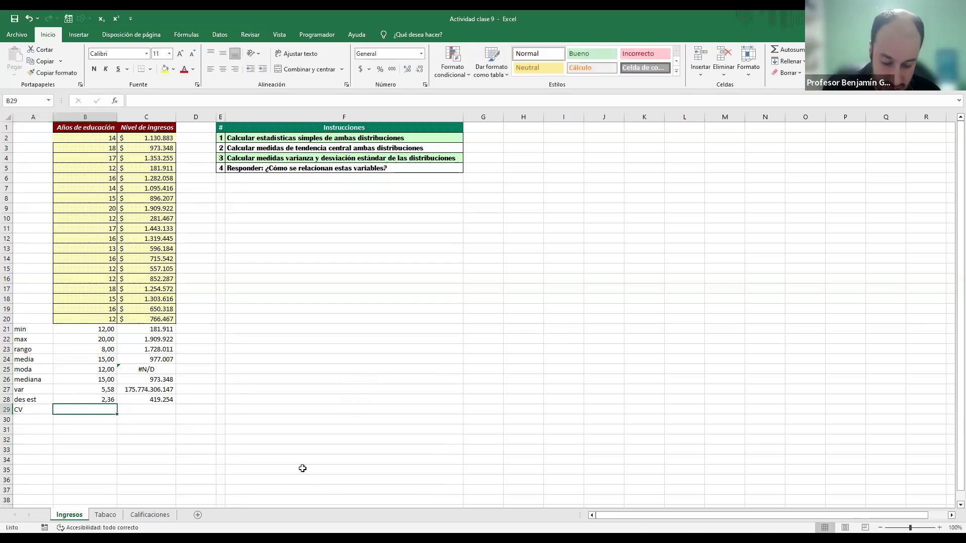
type("=")
key("Up")
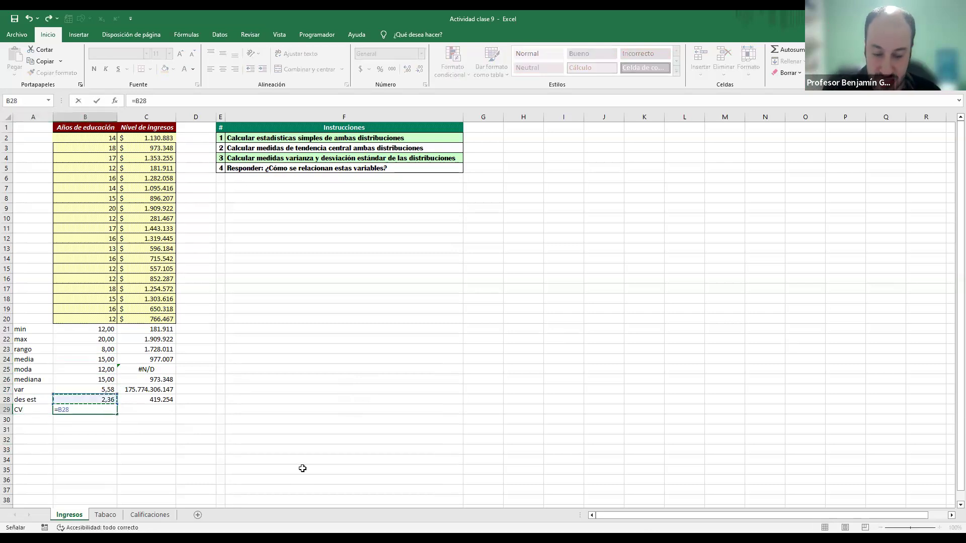
type("/")
key("Up")
key("Up")
key("Up")
key("Up")
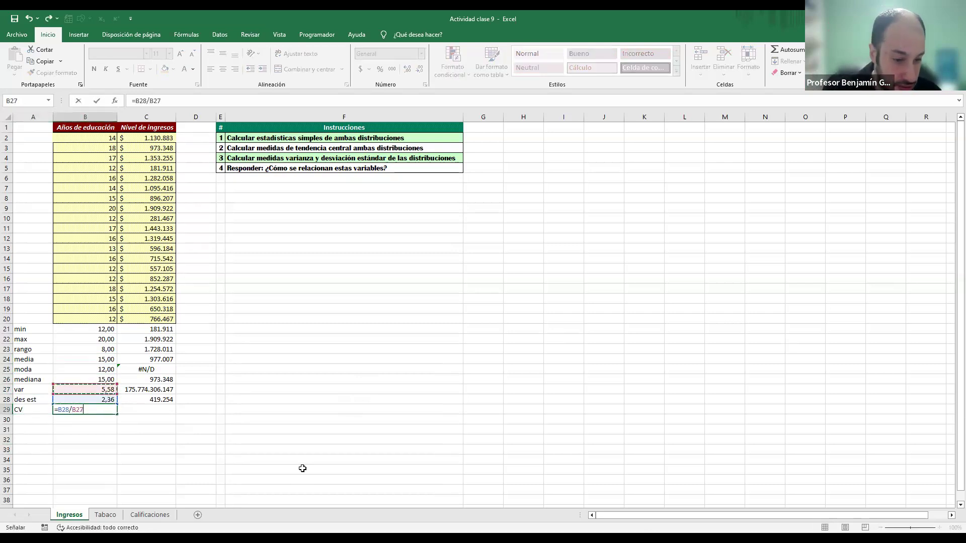
key("Return")
key("Up")
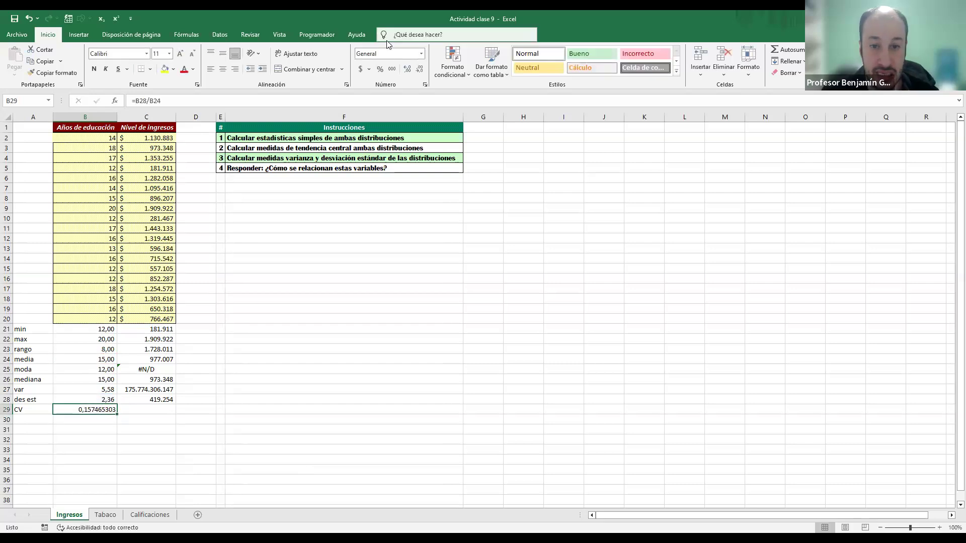
Step: Format B29 to two decimal places and fill its CV formula across to C29 for the income column
left_click(419, 69)
left_click(419, 69)
left_click(419, 69)
left_click(419, 69)
left_click(419, 69)
left_click(419, 69)
left_click(417, 71)
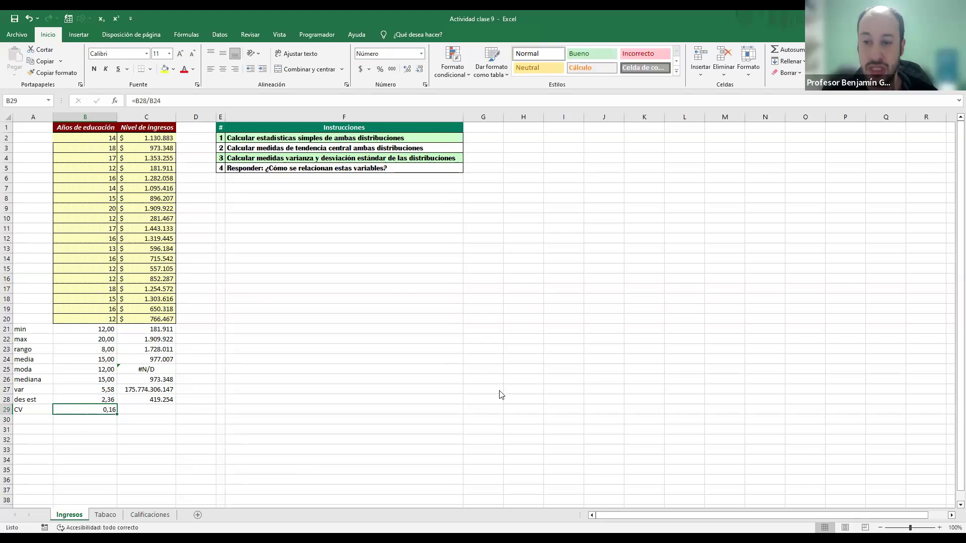
left_click_drag(117, 414, 159, 409)
left_click(159, 408)
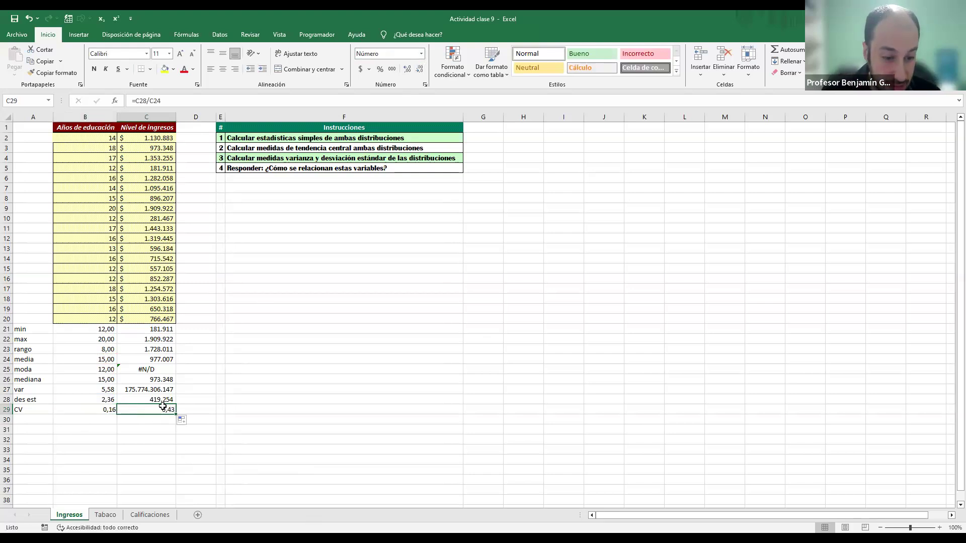
Step: Examine the minimum, maximum and range of Nivel de ingresos in C21:C23 alongside the education minimum and maximum
left_click(161, 330)
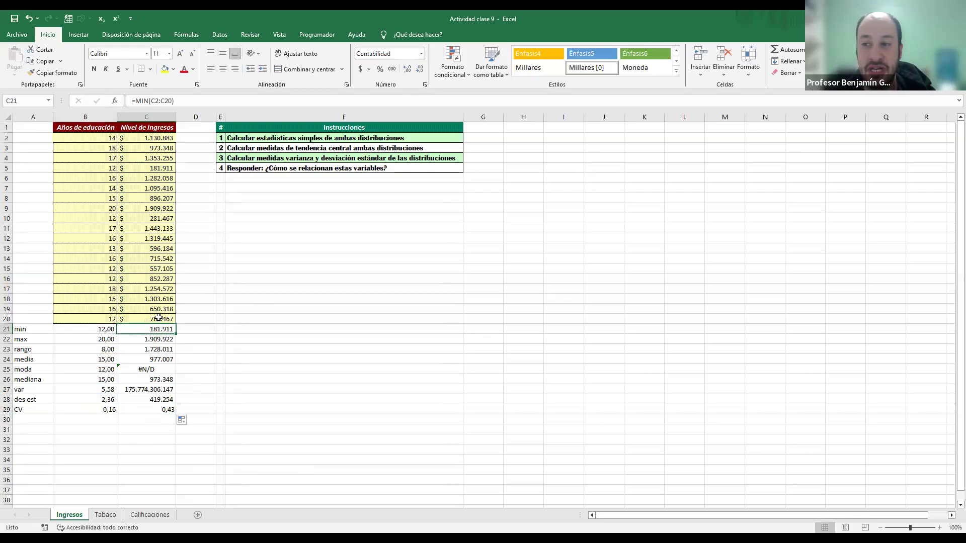
left_click(149, 342)
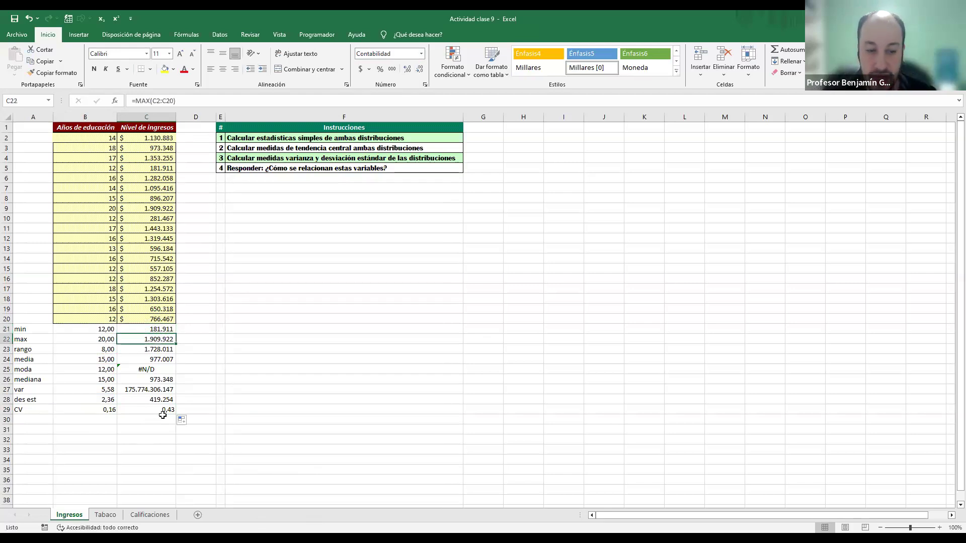
left_click(151, 349)
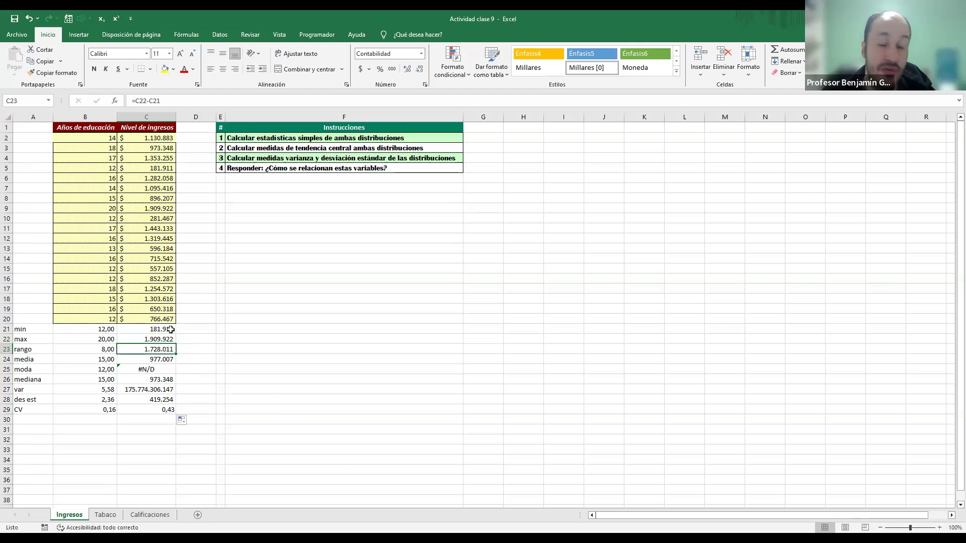
left_click(169, 329)
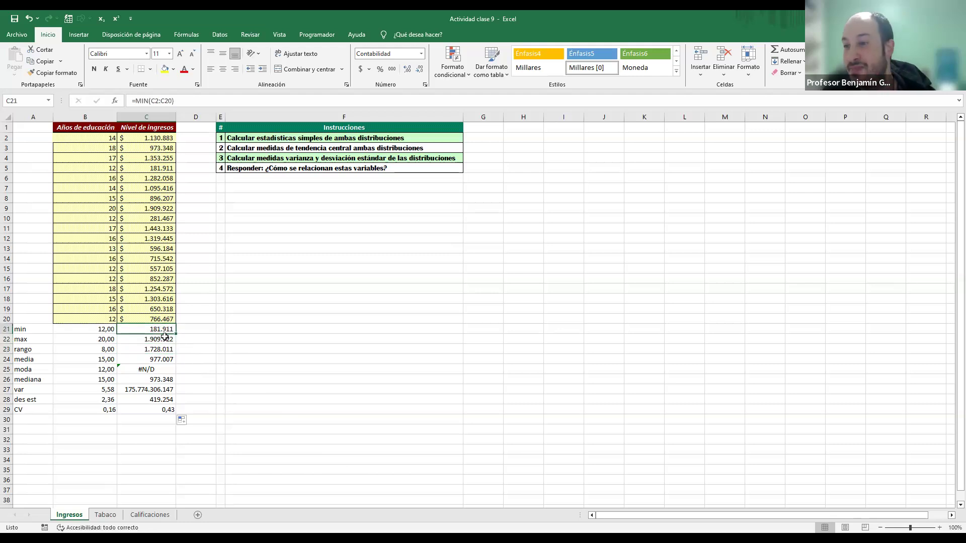
left_click(161, 349)
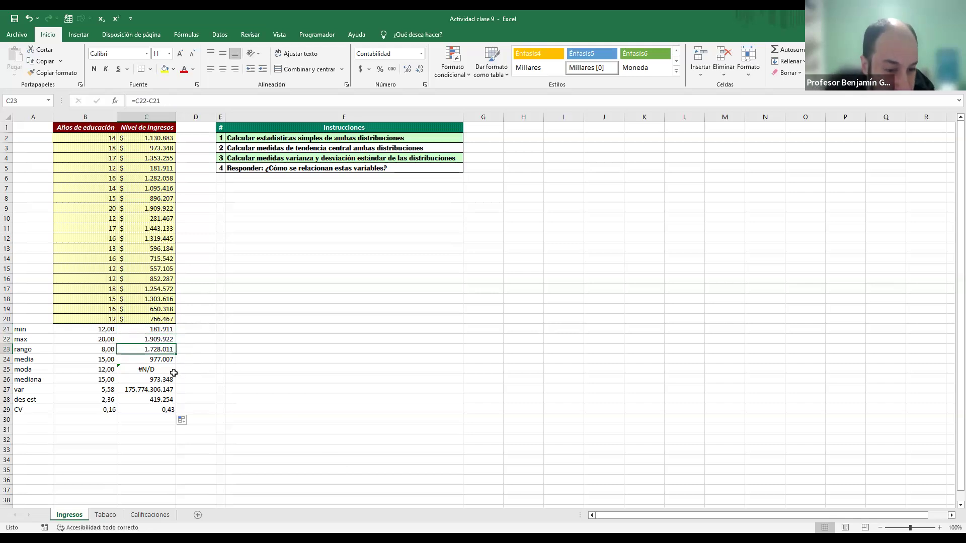
left_click(100, 327)
left_click(94, 340)
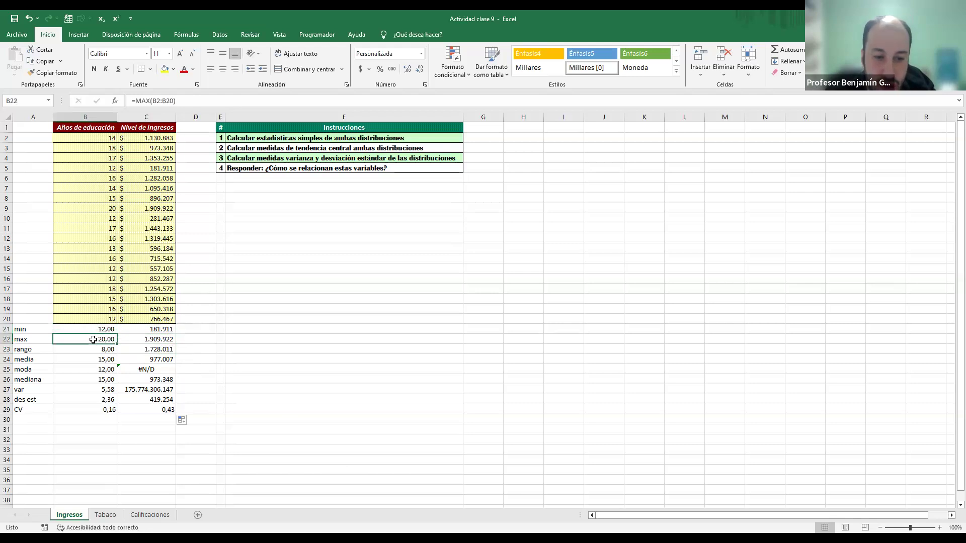
Step: Examine the mean, mode and median of Nivel de ingresos in C24:C26
left_click(162, 359)
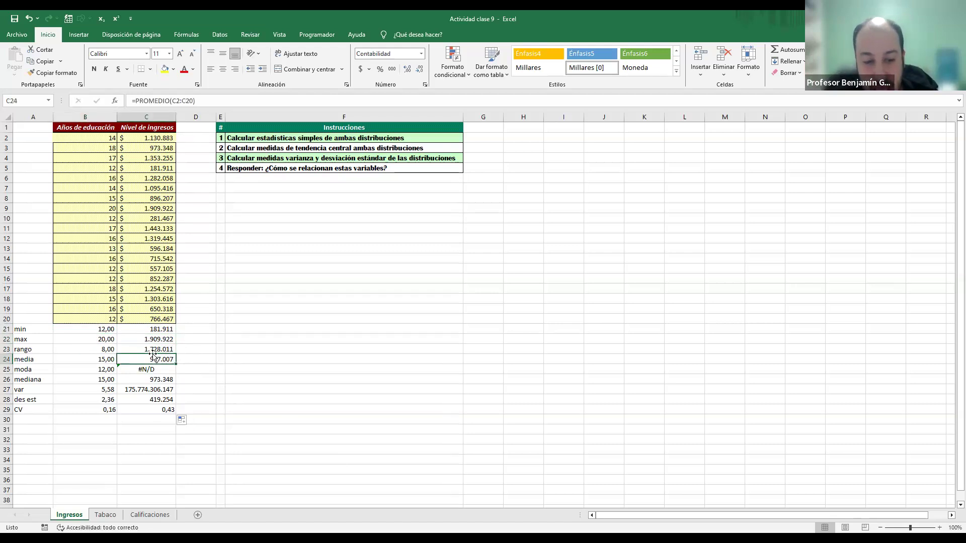
left_click(142, 372)
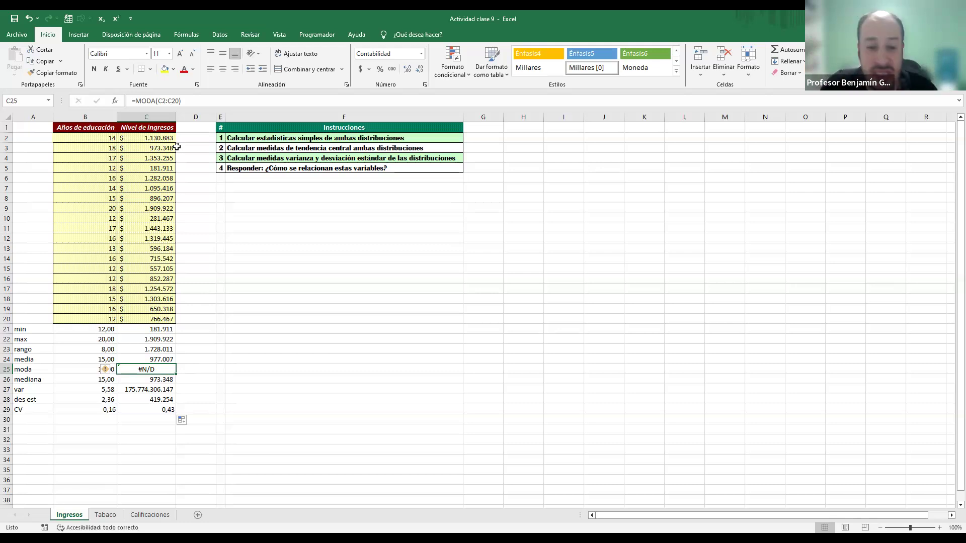
key("Down")
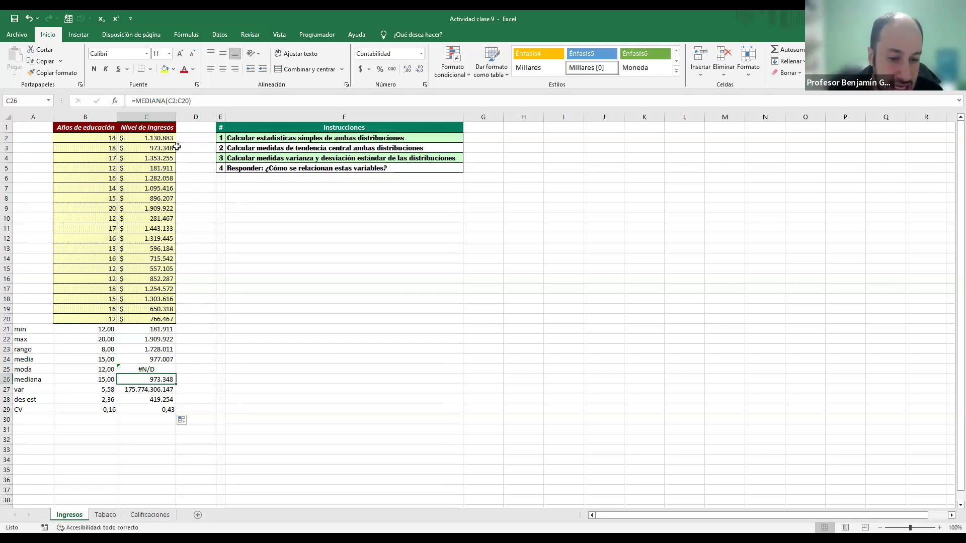
left_click(156, 358)
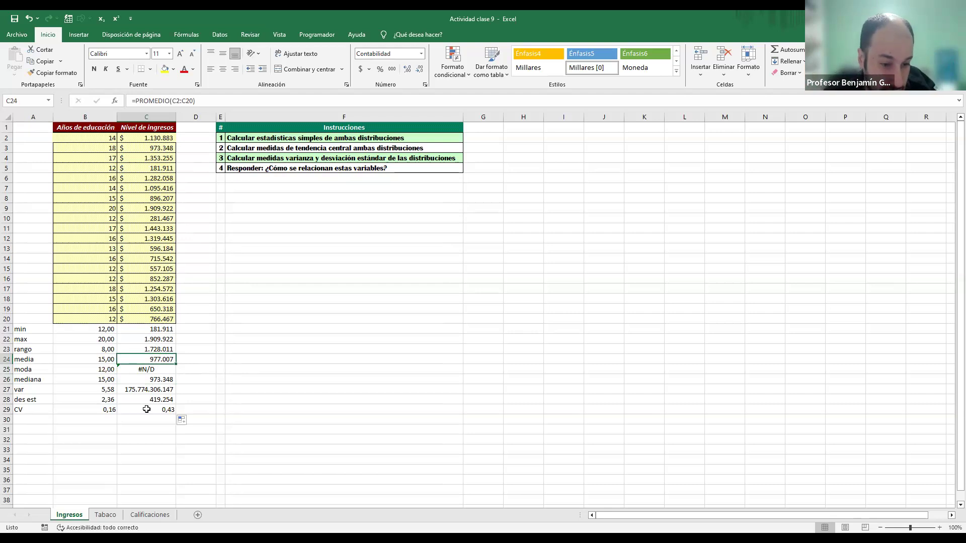
Step: Examine the variance, standard deviation and CV of Nivel de ingresos in C27:C29 in relation to its mean
left_click(151, 391)
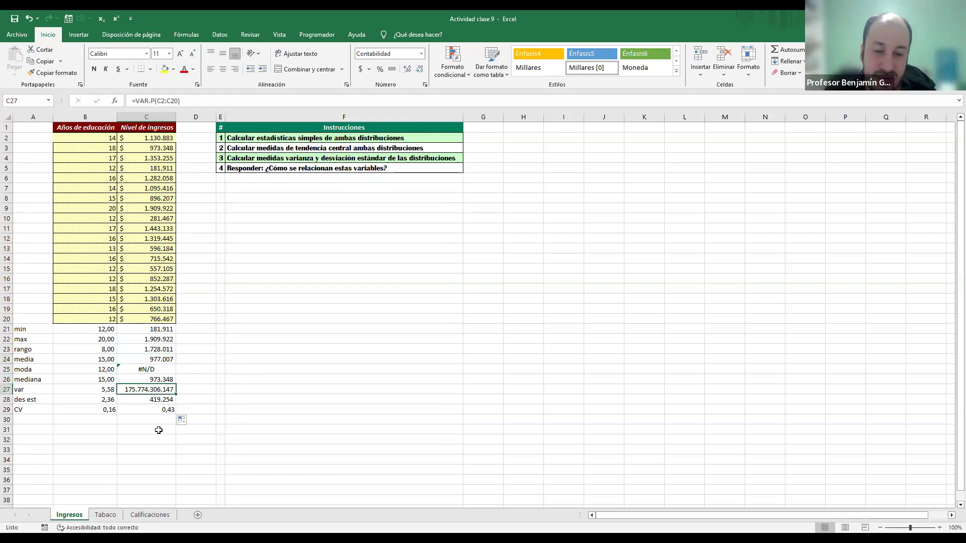
left_click(154, 400)
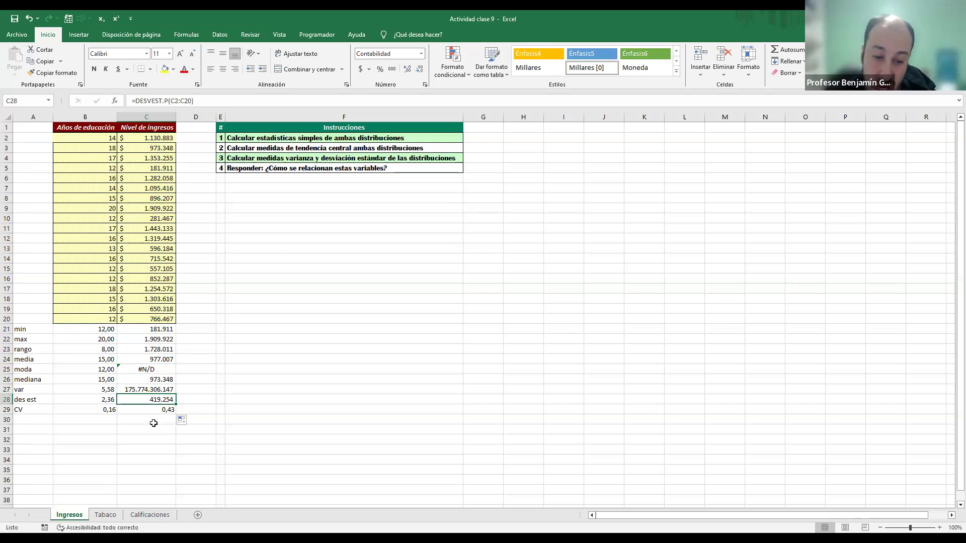
left_click(168, 359)
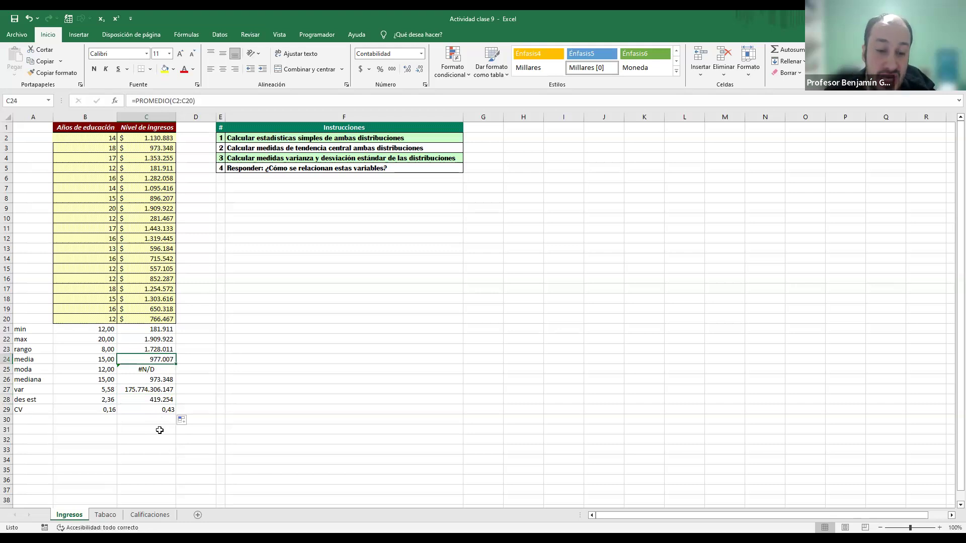
left_click(152, 410)
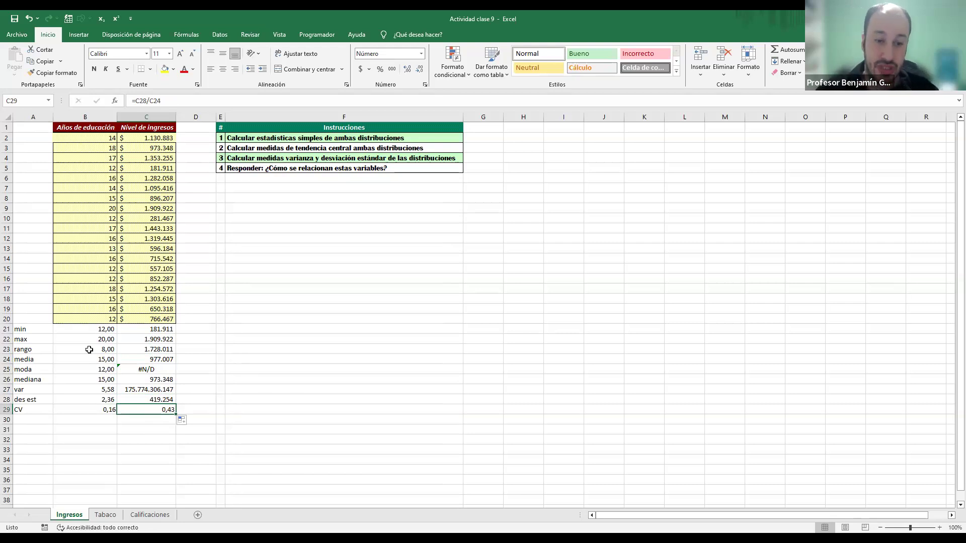
left_click(93, 175)
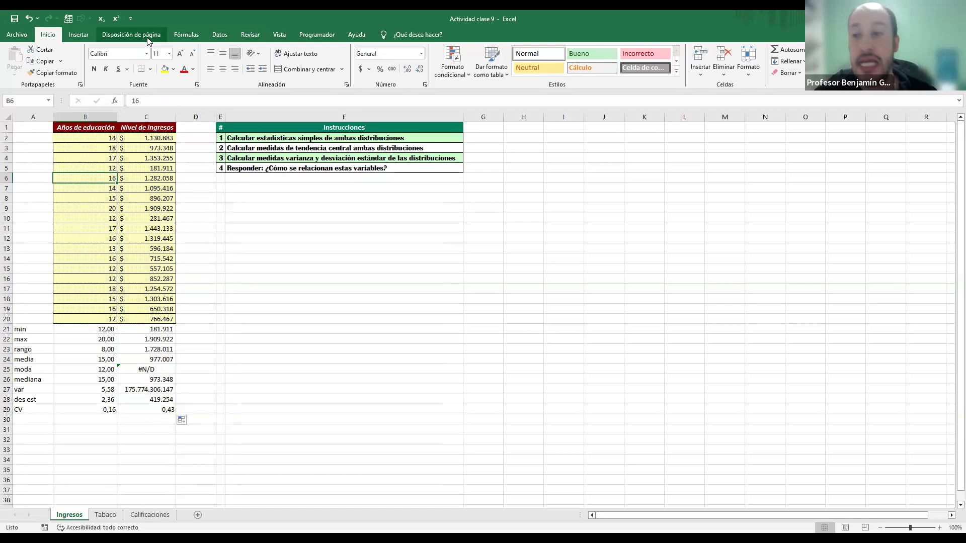
Step: Make sure the Herramientas para análisis add-in is enabled in the Excel add-ins and apply the selection
left_click(214, 31)
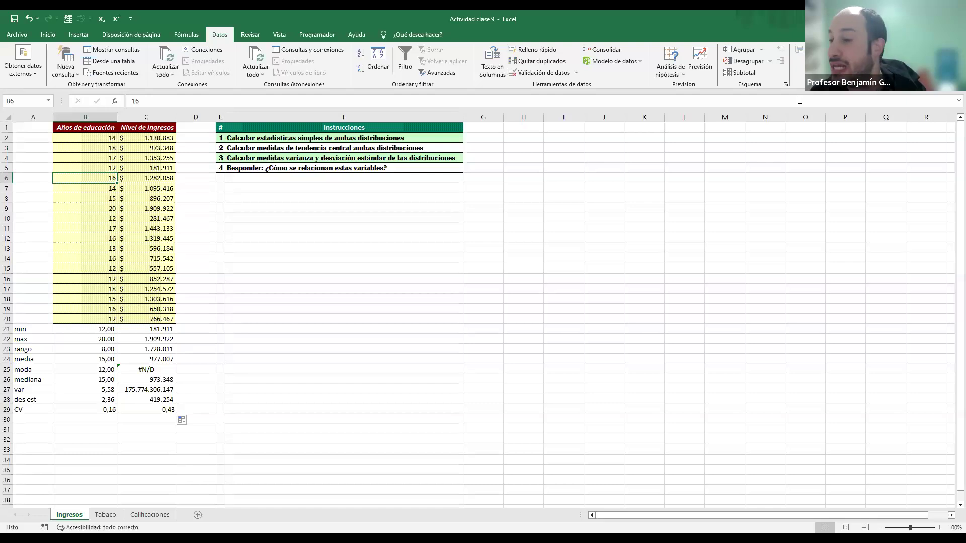
left_click(15, 35)
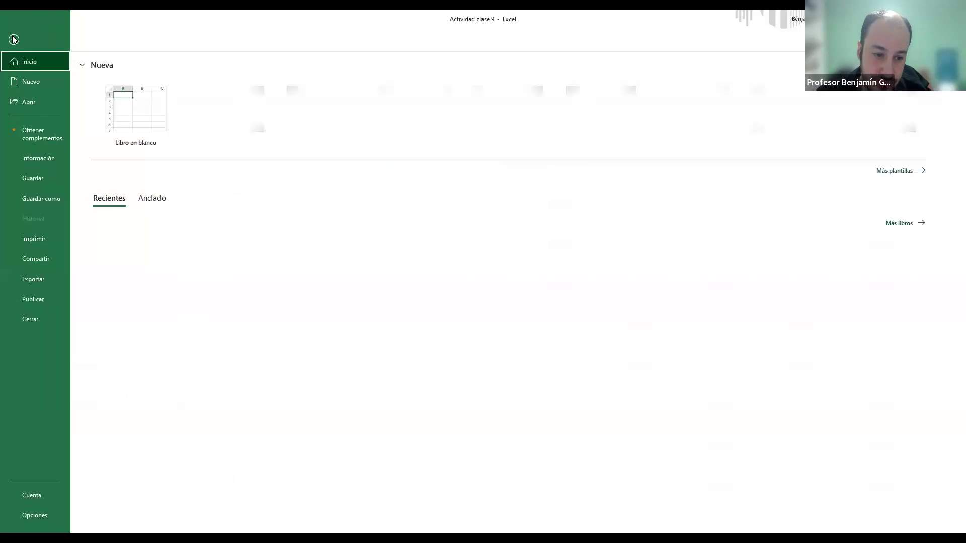
left_click(44, 520)
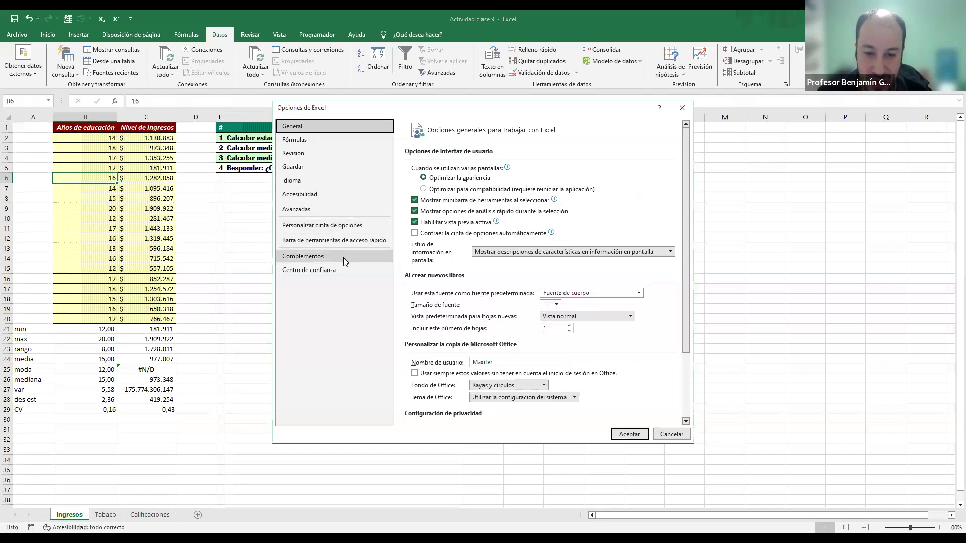
left_click(308, 257)
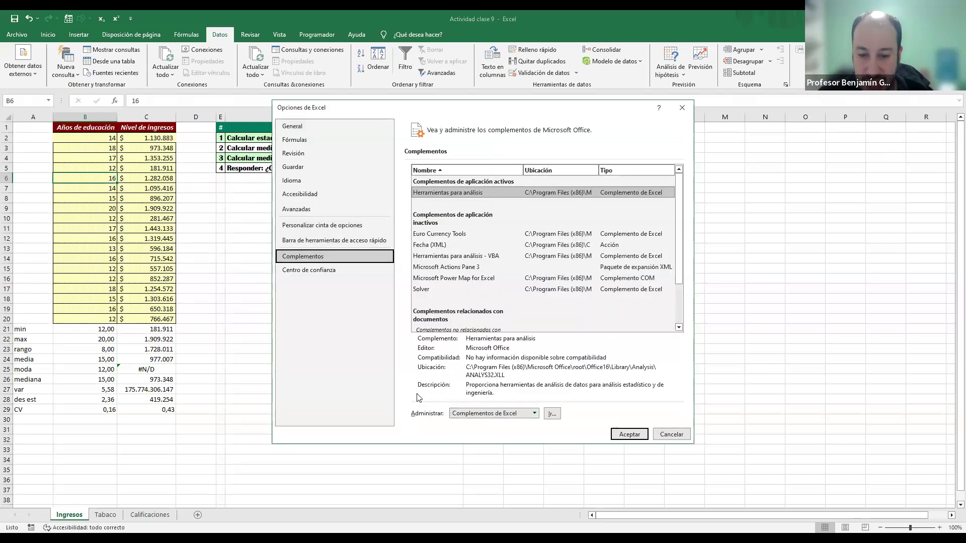
left_click(552, 414)
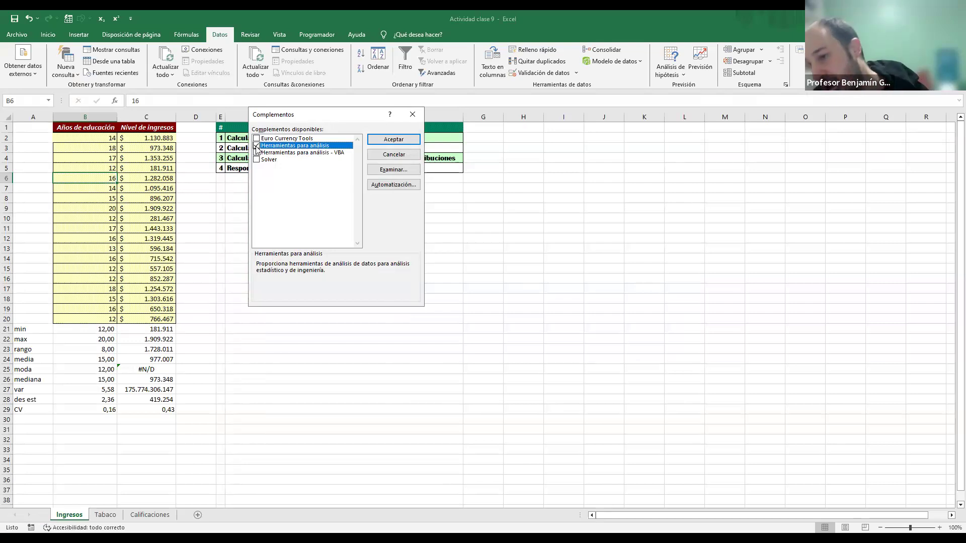
left_click(256, 146)
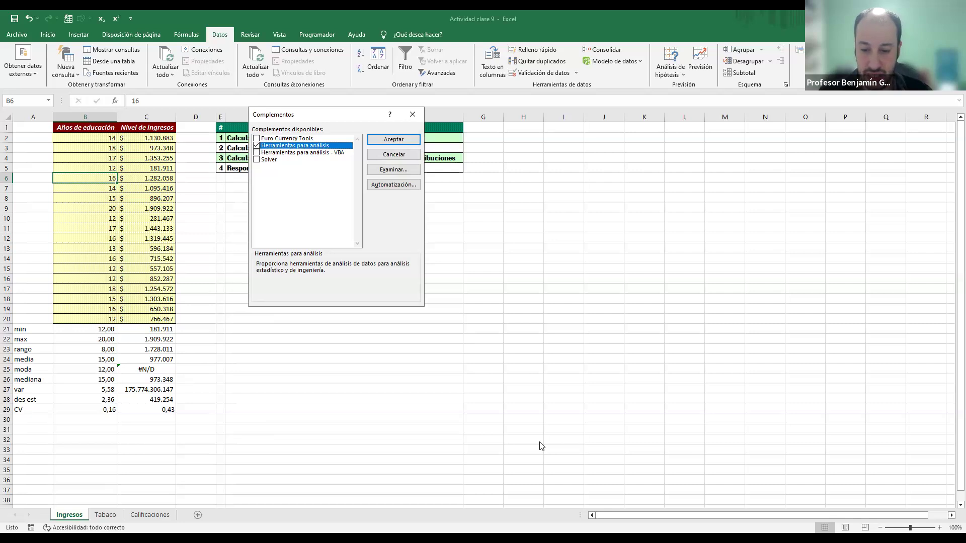
left_click(381, 140)
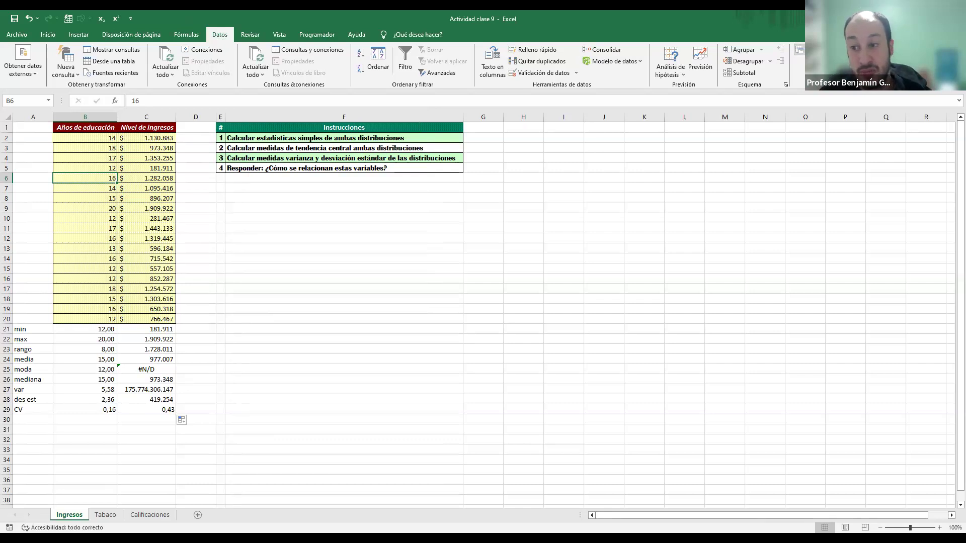
Step: Set up Estadística descriptiva for $B$1:$C$20, grouped by columns, with labels in the first row, new-sheet output and summary statistics
scroll(318, 217, "up", 1)
scroll(318, 218, "down", 1)
scroll(318, 218, "up", 1)
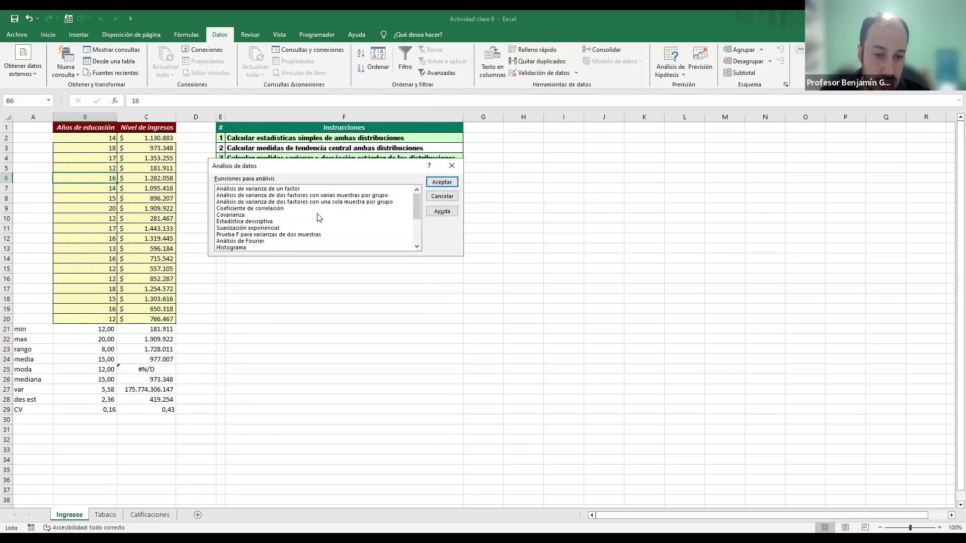
left_click(249, 222)
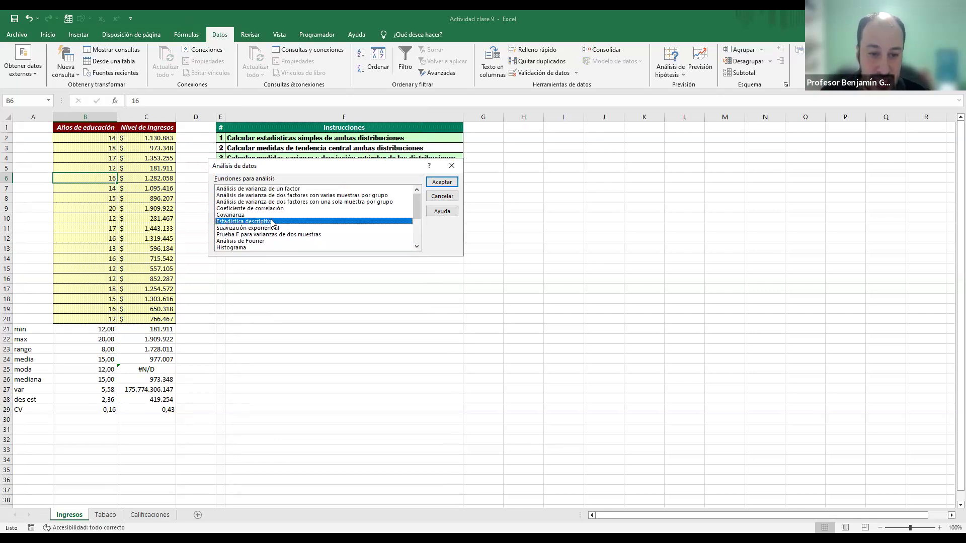
left_click(428, 179)
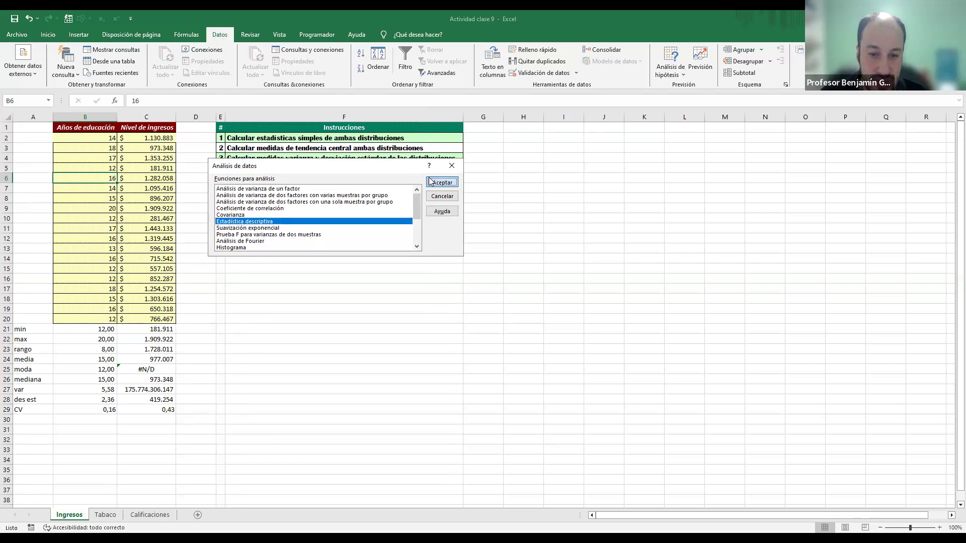
left_click(94, 128)
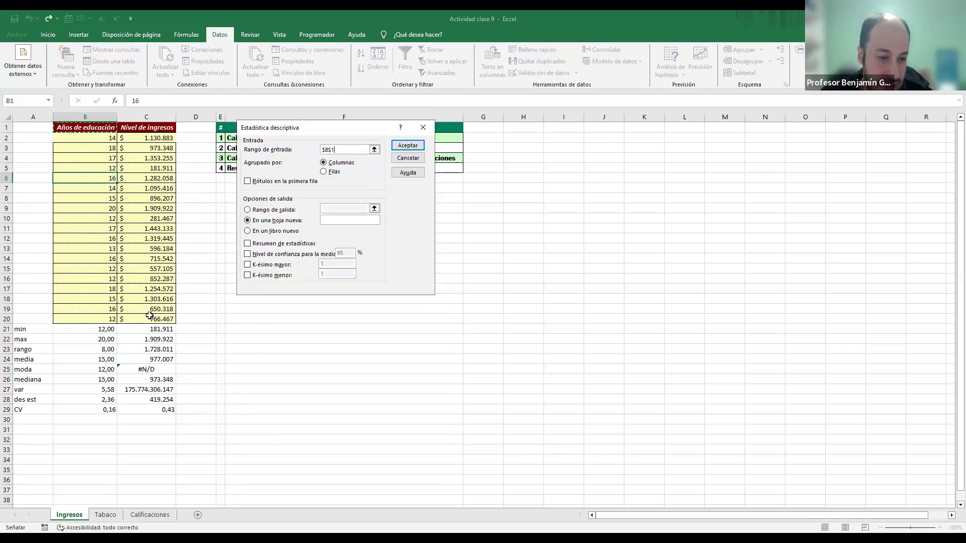
left_click_drag(149, 316, 149, 317)
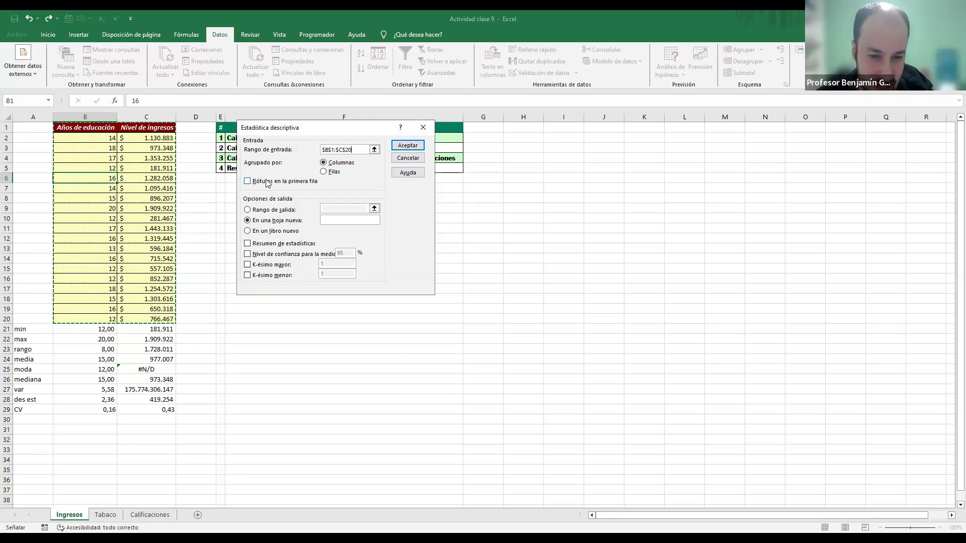
left_click(247, 182)
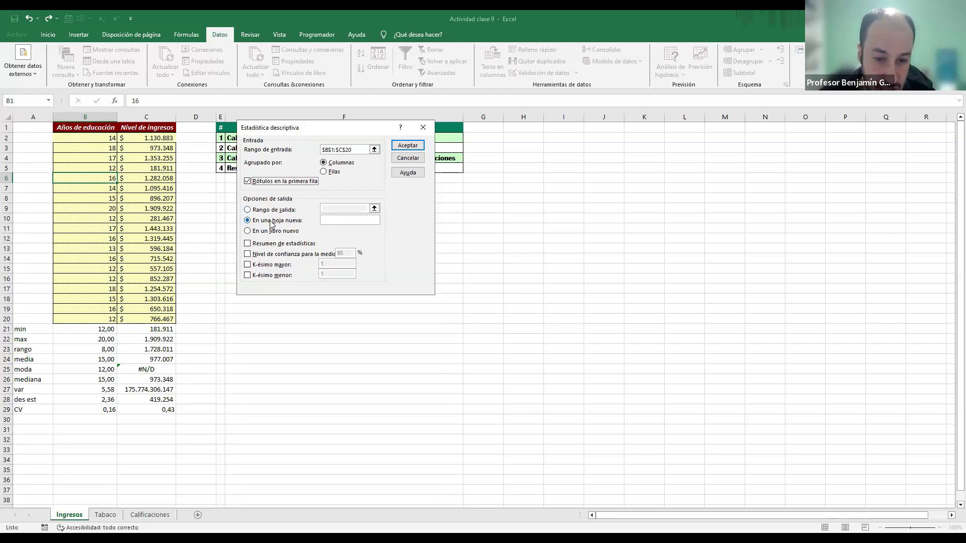
left_click(247, 244)
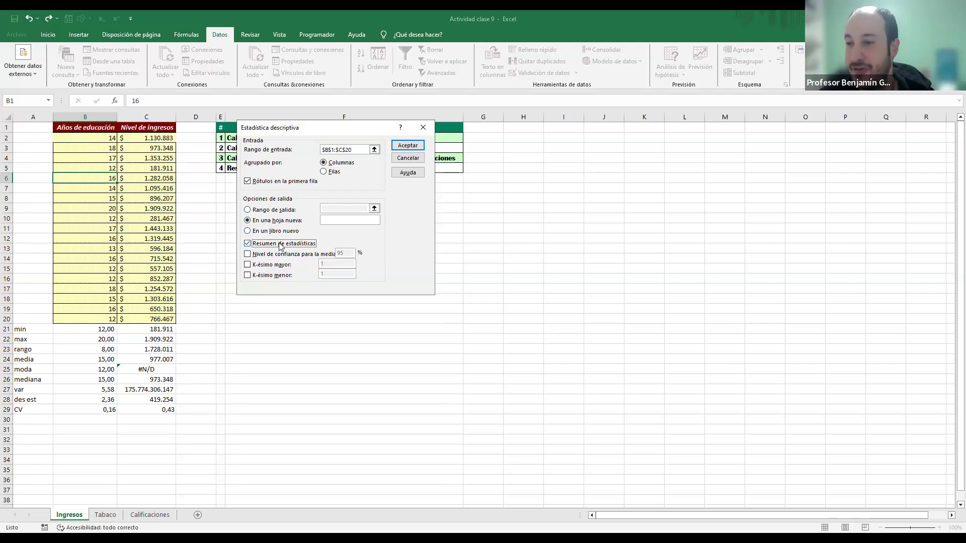
Step: Enable K-ésimo mayor and K-ésimo menor with 3 for both, and leave the data analysis tool without generating output
left_click(249, 266)
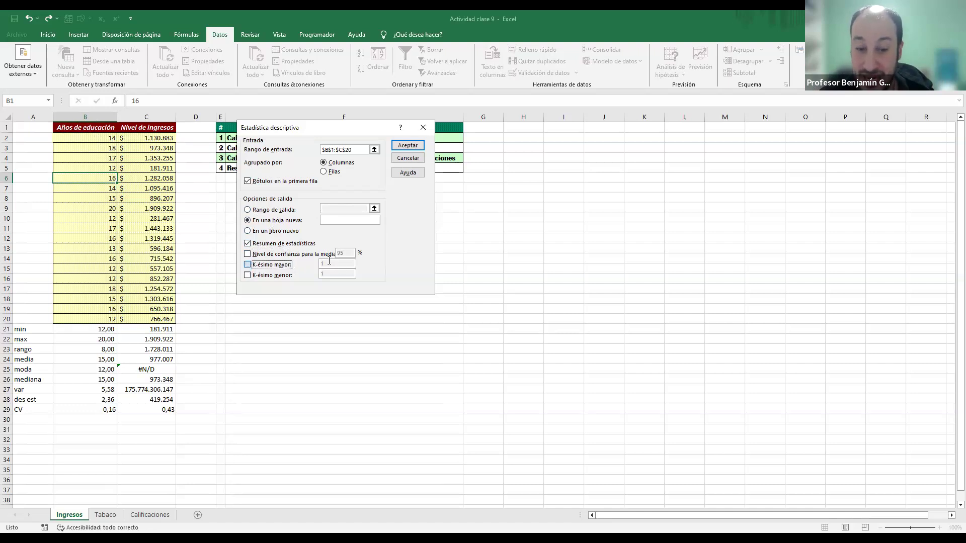
left_click_drag(327, 264, 319, 264)
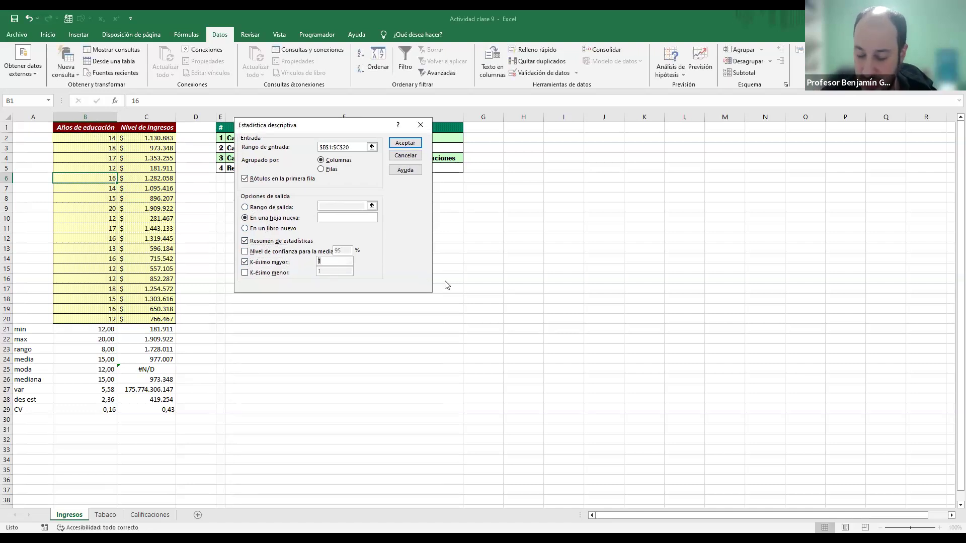
type("3")
left_click(245, 273)
left_click_drag(328, 271, 320, 272)
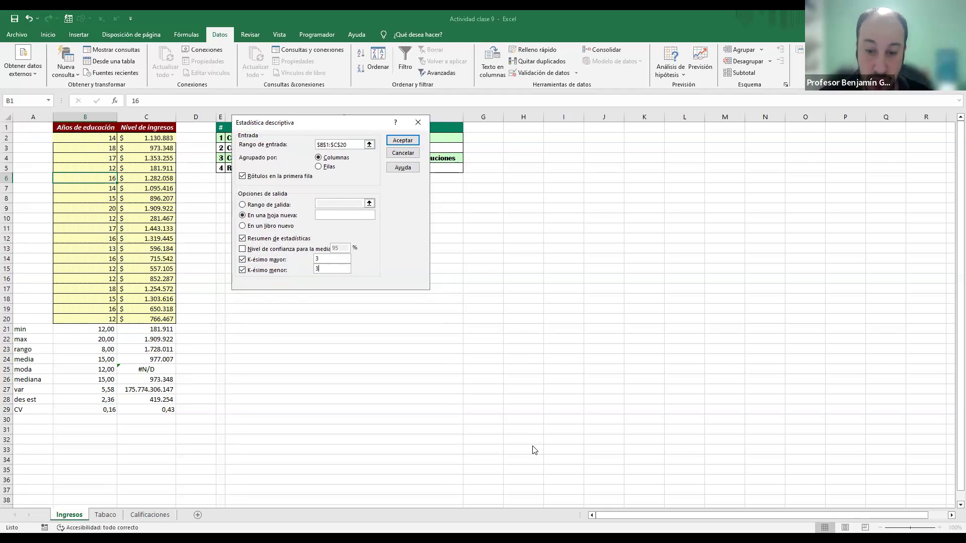
key("Return")
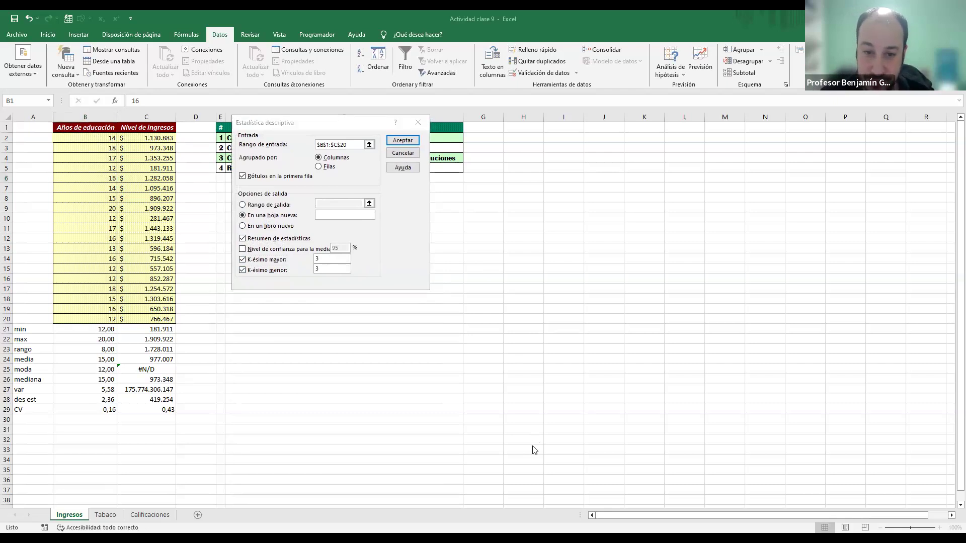
key("Escape")
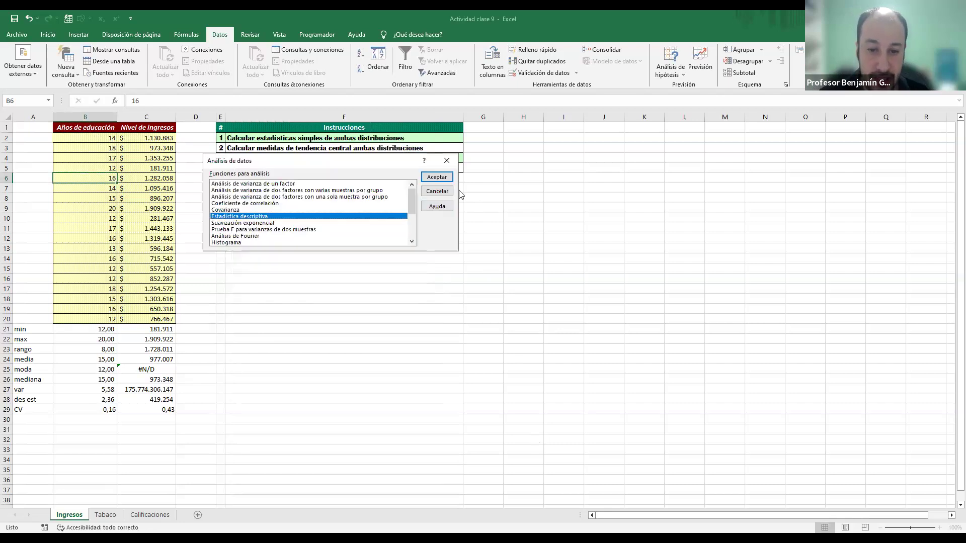
left_click(443, 190)
Step: Check in the Excel options that the Herramientas para análisis add-in is active, and accept the add-in list
left_click(17, 34)
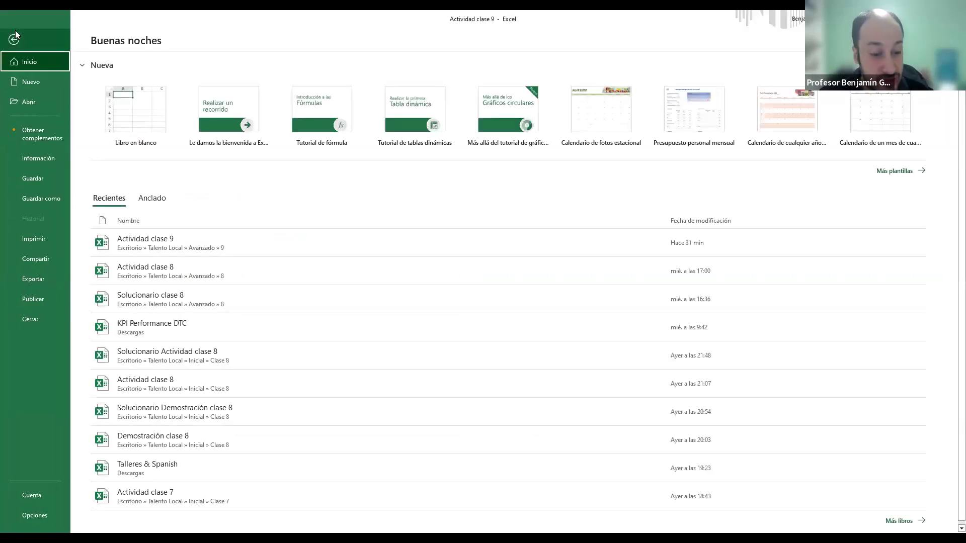
left_click(38, 516)
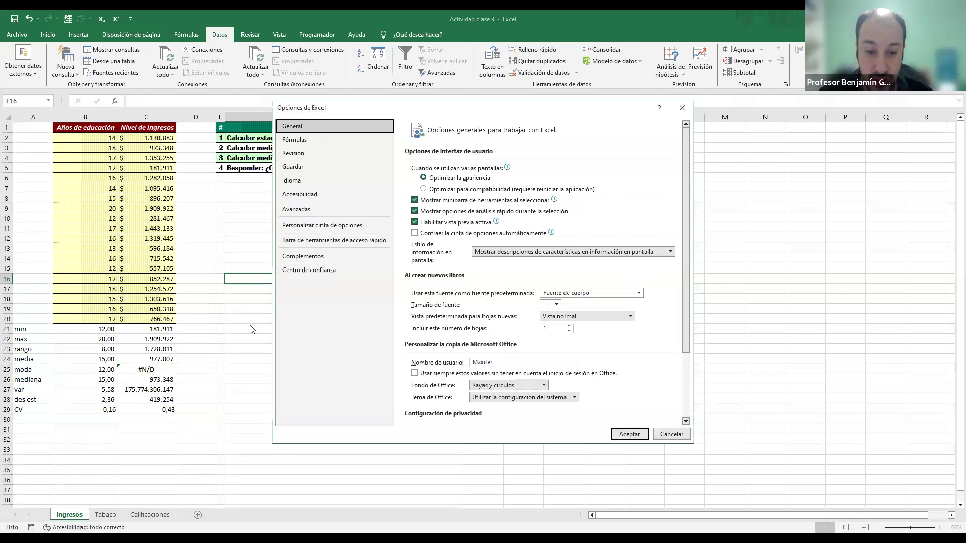
left_click(303, 257)
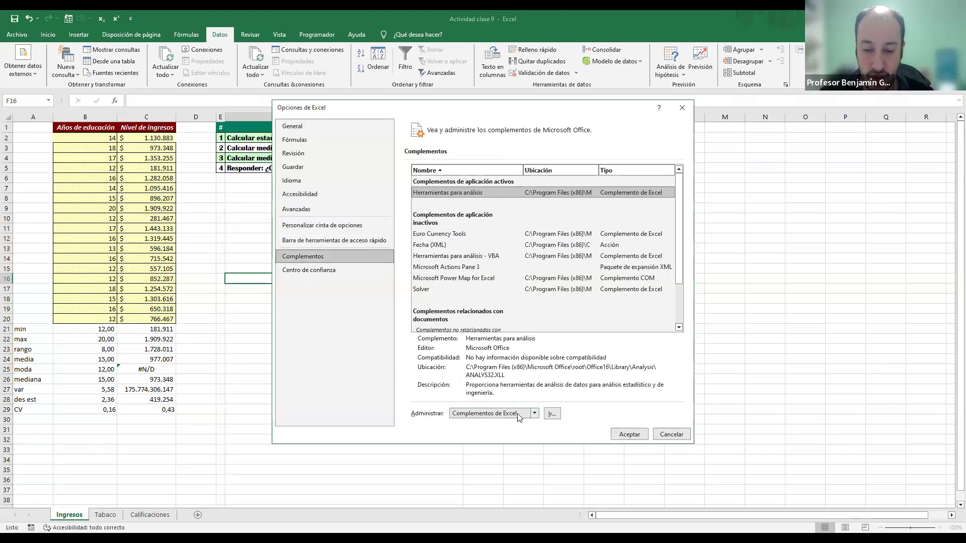
left_click(505, 416)
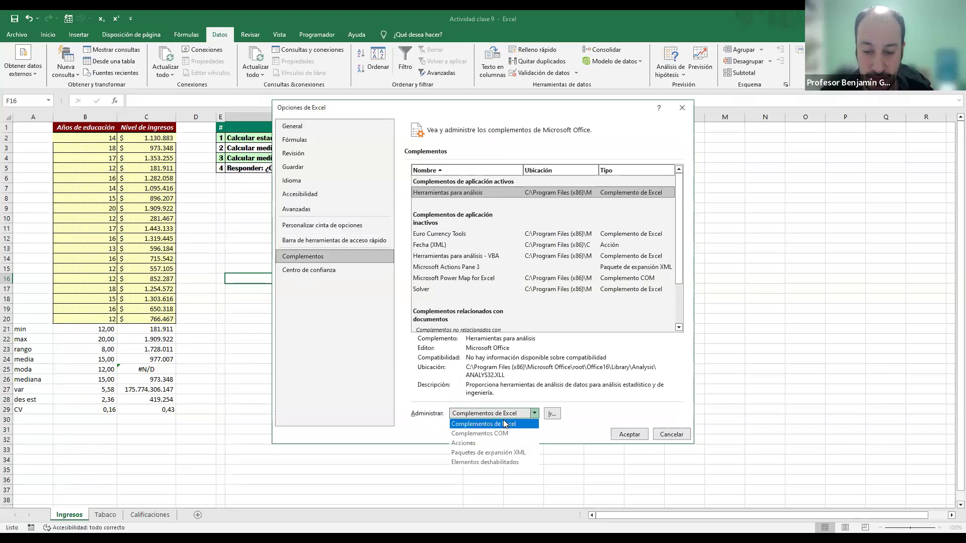
left_click(552, 413)
left_click(552, 414)
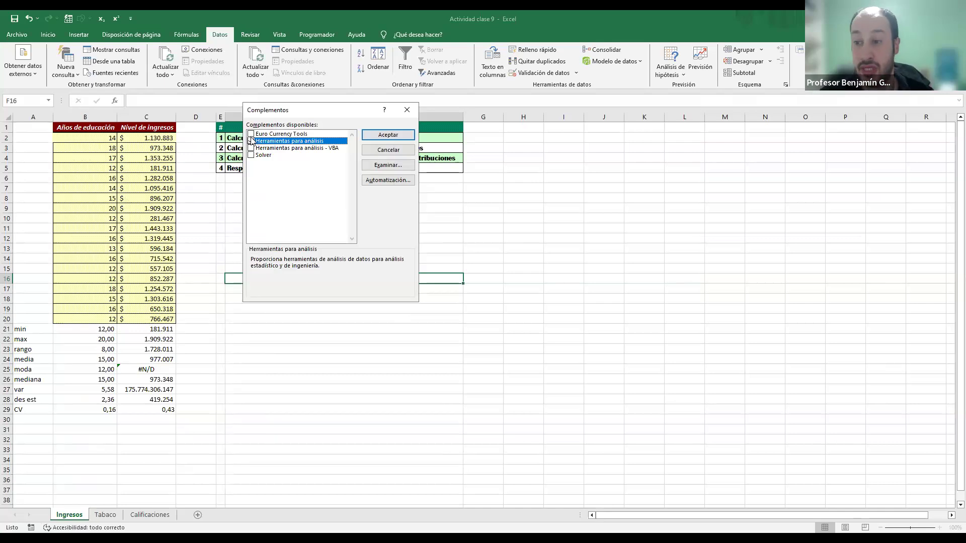
left_click(388, 136)
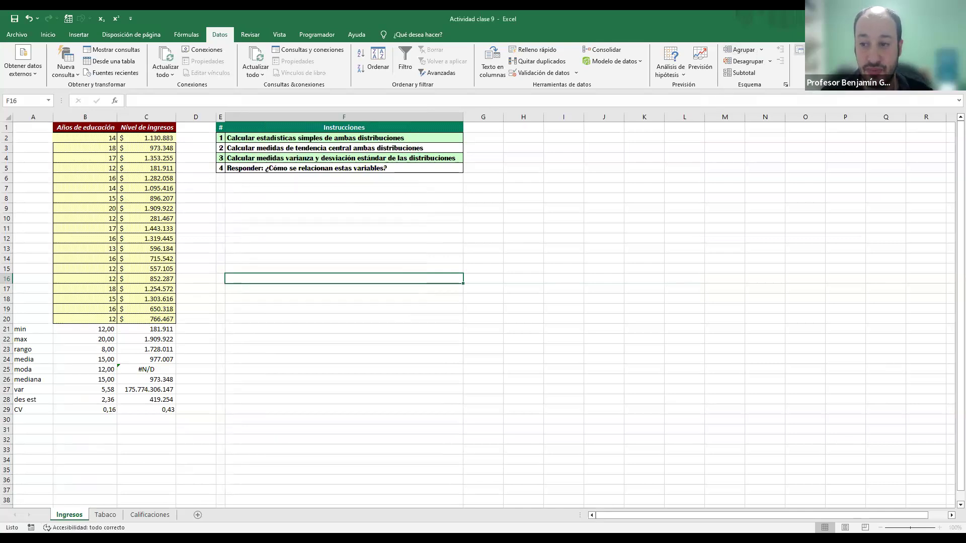
Step: Generate Estadística descriptiva for $B$1:$C$20 on a new sheet with first-row labels, summary statistics, K-ésimo mayor 3 and K-ésimo menor 1
left_click(800, 50)
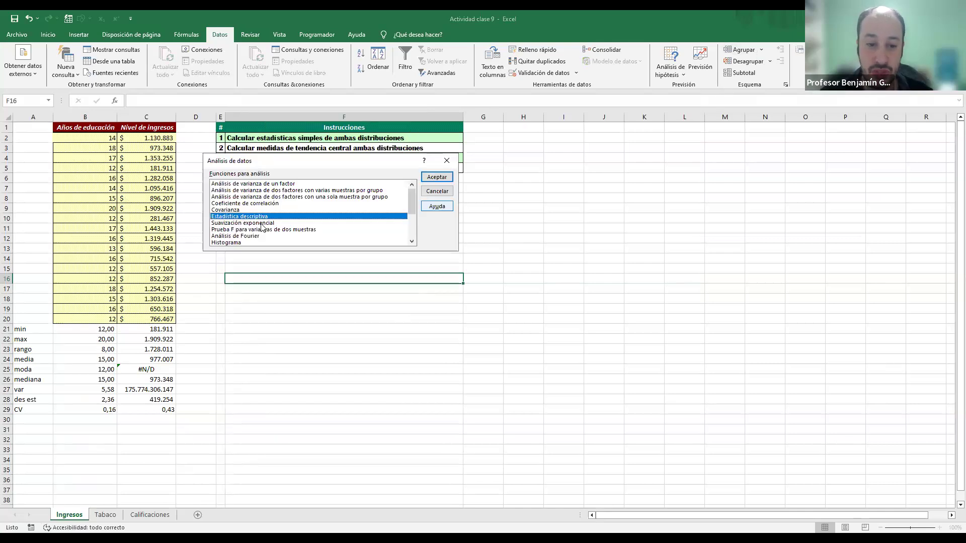
left_click(437, 177)
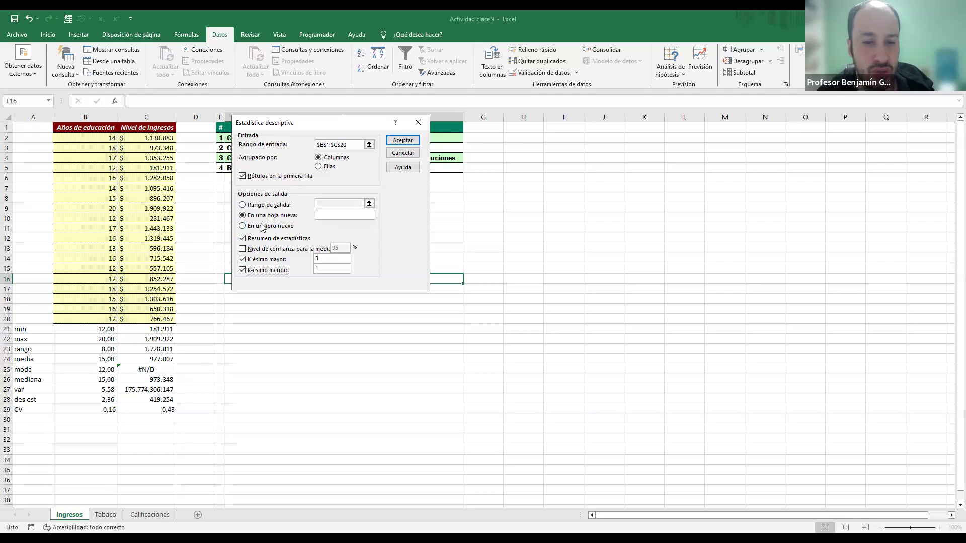
left_click(401, 142)
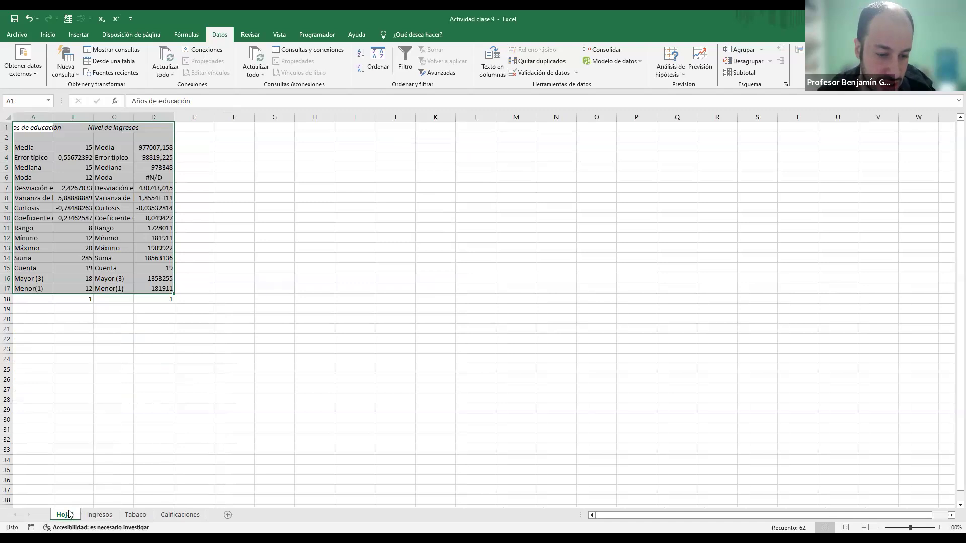
Step: Rename the new results sheet as Est Desc Ing and place it between Ingresos and Tabaco
double_click(70, 514)
type("Est Desc")
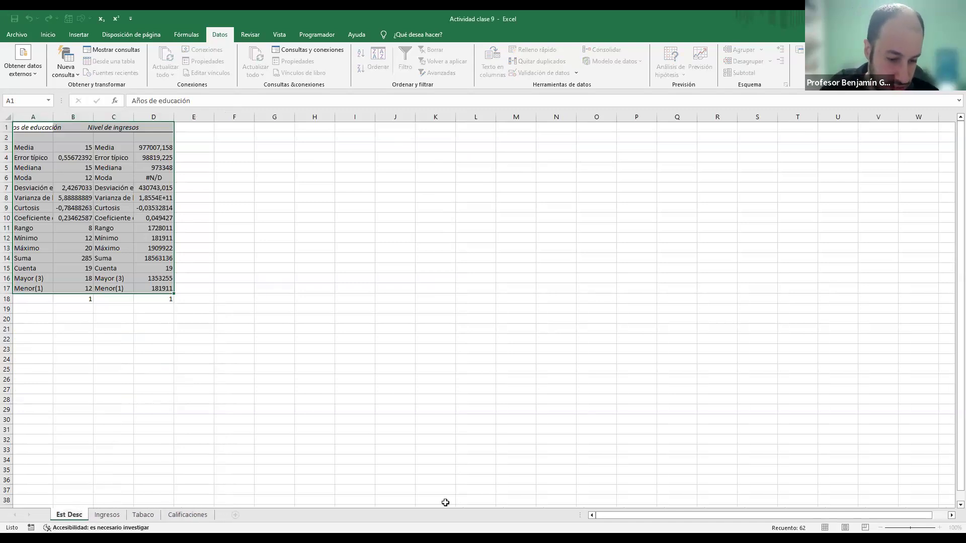
type(" Ing")
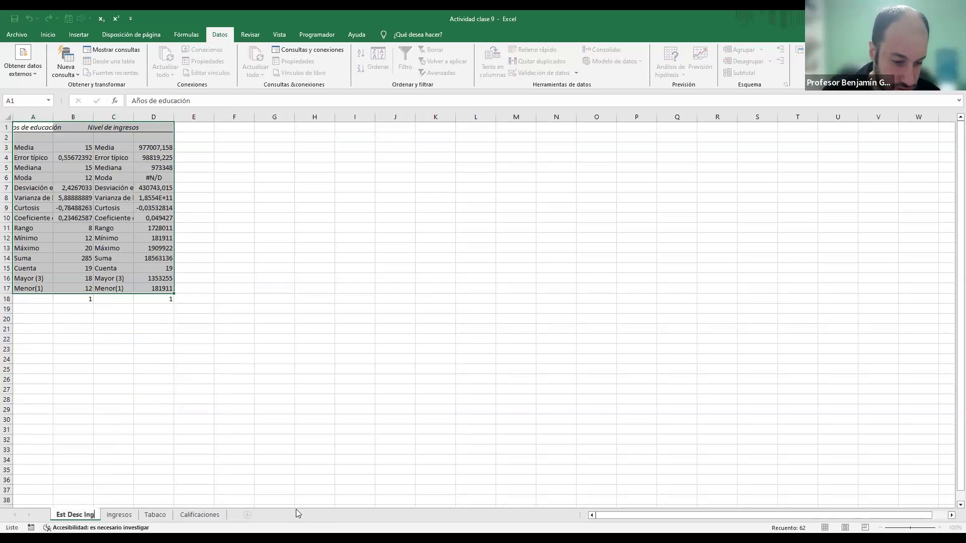
left_click(89, 474)
left_click_drag(86, 516, 143, 521)
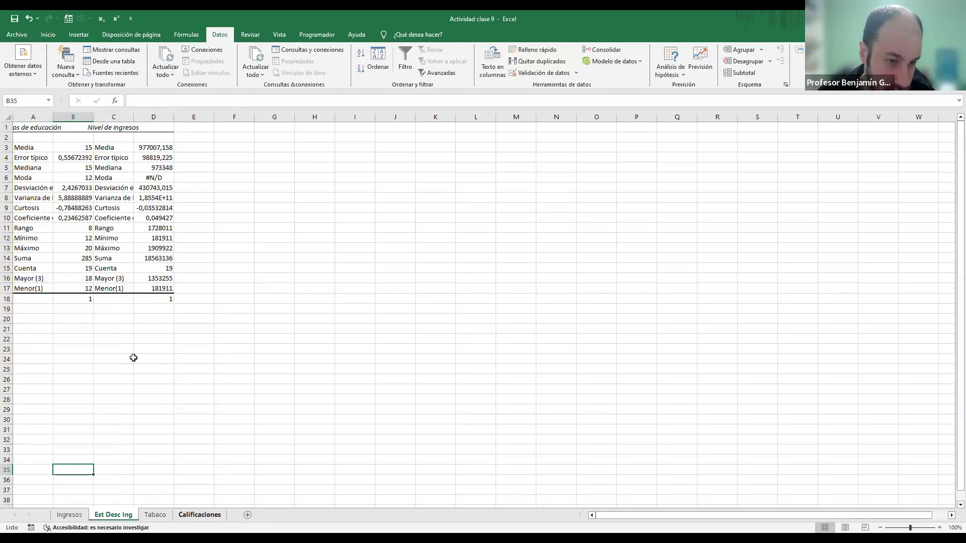
Step: Autofit the widths of columns A to D on the Est Desc Ing sheet to their contents
left_click_drag(33, 117, 170, 117)
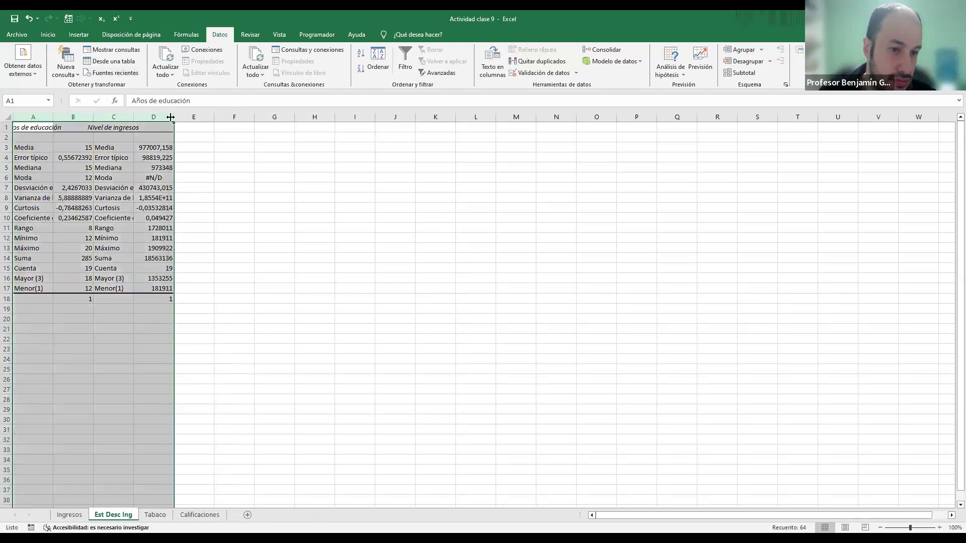
double_click(173, 117)
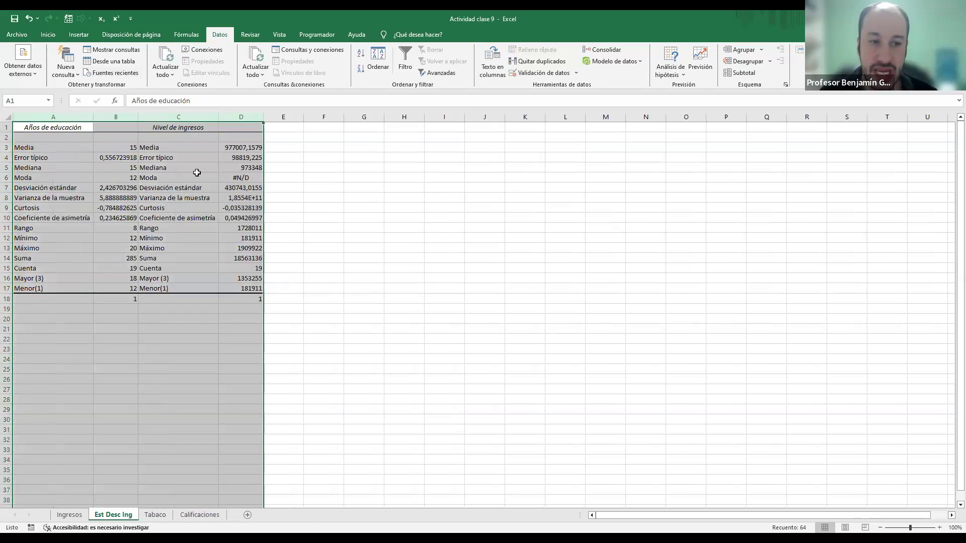
left_click(385, 227)
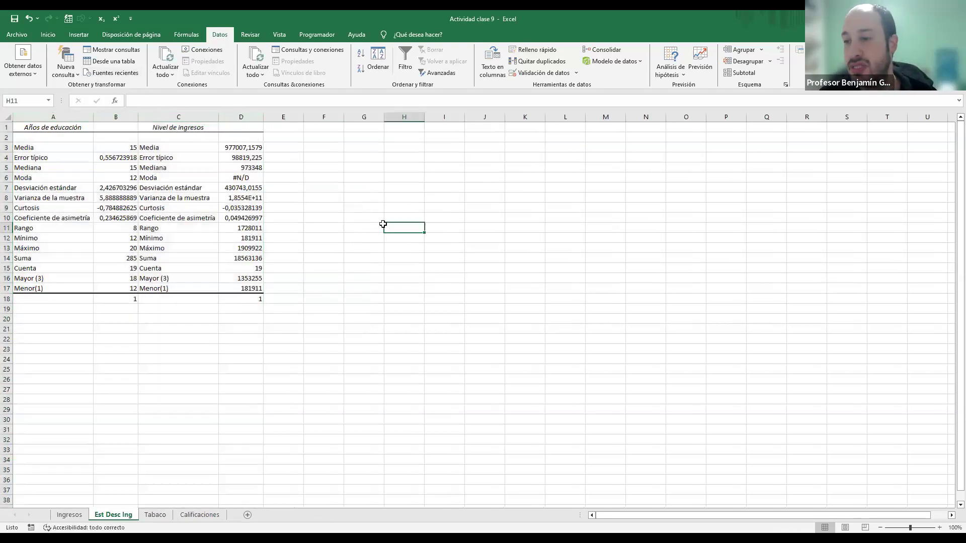
Step: Examine the two variable headings of the results table and the mean, standard error and median of Años de educación
left_click(64, 127)
left_click(67, 117)
left_click(188, 118)
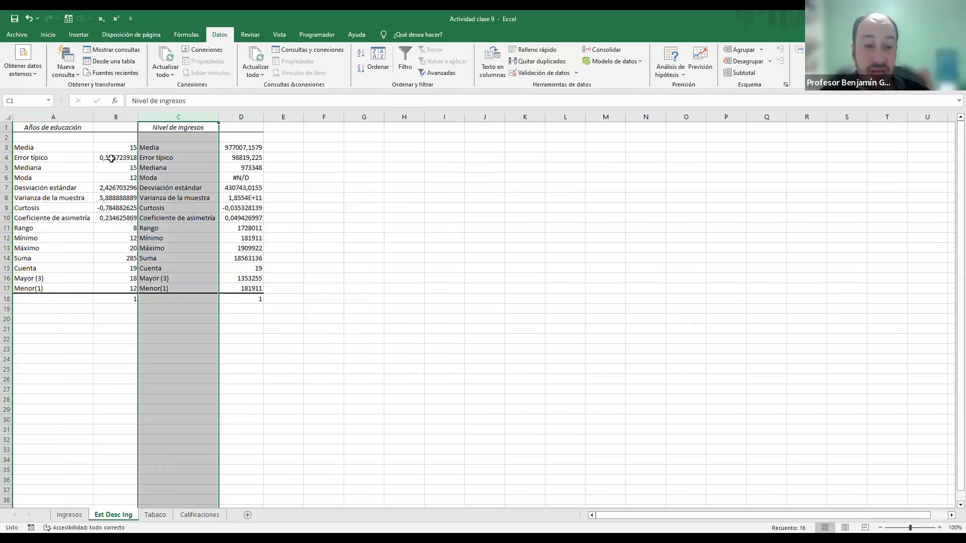
left_click(128, 147)
key("Down")
key("Down")
key("Down")
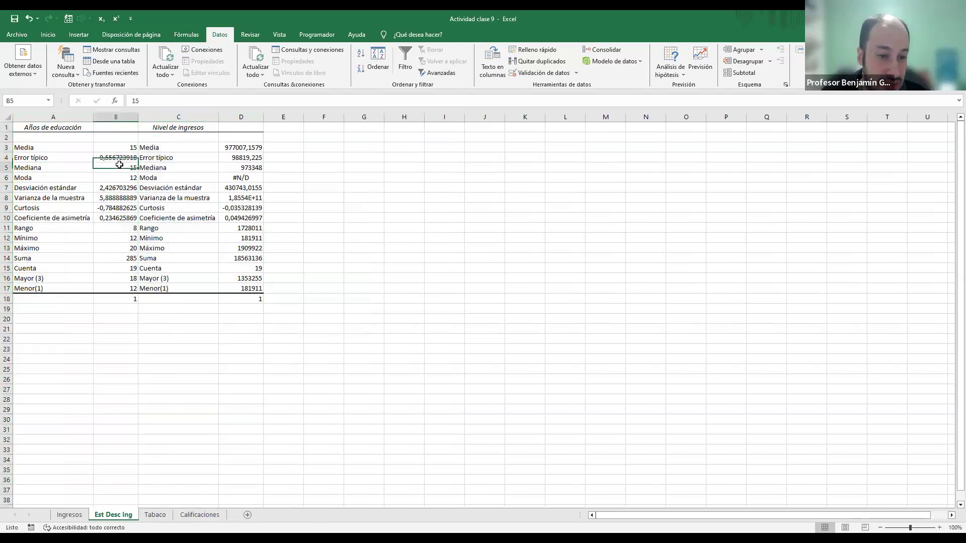
Step: Examine the standard deviation, sample variance and kurtosis of Años de educación, plus the kurtosis and skewness of Nivel de ingresos
left_click(122, 188)
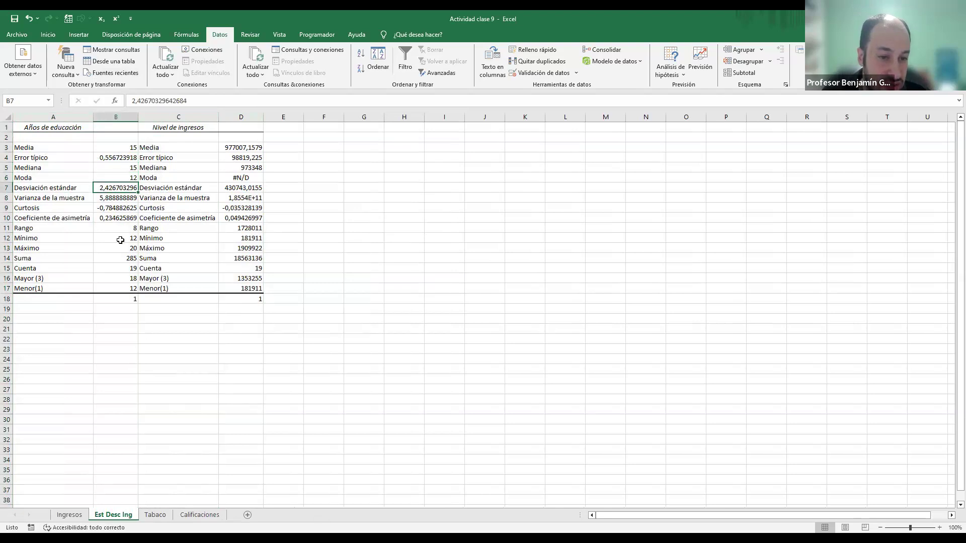
left_click(126, 199)
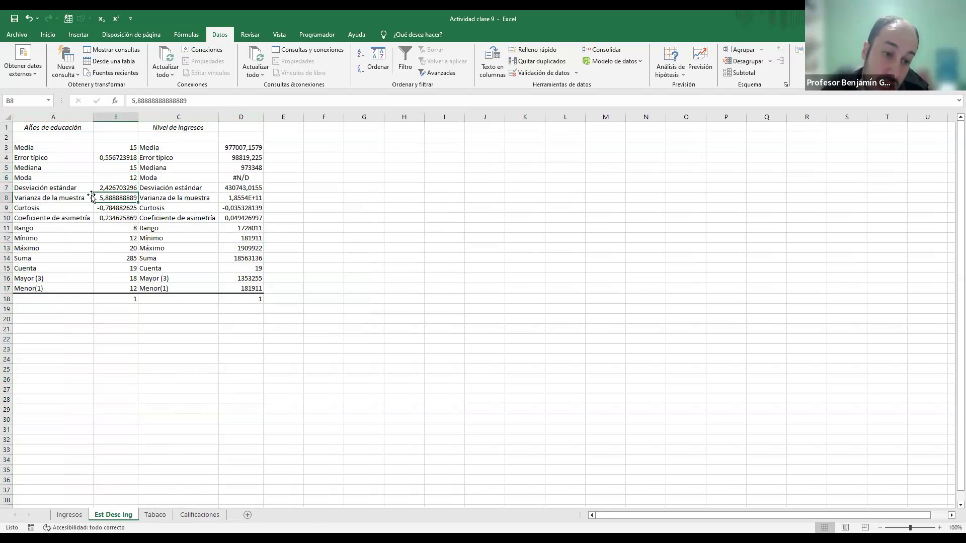
left_click(109, 188)
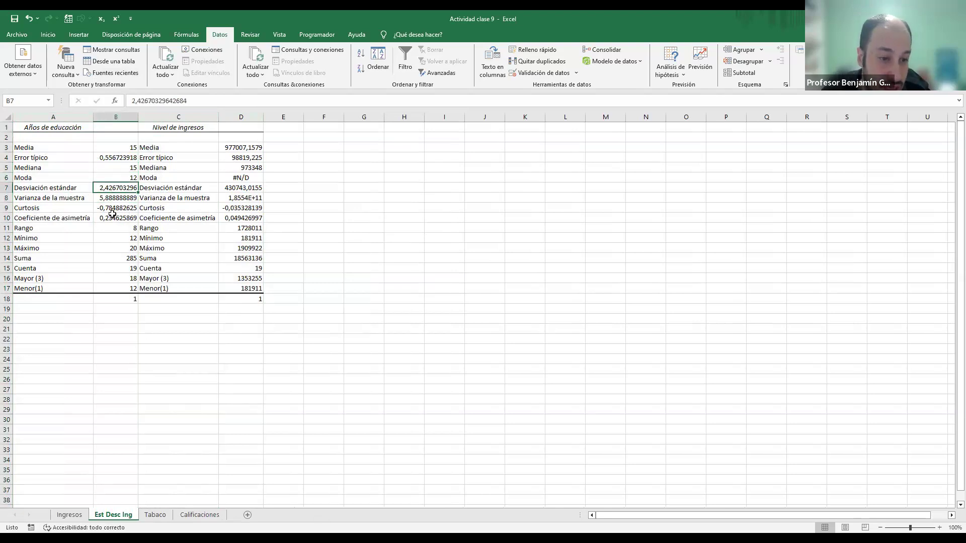
left_click(117, 207)
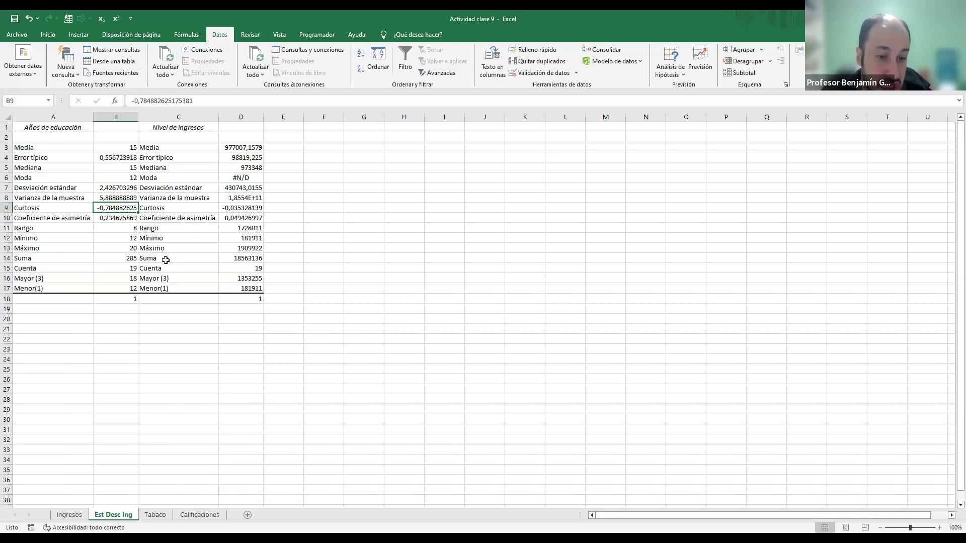
left_click(249, 211)
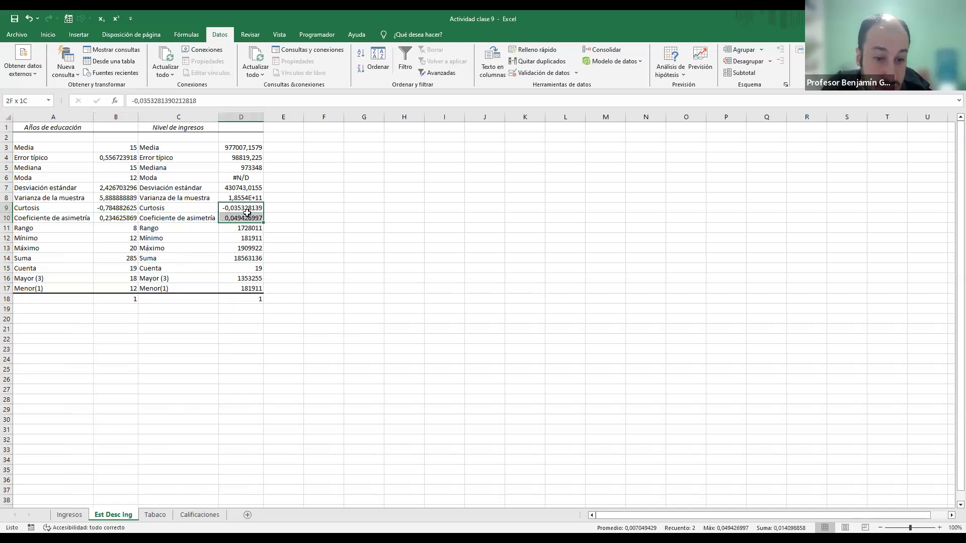
left_click(189, 114)
left_click_drag(189, 113, 225, 112)
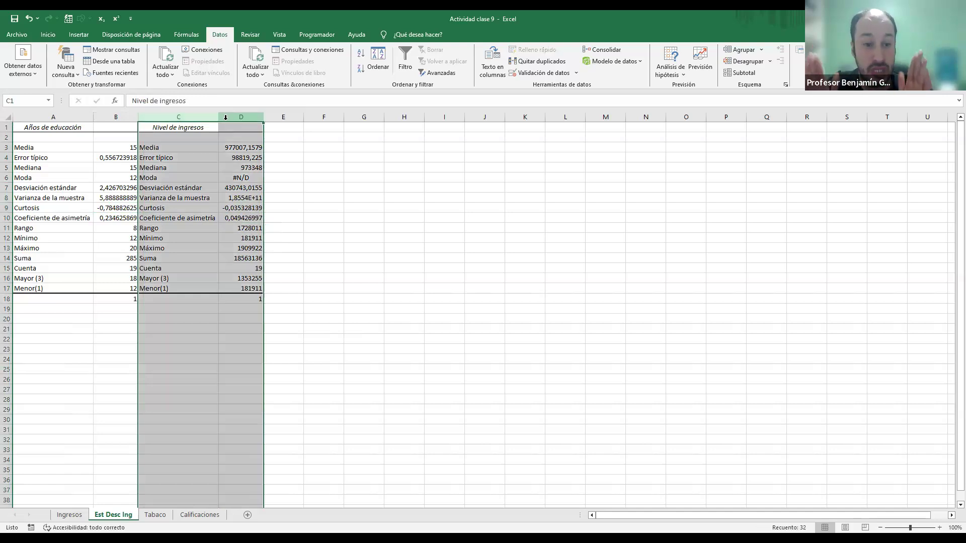
Step: Compare the skewness and kurtosis of Años de educación with the kurtosis of Nivel de ingresos
left_click(116, 117)
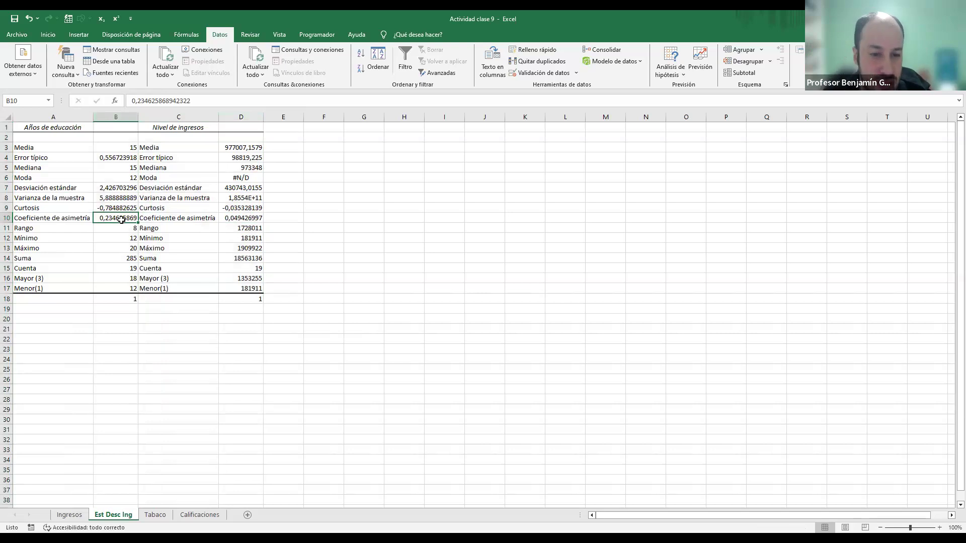
left_click(243, 209)
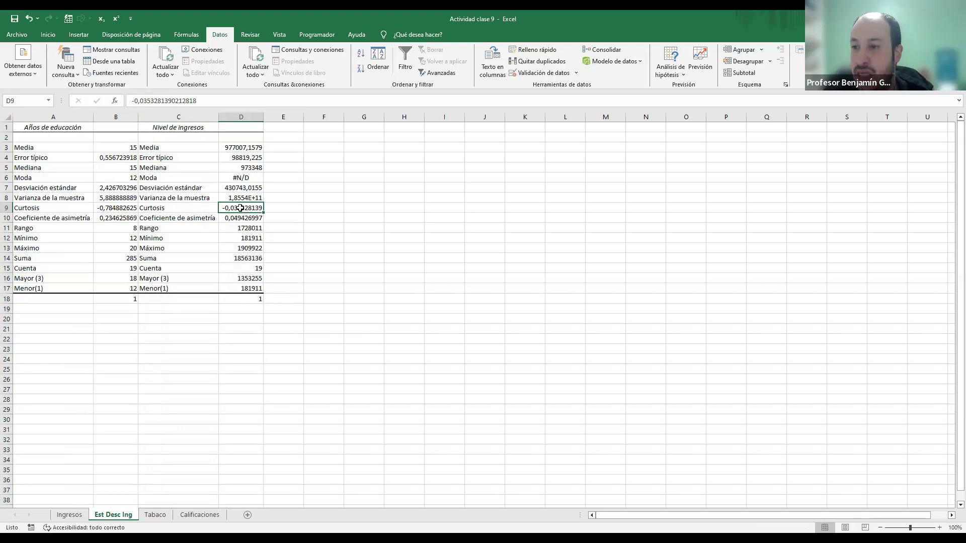
left_click(104, 209)
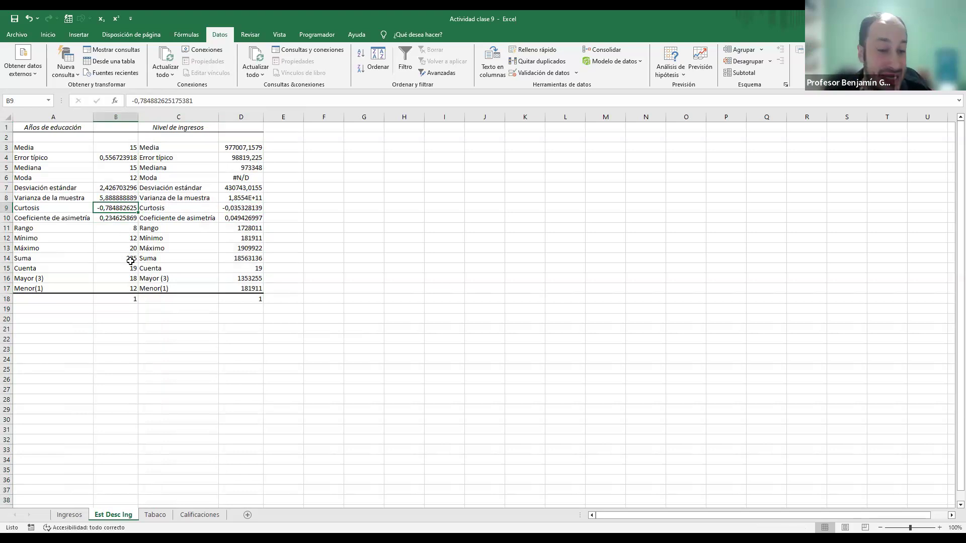
Step: Examine the range through count rows of Años de educación, plus the Mayor (3) and Menor(1) values of both variables
left_click_drag(124, 230, 132, 269)
left_click(131, 279)
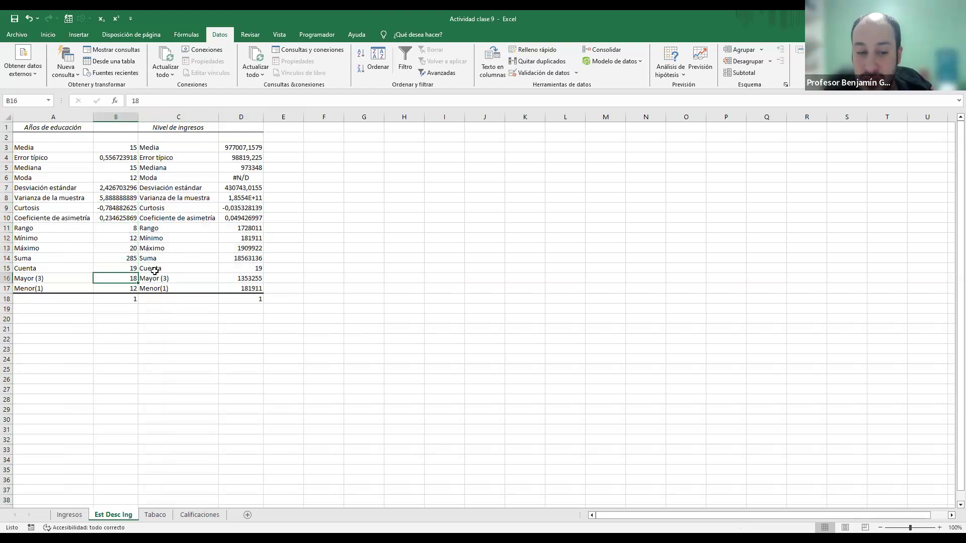
left_click(129, 288)
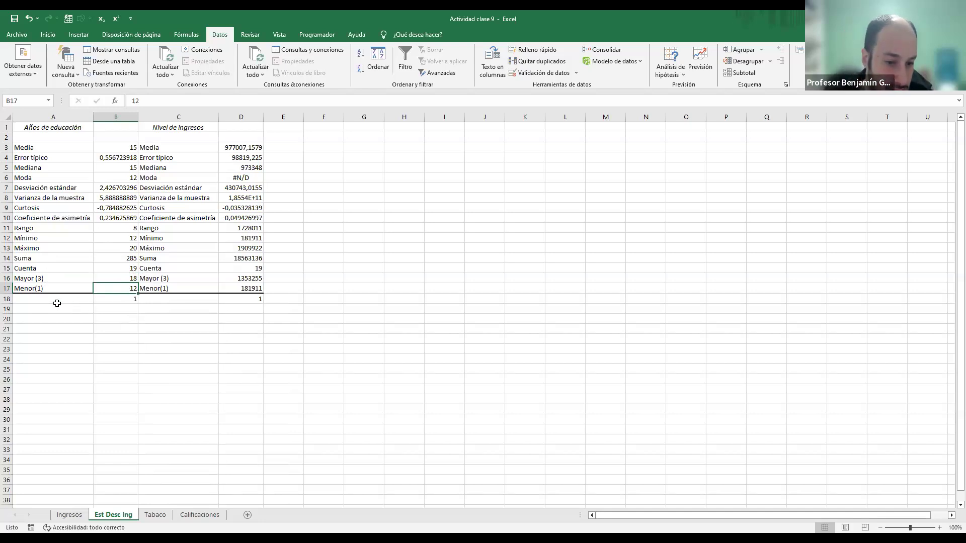
left_click(55, 285)
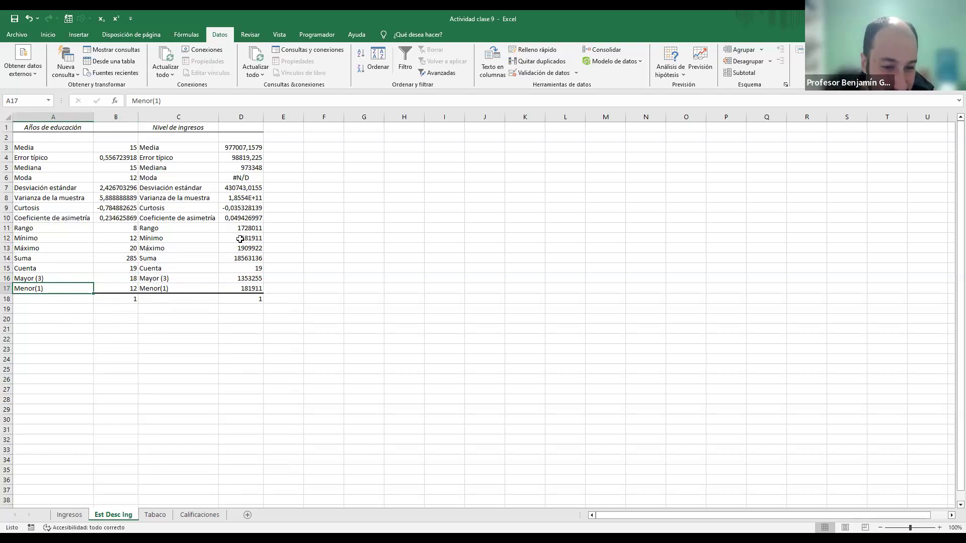
left_click(251, 278)
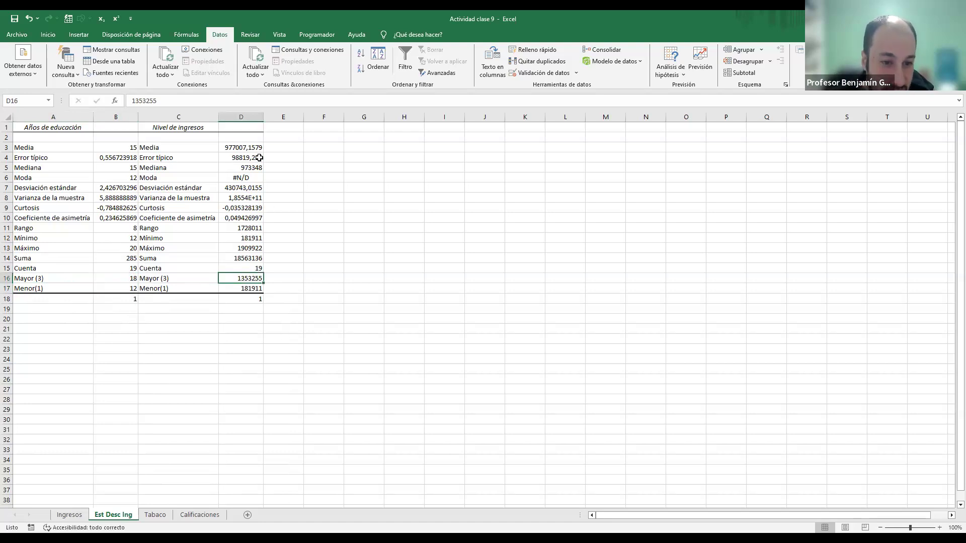
left_click(248, 289)
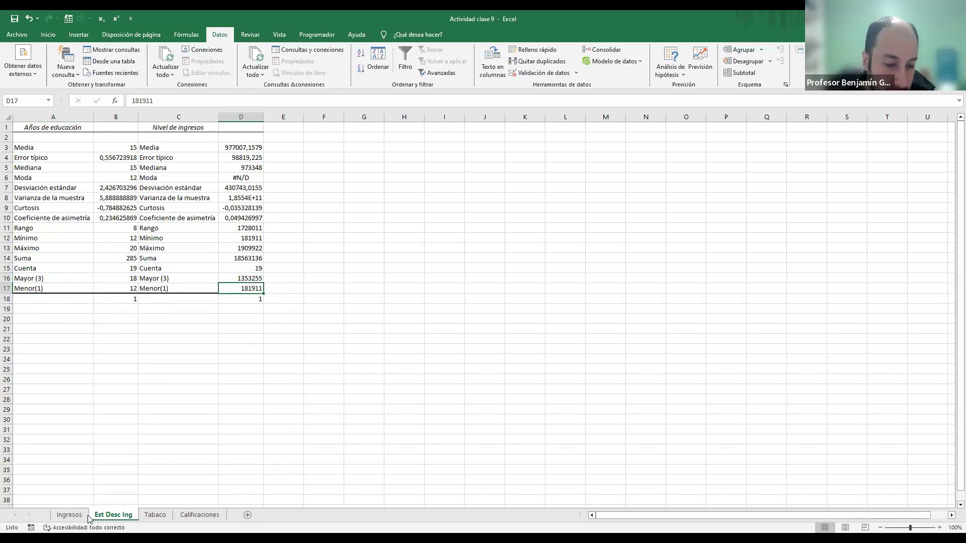
Step: Review the Ingresos sheet's question on how the variables relate, and examine both value columns on the Est Desc Ing sheet
left_click(68, 515)
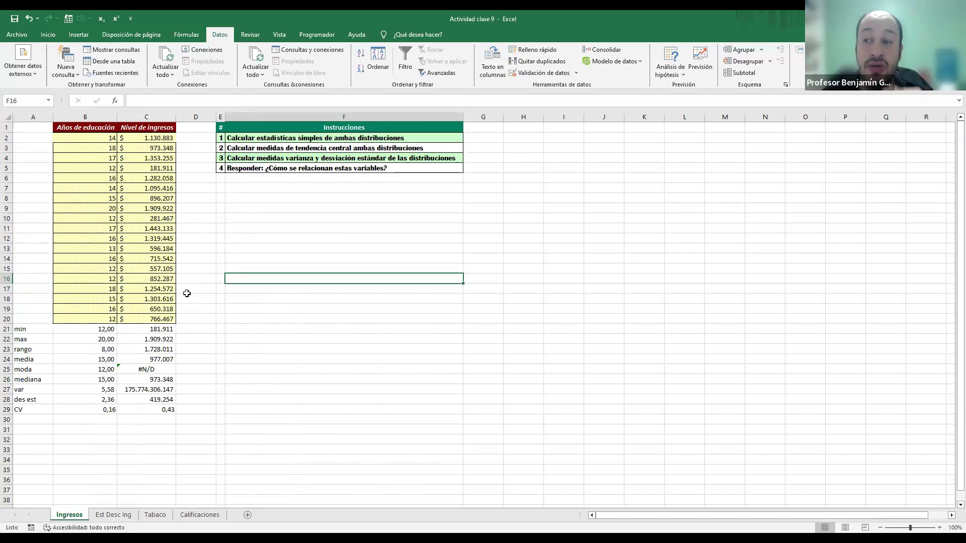
left_click(260, 169)
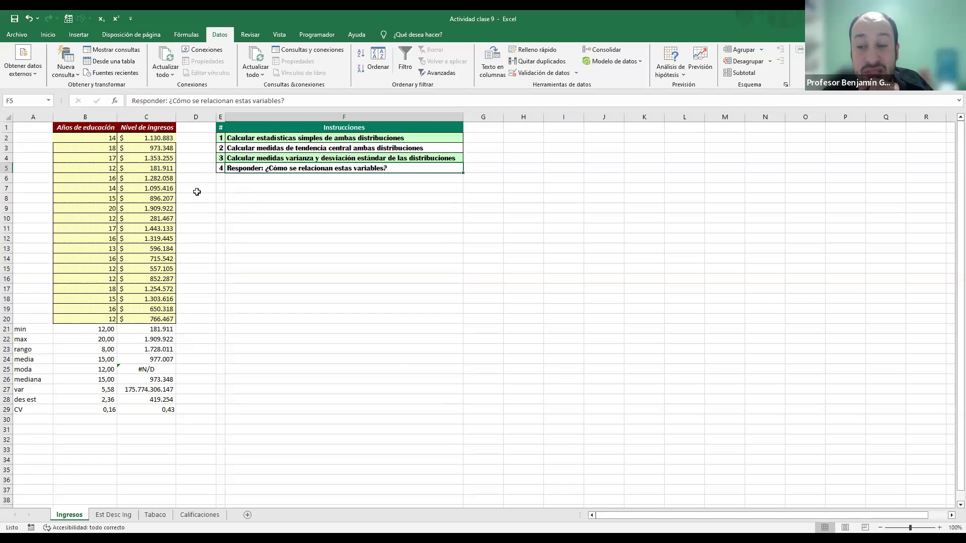
left_click(97, 517)
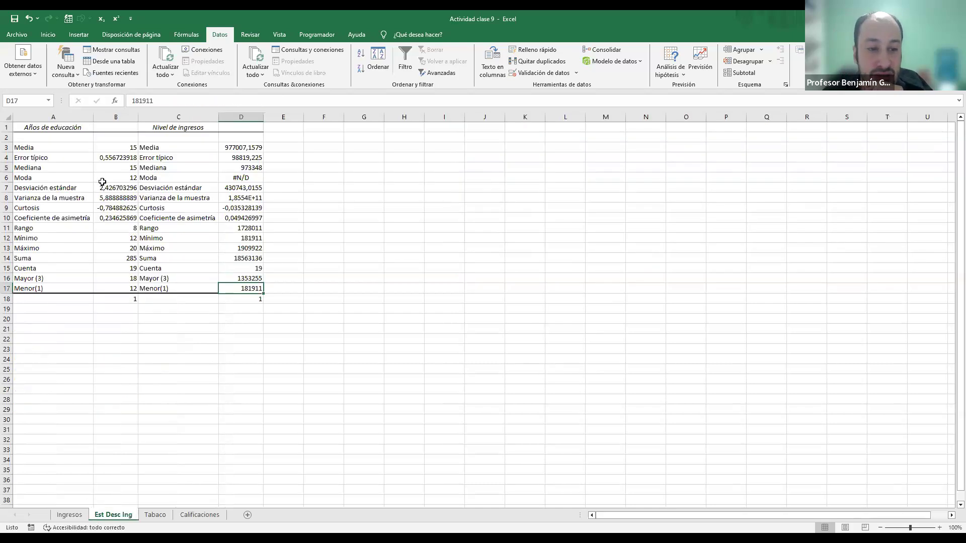
left_click(107, 116)
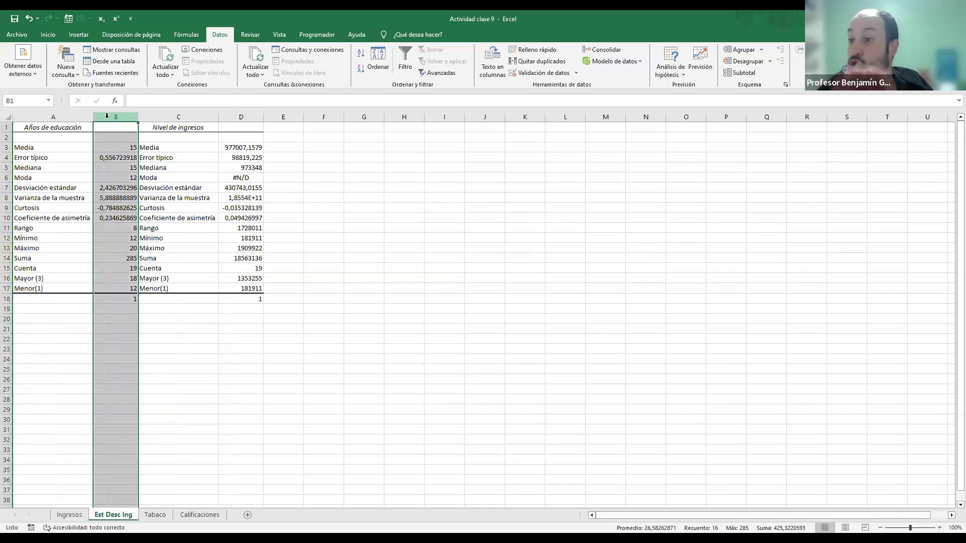
left_click(238, 115)
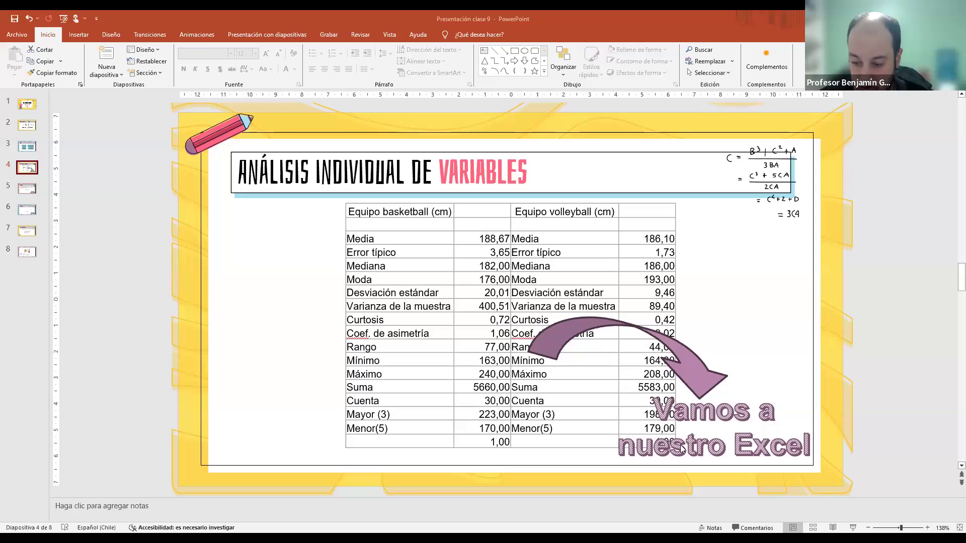
Step: Switch to the PowerPoint presentation, run the slide show from Análisis individual de variables, and advance to the definition on the Covarianza slide
left_click(853, 528)
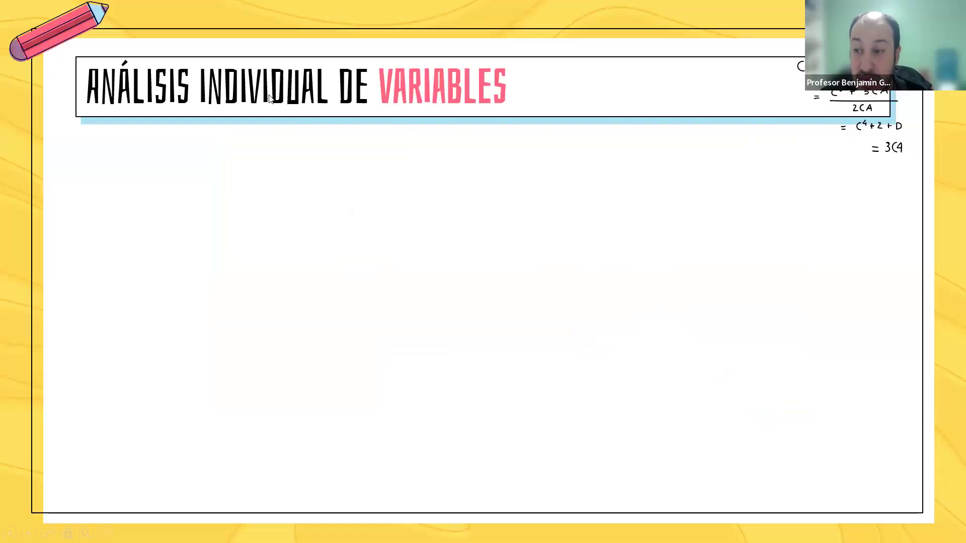
left_click(380, 145)
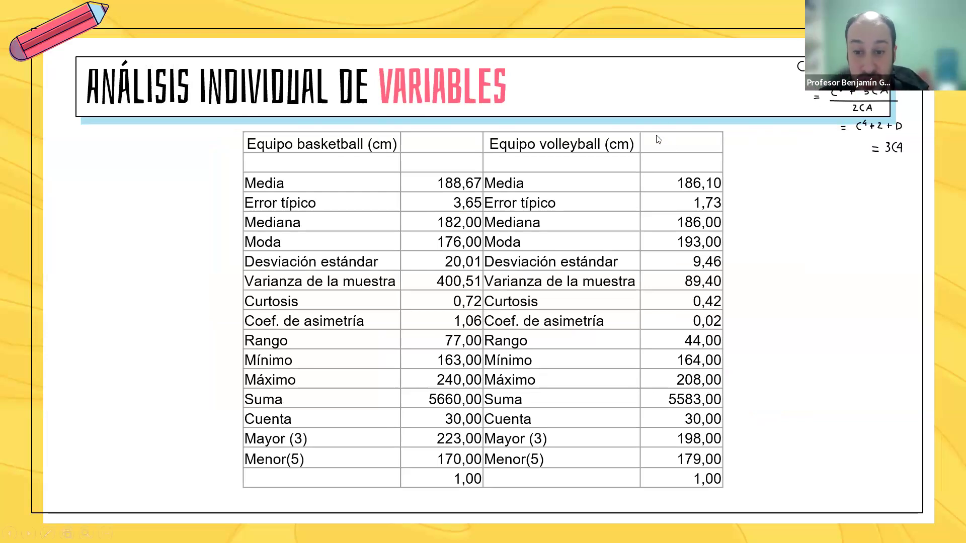
key("Right")
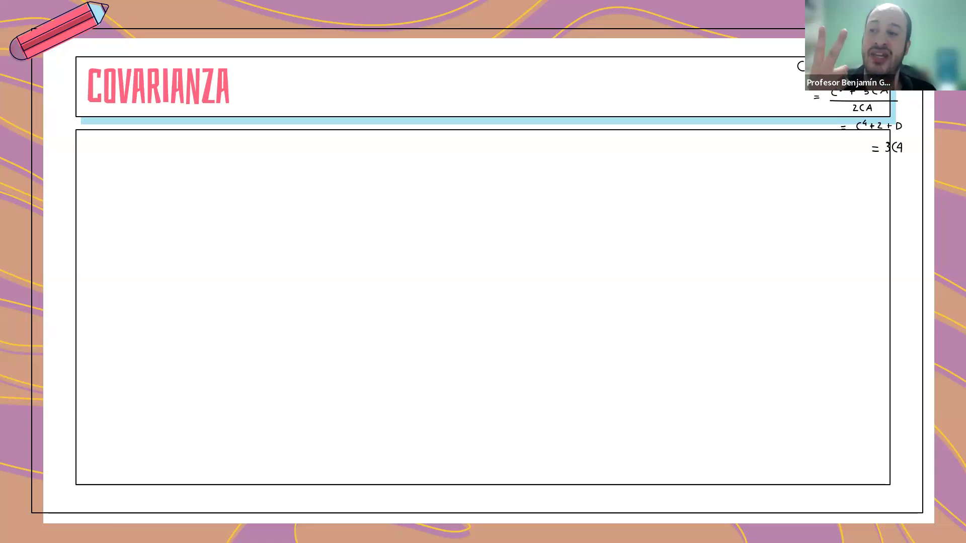
left_click(506, 195)
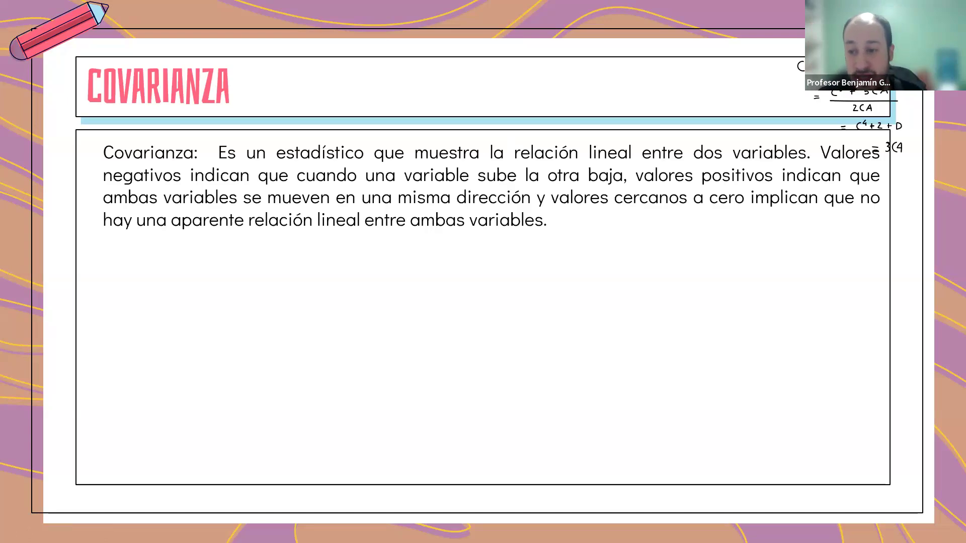
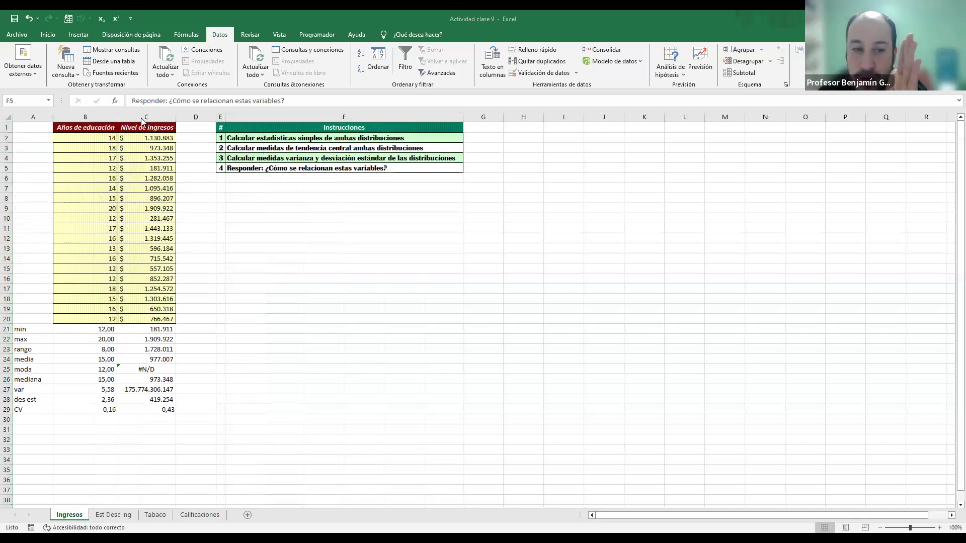
Step: Insert a blank column after Años de educación and another after Nivel de ingresos
left_click(142, 121)
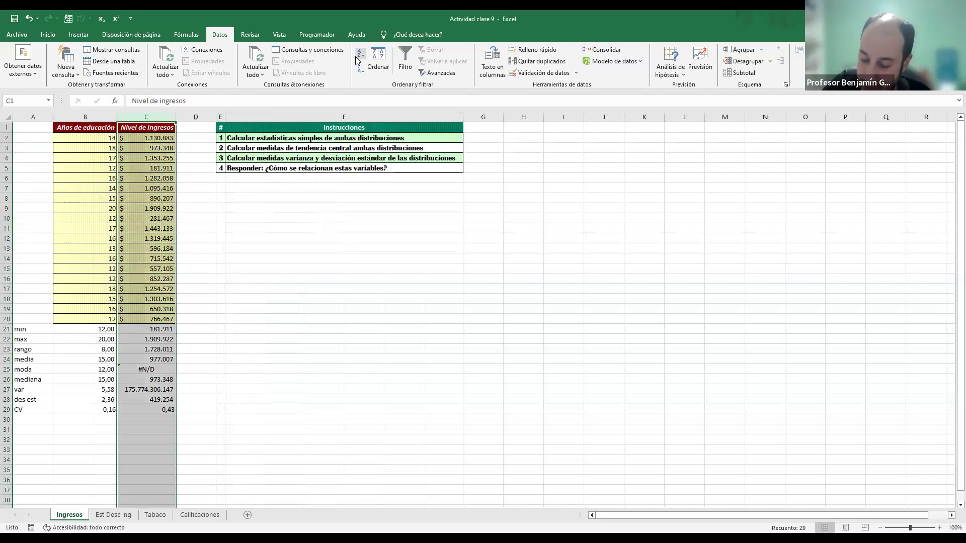
key("ctrl+plus")
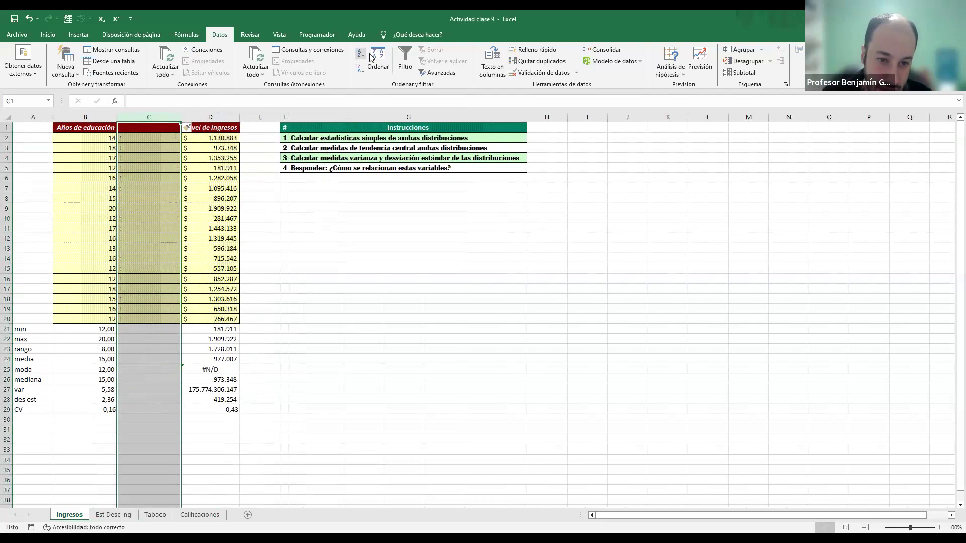
left_click(270, 117)
key("ctrl+plus")
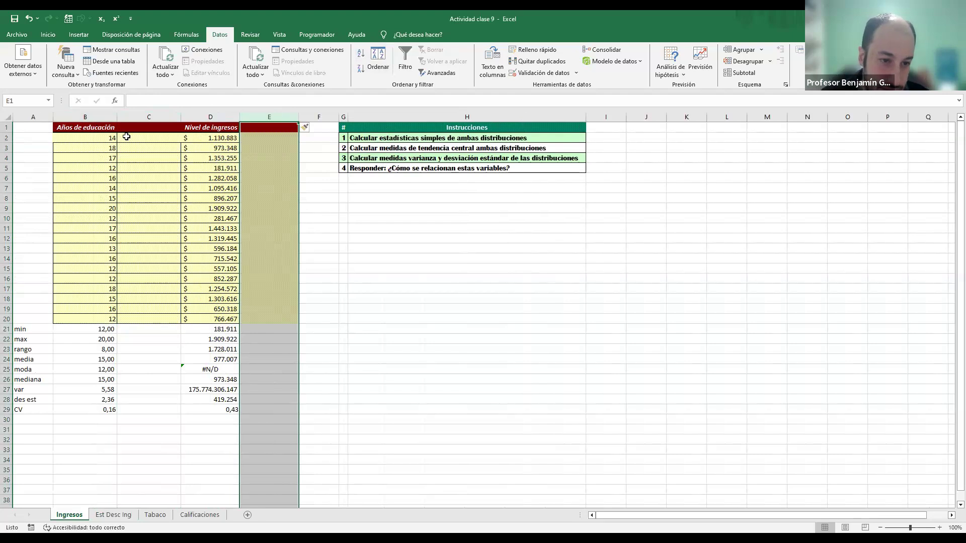
Step: Apply all borders to cells B2:C2
left_click_drag(101, 140, 147, 139)
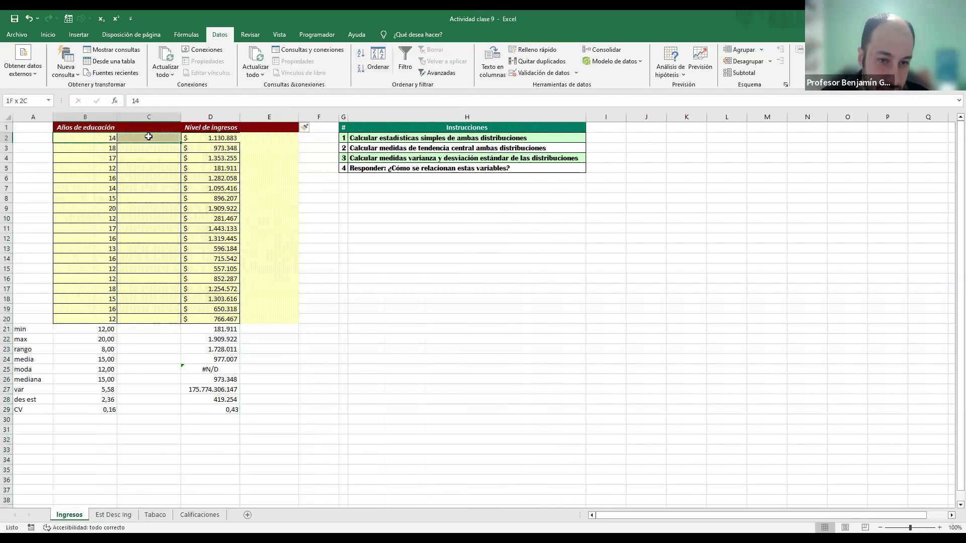
left_click(48, 34)
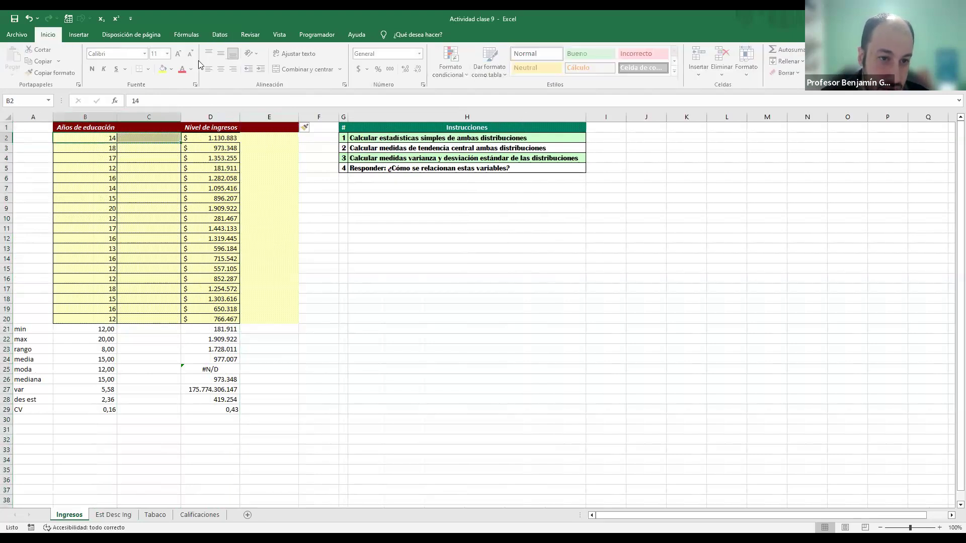
left_click(150, 70)
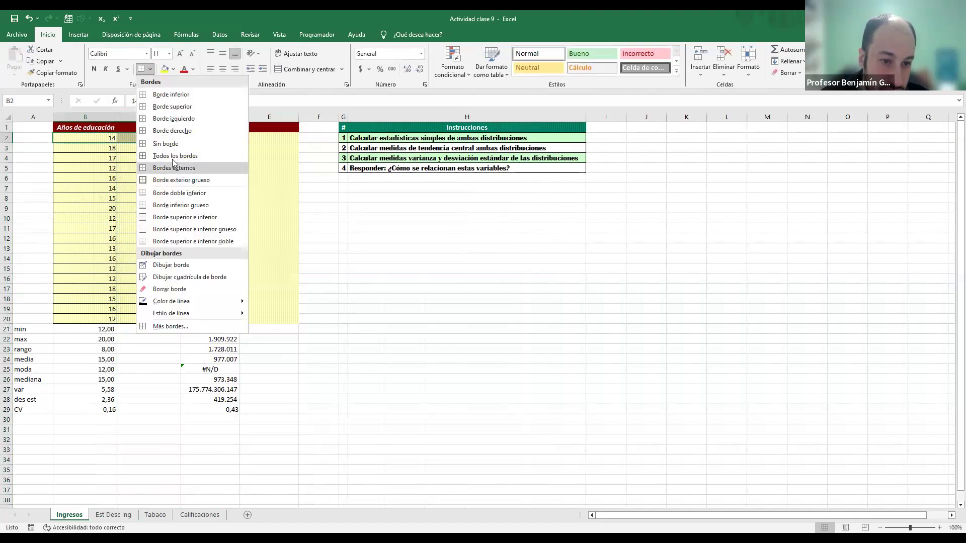
left_click(172, 156)
left_click(149, 117)
left_click(52, 73)
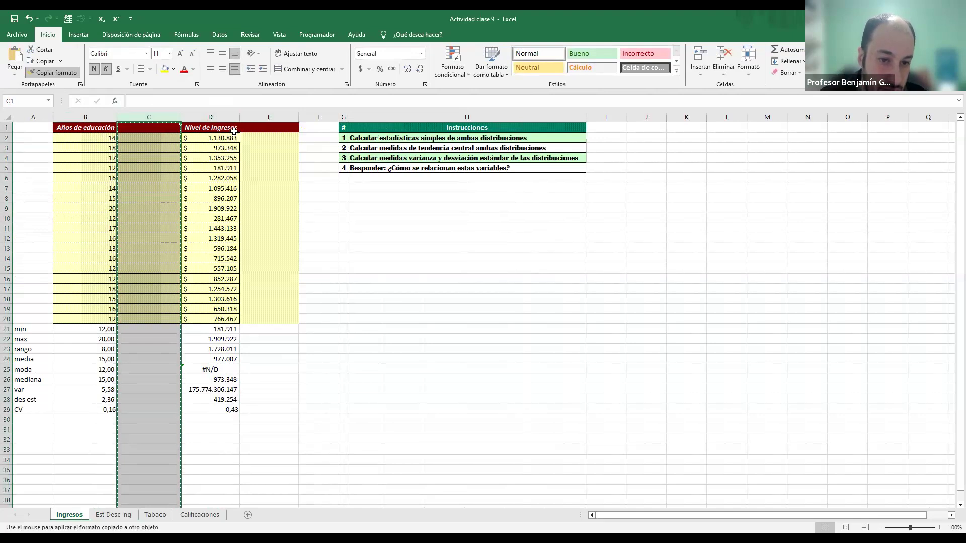
key("Escape")
Step: Add borders to cell D2 and copy the Nivel de ingresos column's formatting to the blank column E
left_click(220, 139)
left_click(142, 71)
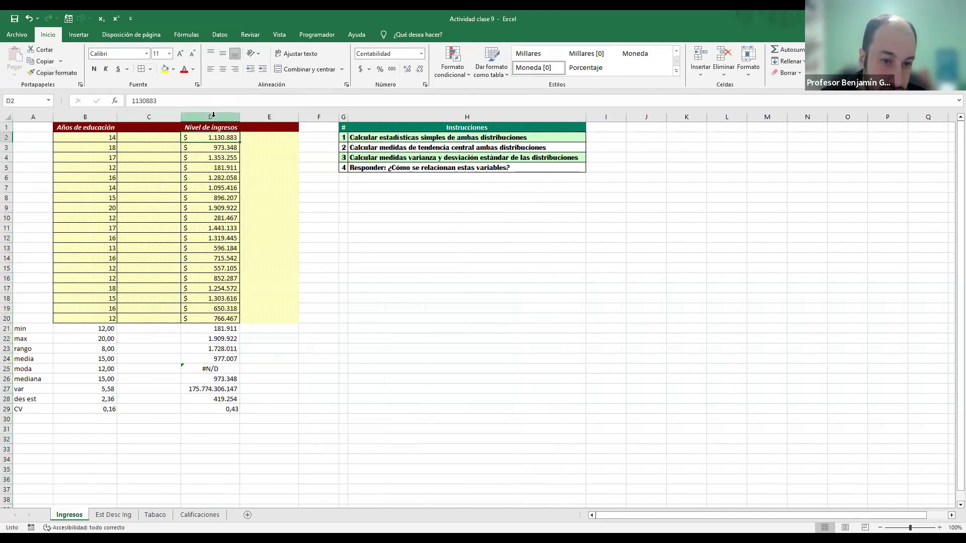
left_click(212, 116)
left_click(53, 72)
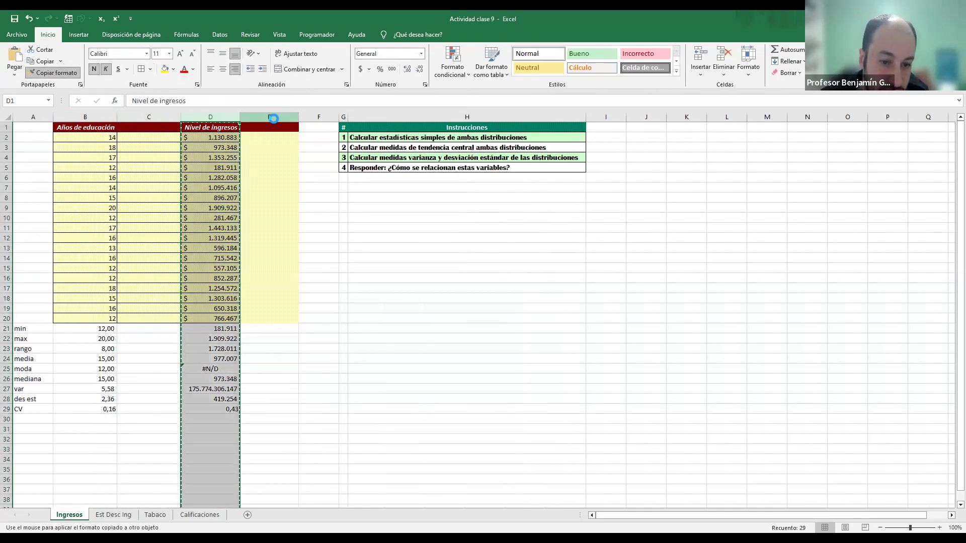
left_click(269, 117)
left_click(312, 239)
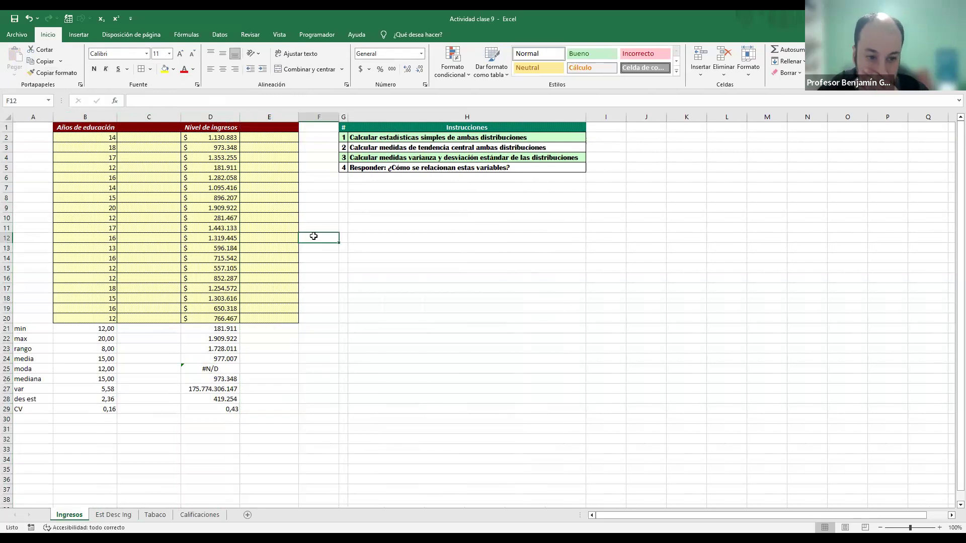
Step: Calculate each education value's deviation from the mean with =B2-$B$24 in C2, filled down to C20
left_click(150, 137)
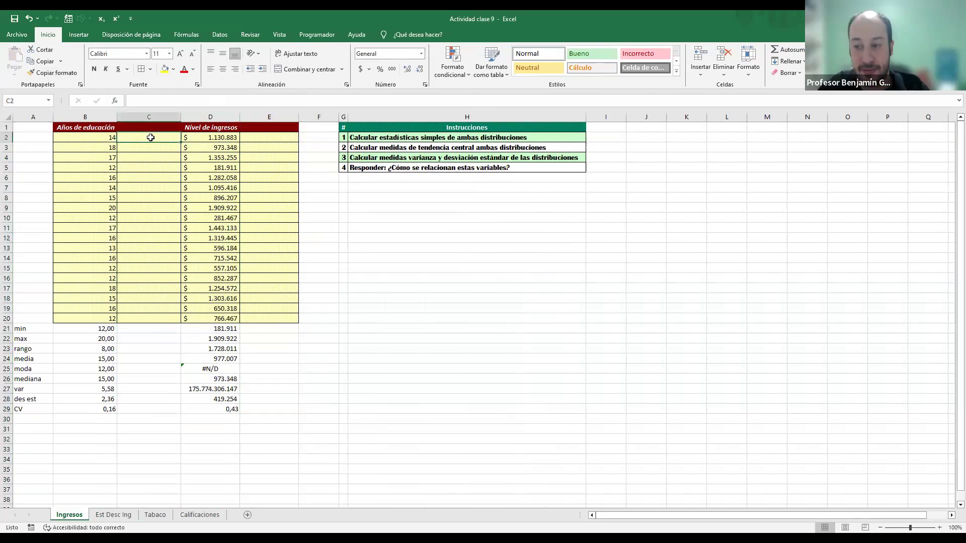
type("=")
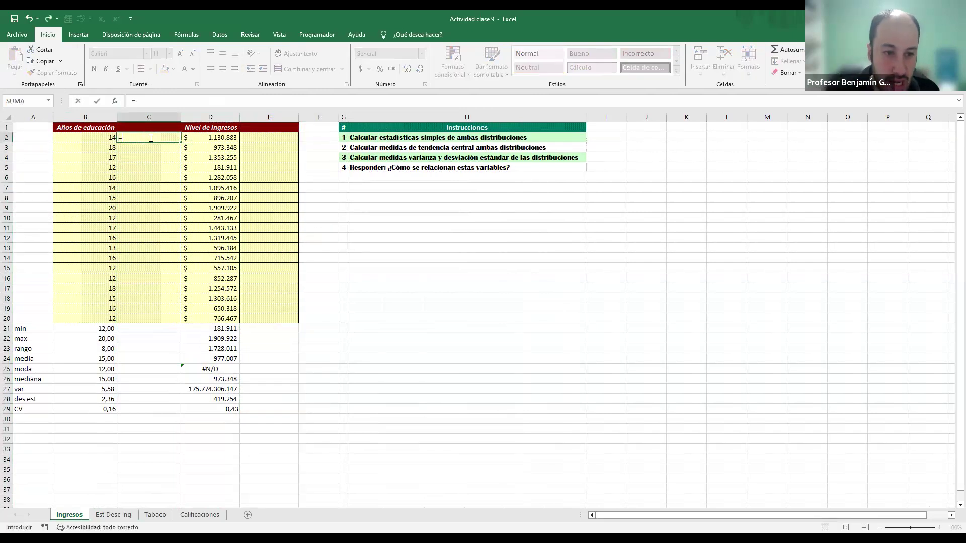
left_click(101, 138)
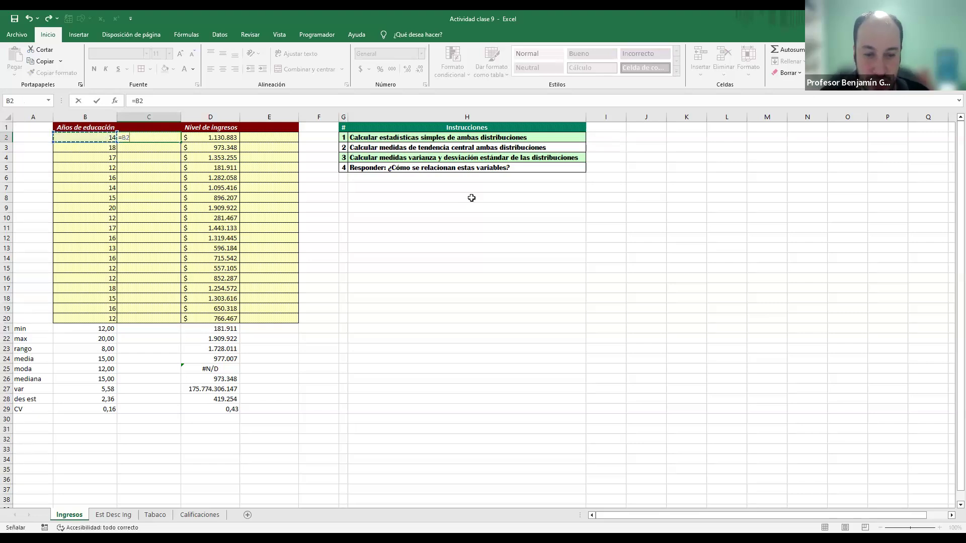
type("-")
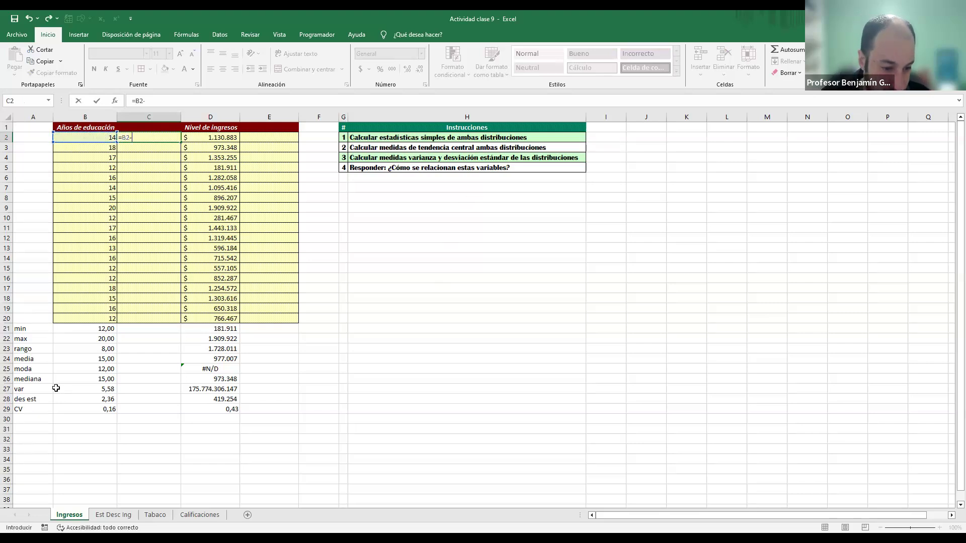
left_click(107, 357)
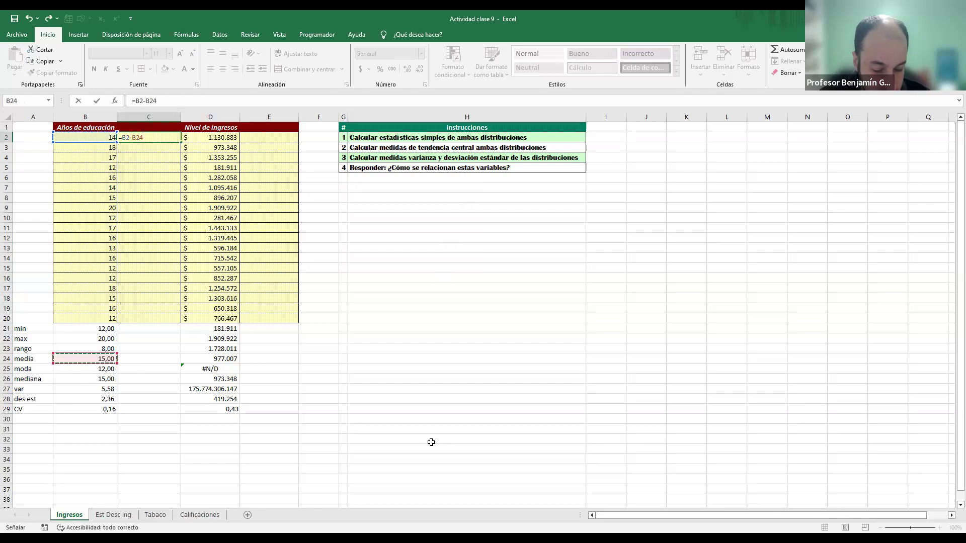
key("F4")
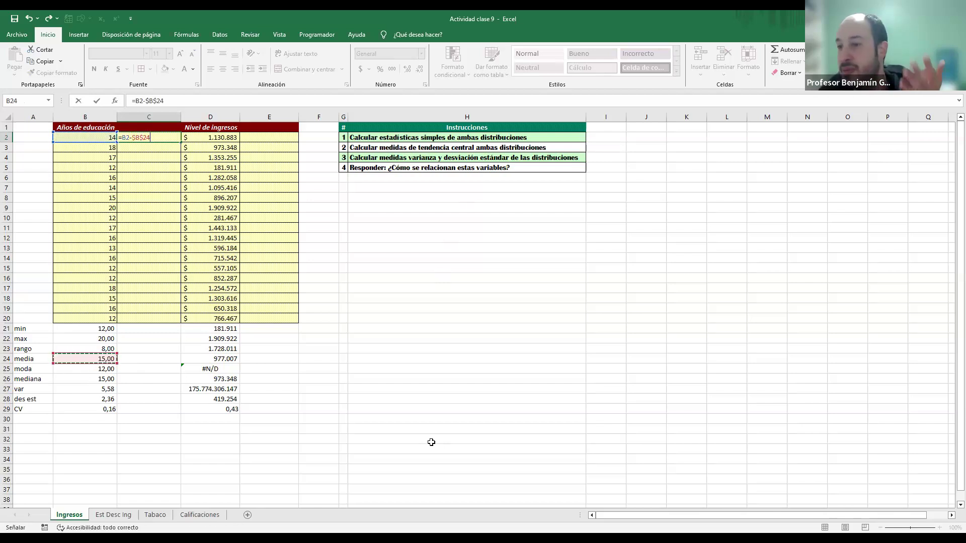
key("Return")
key("Up")
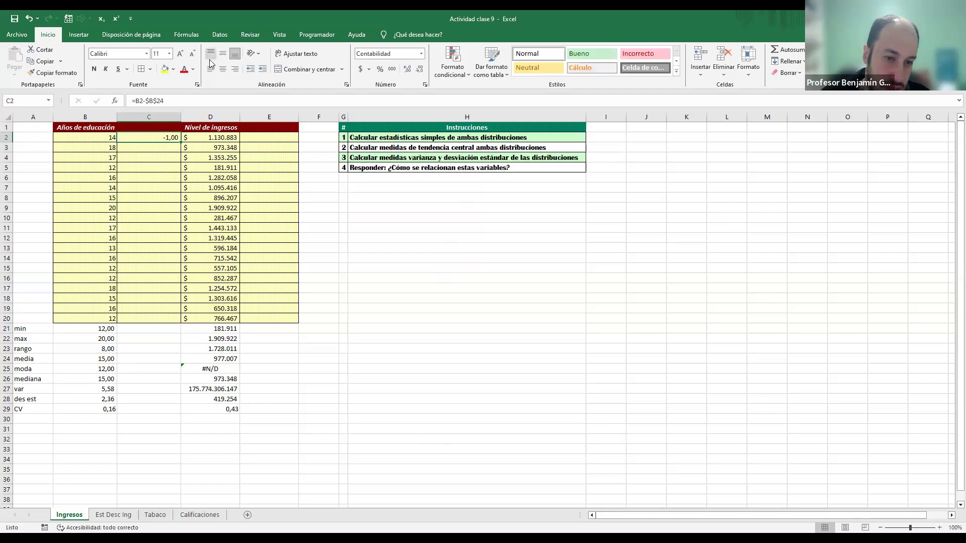
left_click_drag(180, 141, 186, 323)
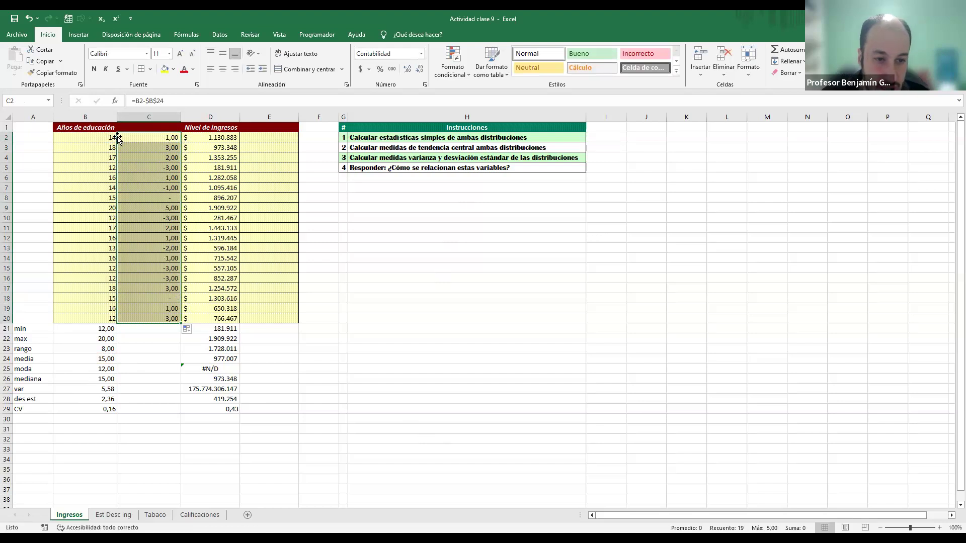
Step: Compare the years of education with their deviations from the mean in column C, row by row down to C20
left_click(96, 138)
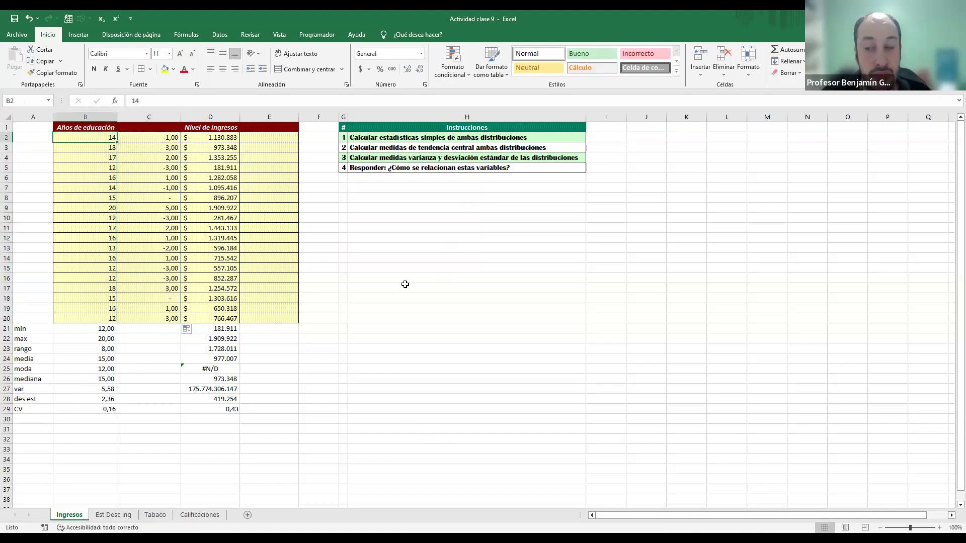
key("Right")
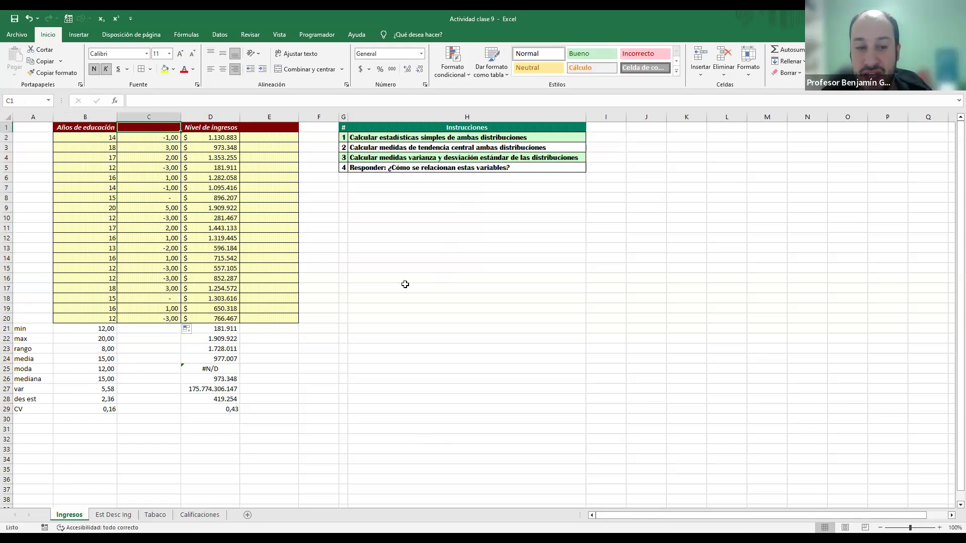
key("Down")
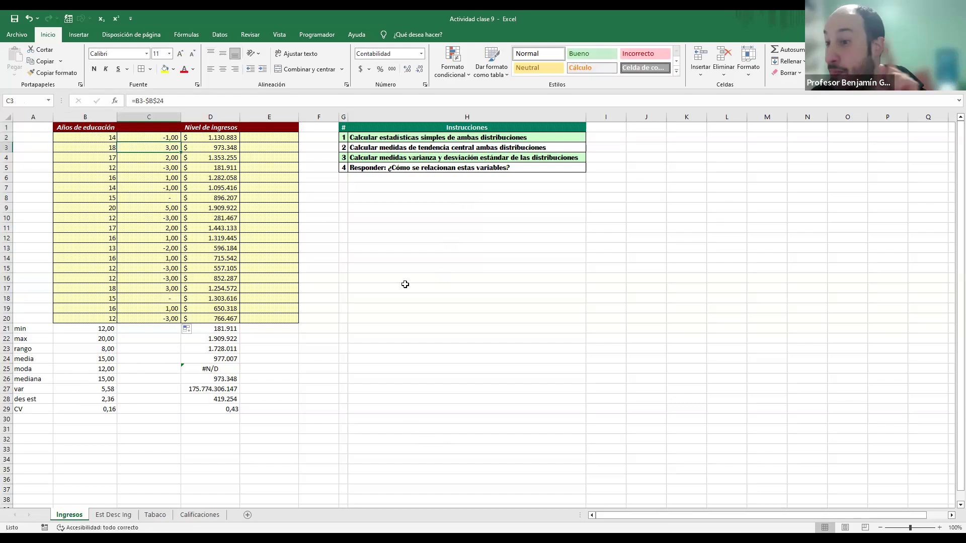
key("Left")
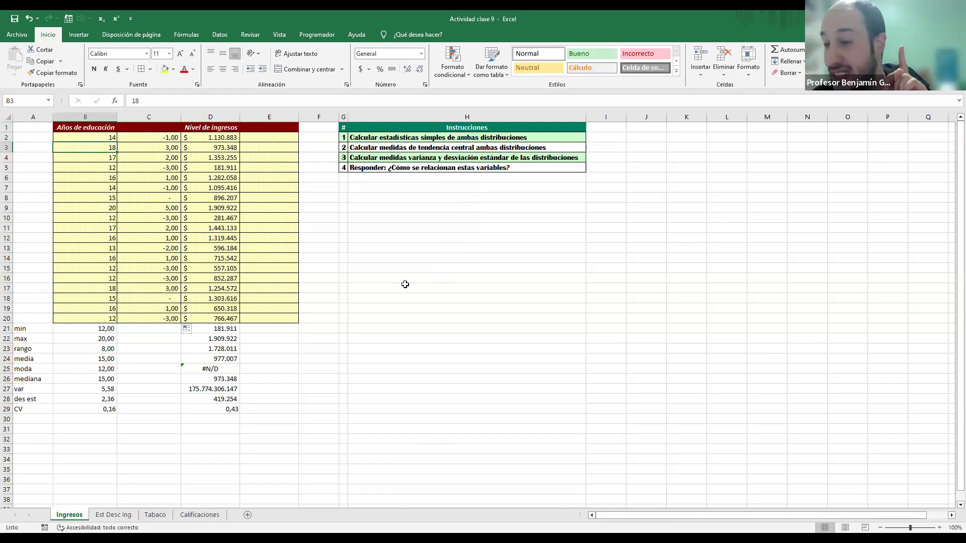
key("Right")
key("Down")
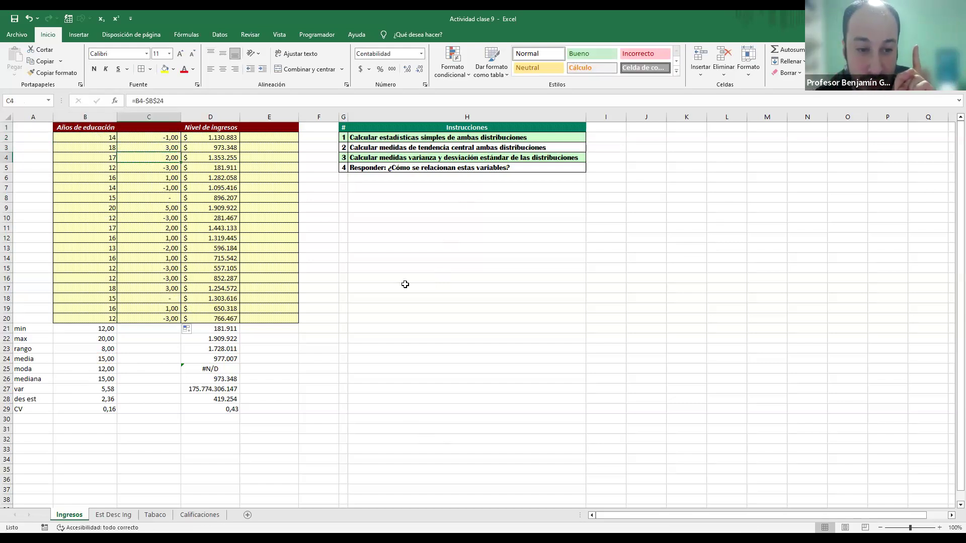
key("Left")
key("Right")
key("Down")
key("Left")
key("Right")
key("Left")
key("Right")
key("Left")
key("Right")
key("Down")
key("Down")
key("Down")
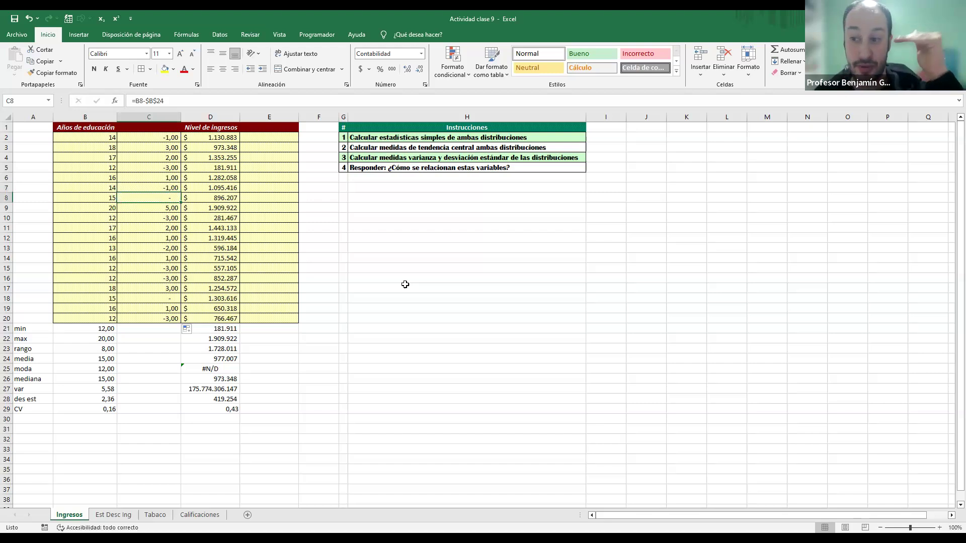
key("Down")
key("Down")
key("Down")
key("Down")
key("Down")
key("Down")
key("Down")
key("Down")
key("Down")
key("Down")
key("Down")
key("Down")
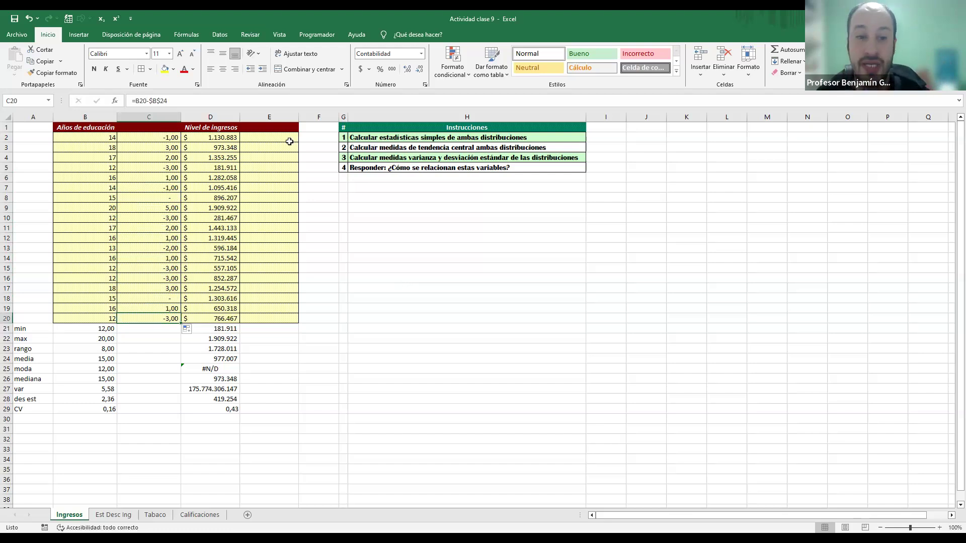
Step: Calculate each income's deviation from the mean with =D2-$D$24 in E2, filled down to E20
left_click(288, 142)
key("Up")
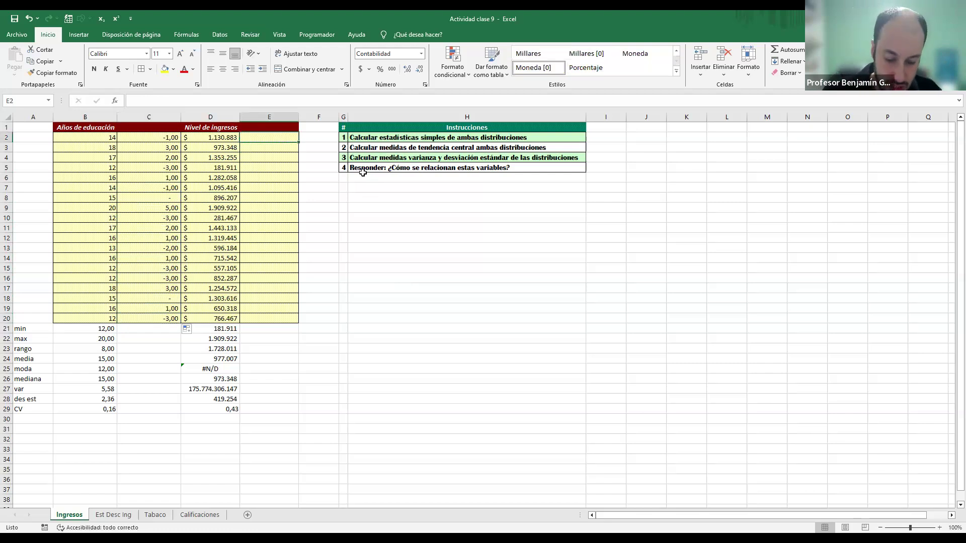
type("=")
key("Left")
type("-")
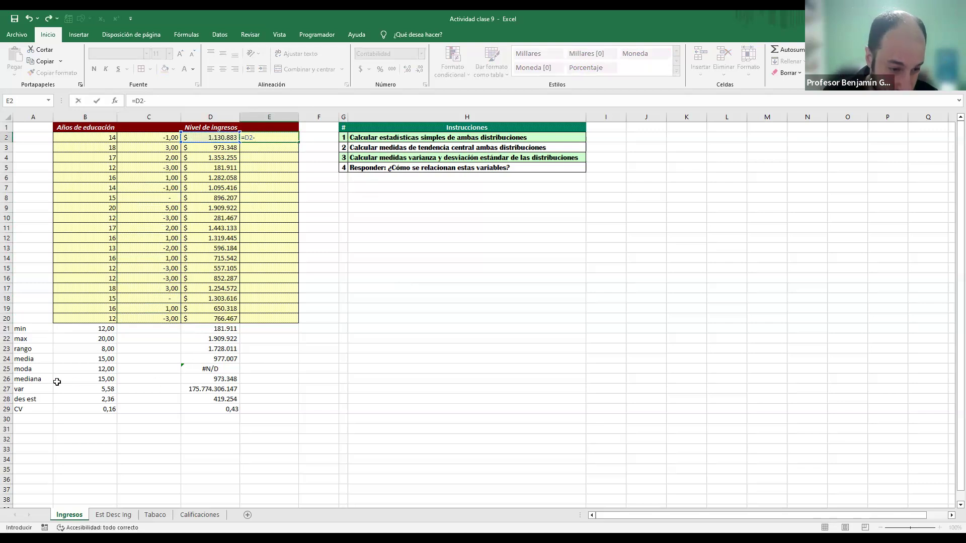
left_click(213, 360)
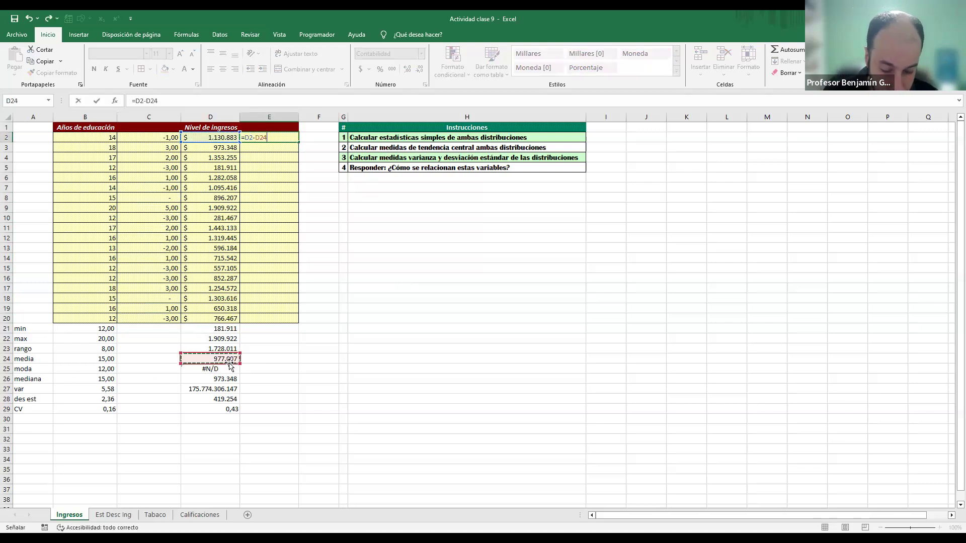
key("F4")
key("ctrl+Return")
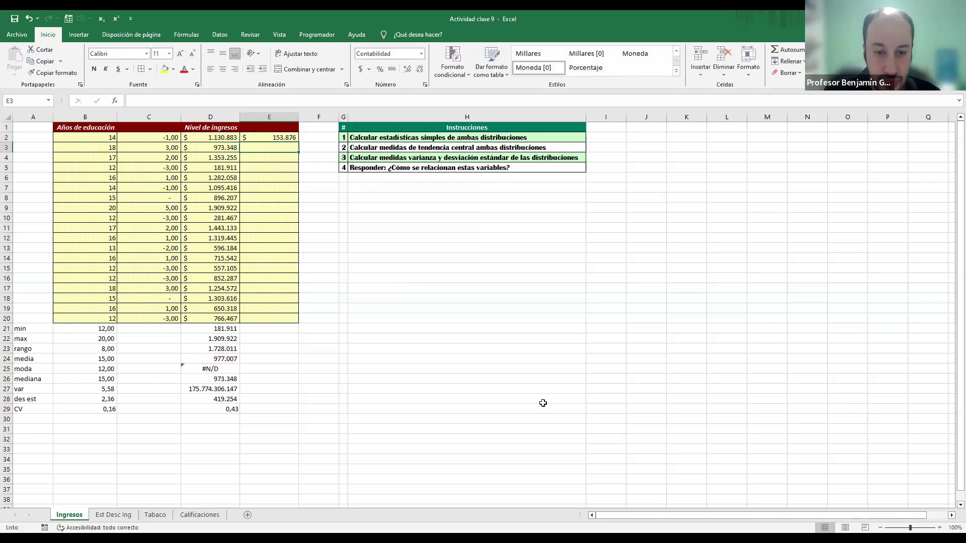
left_click_drag(298, 142, 289, 320)
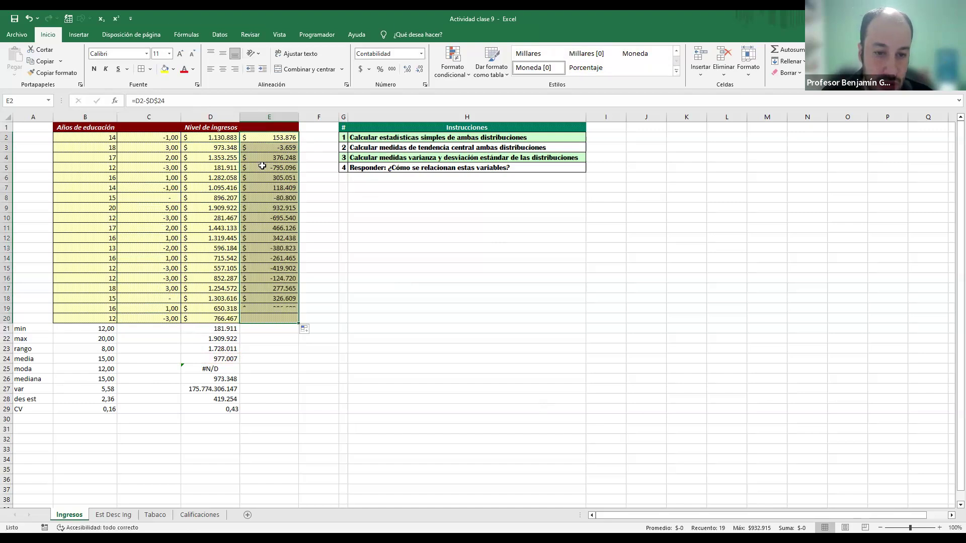
Step: Title the education deviation column ed-prom in C1 and the income deviation column ing-prom in E1
left_click(145, 129)
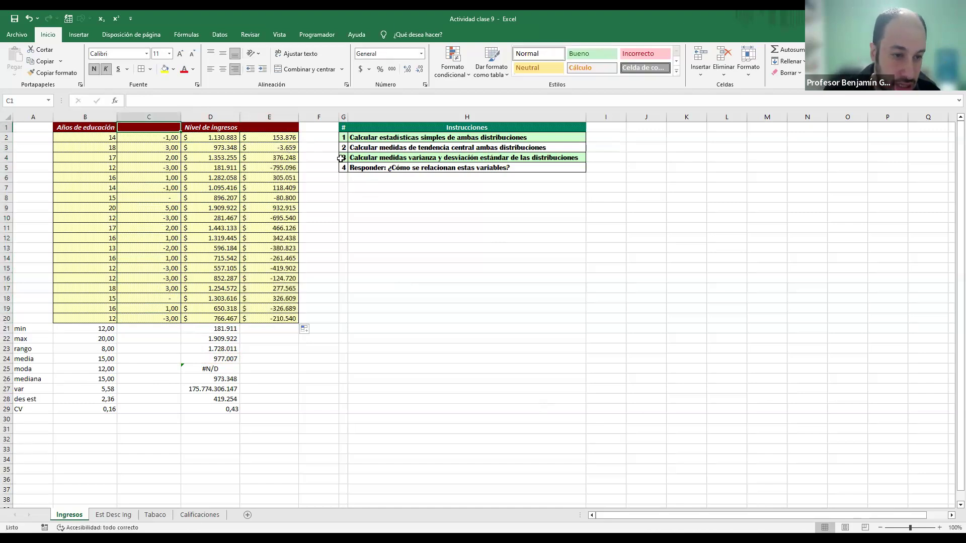
type("ed")
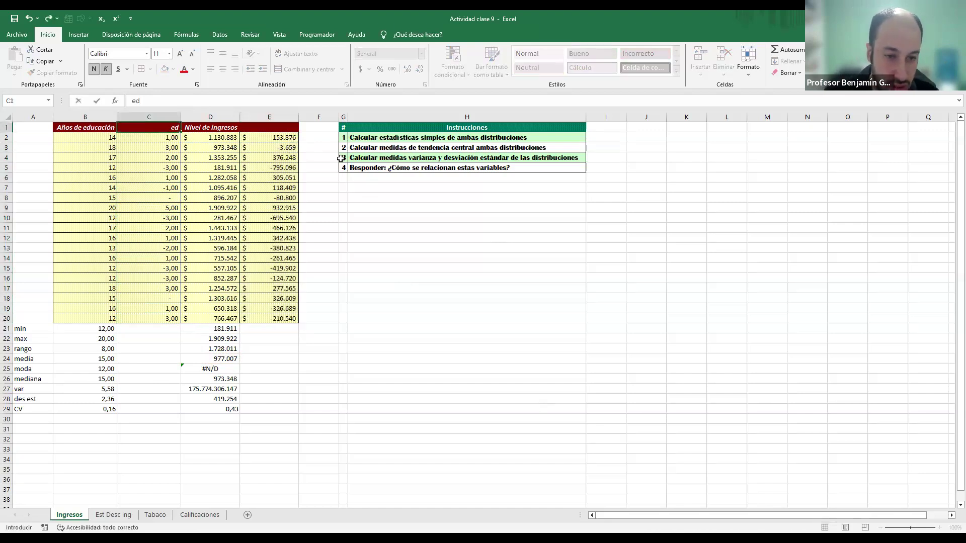
type("-prom")
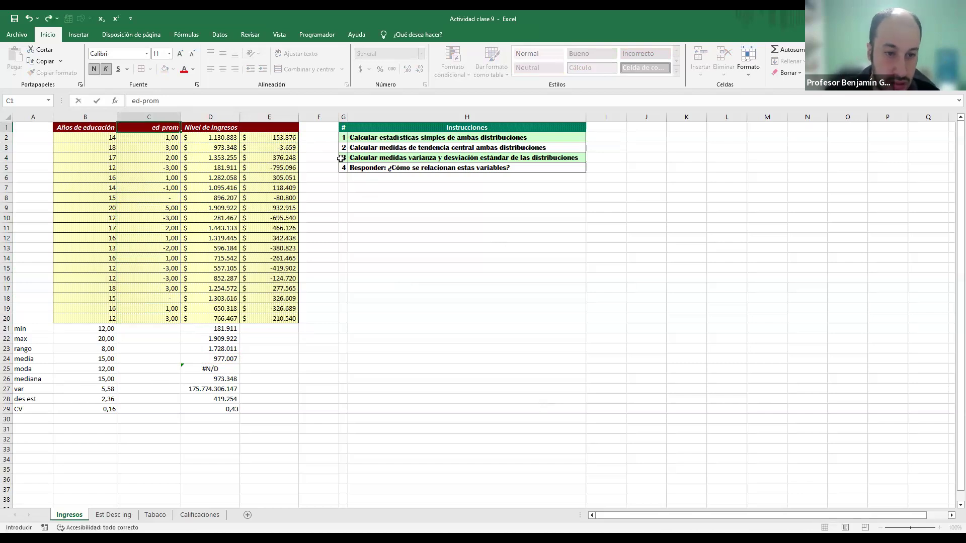
key("Tab")
key("Tab")
type("ing")
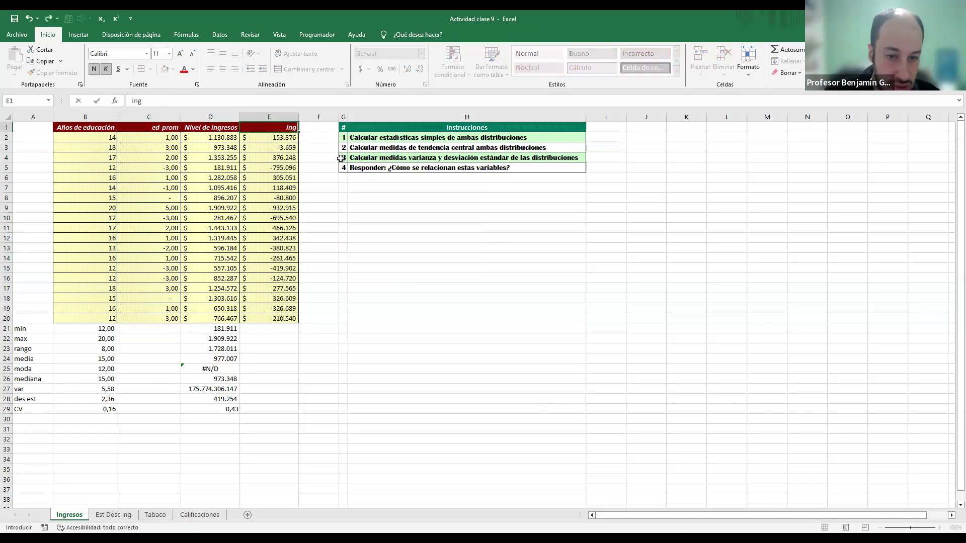
type("-")
type("prom")
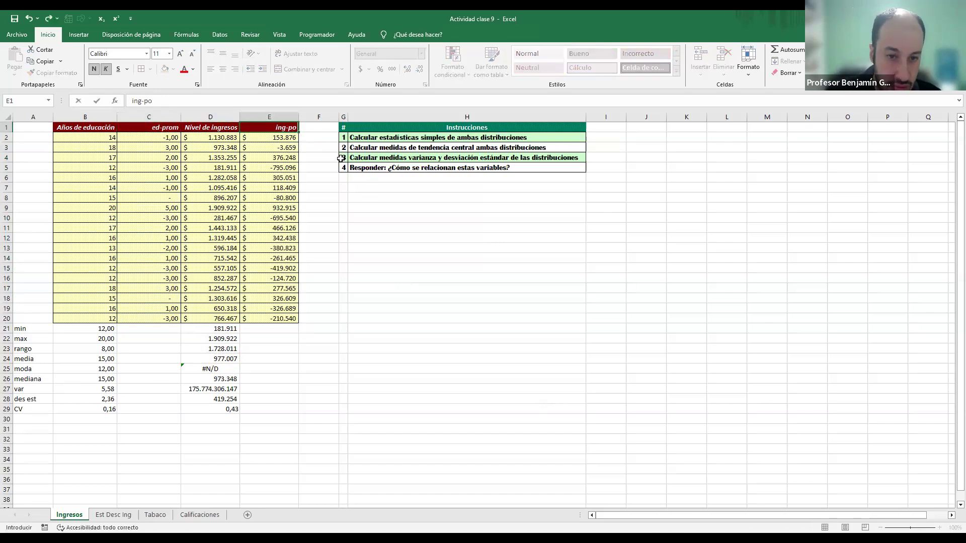
key("Return")
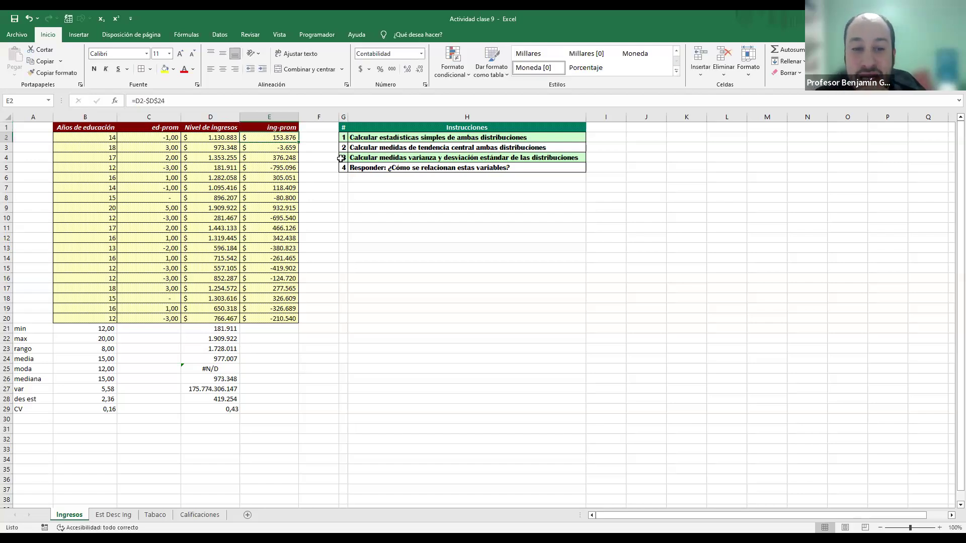
Step: Compare the incomes in column D with their deviations from the mean in column E, row by row from row 2 to row 6
key("Left")
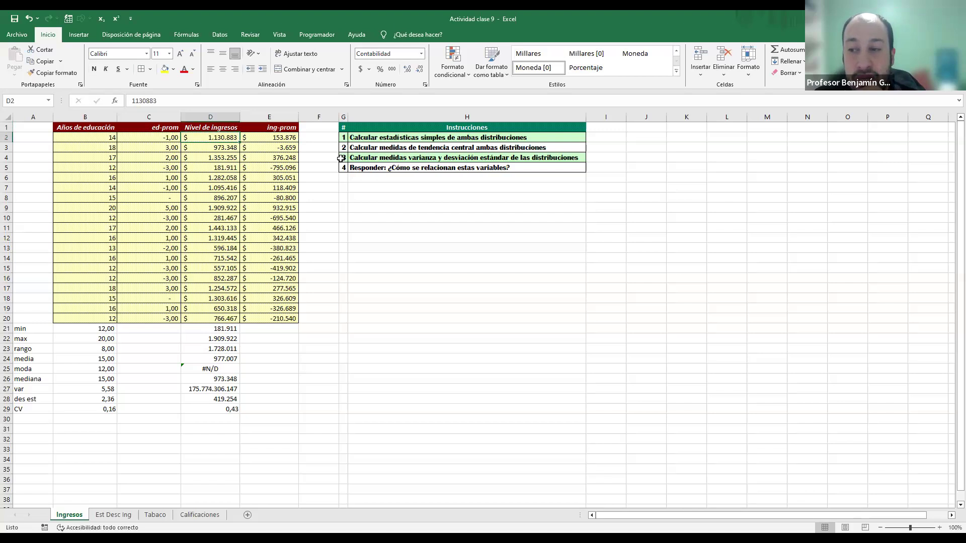
key("Right")
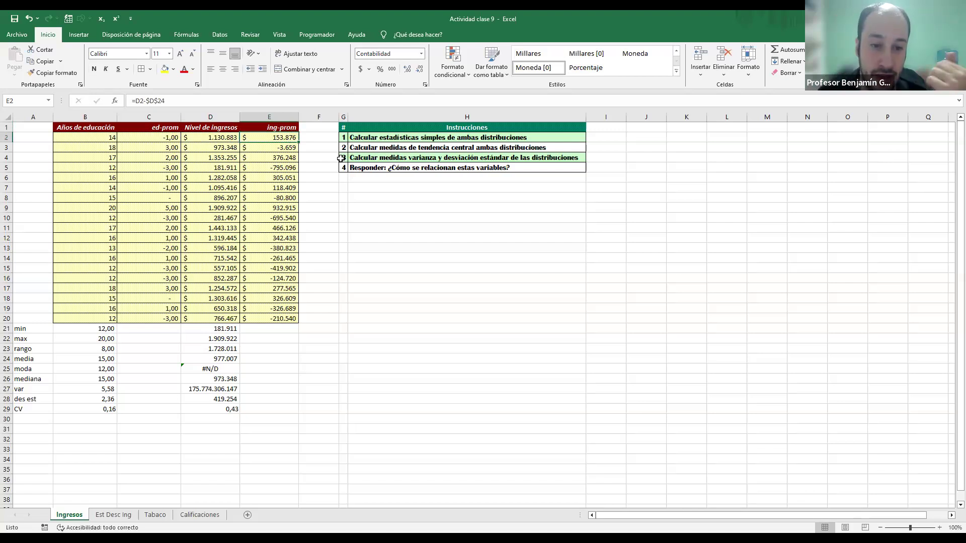
key("Down")
key("Left")
key("Right")
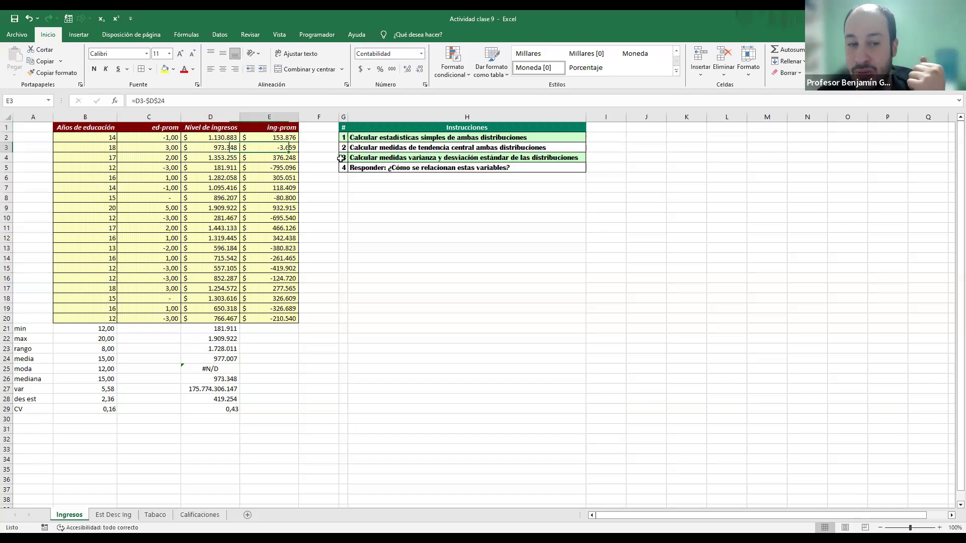
key("Down")
key("Left")
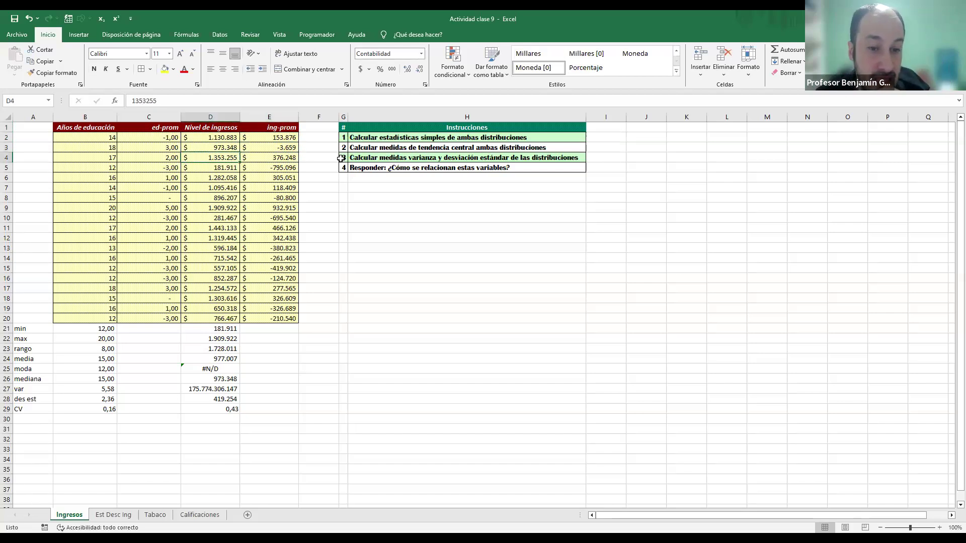
key("Right")
key("Down")
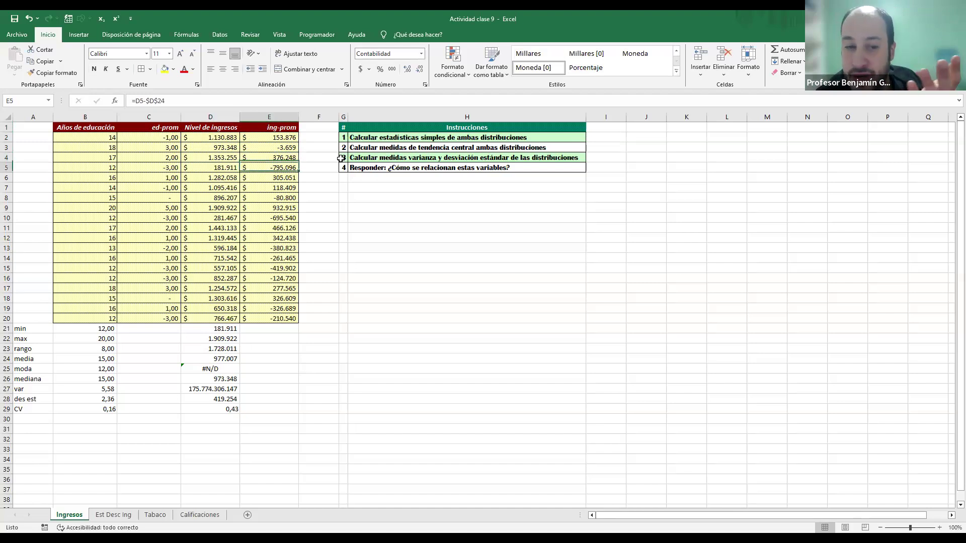
key("Left")
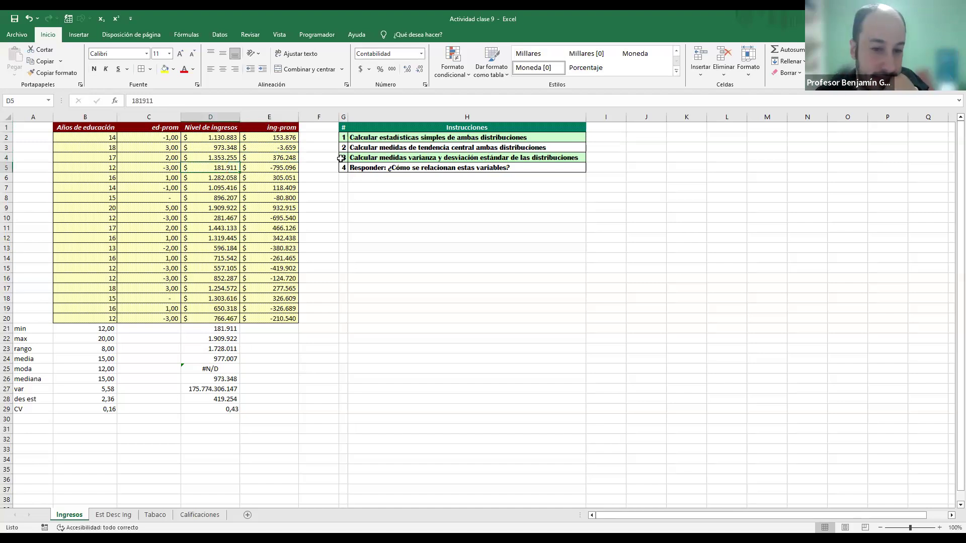
key("Right")
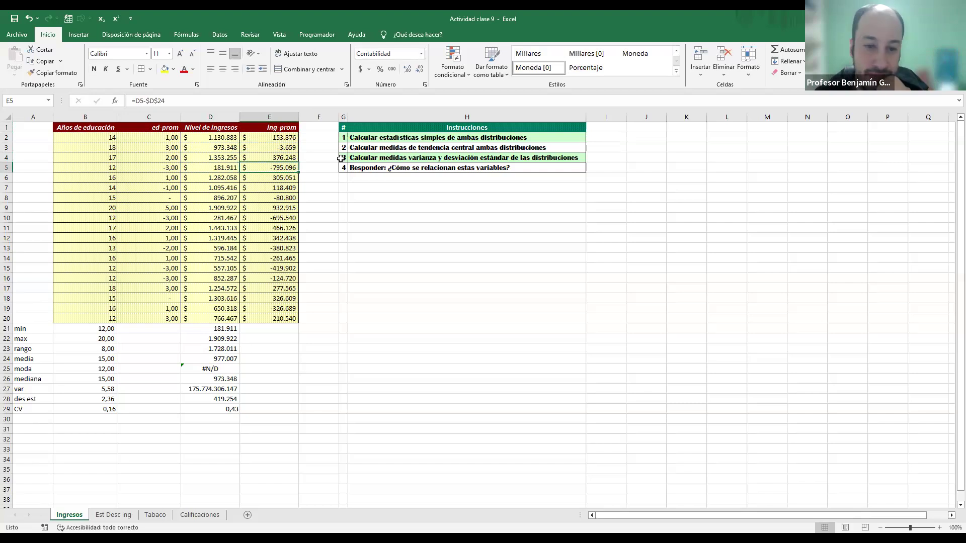
key("Left")
key("Right")
key("Down")
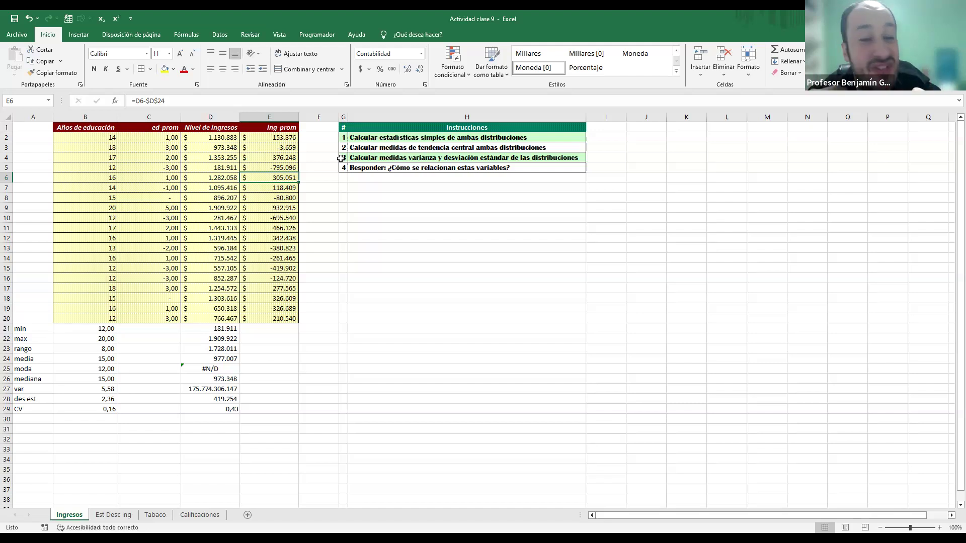
key("Left")
key("Left")
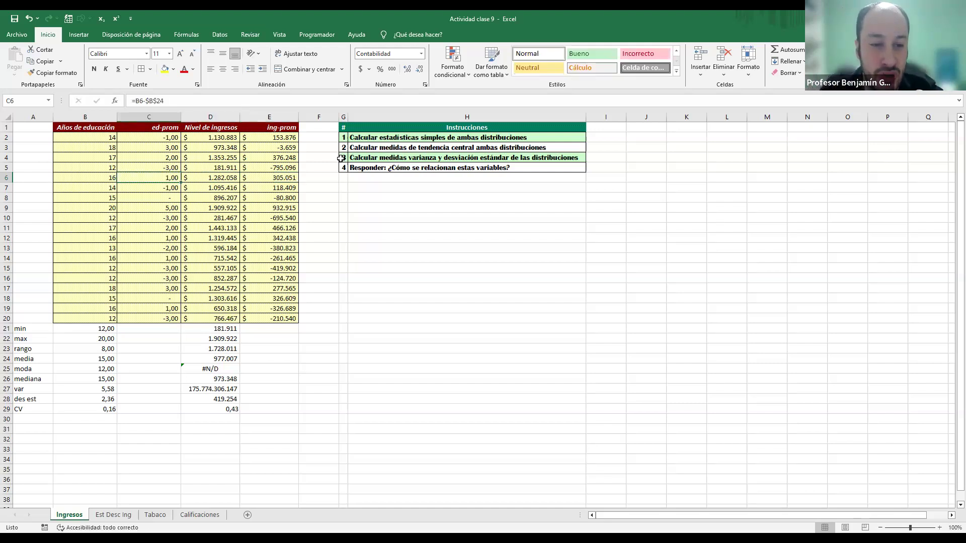
key("Right")
key("Right")
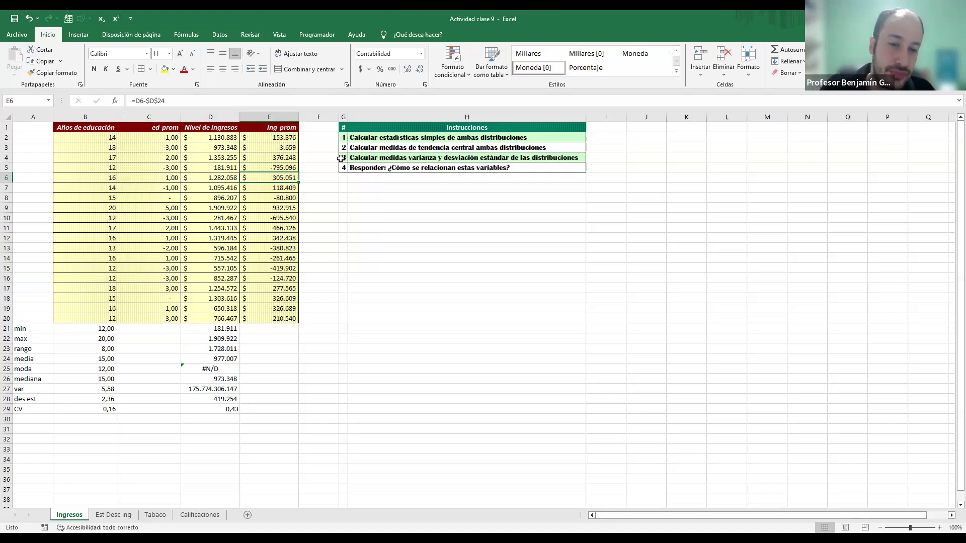
Step: Insert a new column F beside the income deviations and title it C*E in F1
key("Right")
key("ctrl+space")
key("ctrl+plus")
key("Up")
key("Up")
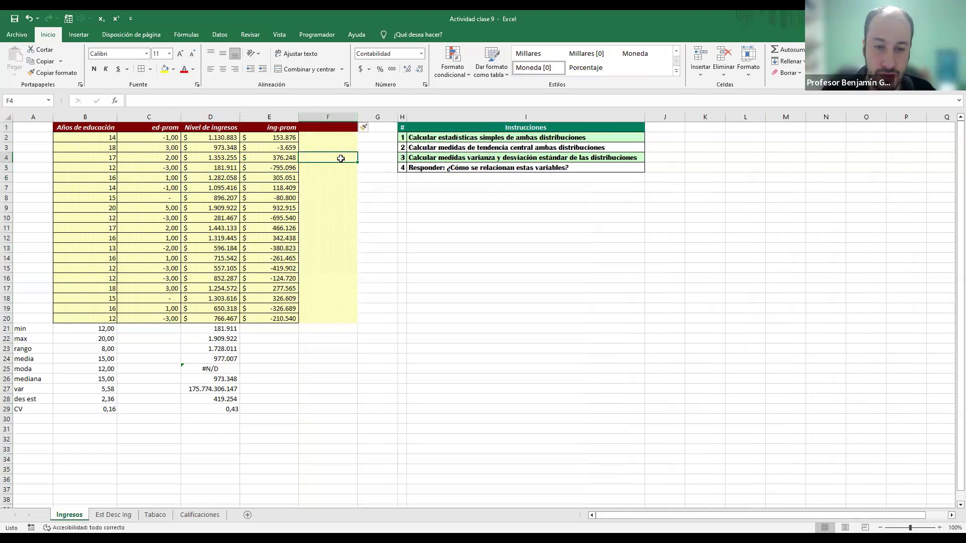
key("Up")
key("Up")
key("Up")
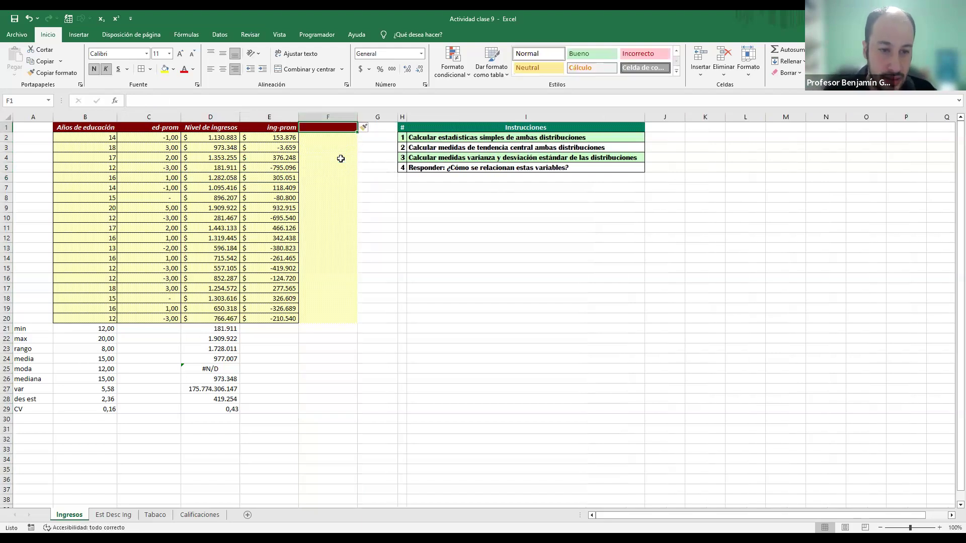
type("C")
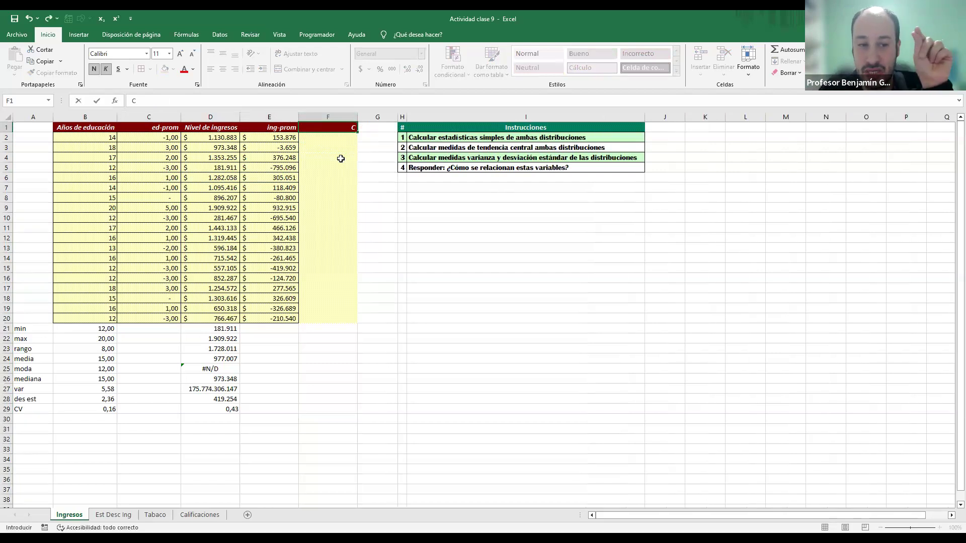
type("*E")
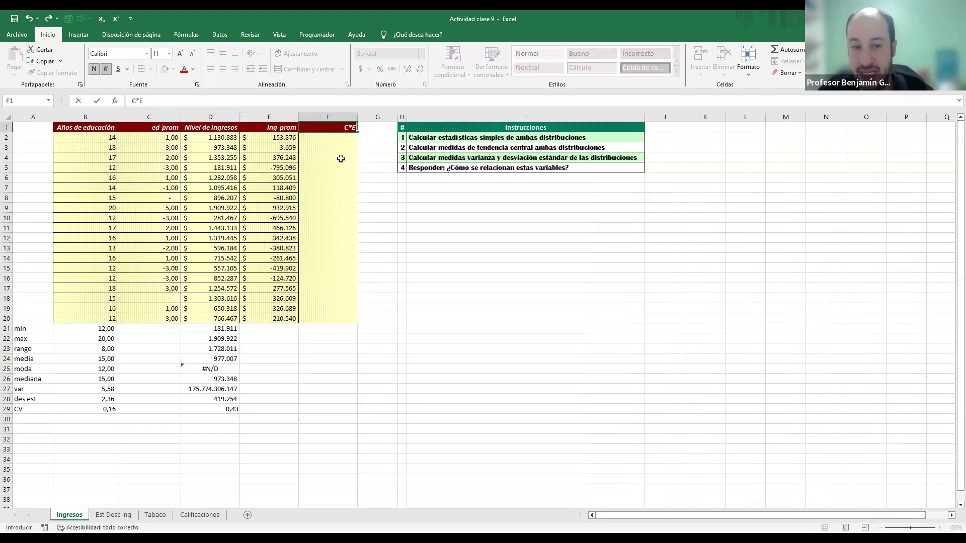
key("Return")
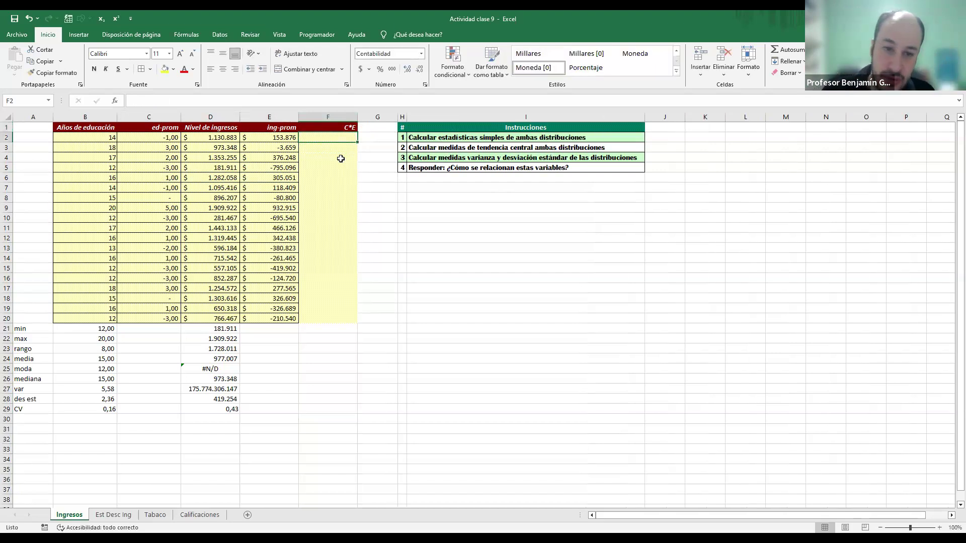
Step: Multiply the education and income deviations with =C2*E2 in F2 and fill the formula down the column
type("=")
key("Left")
key("Left")
key("Left")
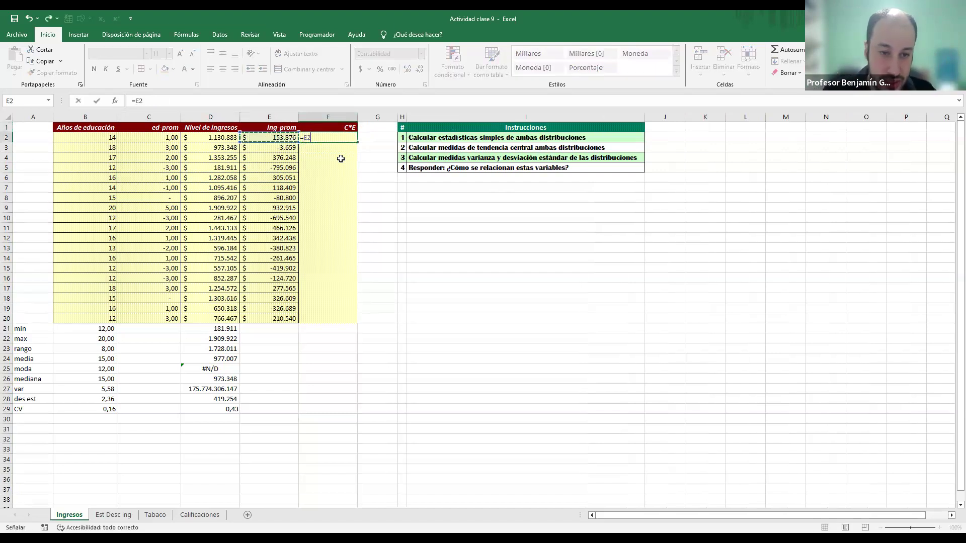
type("*")
key("Left")
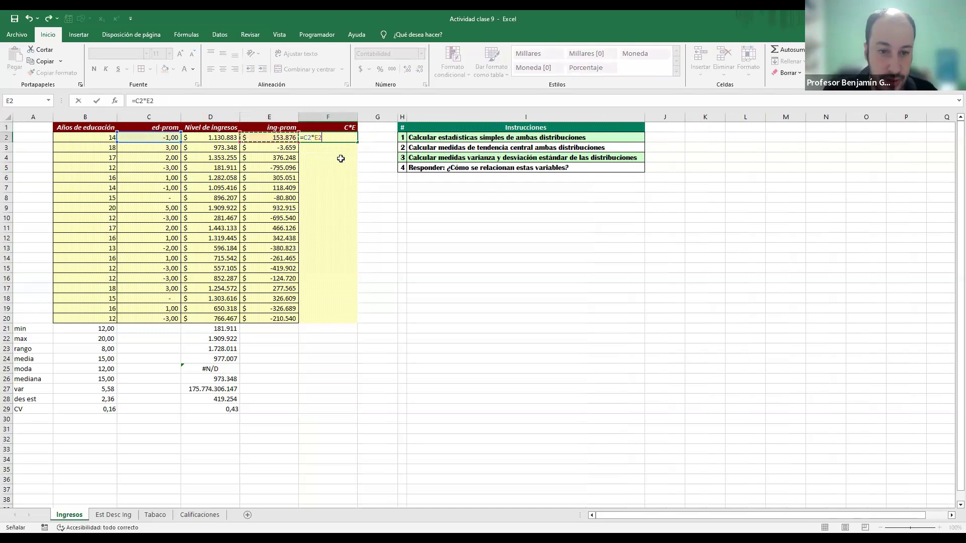
key("ctrl+Return")
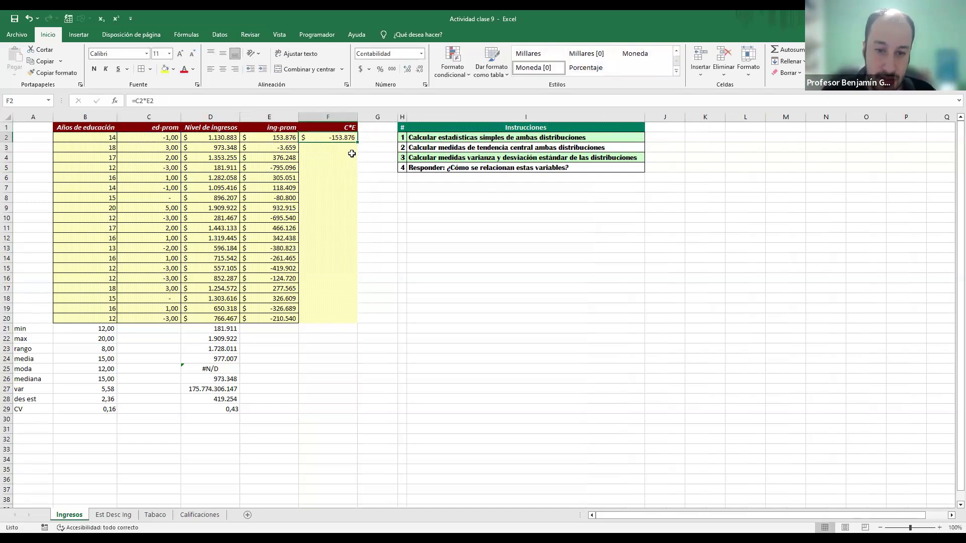
double_click(358, 143)
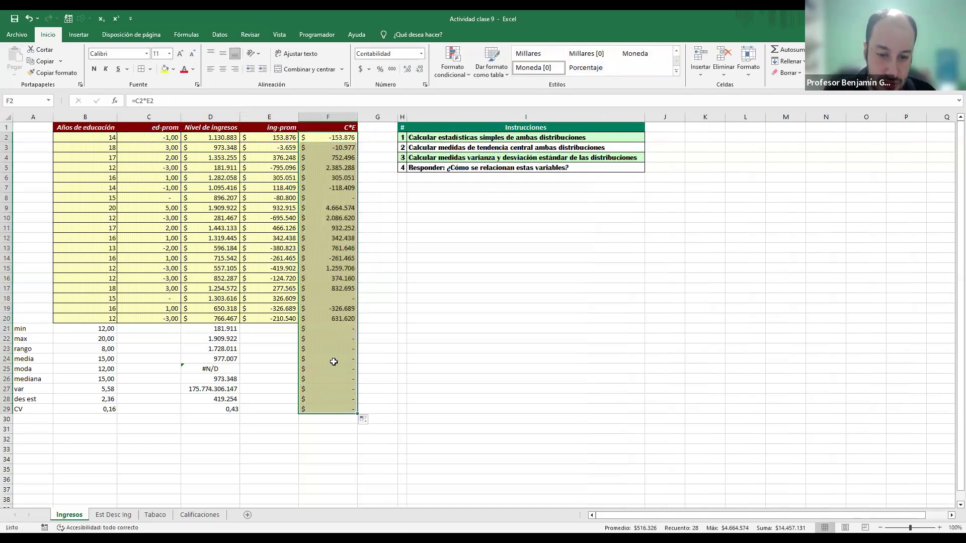
Step: Clear the surplus formulas and formatting in F21:F29 by pasting the blank cell F34 over them
left_click(325, 460)
key("ctrl+c")
left_click_drag(316, 329, 315, 408)
key("ctrl+v")
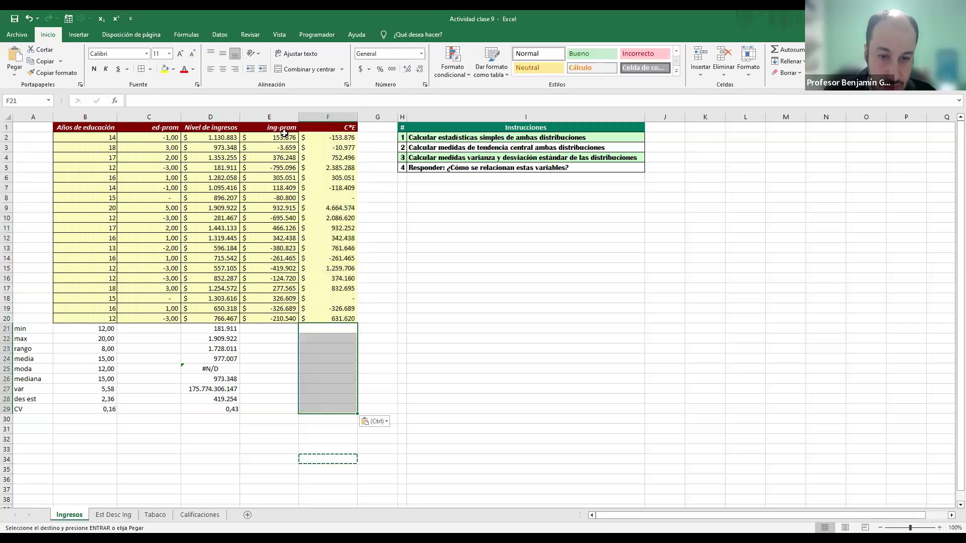
Step: Format the products in F2:F20 with the Millares [0] style, without currency symbols
left_click_drag(340, 139, 338, 295)
key("shift+Down")
key("shift+Down")
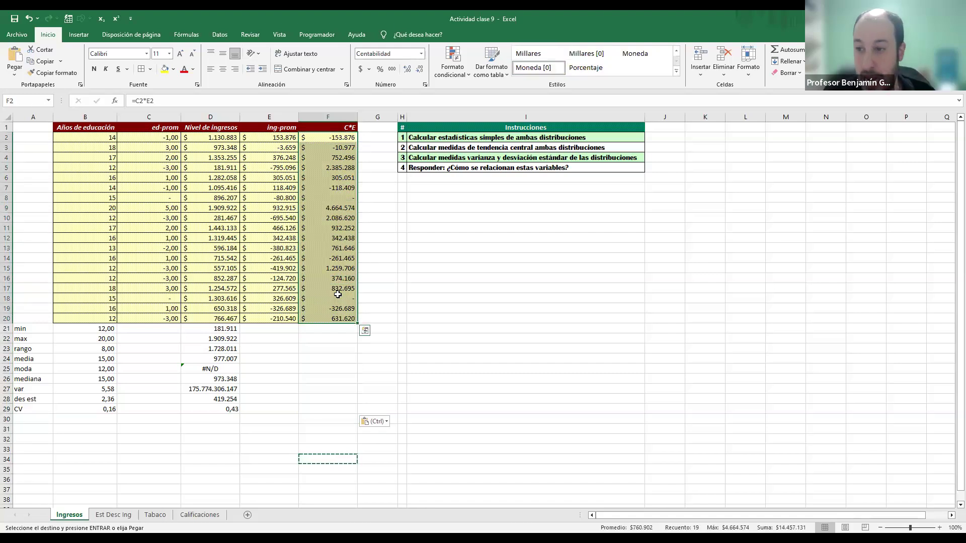
left_click(392, 69)
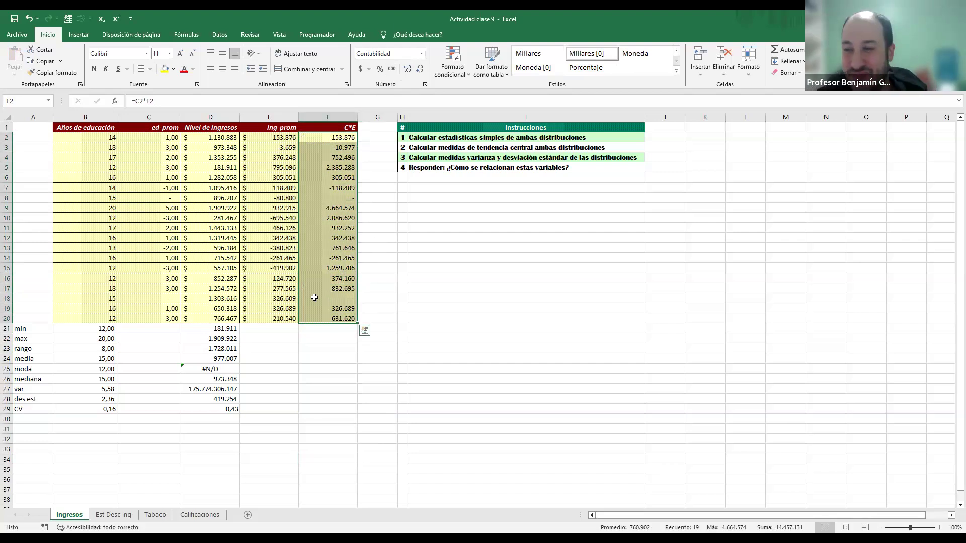
Step: Examine how the education and income deviations in rows 2 and 3 determine the sign of the products in column F
left_click(318, 135)
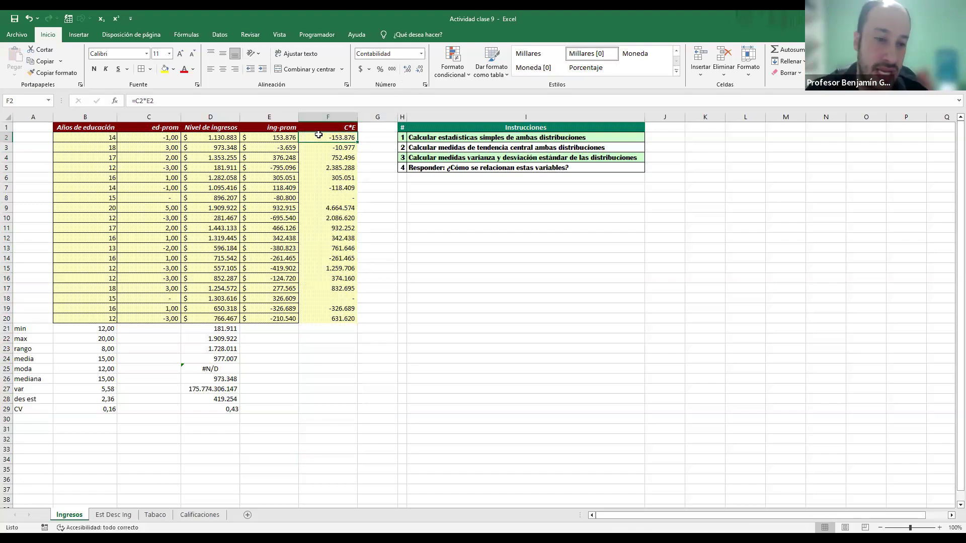
left_click(174, 137)
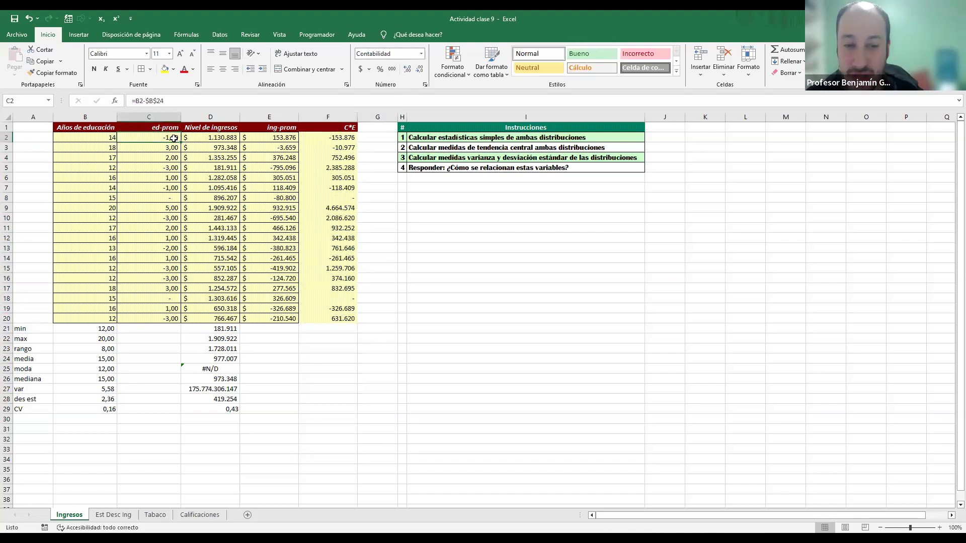
left_click(262, 138)
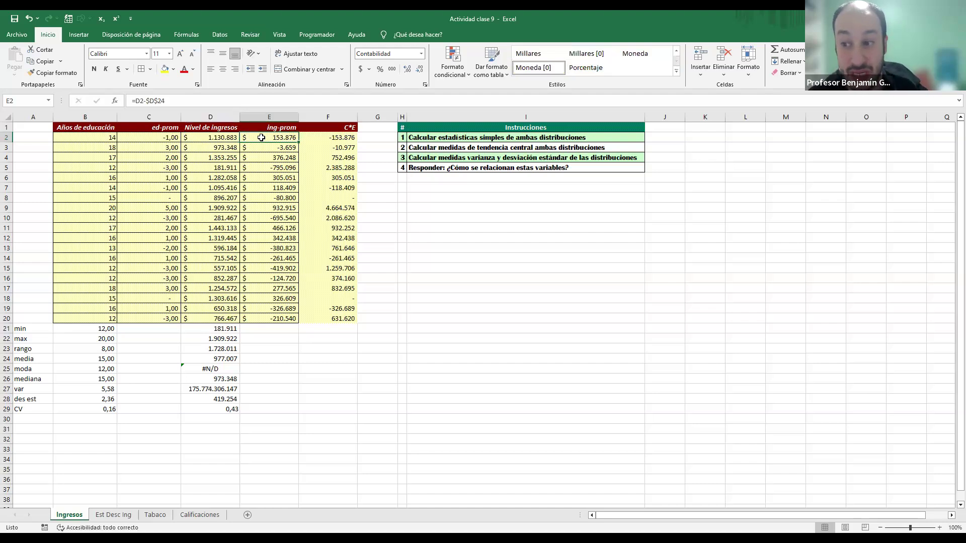
left_click(328, 137)
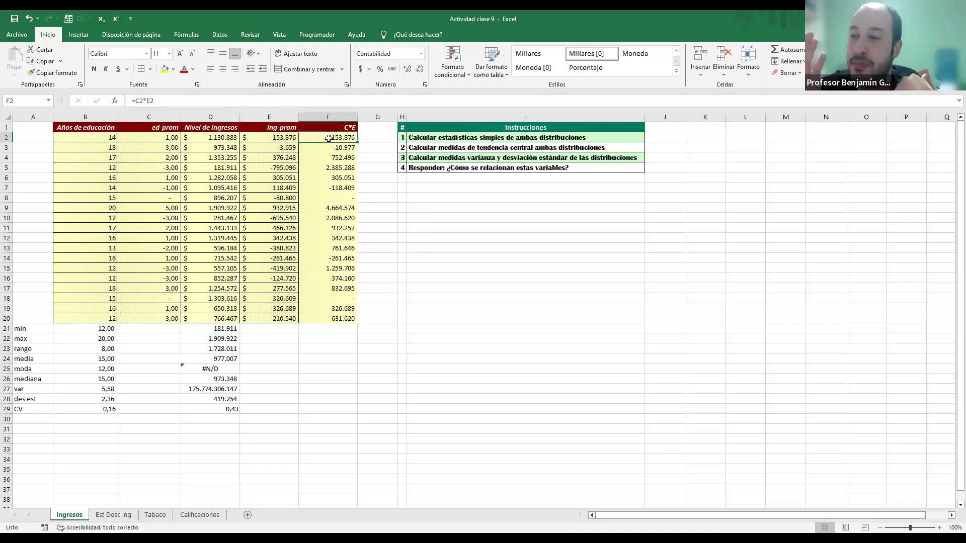
left_click(368, 137)
left_click(347, 138)
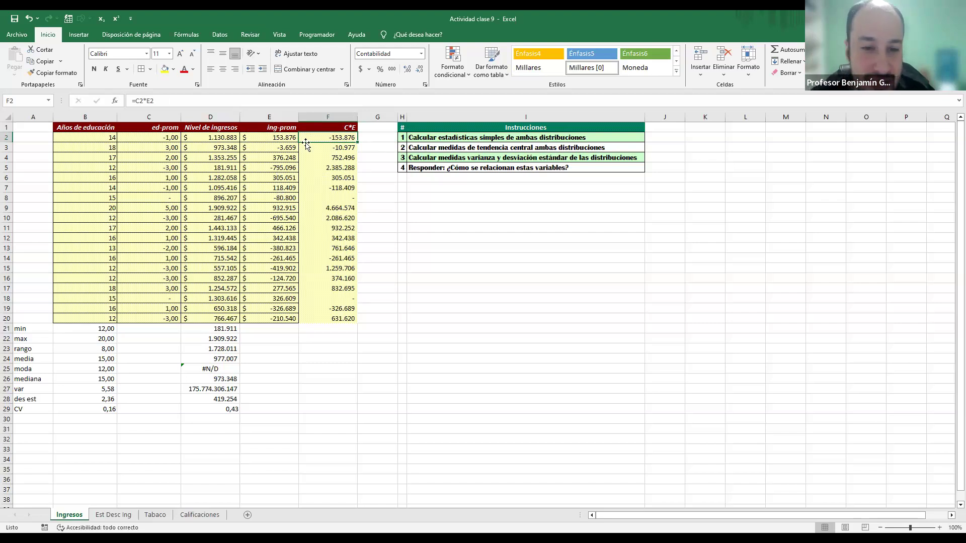
left_click(109, 146)
left_click(128, 147)
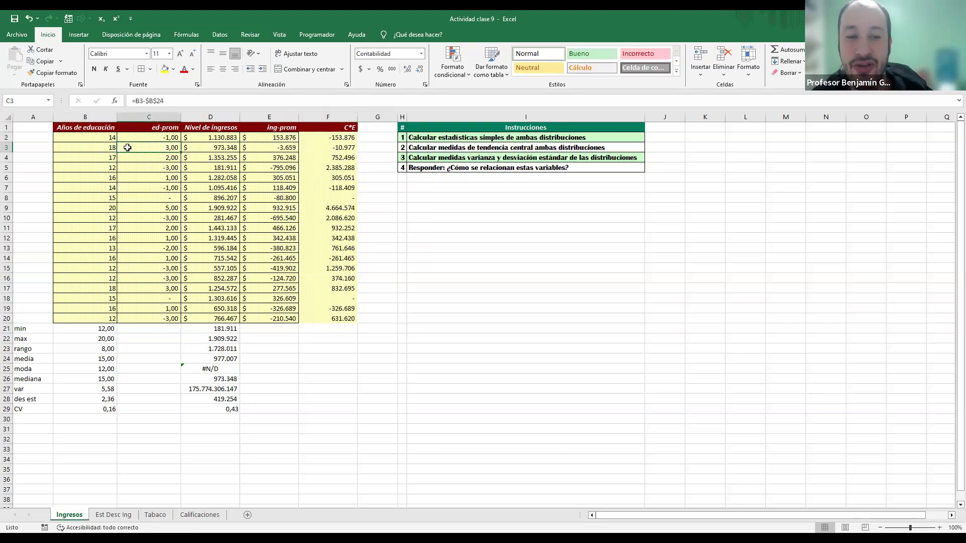
left_click(277, 149)
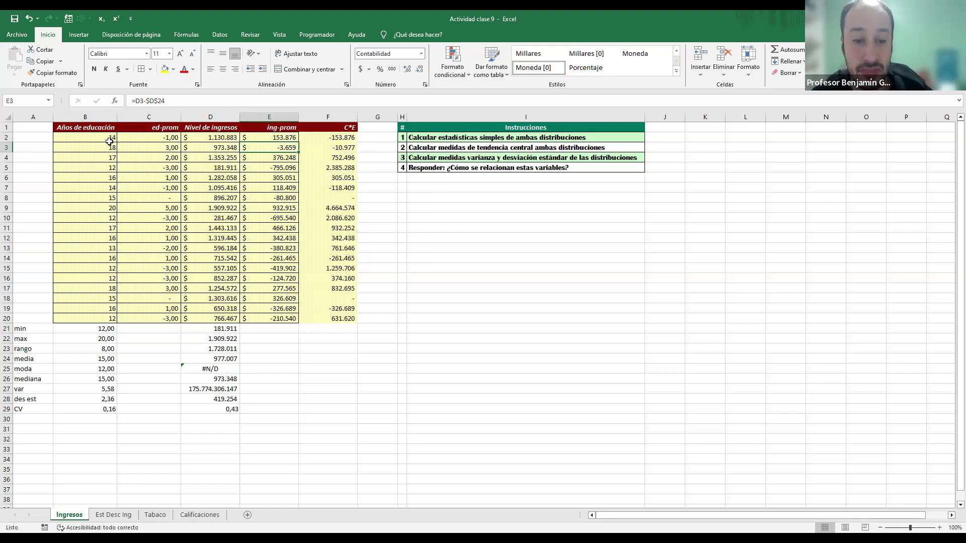
Step: Examine how the education and income deviations in rows 3 to 5 combine into the products in column F
left_click(333, 149)
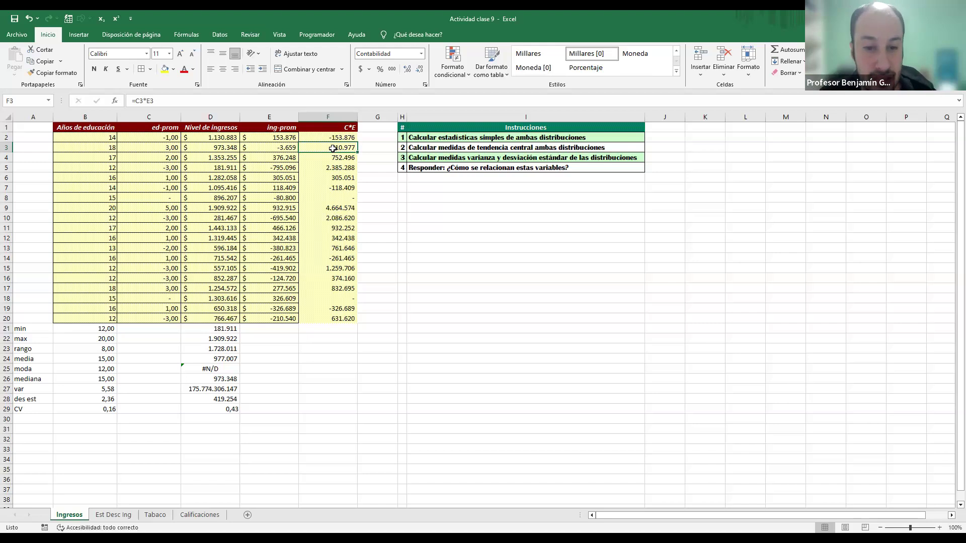
left_click(136, 159)
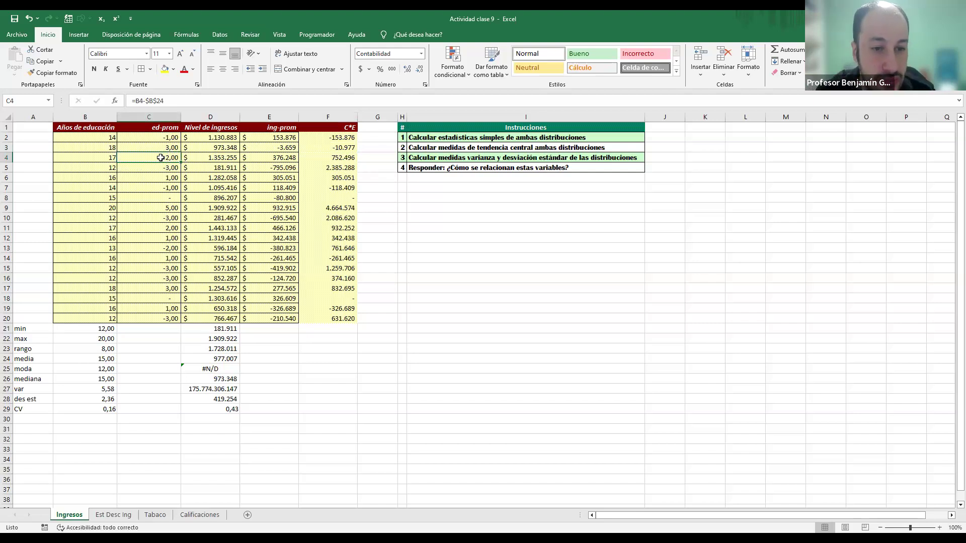
left_click(264, 157)
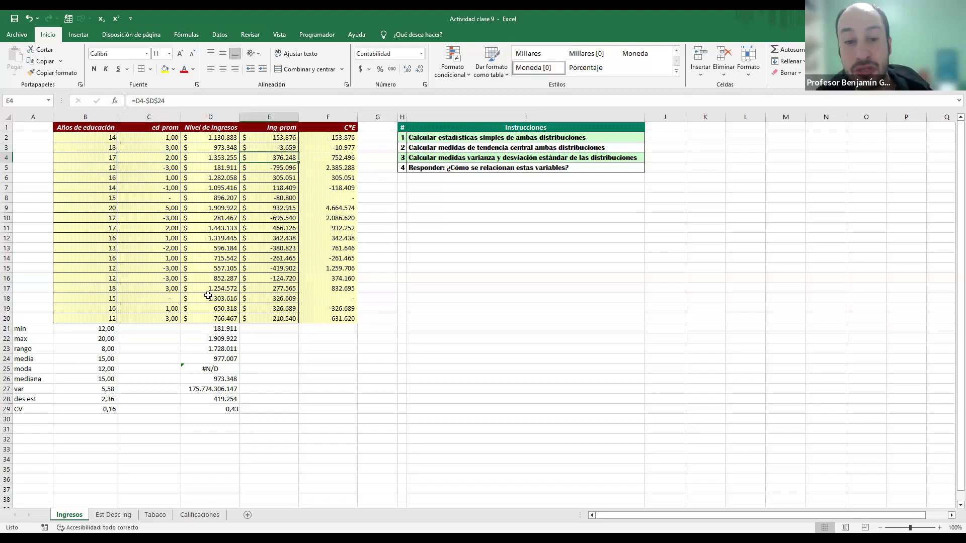
left_click(160, 158)
left_click(262, 160)
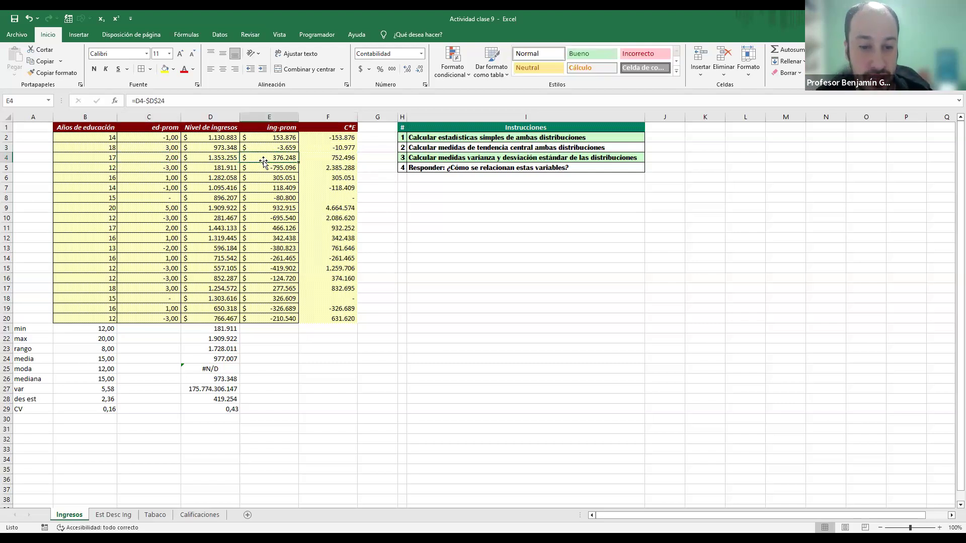
left_click(322, 158)
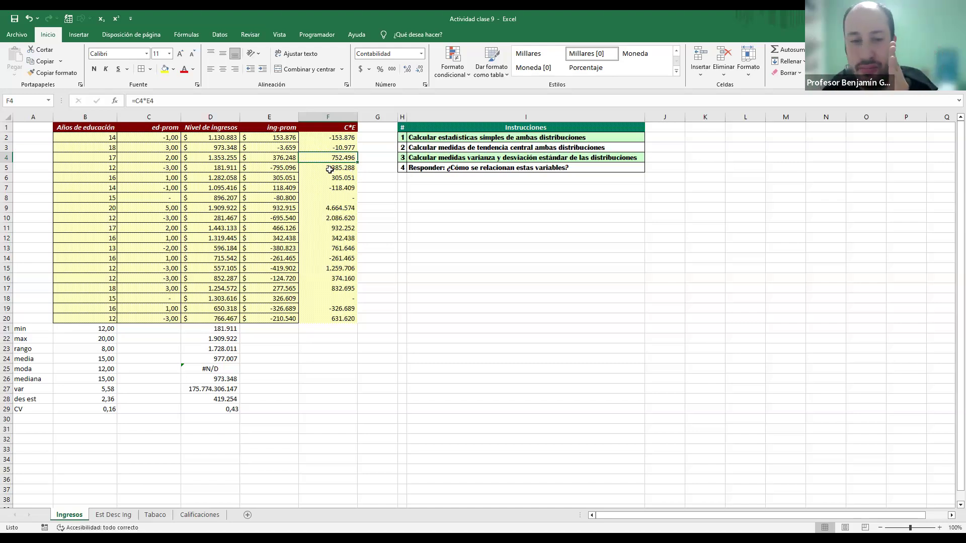
left_click(141, 165)
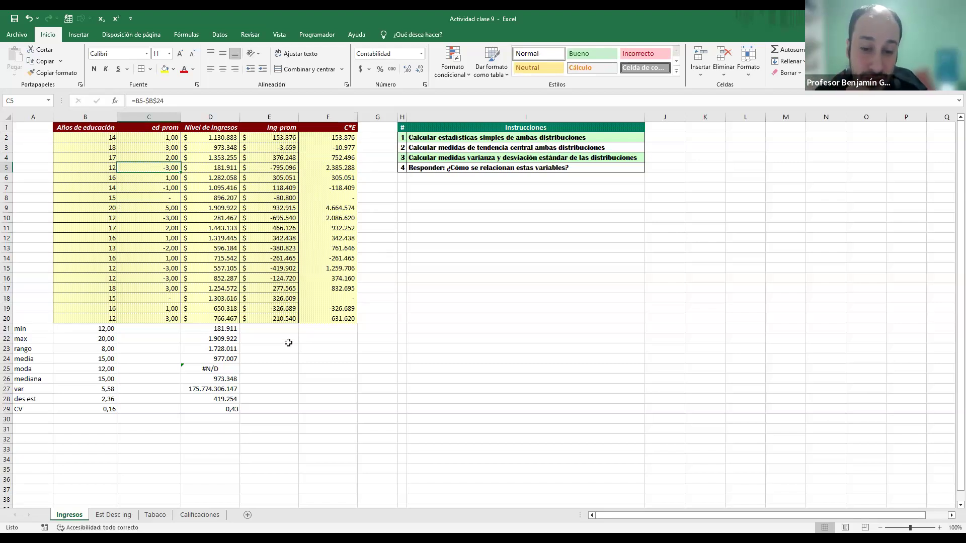
Step: Sum the products of the deviations in F22 with =SUMA(F2:F20)
left_click(317, 340)
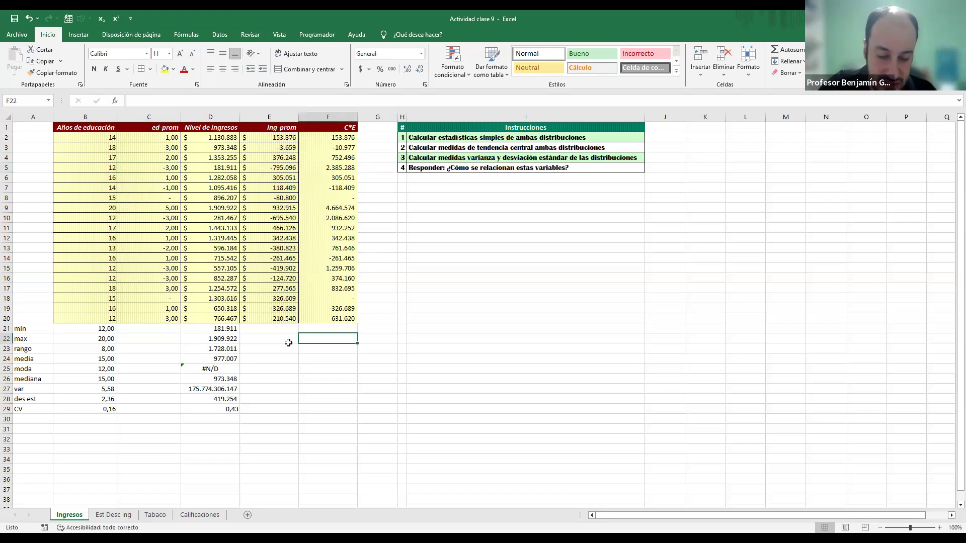
type("=SUMA(")
key("Up")
key("Up")
key("ctrl+shift+Up")
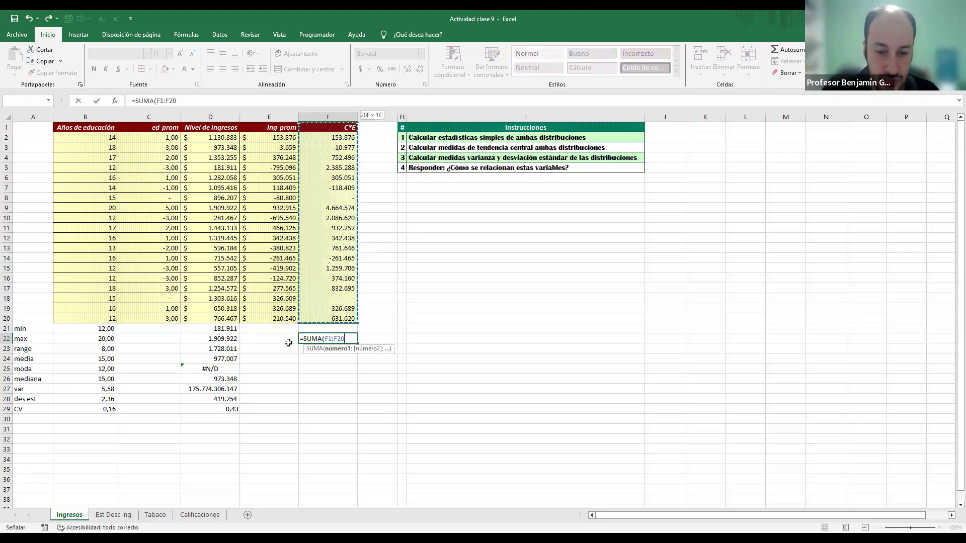
key("shift+Down")
key("ctrl+Return")
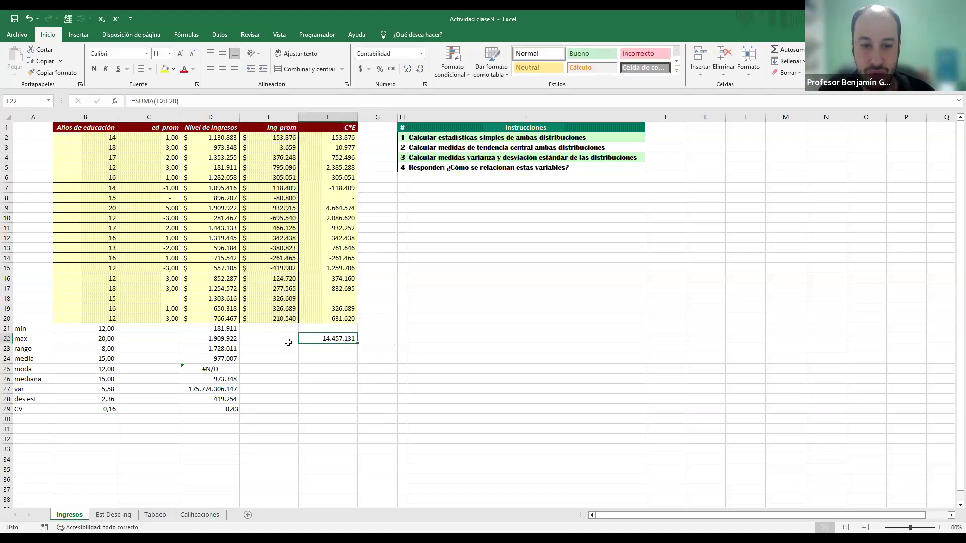
Step: Extend the F22 formula to divide the sum of the products by their count, using CONTAR on column F
left_click(276, 138)
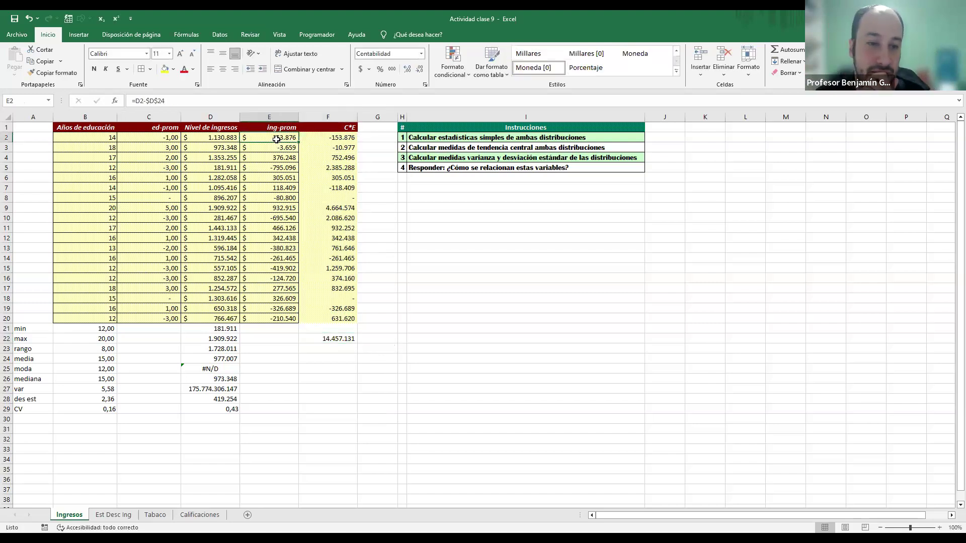
left_click(347, 350)
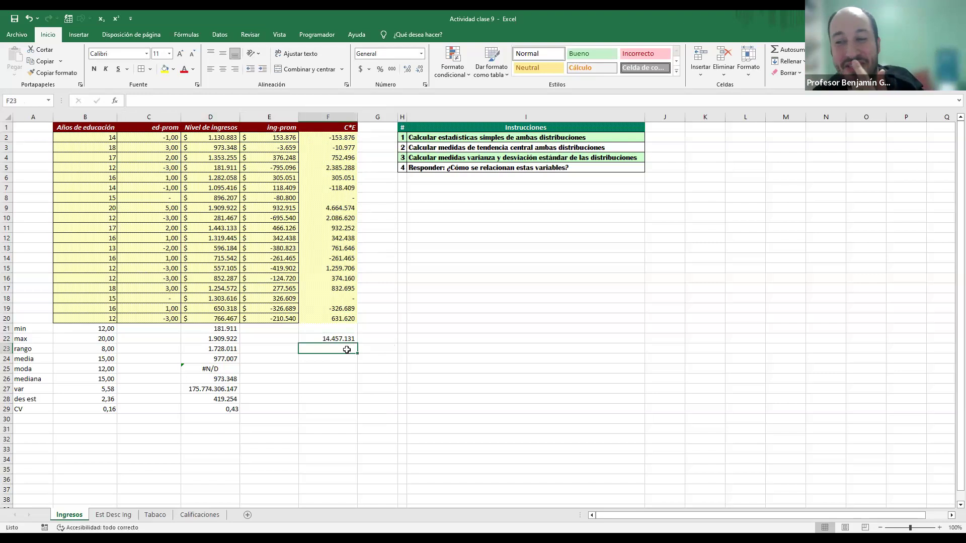
key("Up")
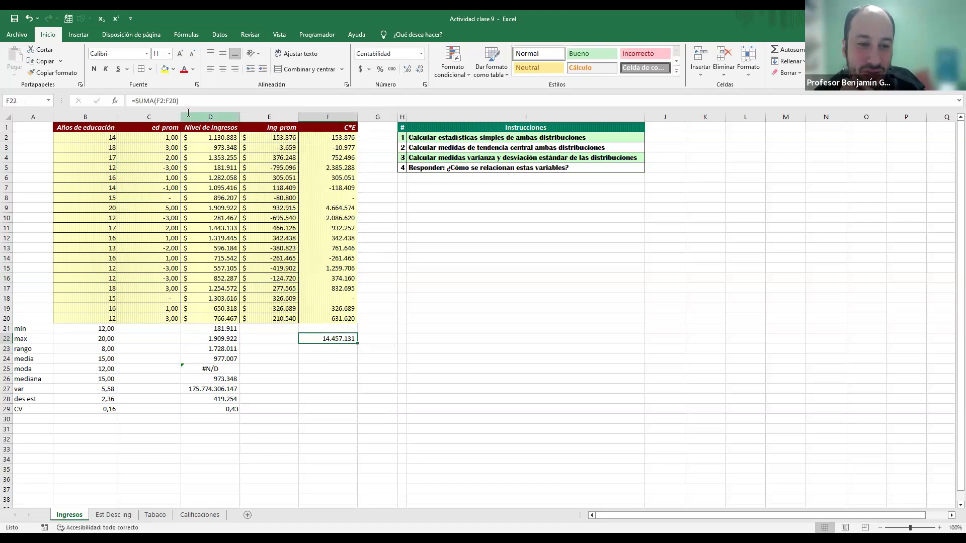
left_click(206, 98)
type("/")
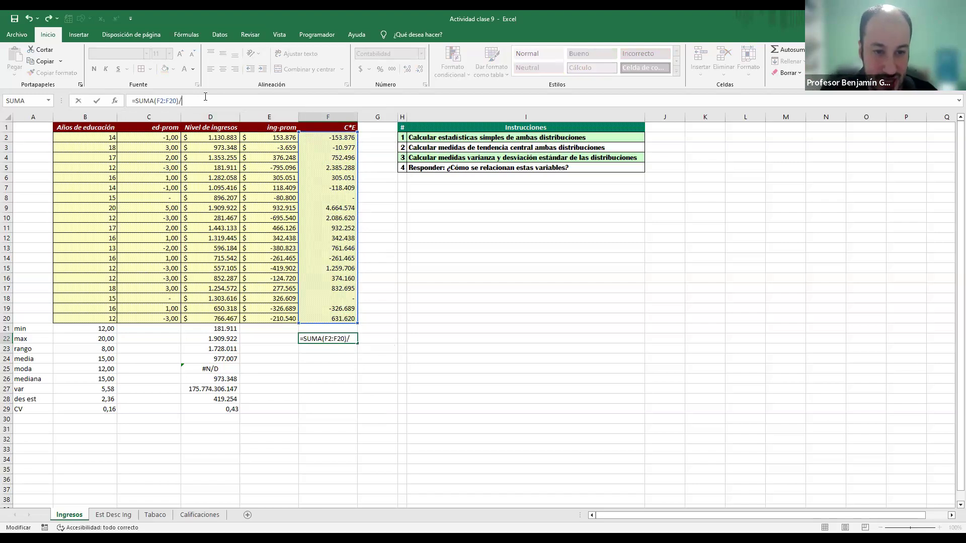
type("CONTAR(")
key("Up")
key("Up")
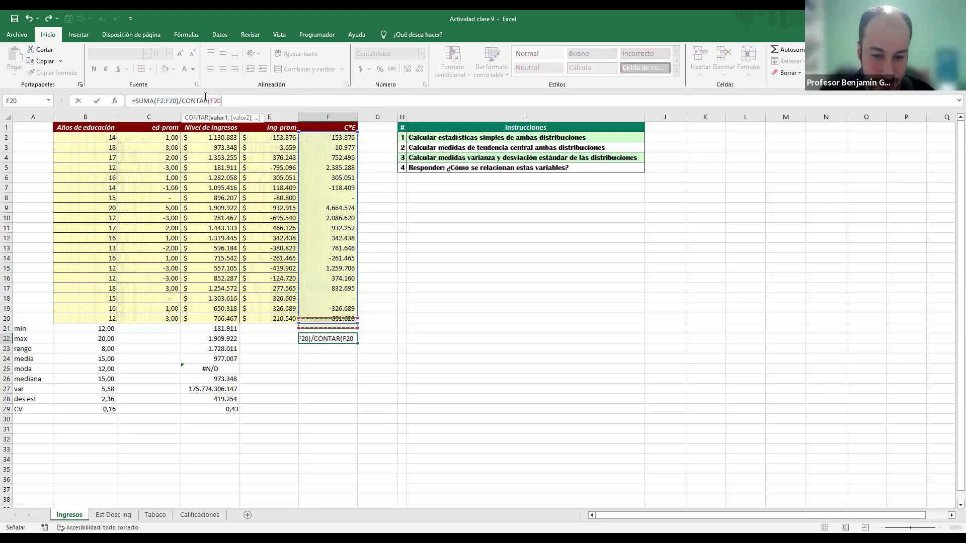
key("ctrl+shift+Up")
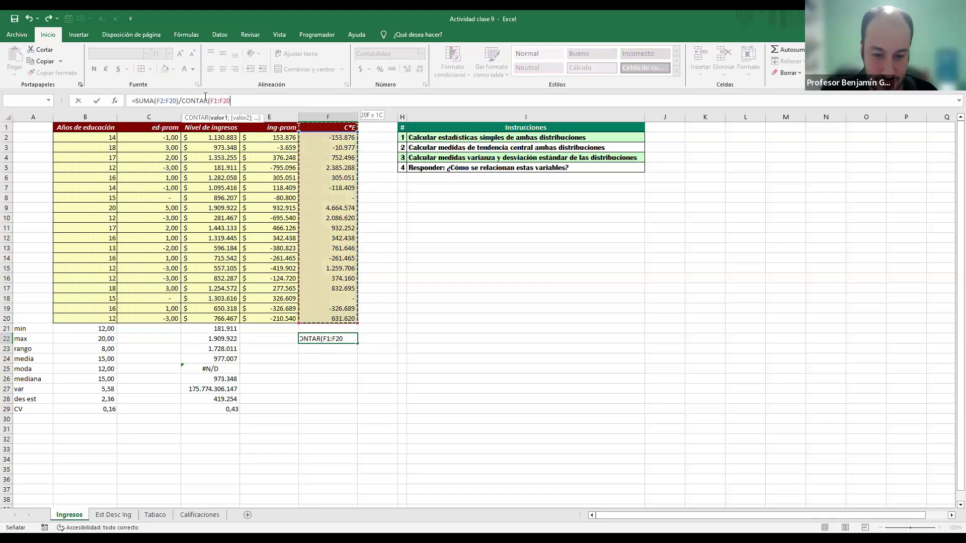
key("Return")
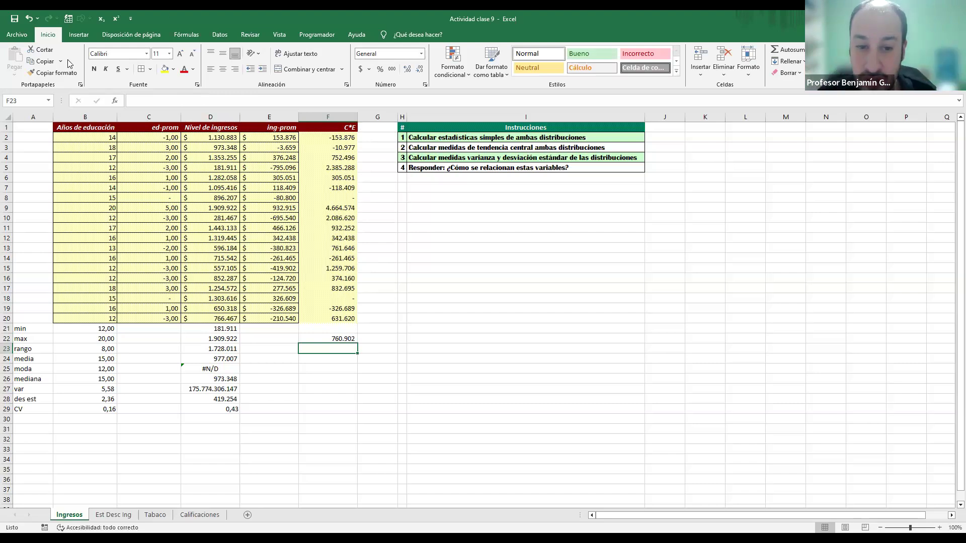
Step: Review the negative products in F2, F3, F7, F14 and F19, and compare the product in F9 with its deviations
left_click_drag(339, 135, 342, 144)
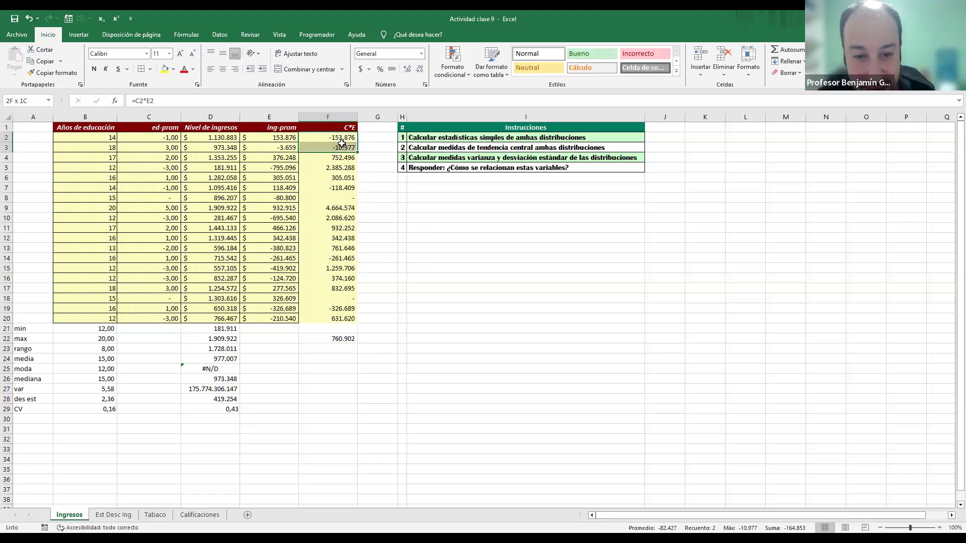
left_click(343, 187, "ctrl")
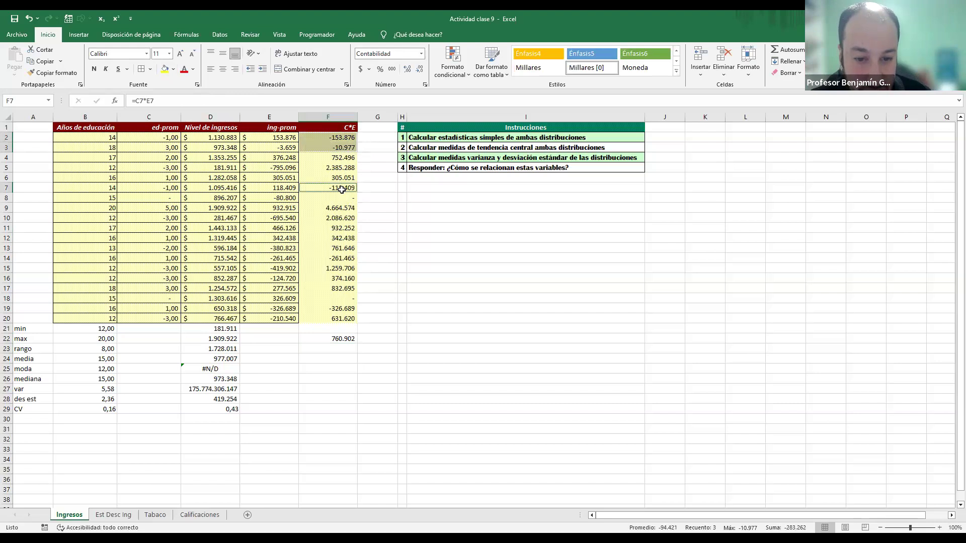
left_click(342, 258, "ctrl")
left_click(342, 309, "ctrl")
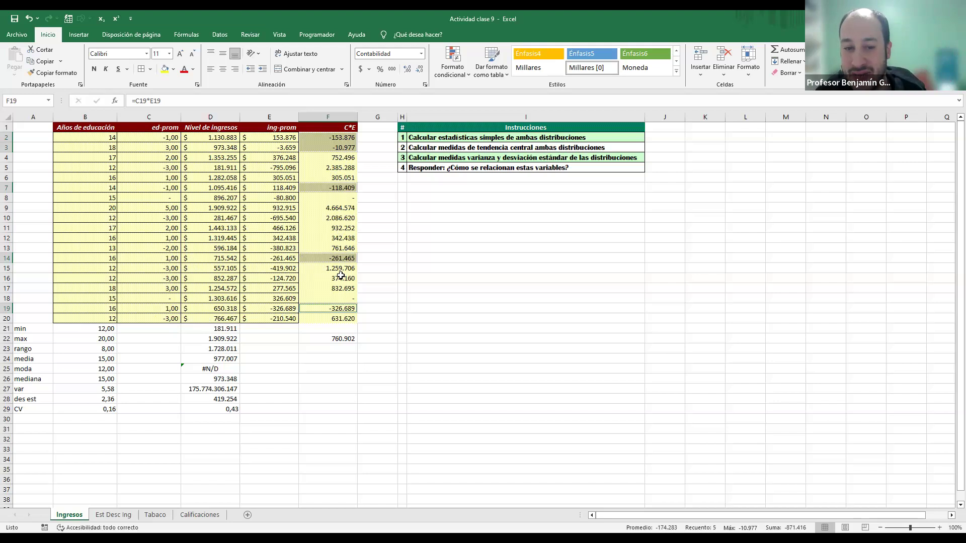
left_click(332, 209)
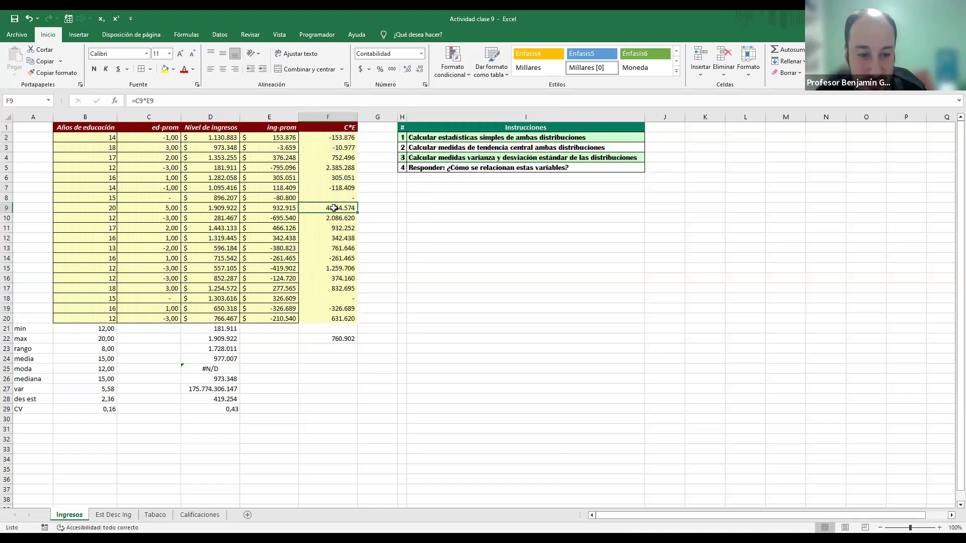
left_click(173, 208)
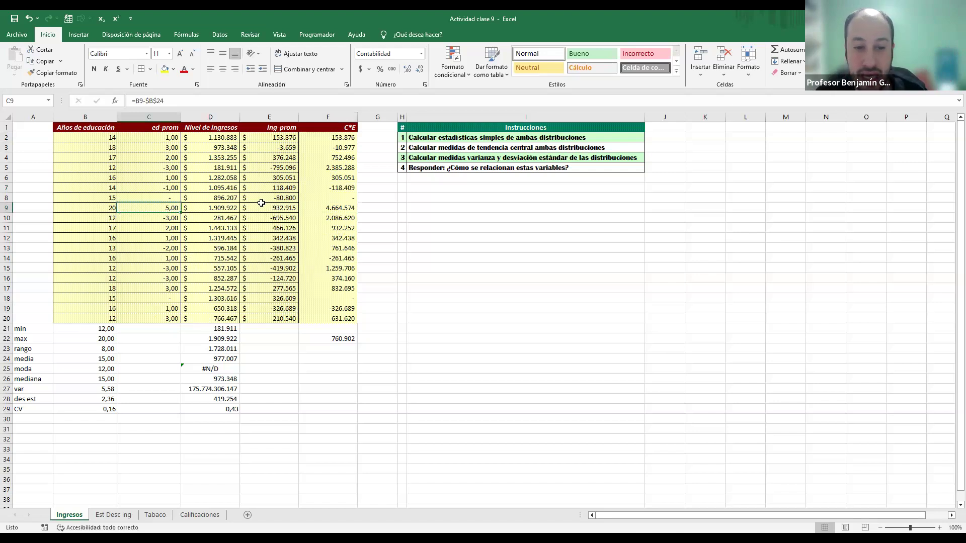
left_click(263, 207)
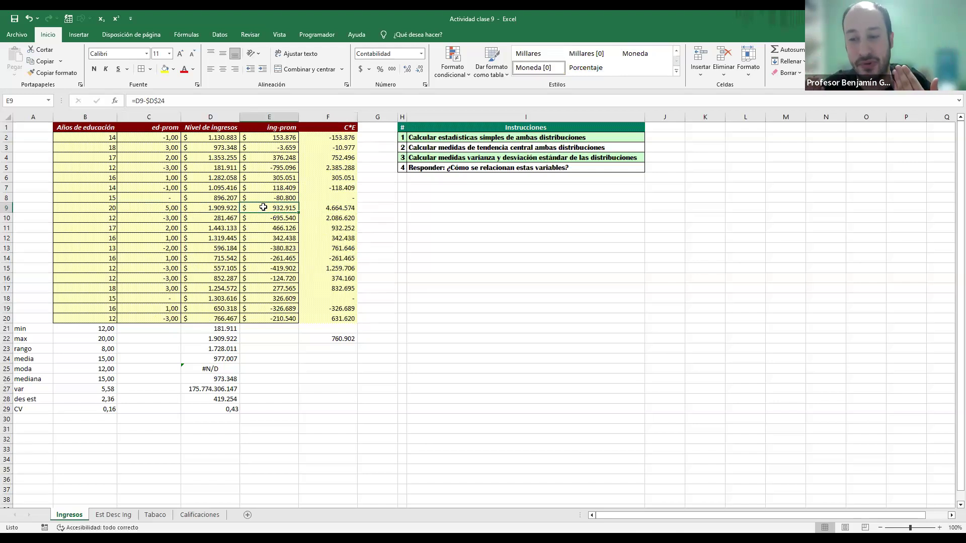
Step: Calculate the population covariance of education and income in F23 with =COVARIANCE.P(B2:B20;D2:D20)
left_click(325, 350)
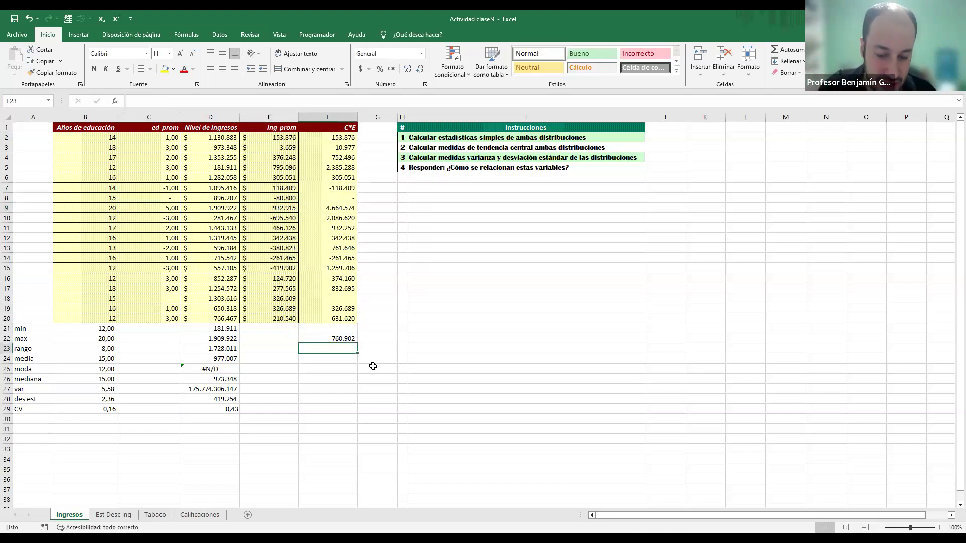
type("=")
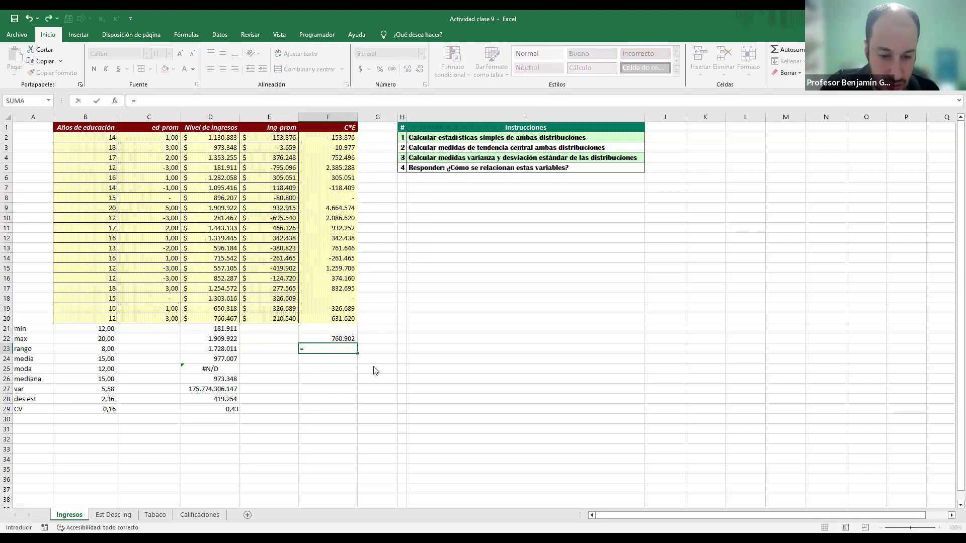
type("COVARIANCE.P(")
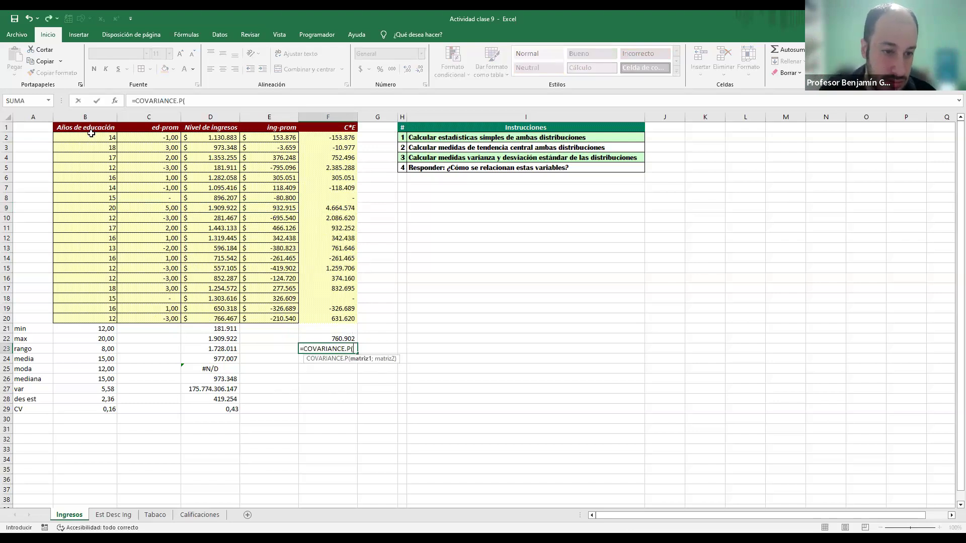
left_click(99, 138)
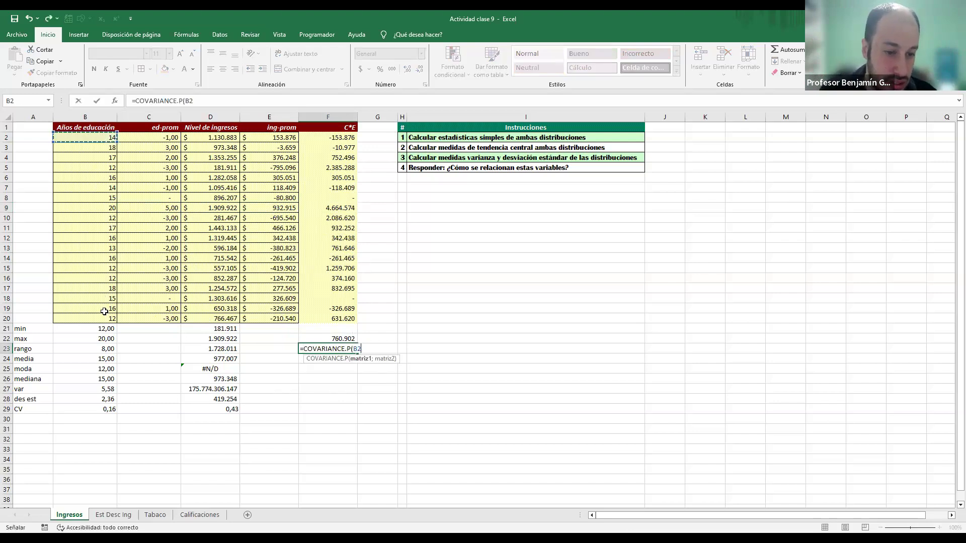
left_click(104, 318, "shift")
type(";")
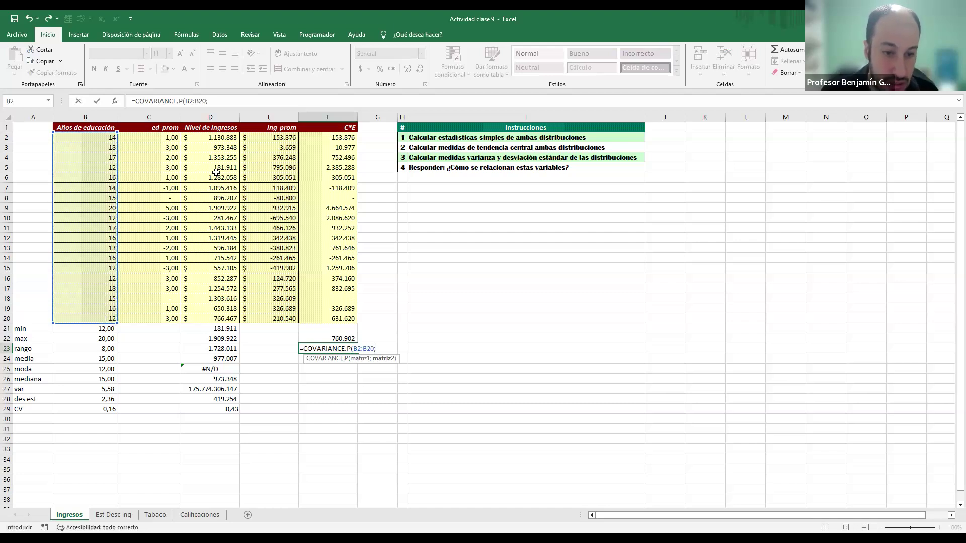
left_click(225, 140)
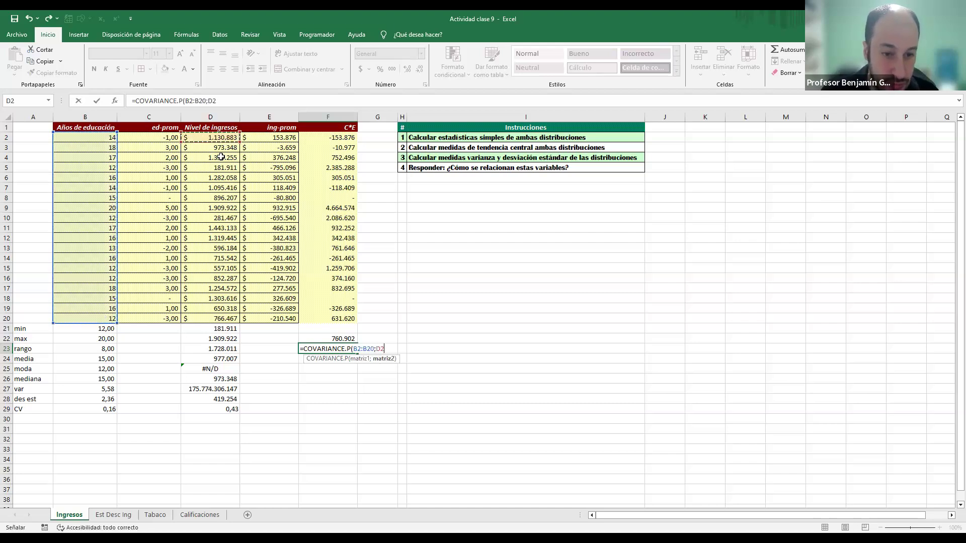
left_click(216, 321, "shift")
key("Tab")
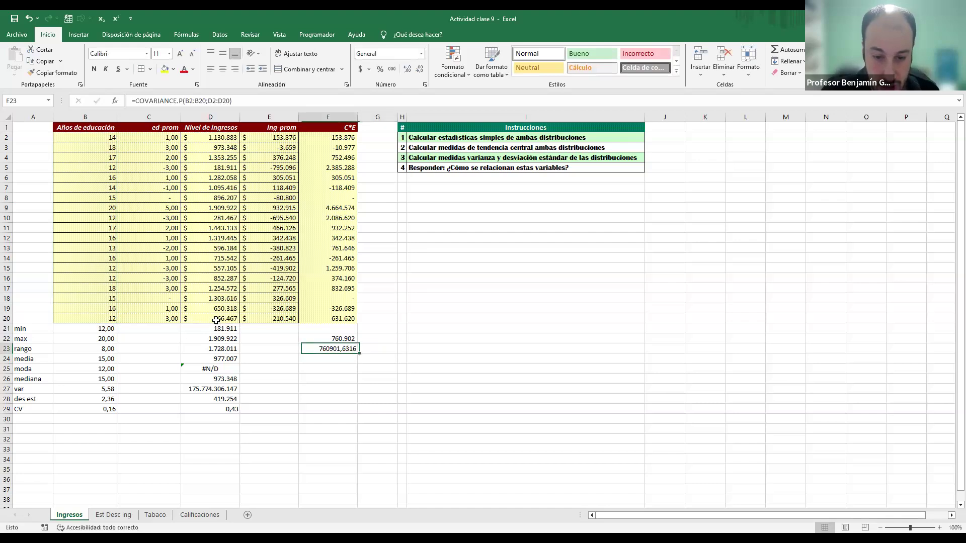
Step: Check in G23 whether the manual covariance equals the function's result with =F22=F23
type("=")
key("Up")
key("Left")
key("Left")
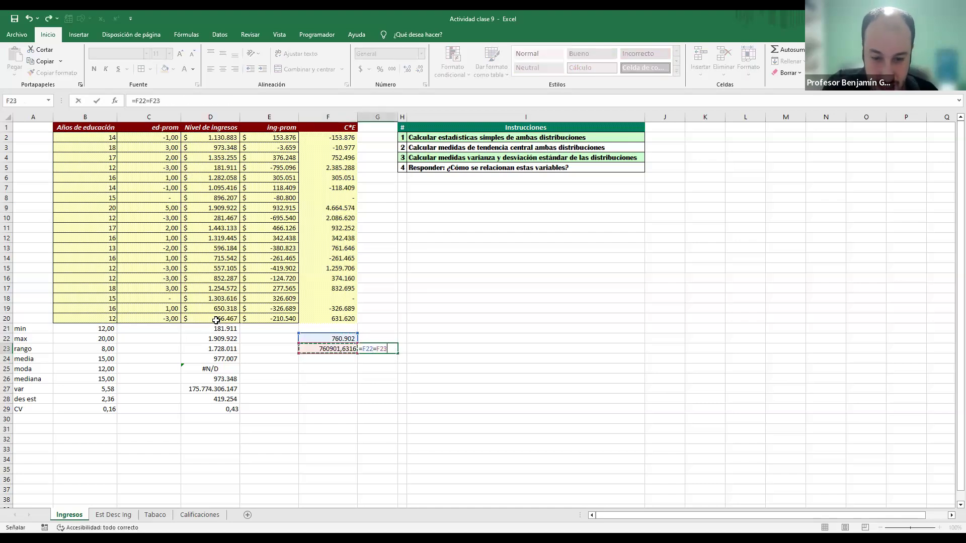
key("Return")
key("Up")
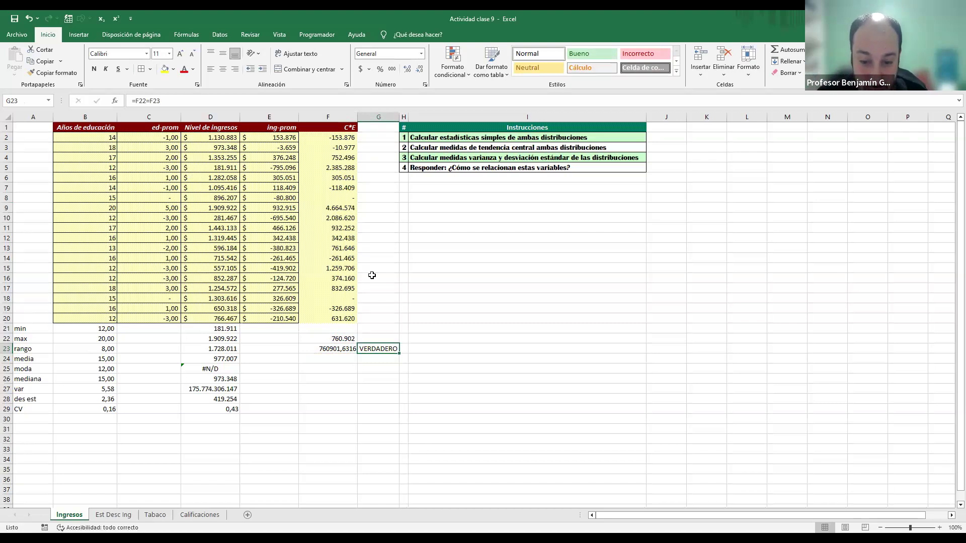
Step: Clear the covariance calculations and the comparison from F22:G24
key("alt+Tab")
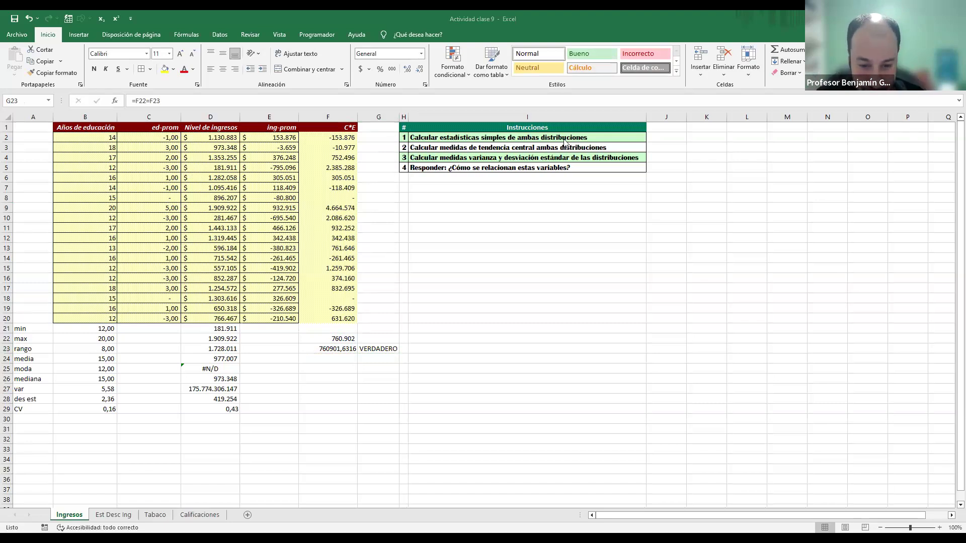
left_click_drag(327, 338, 378, 358)
key("Delete")
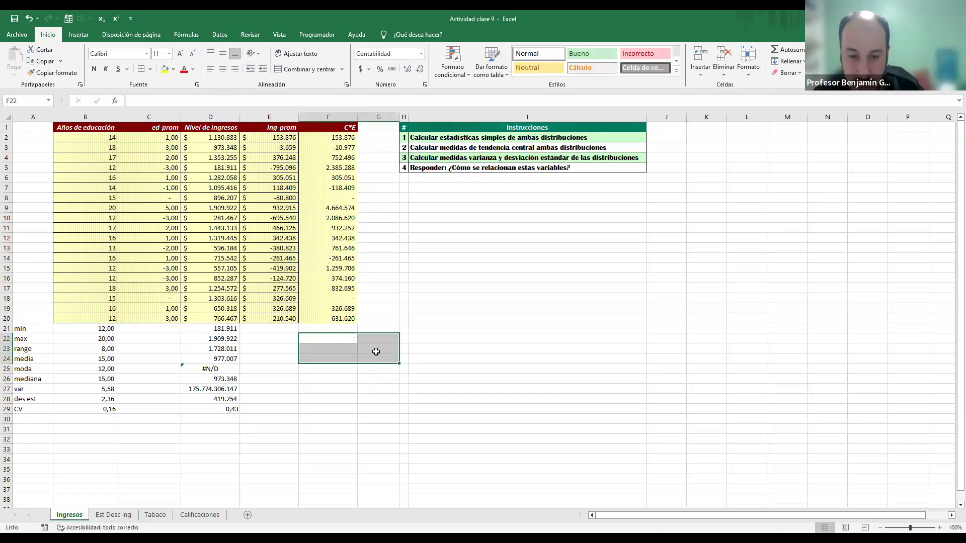
left_click(349, 140)
left_click(328, 381)
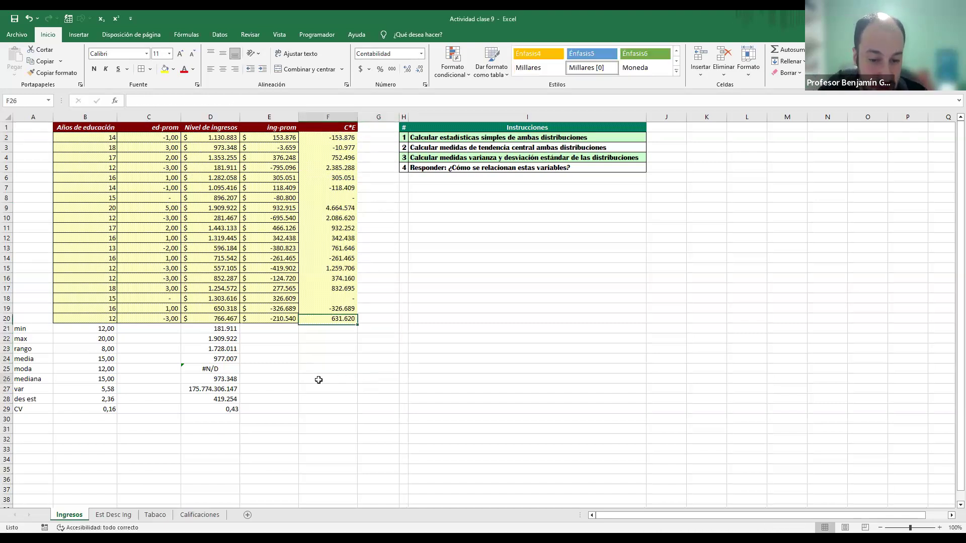
left_click(462, 208)
left_click(674, 198)
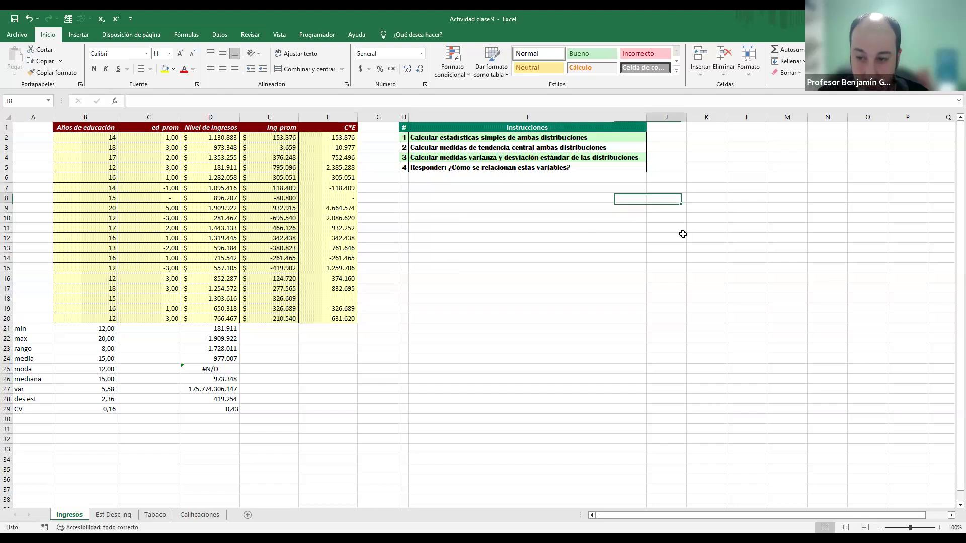
Step: Note step 1, "sacar diferencias entre valor y promedio", in J8:K8
type("1")
key("Tab")
type("sa")
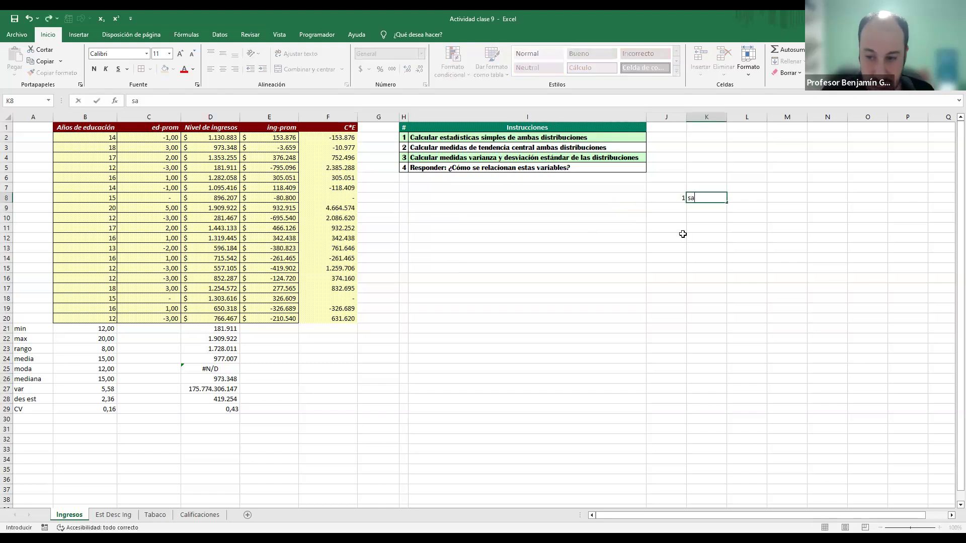
type("car diferencias ")
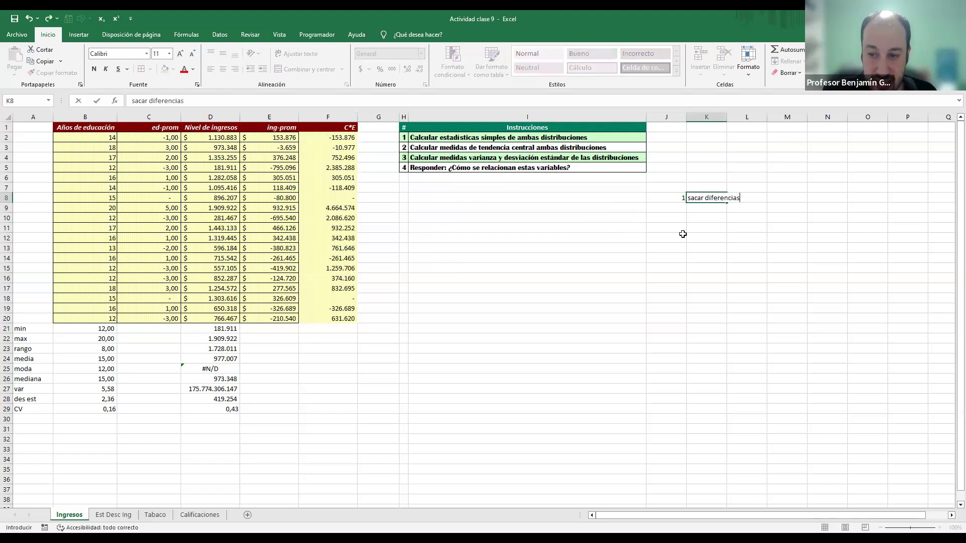
type("entre valor y promedio")
key("Return")
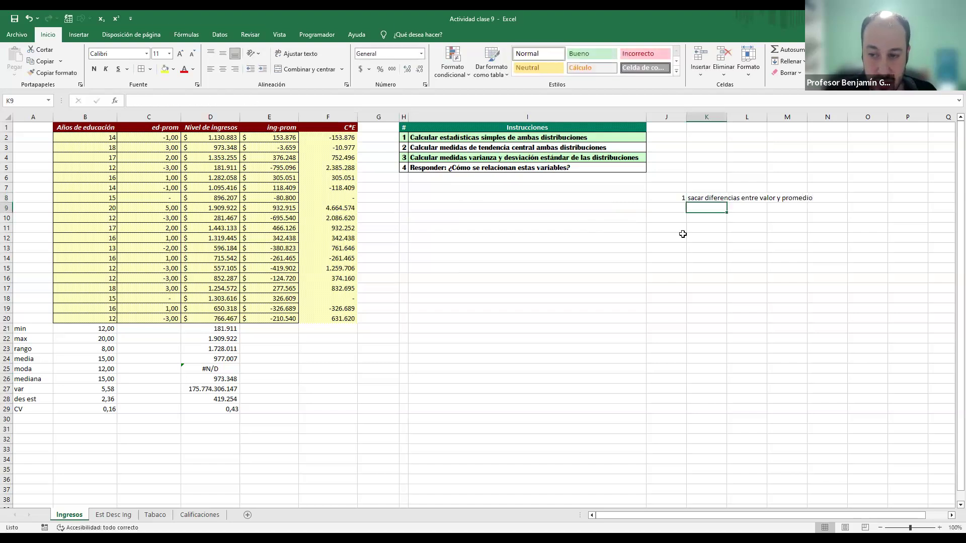
Step: Review the ed-prom and ing-prom columns against the education values, and note step 2, "multiplicar esas diferencias", in J9:K9
left_click(151, 114)
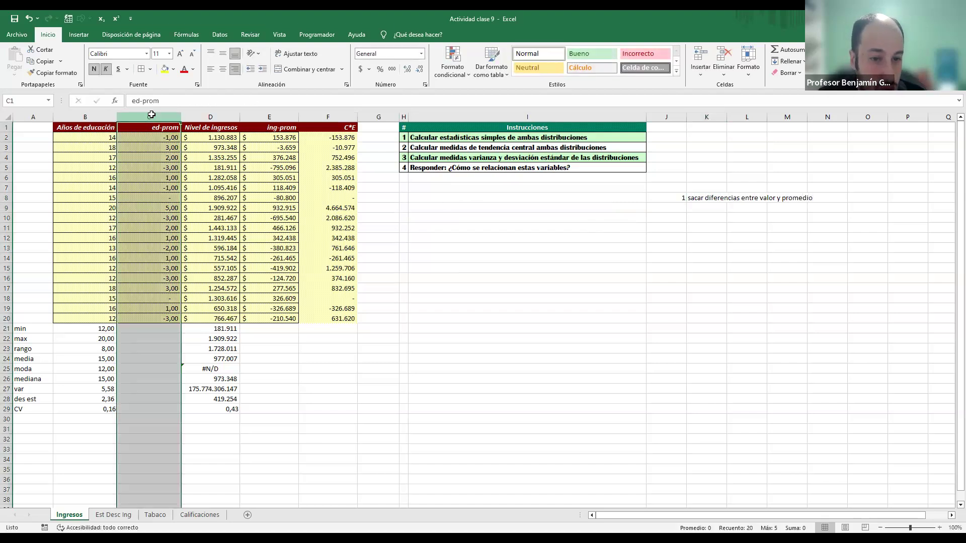
left_click(283, 116)
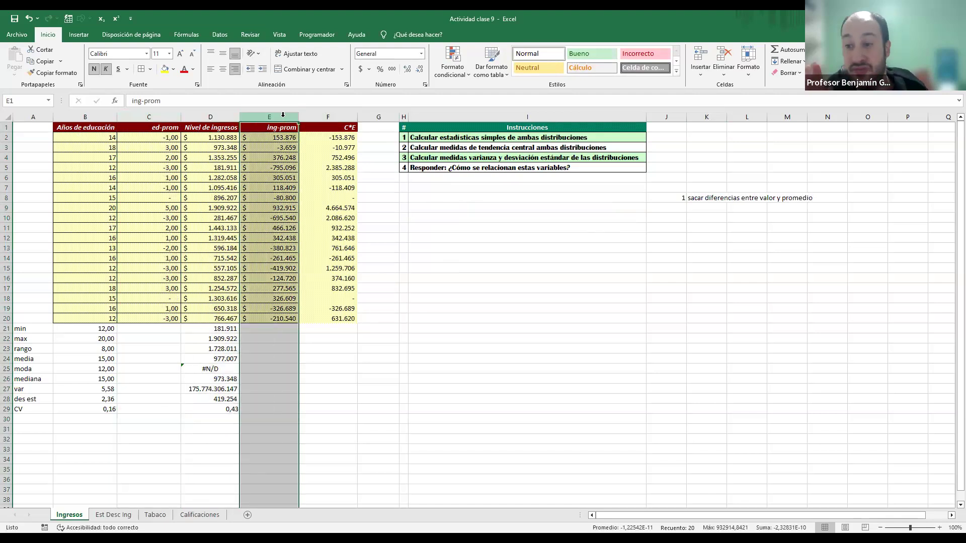
left_click(92, 138)
left_click(93, 148)
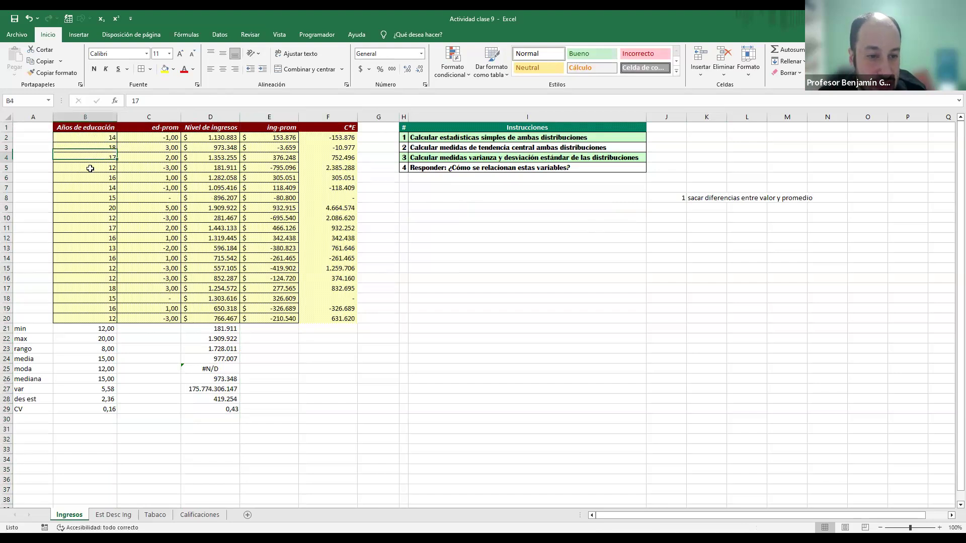
left_click(156, 116)
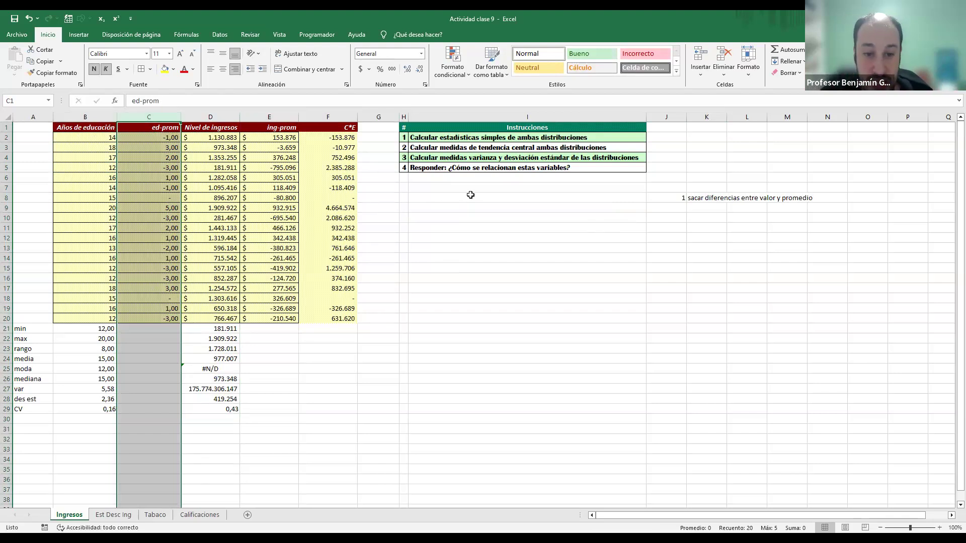
left_click(667, 212)
type("2")
key("Tab")
type("mu")
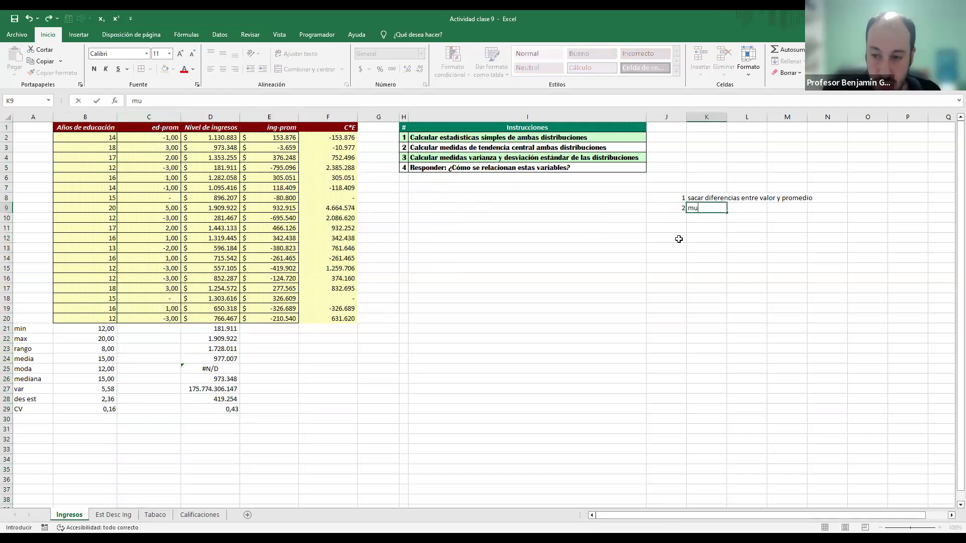
type("ltiplicar es")
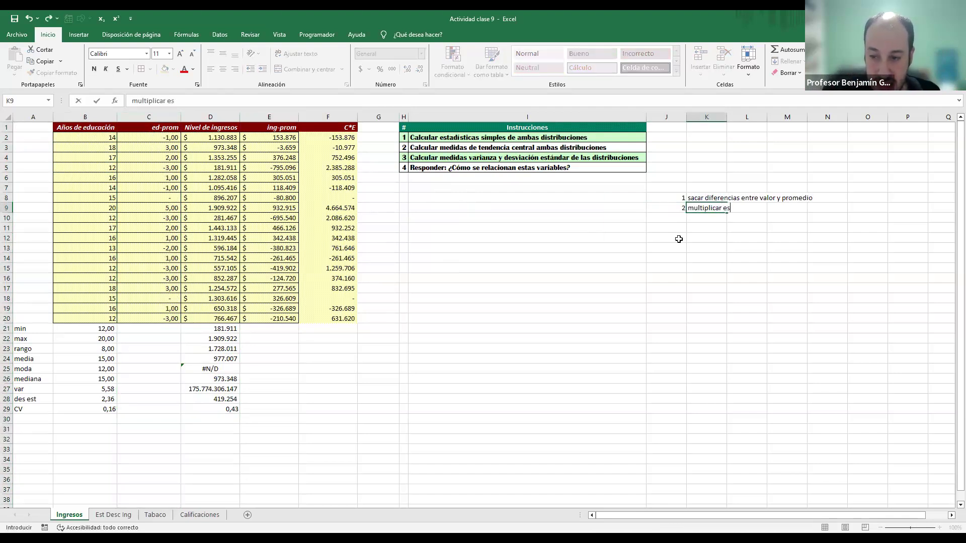
type("as diferencias")
key("Return")
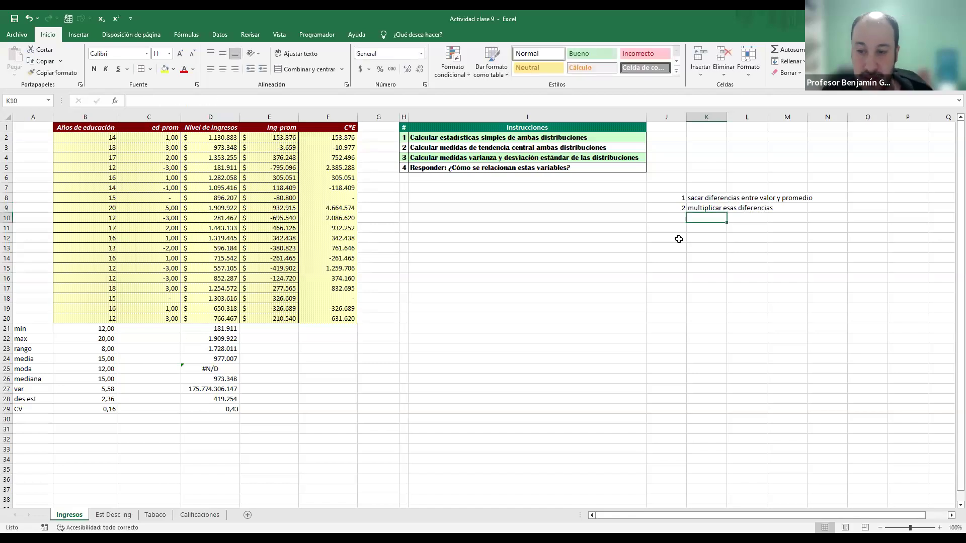
Step: Compare the education and income deviations with their products in rows 2, 5 and 4, checking how the signs combine
left_click(171, 135)
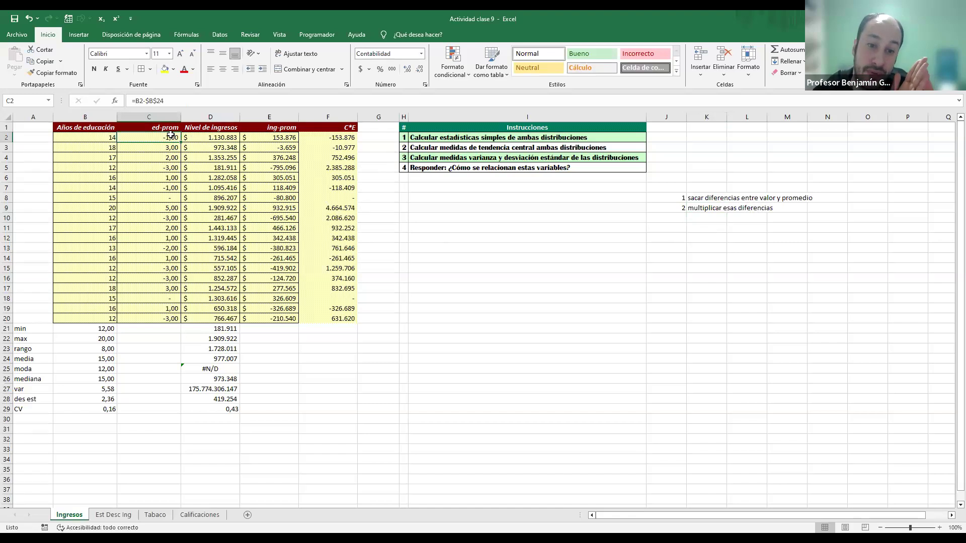
left_click(278, 143)
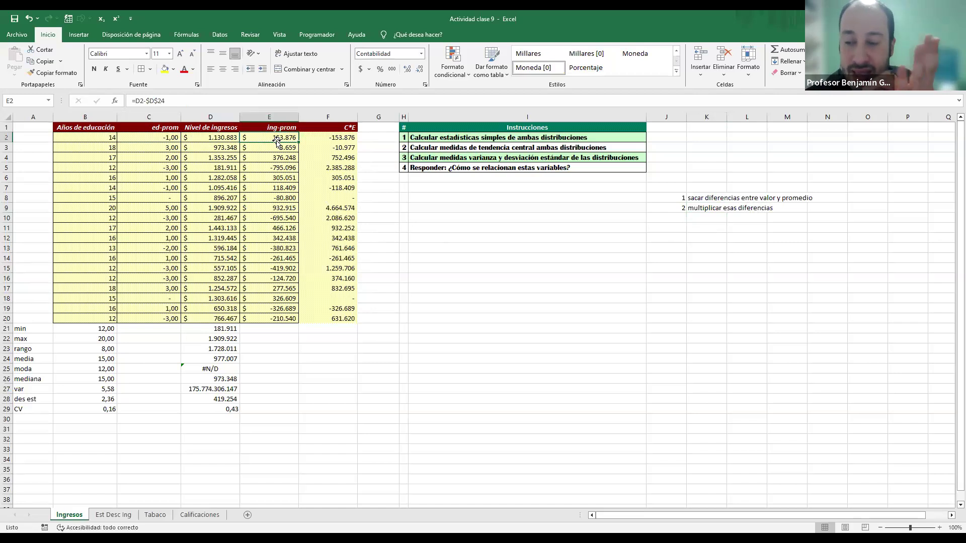
left_click(166, 171)
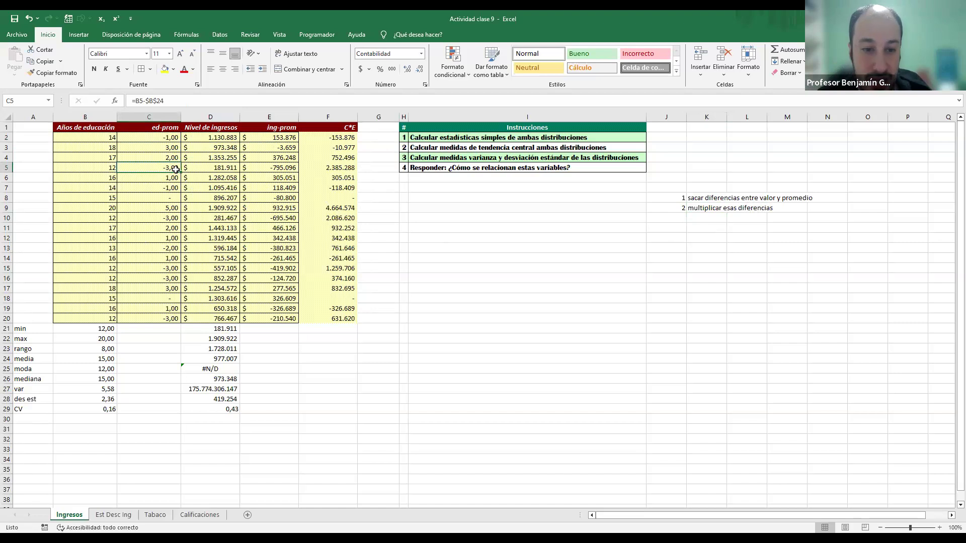
left_click(266, 165)
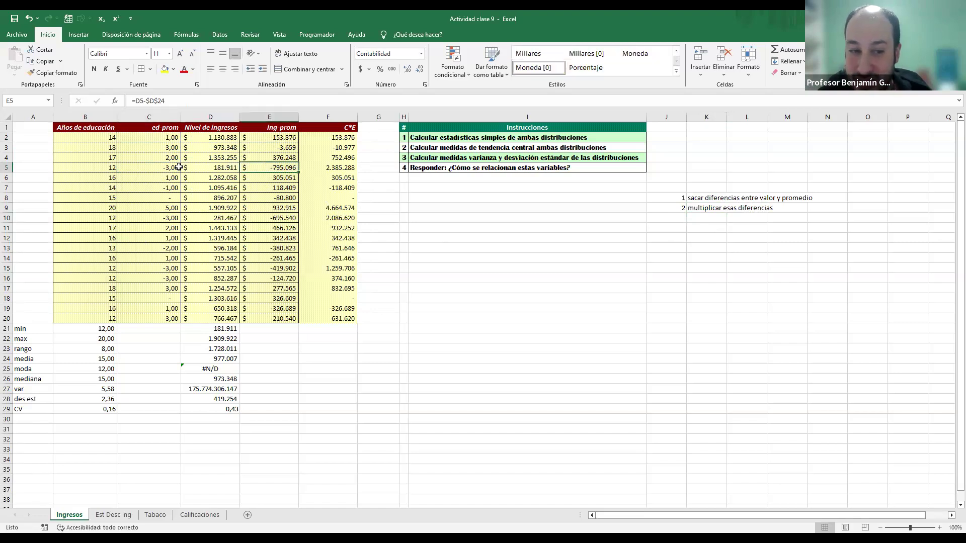
left_click(176, 166)
left_click(265, 168)
left_click(347, 169)
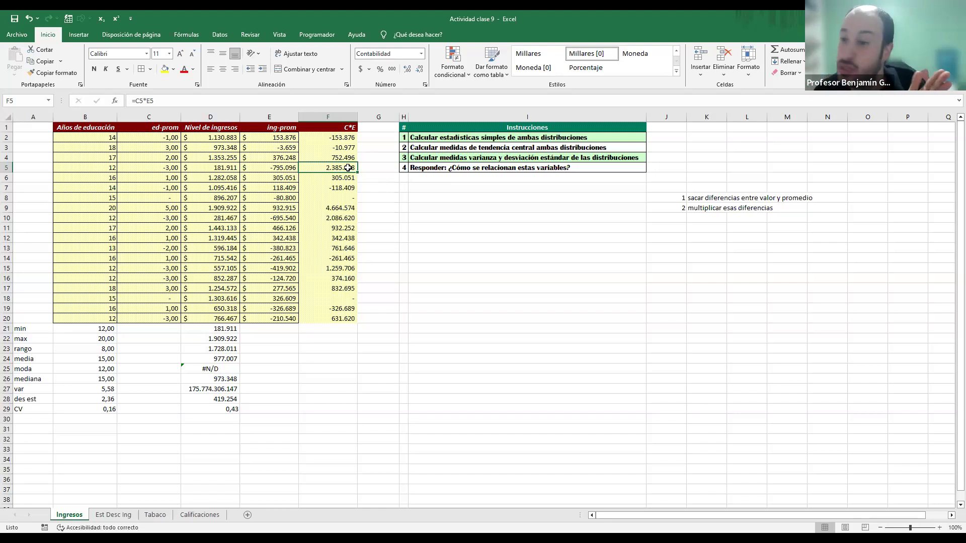
left_click(172, 135)
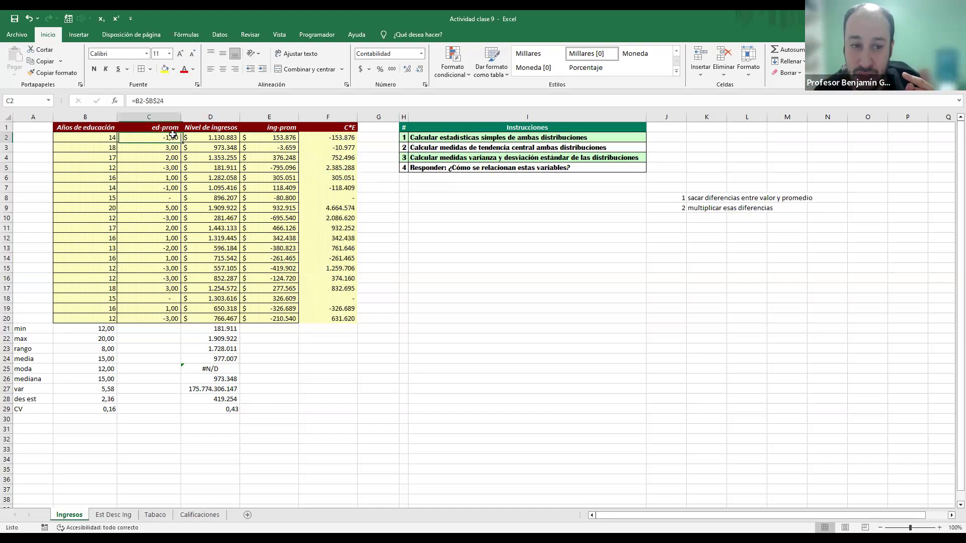
left_click(270, 137)
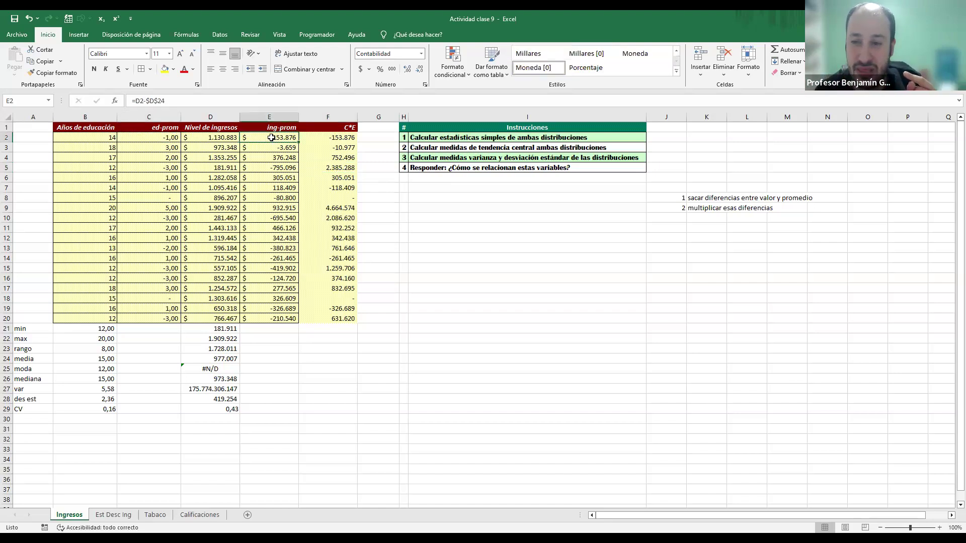
left_click(141, 138)
left_click(284, 140)
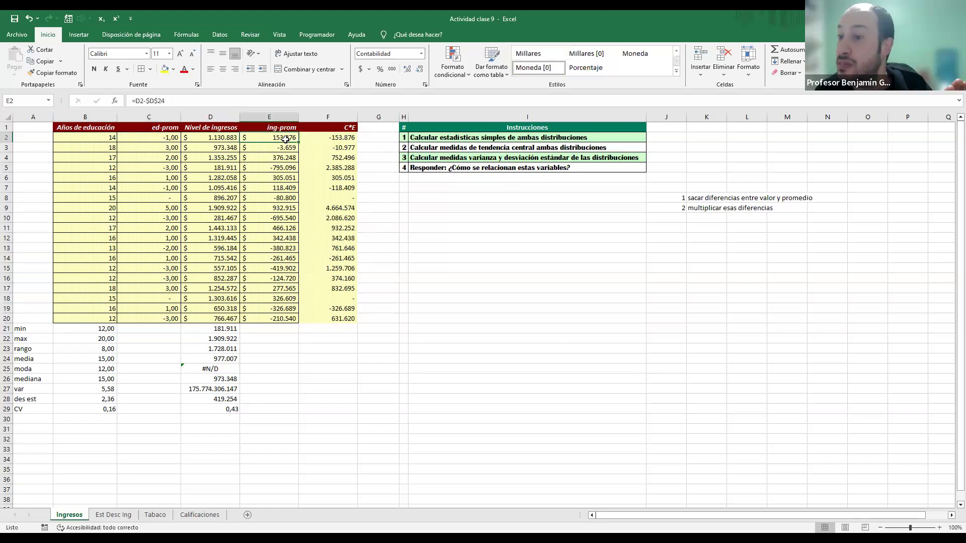
left_click(327, 137)
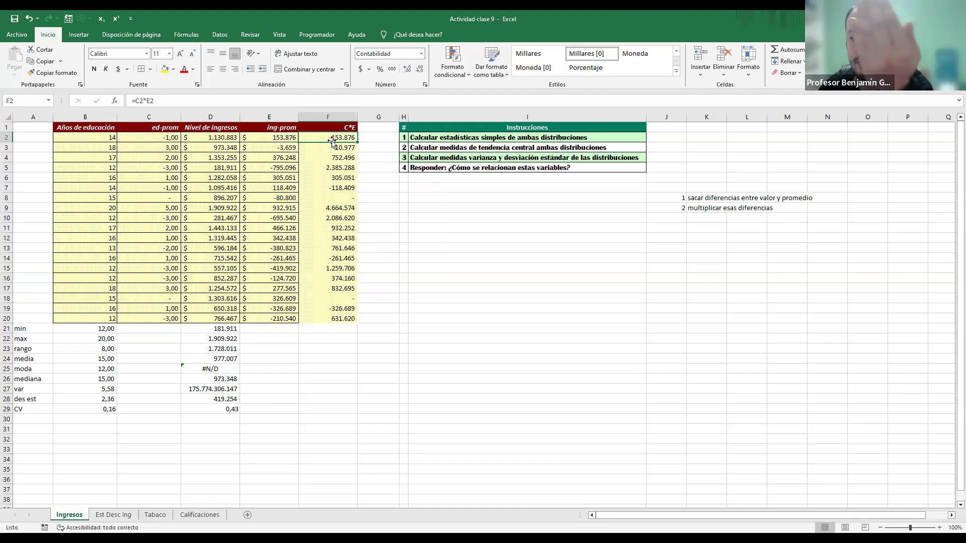
left_click(170, 158)
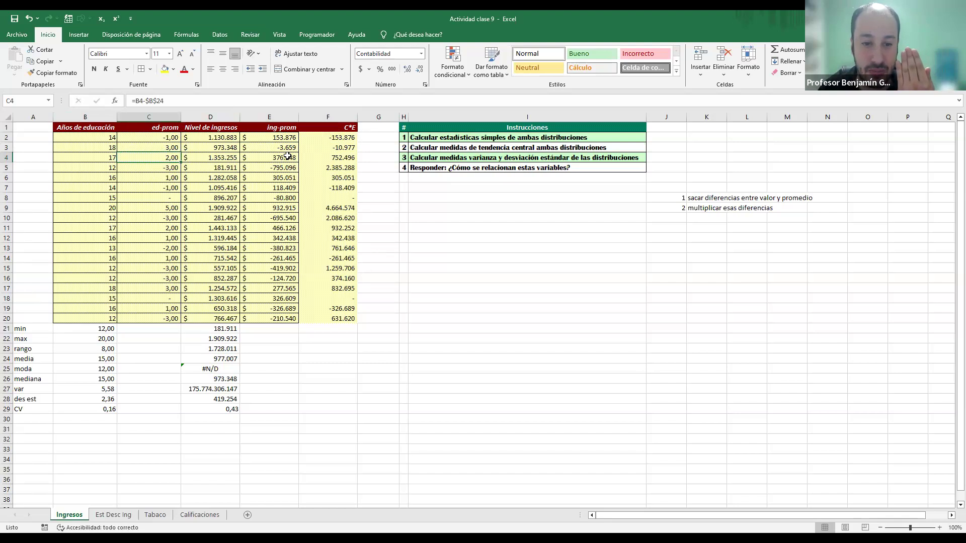
left_click(339, 158)
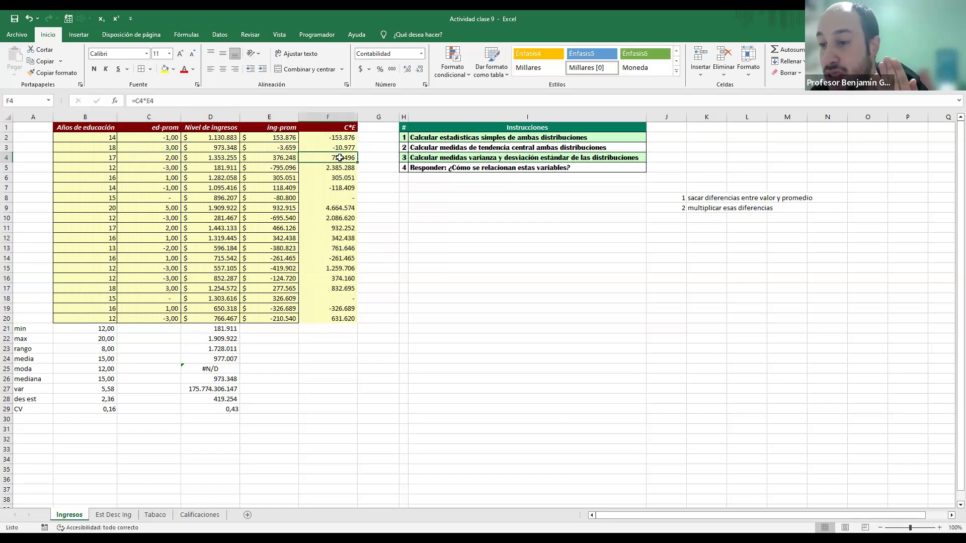
Step: Number the third note of the procedure by entering 3 in J10
left_click(665, 218)
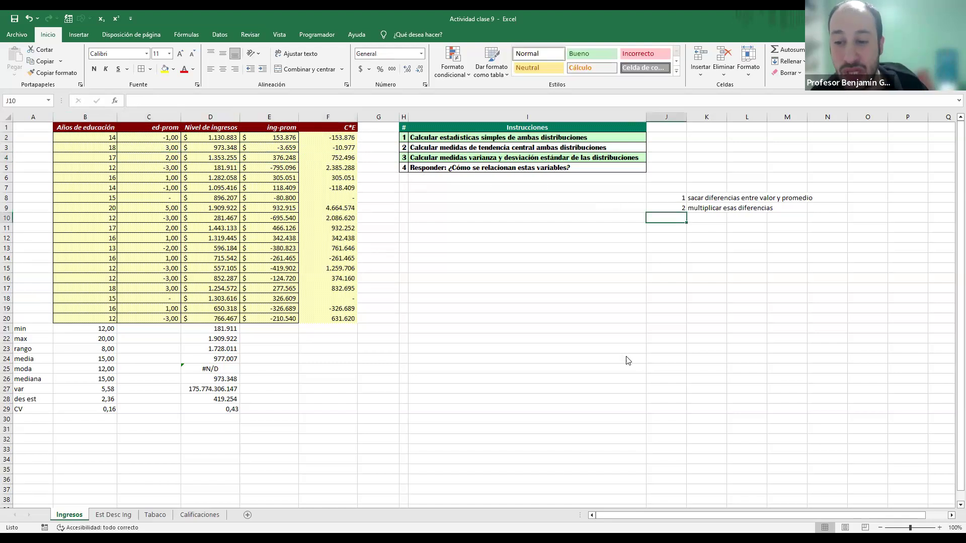
type("3")
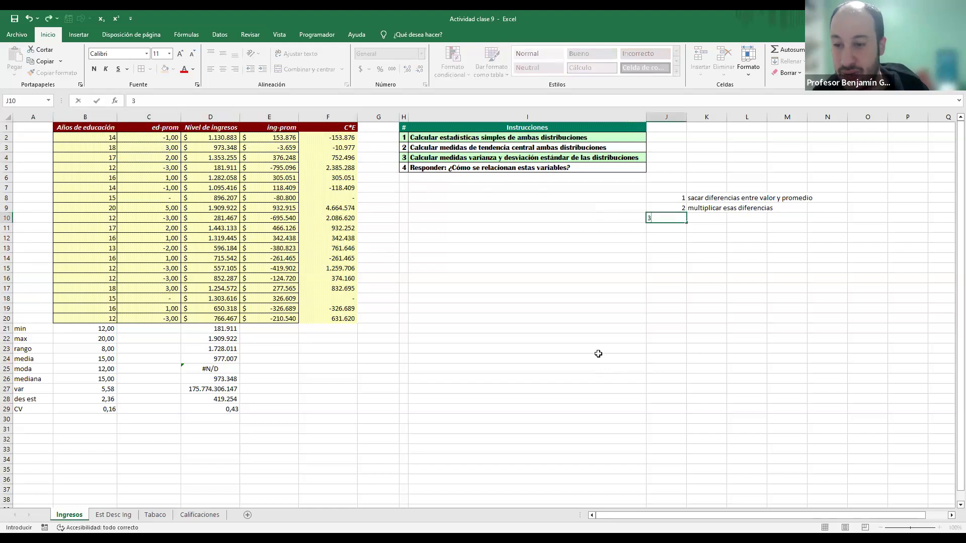
left_click(710, 218)
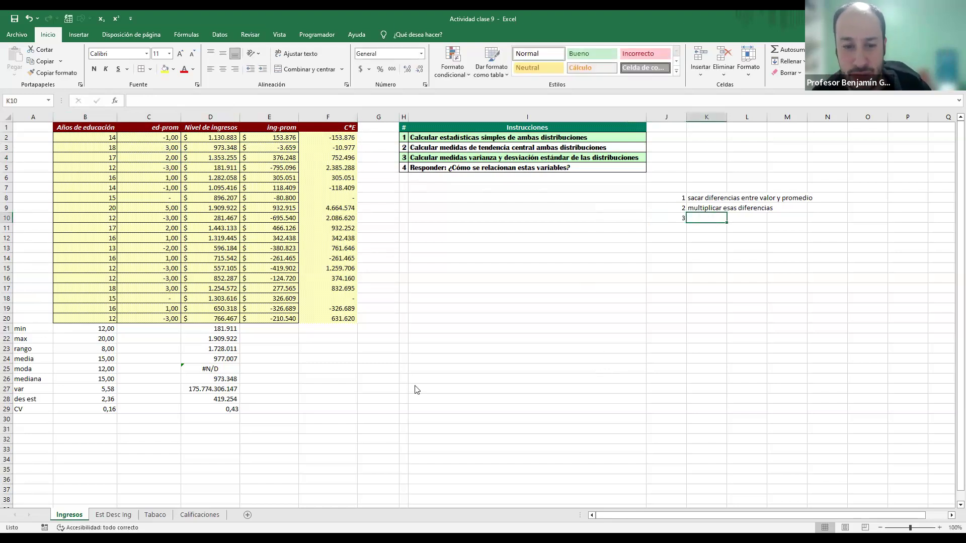
Step: Sum the C*E products in F22 with =SUMA(F2:F20)
left_click_drag(338, 137, 341, 296)
left_click(339, 340)
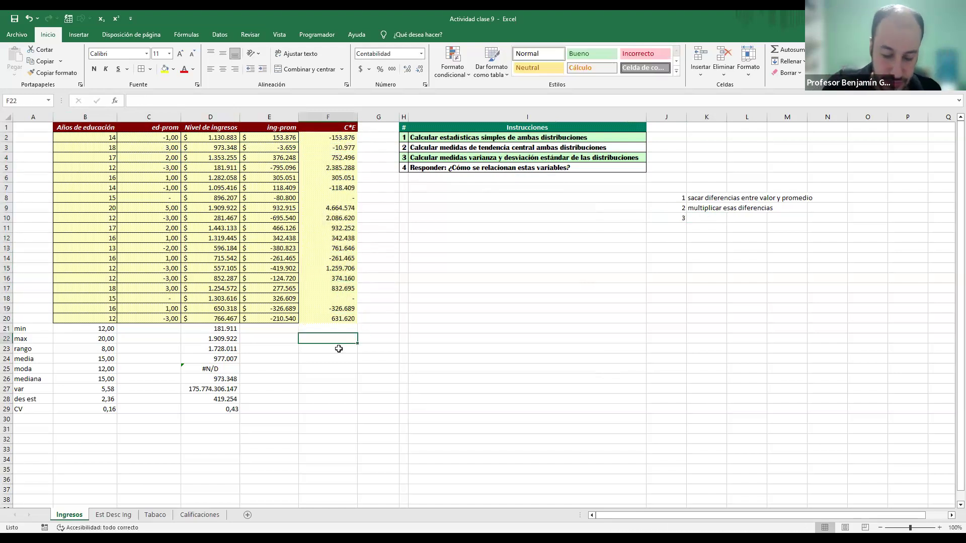
type("=")
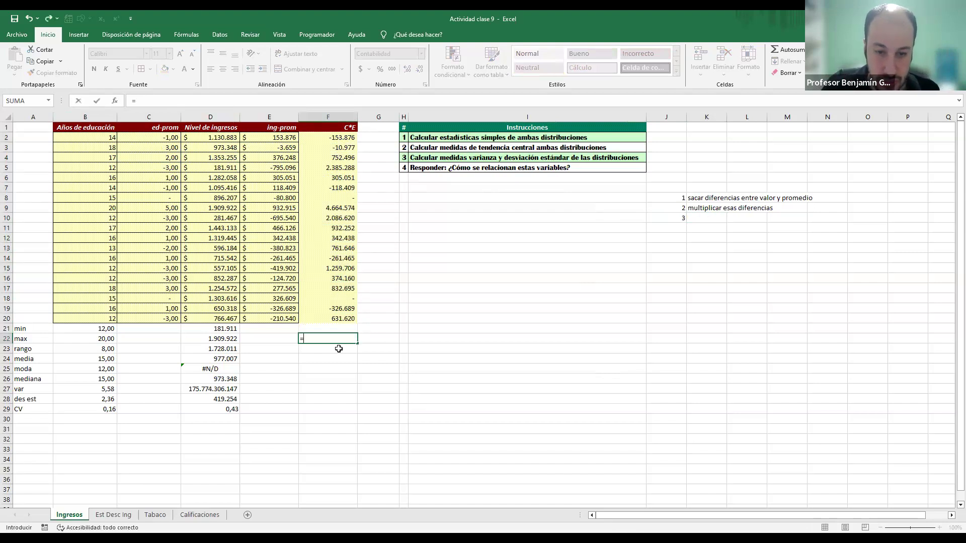
type("SUMA(")
key("Up")
key("Up")
key("ctrl+shift+Up")
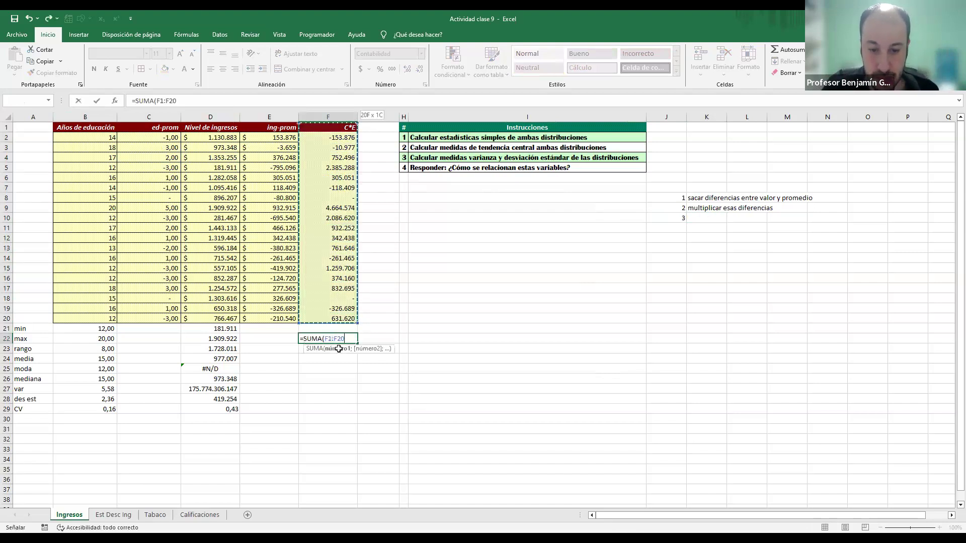
key("Return")
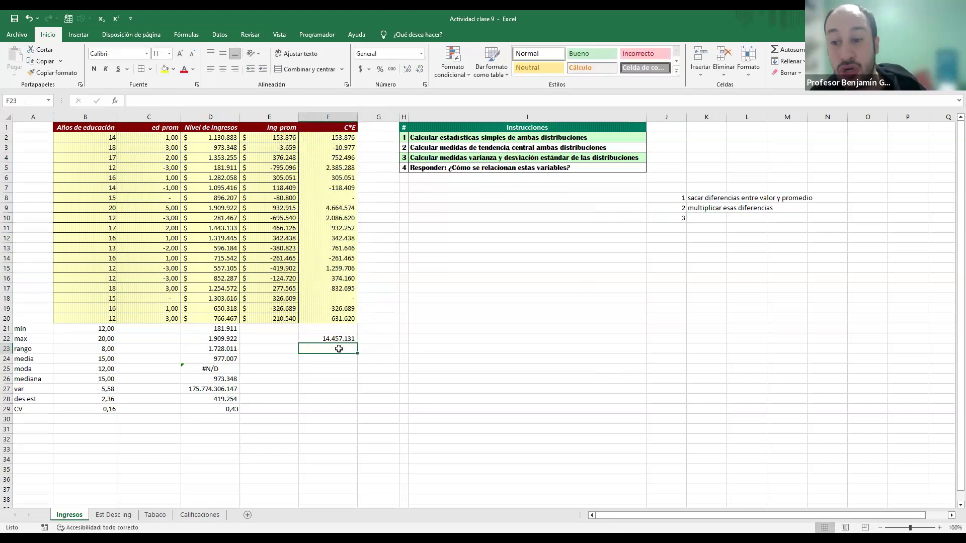
Step: Describe step 3 in K10 as "suma multiplicación de diferencias"
left_click(706, 220)
type("suma")
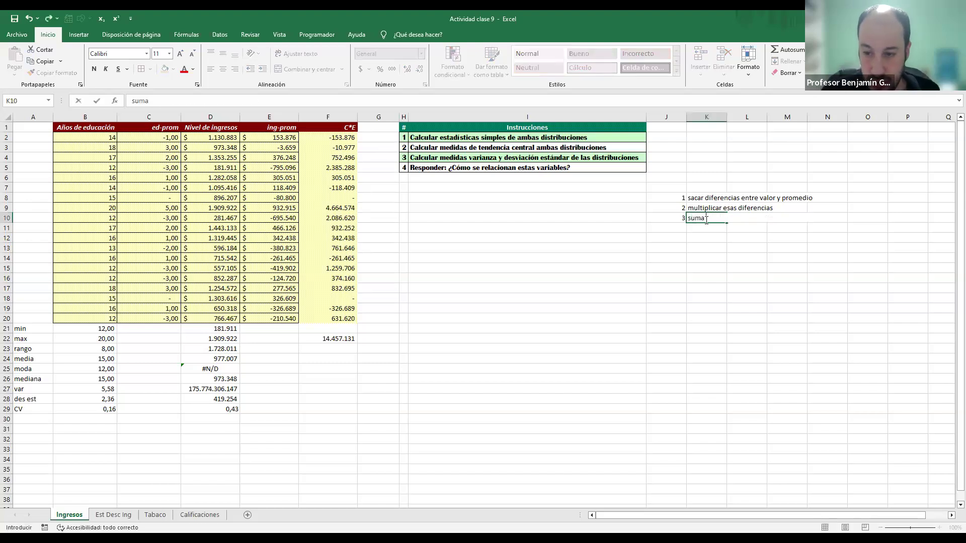
type(" multi")
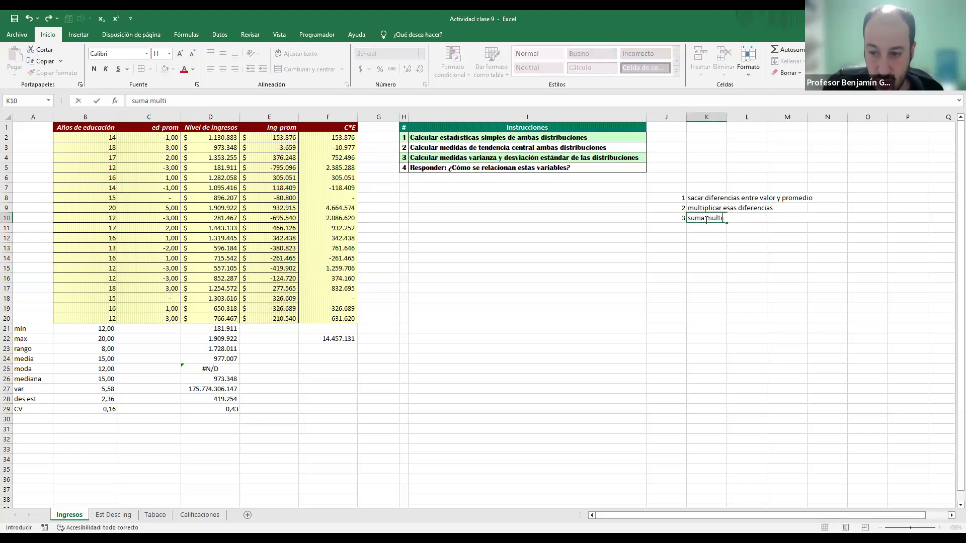
type("plicación de ")
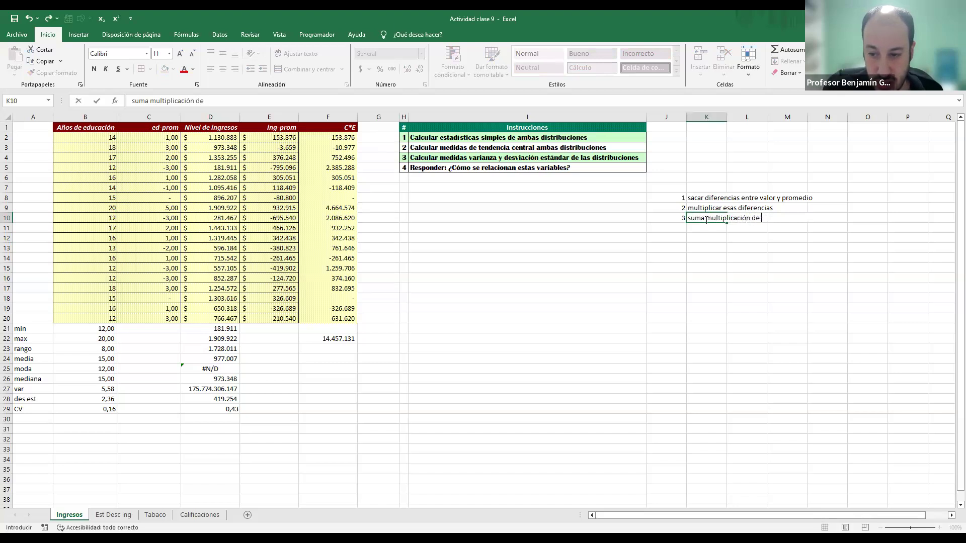
type("diferencias")
key("Return")
Step: Note step 4, "divido por cantidad de datos", in J11:K11
key("Left")
type("4")
key("Tab")
type("divid")
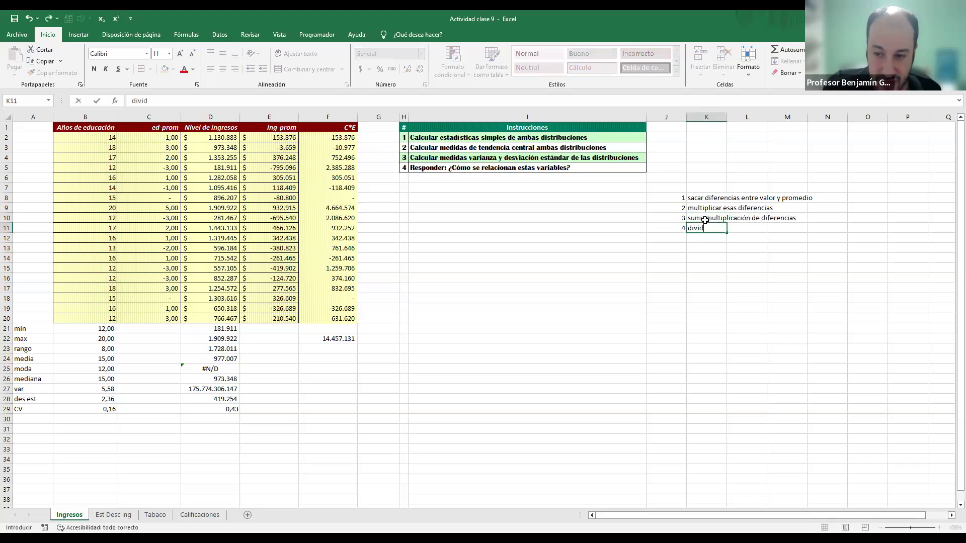
type("o por cantidad")
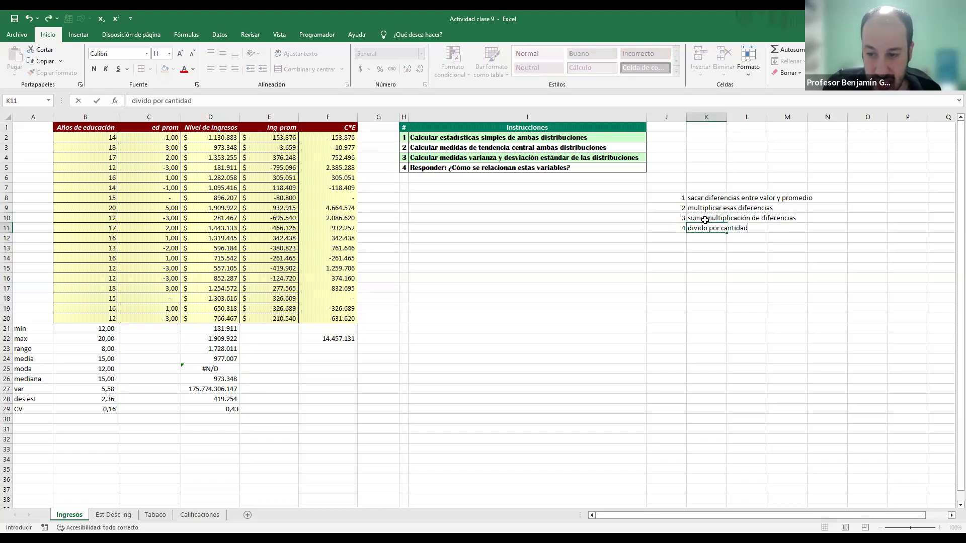
type(" de datos")
key("Return")
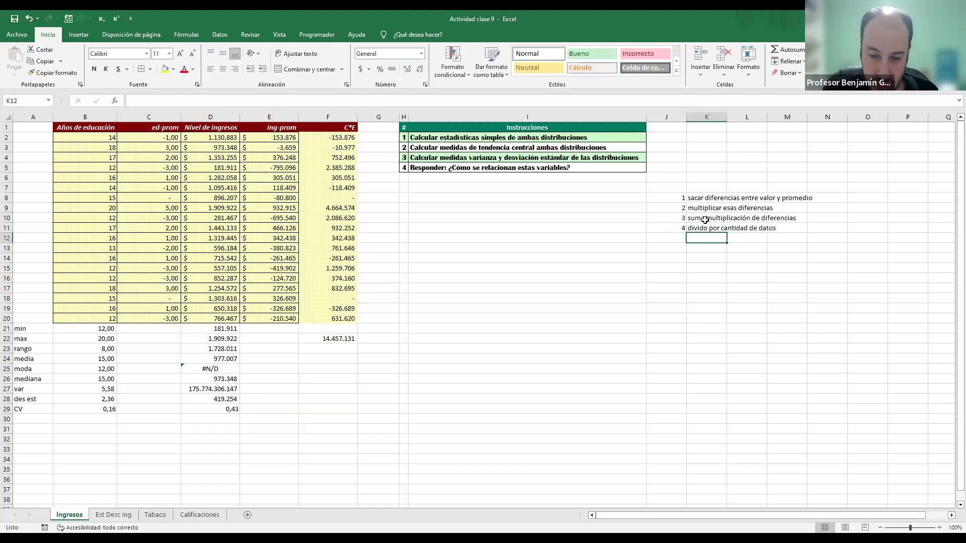
Step: Divide the sum in F22 by the data count, making the formula =SUMA(F2:F20)/CONTAR(F2:F20)
key("Left")
key("Left")
key("Left")
key("Left")
key("Left")
key("Left")
key("Down")
key("Down")
key("Down")
key("Down")
key("Right")
key("Right")
key("Down")
key("Down")
key("Down")
key("Down")
key("Down")
key("Down")
key("Left")
key("F2")
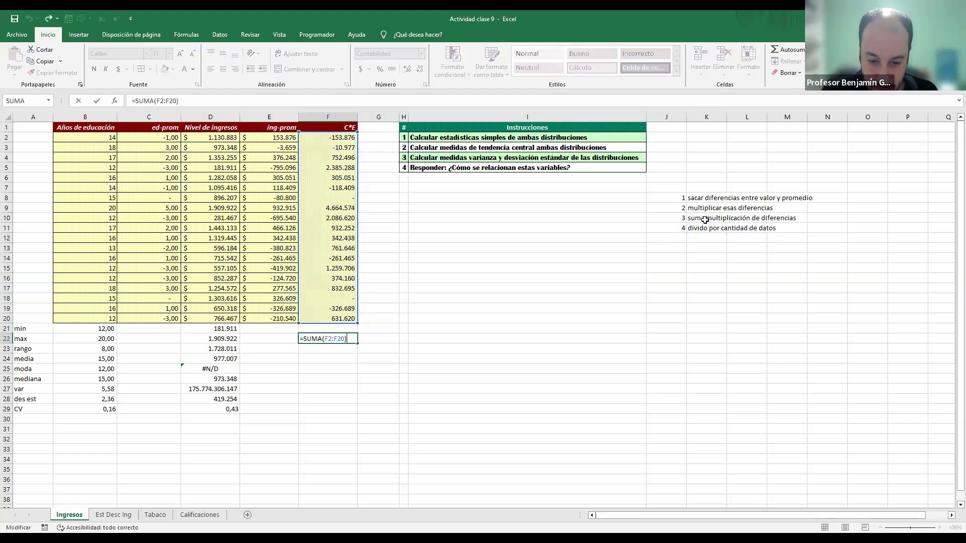
type("/")
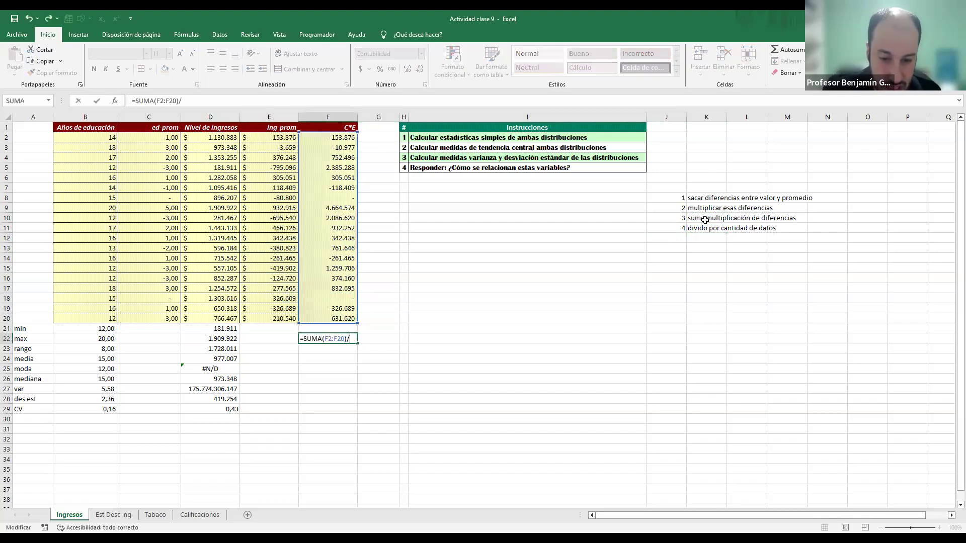
type("CONTAR(")
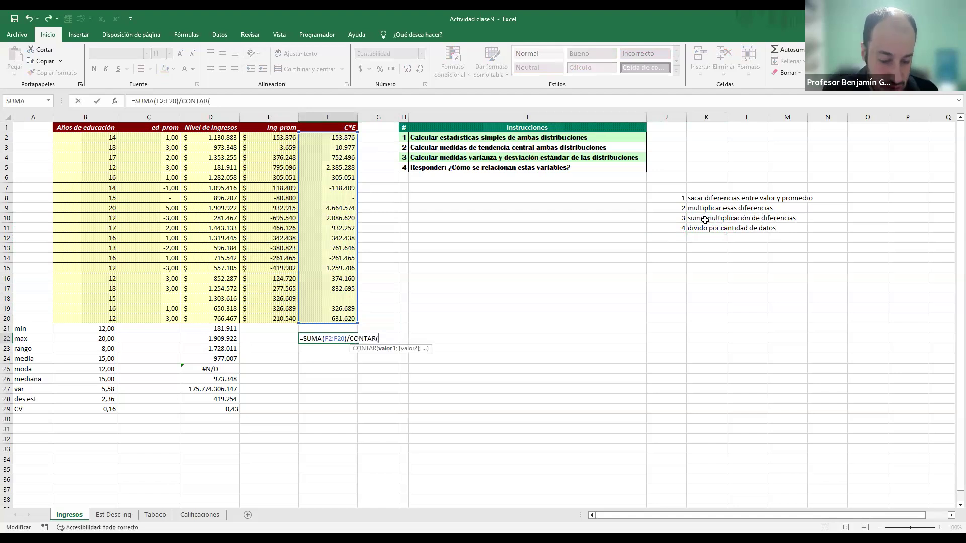
key("Return")
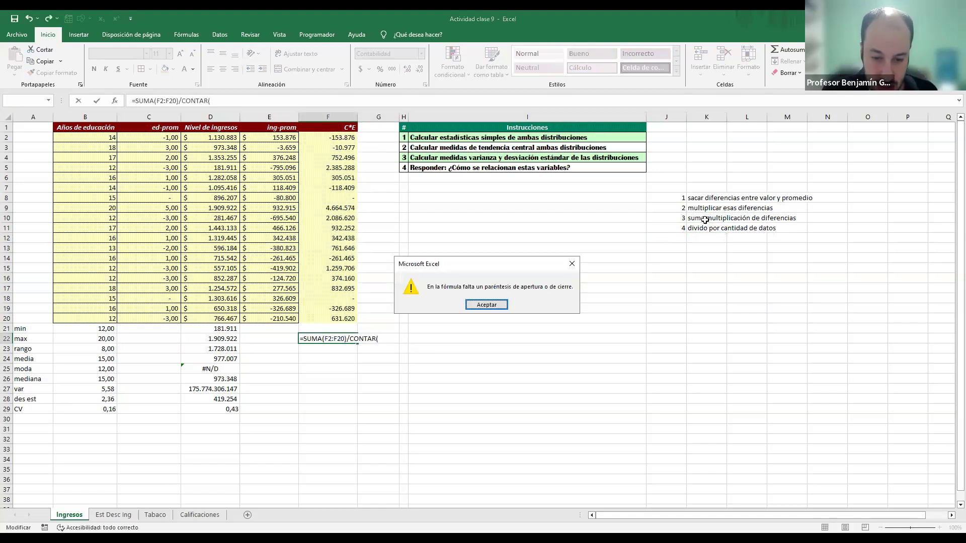
key("Return")
key("Up")
key("Up")
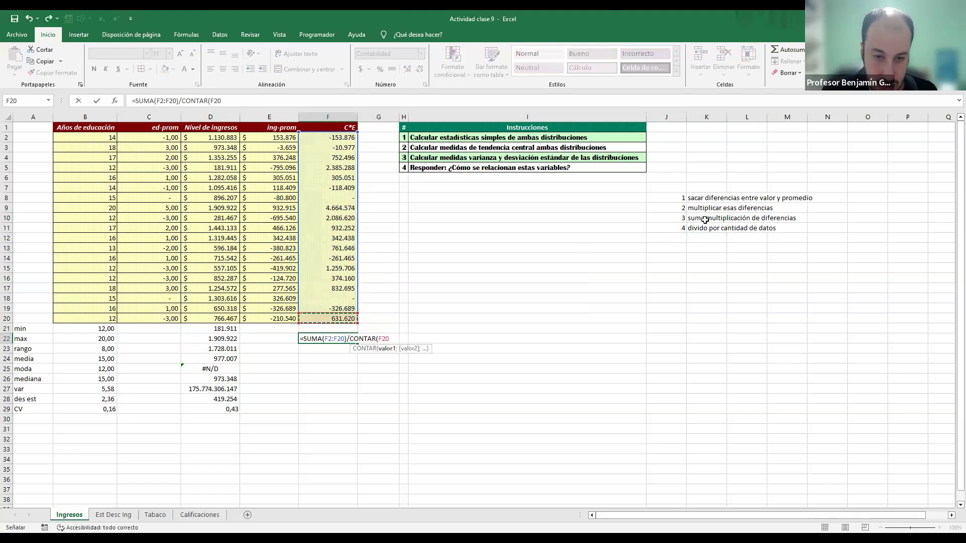
key("ctrl+shift+Up")
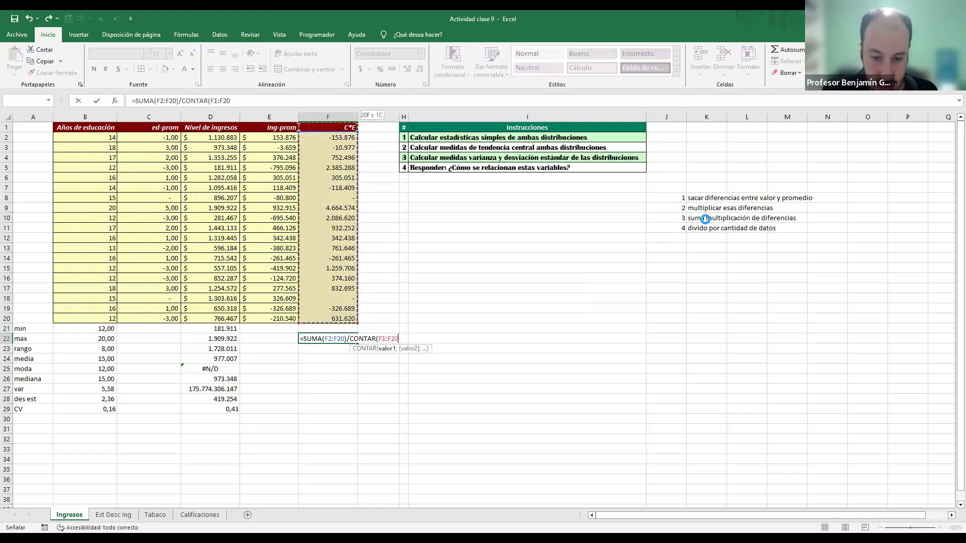
key("Return")
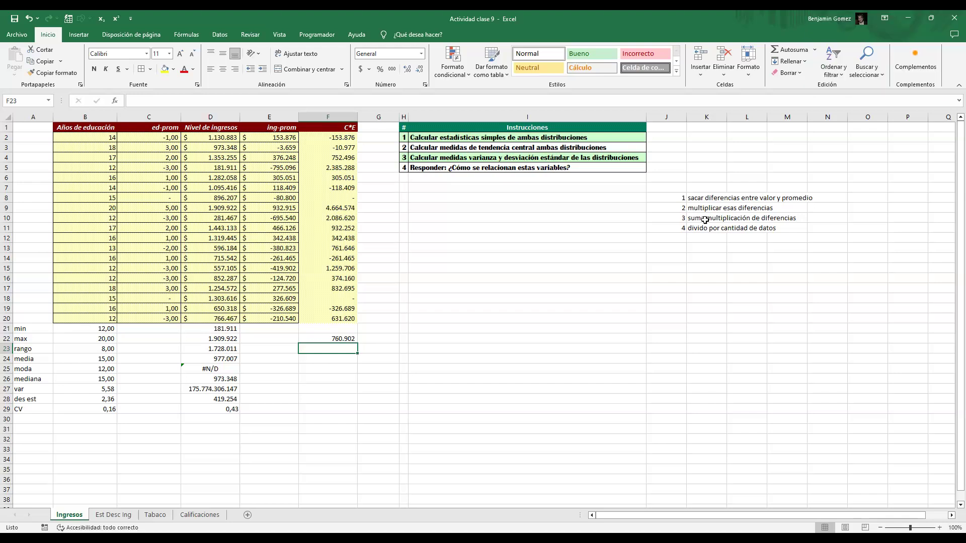
Step: Calculate the population covariance of education years and income in F23 with =COVARIANCE.P(B2:B20;D2:D20)
type("=cov")
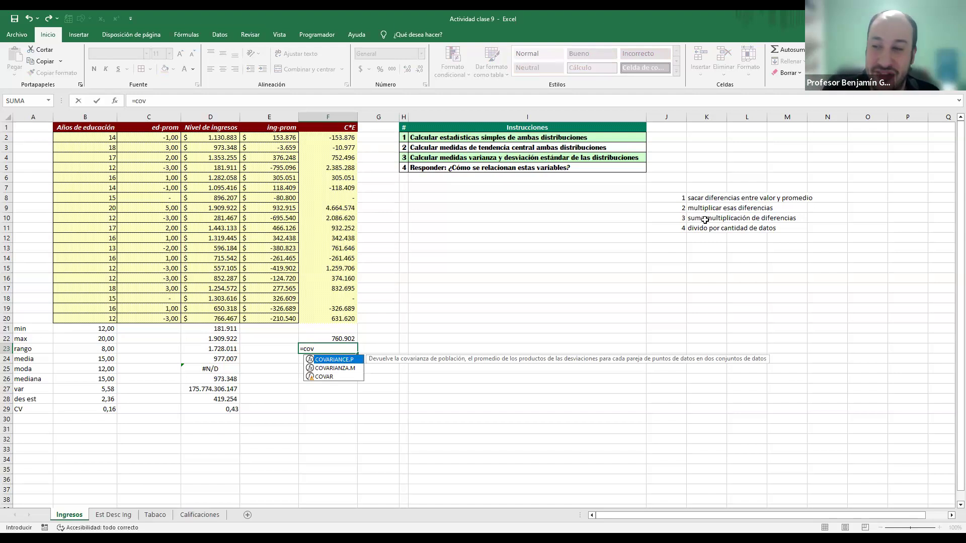
key("Tab")
key("Up")
key("Left")
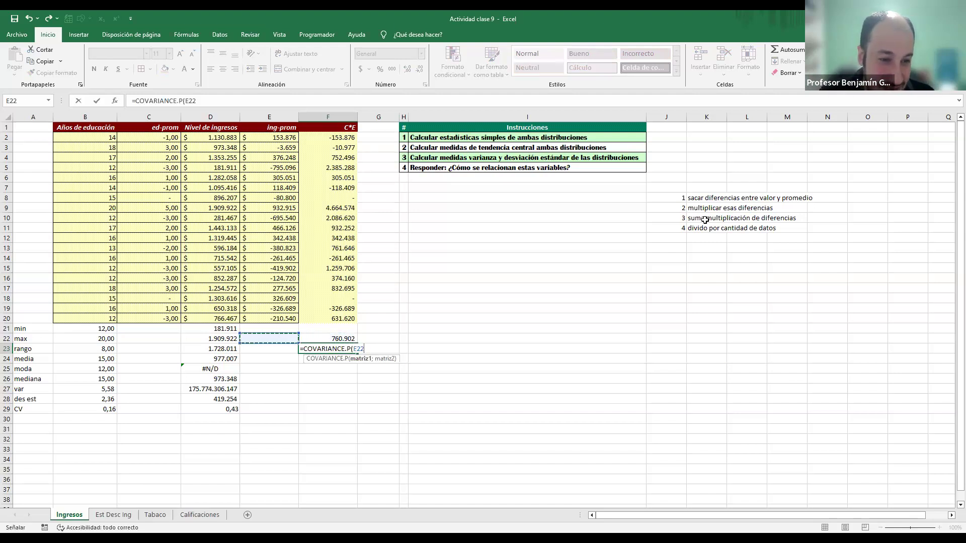
key("Left")
key("Left")
key("Left")
key("Up")
key("Up")
key("ctrl+shift+Up")
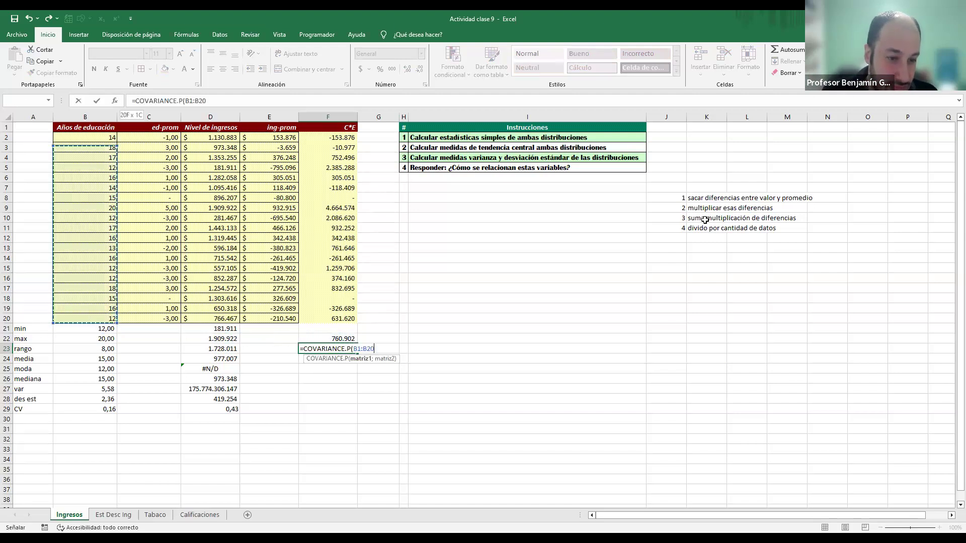
key("shift+Down")
type(";")
key("Up")
key("Up")
key("Up")
key("Left")
key("Left")
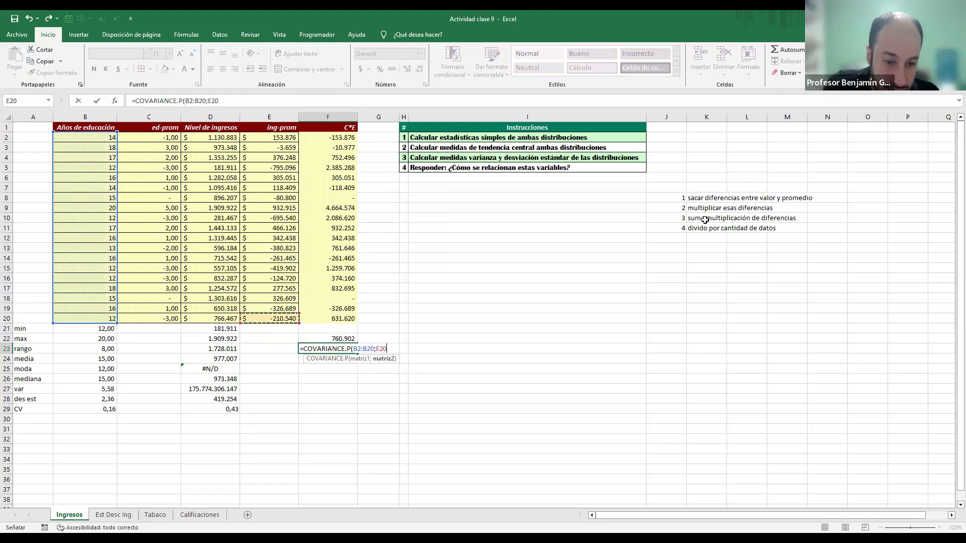
key("ctrl+shift+Up")
key("ctrl+Return")
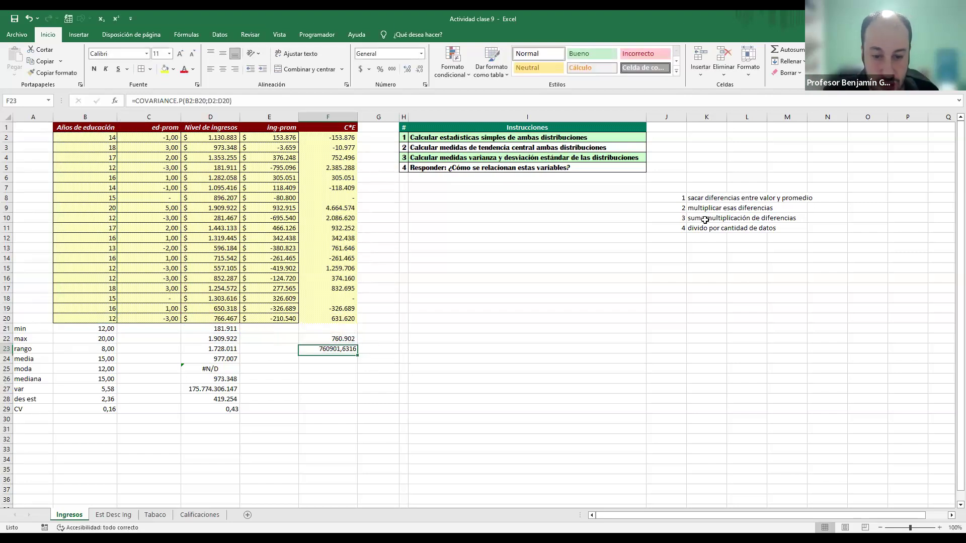
Step: Copy the number format of F22 onto the covariance result in F23
key("Up")
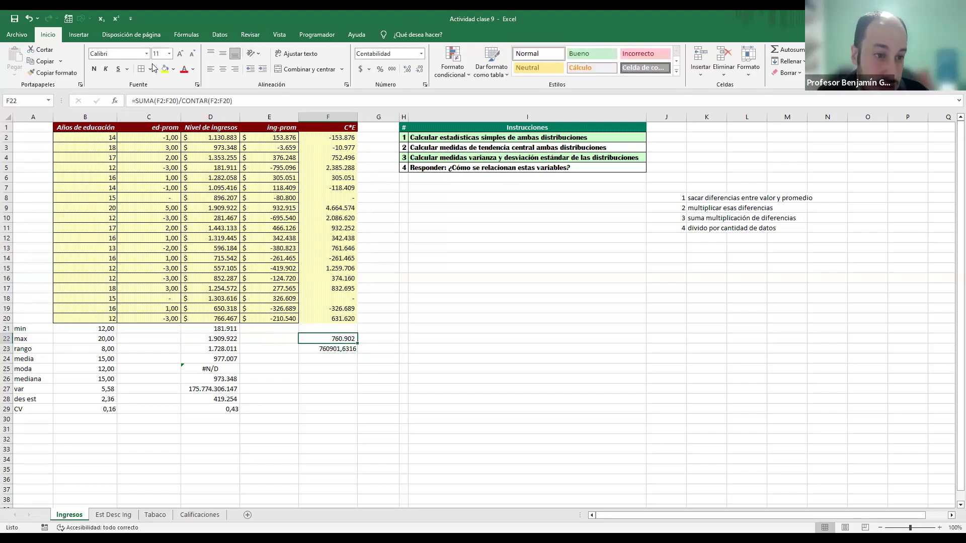
left_click(52, 72)
left_click(328, 349)
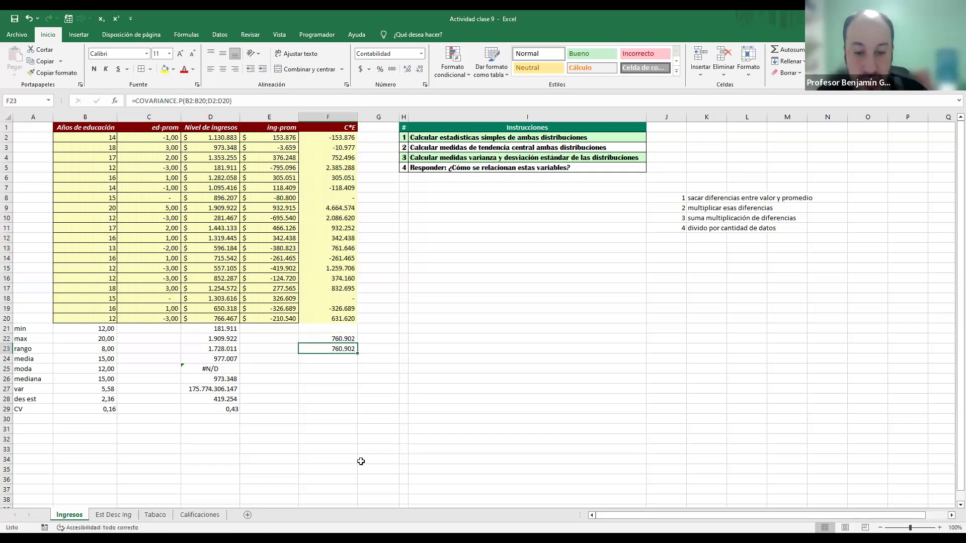
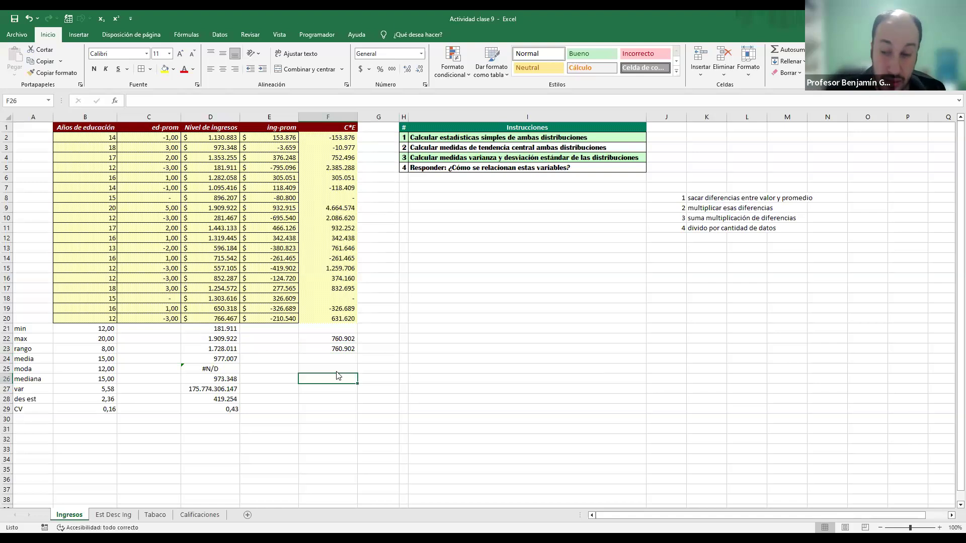
Step: Calculate the correlation coefficient in F26 with COEF.DE.CORREL for education years in B2:B20 and income in D2:D20
type("=")
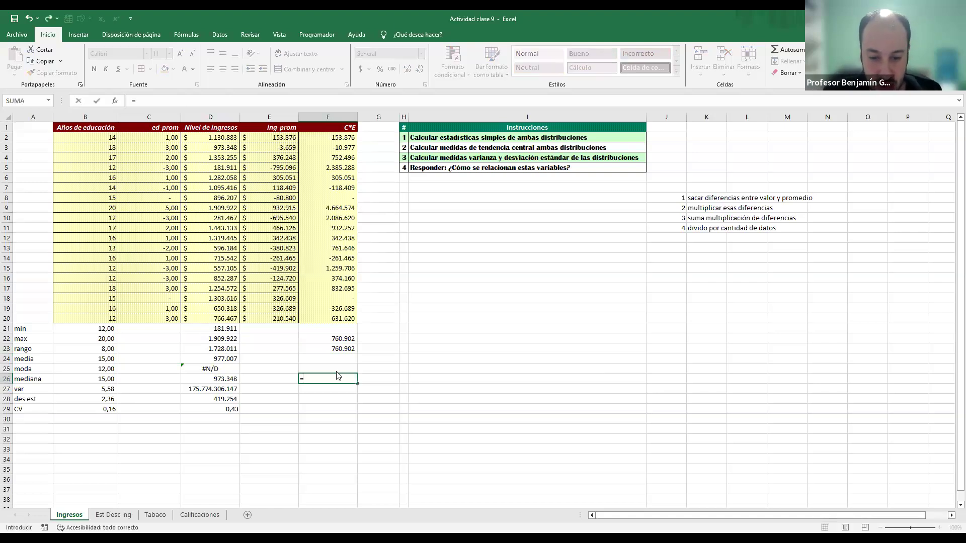
type("coef")
key("Tab")
key("Up")
key("Up")
key("Up")
key("Up")
key("Up")
key("Up")
key("Left")
key("Left")
key("Left")
key("Left")
key("ctrl+shift+Up")
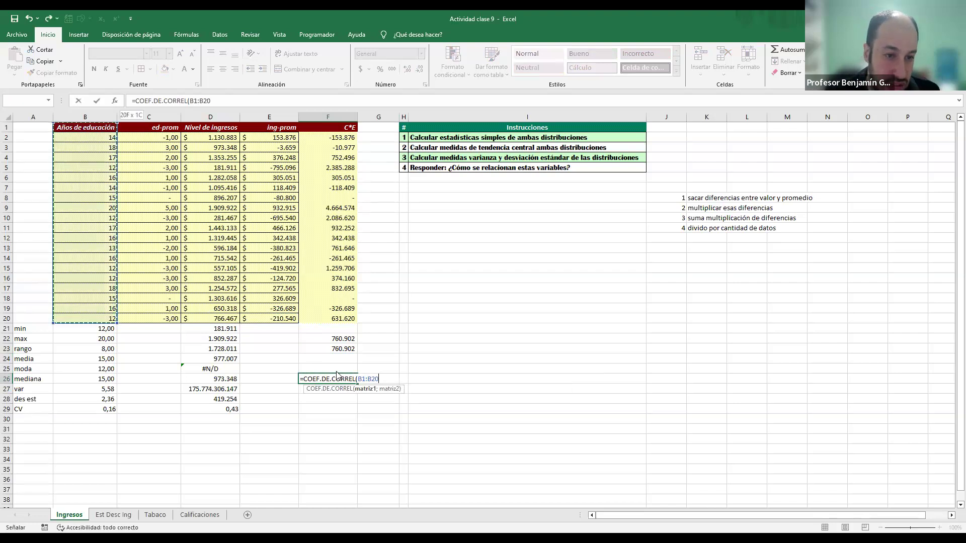
key("shift+Down")
type(";")
key("Up")
key("Up")
key("Up")
key("Left")
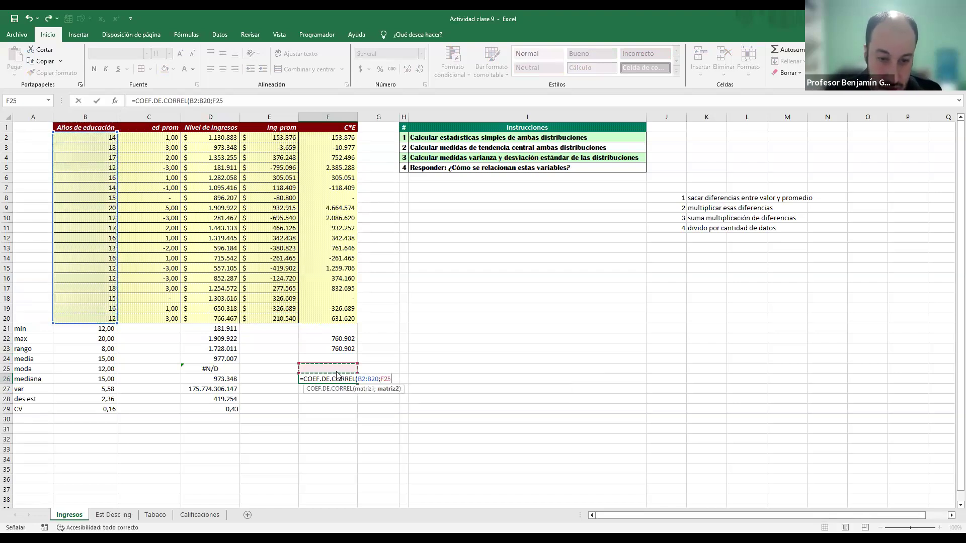
key("Up")
key("Up")
key("Up")
key("Left")
key("ctrl+shift+Up")
key("Return")
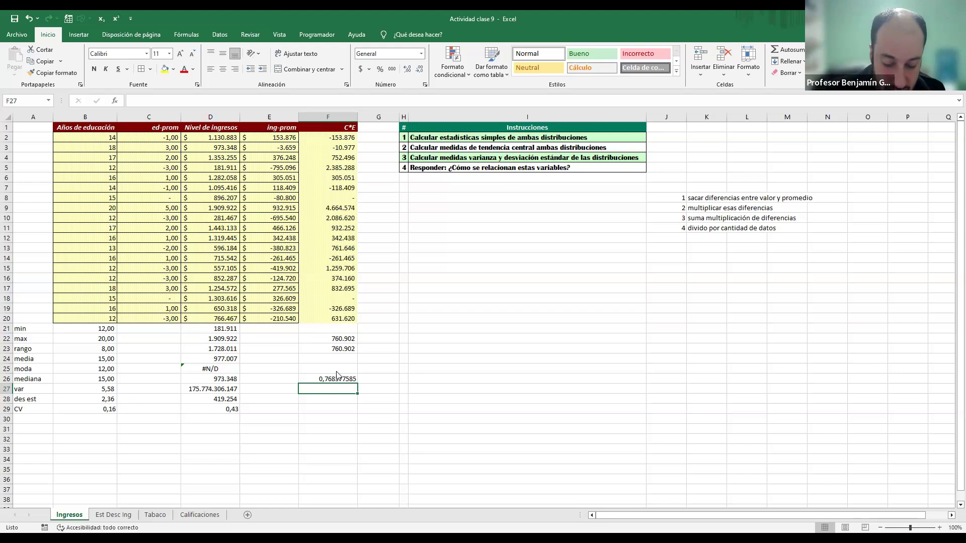
Step: Enter the manual correlation in F27 as =F22/B28*D28, from the covariance and both standard deviations
type("=")
key("Up")
key("Up")
key("Up")
key("Up")
key("Up")
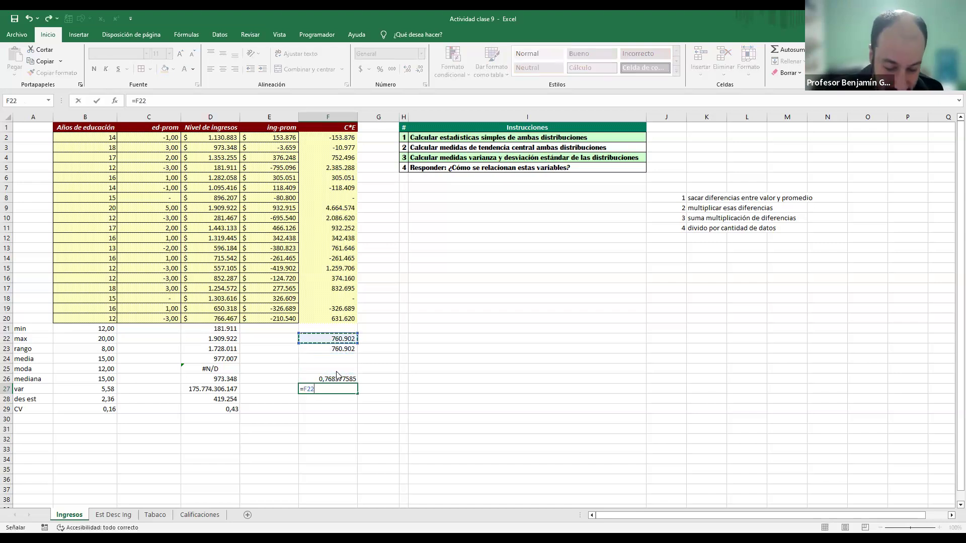
type("/")
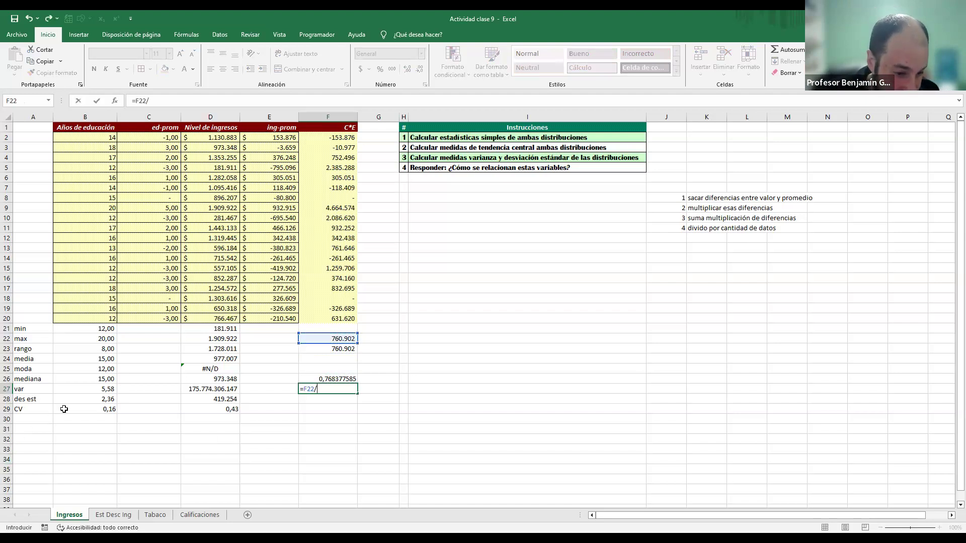
left_click(99, 400)
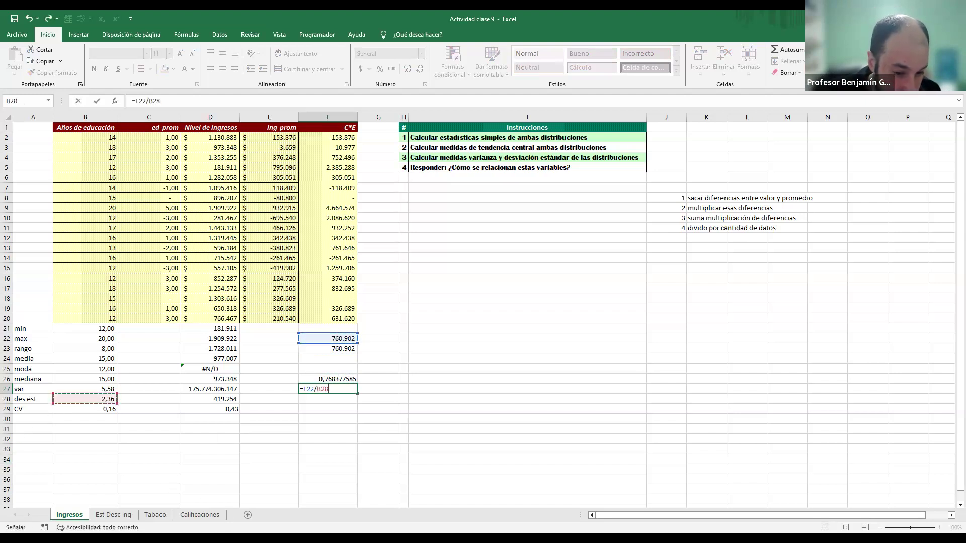
type("*")
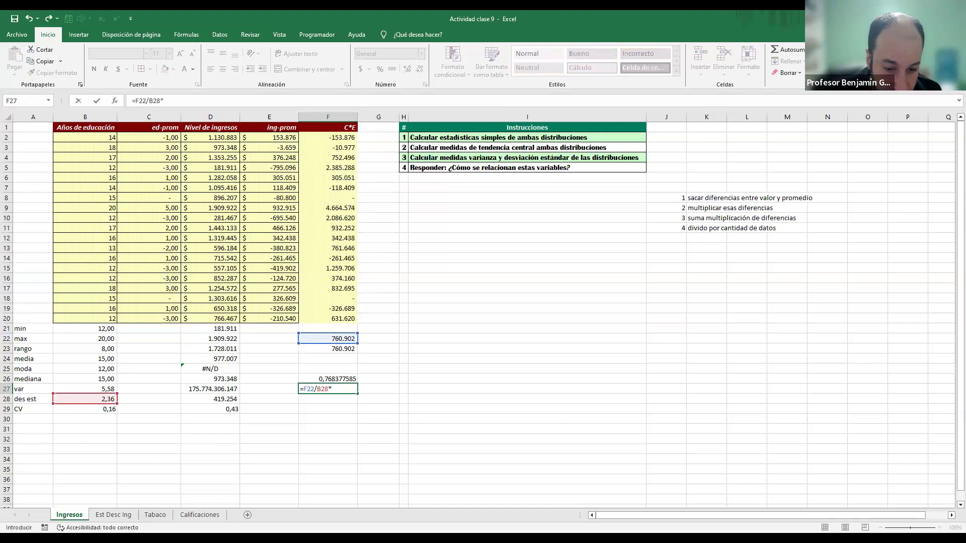
left_click(226, 399)
key("Return")
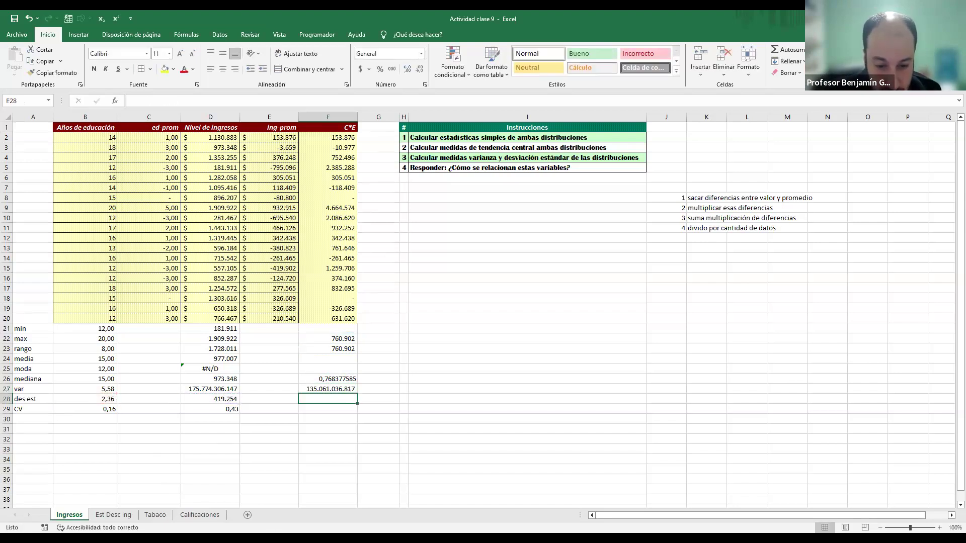
Step: Correct the manual correlation in F27 to =F22/(B28*D28) and display it with three decimals
key("Up")
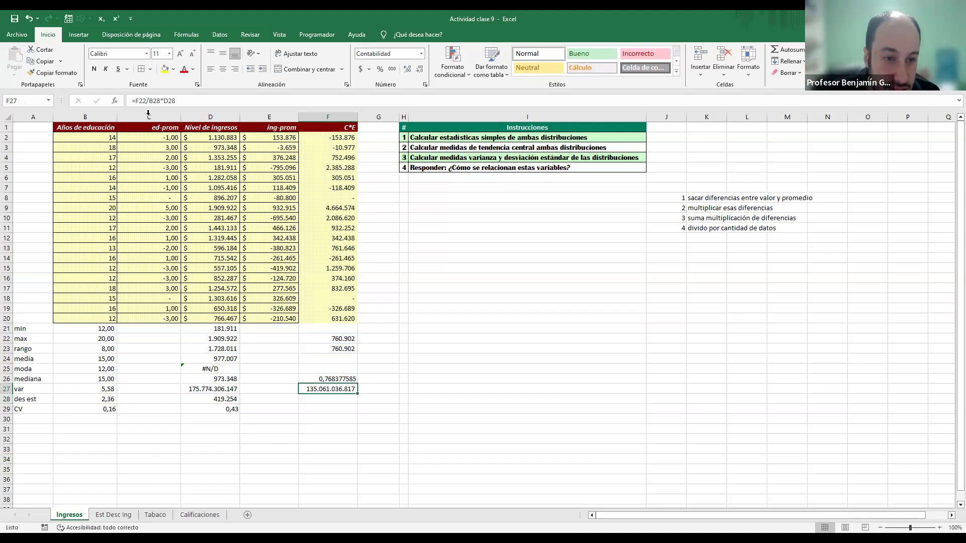
left_click(149, 101)
type("(")
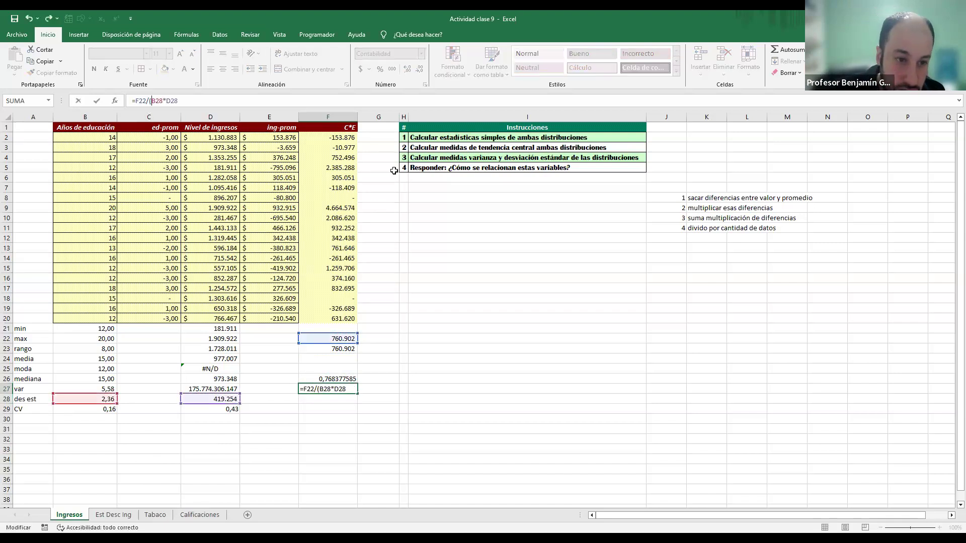
key("Return")
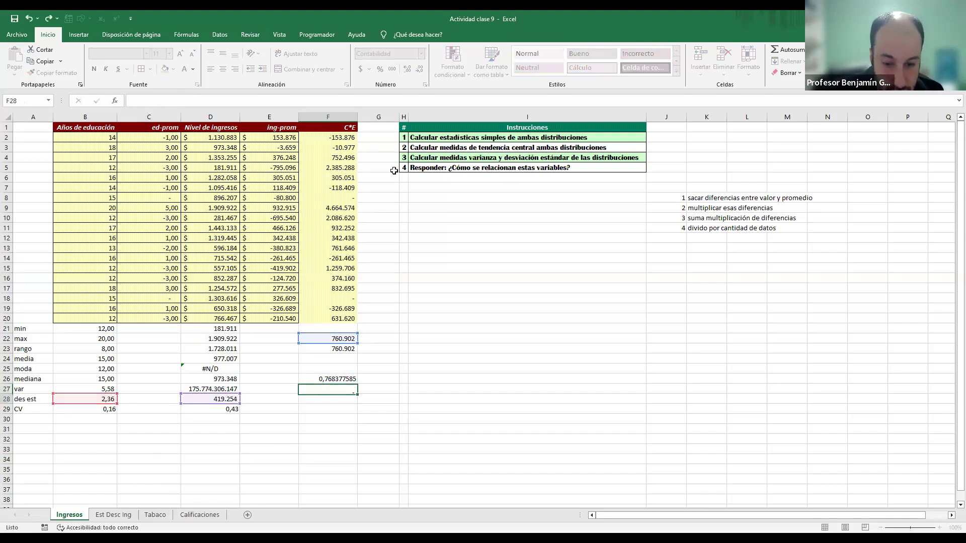
key("Up")
left_click(407, 69)
left_click(407, 69)
left_click(407, 69)
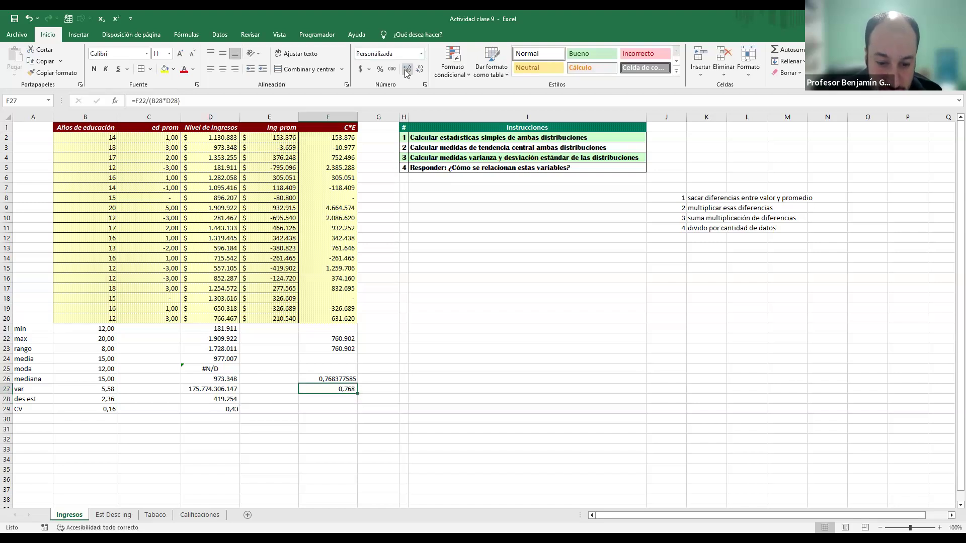
Step: Compare the function-based and manual correlations in G26 with the formula =F26=F27
left_click(383, 358)
key("Down")
key("Down")
type("=")
key("Left")
type("=")
key("Left")
key("Down")
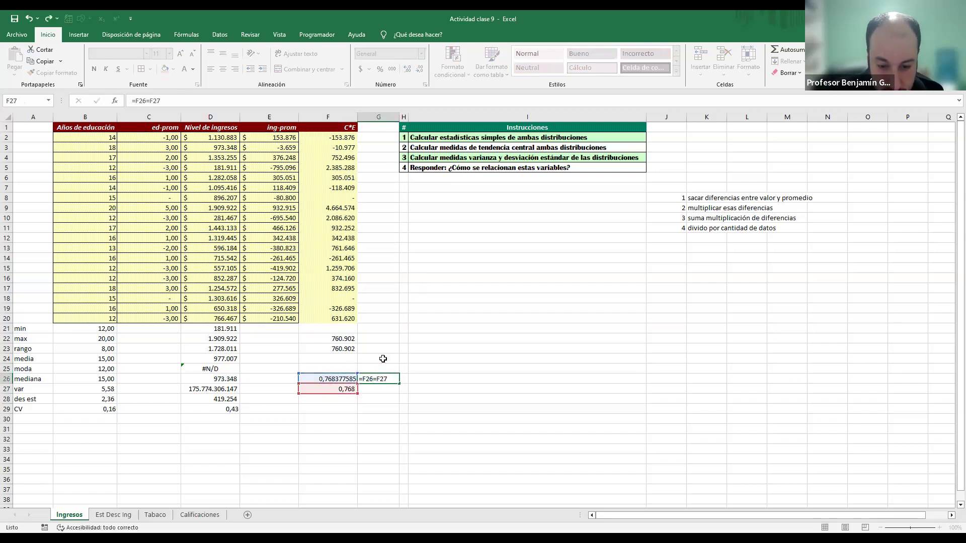
key("Return")
key("Up")
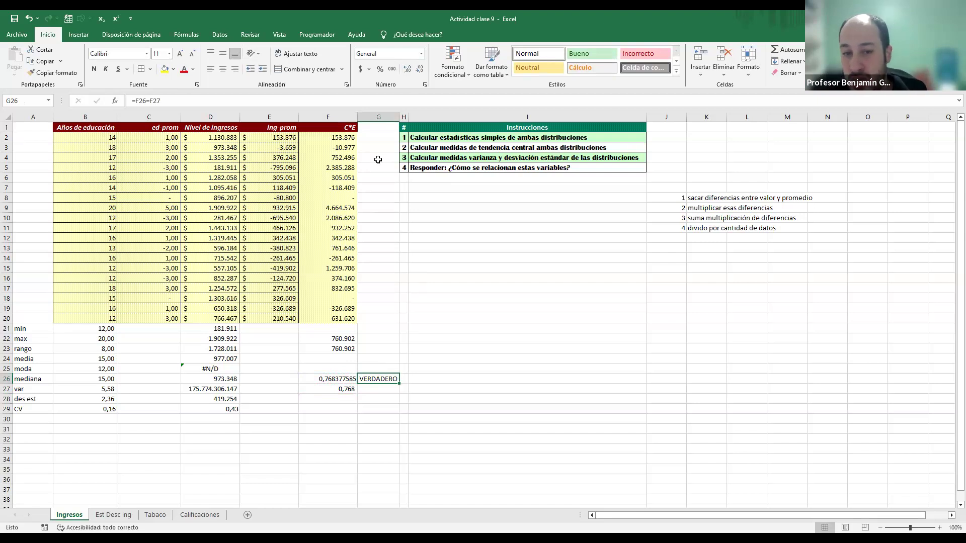
left_click(413, 169)
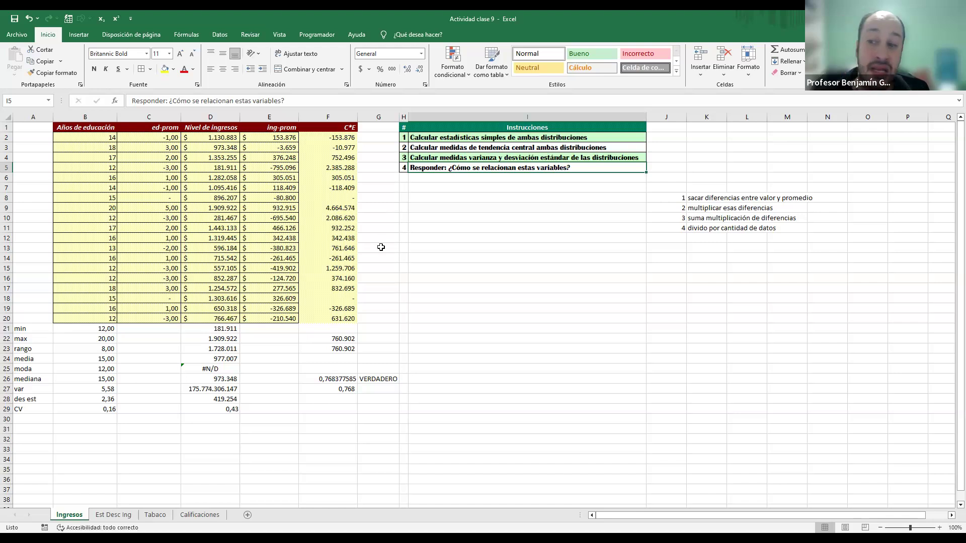
left_click(85, 116)
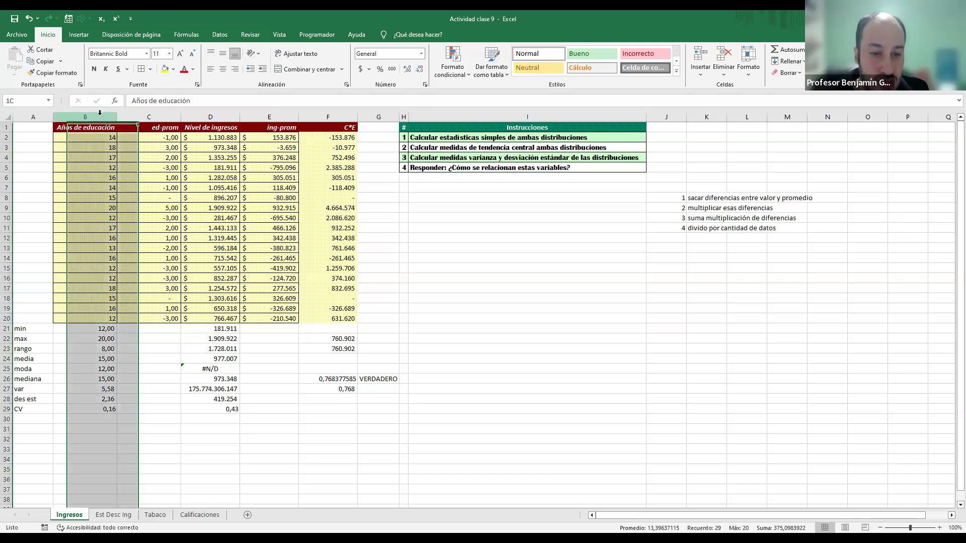
left_click(201, 115)
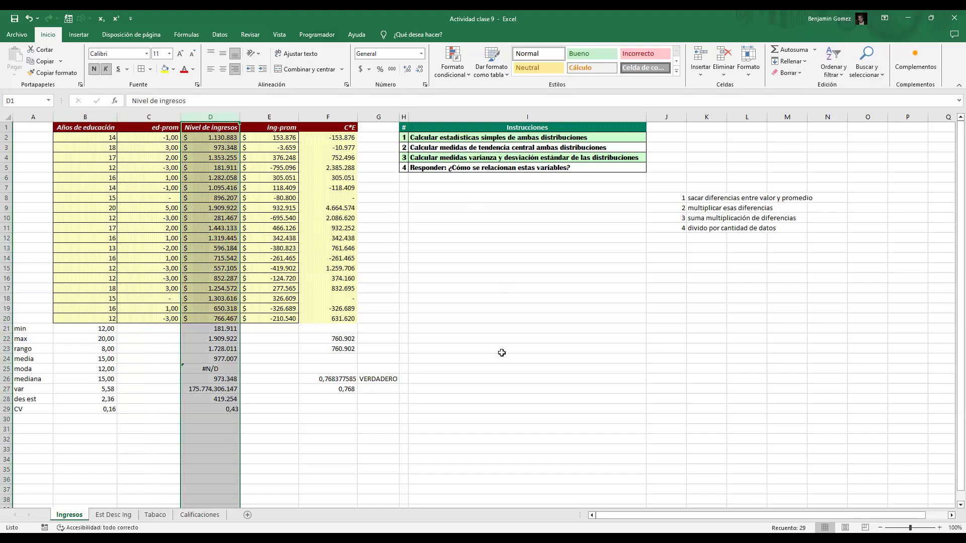
Step: Clear the manual correlation in F27 and re-enter it as =F22/(B28*D28)
left_click(345, 390)
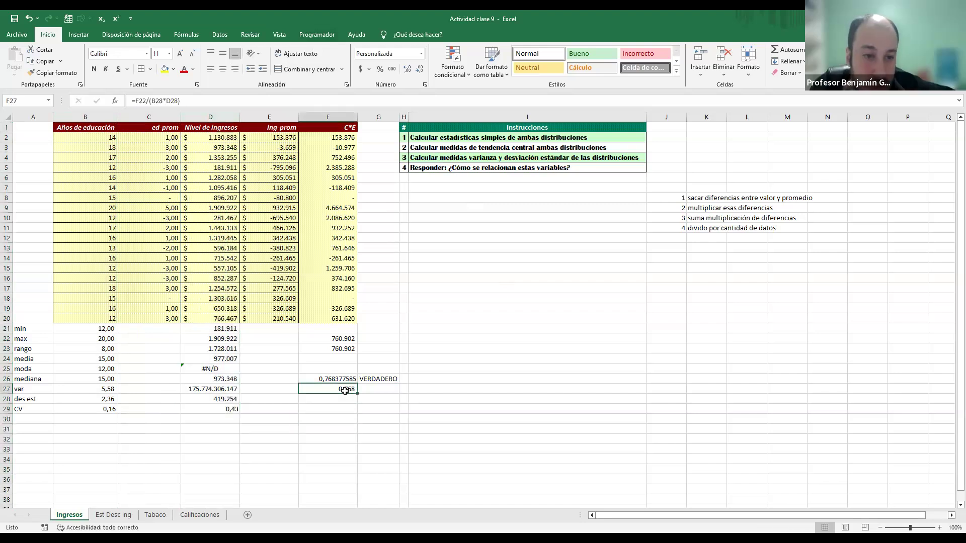
key("Delete")
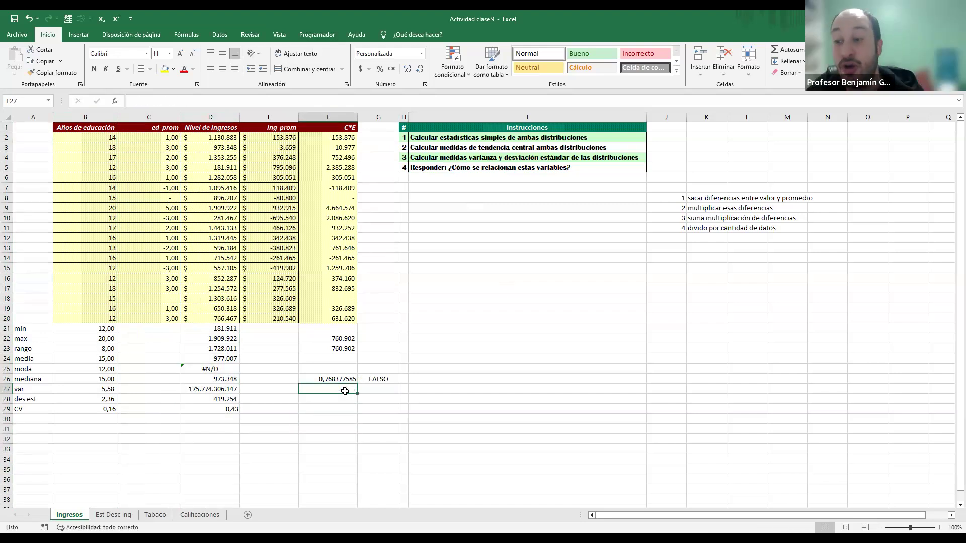
type("=")
key("Up")
key("Up")
key("Up")
key("Up")
key("Up")
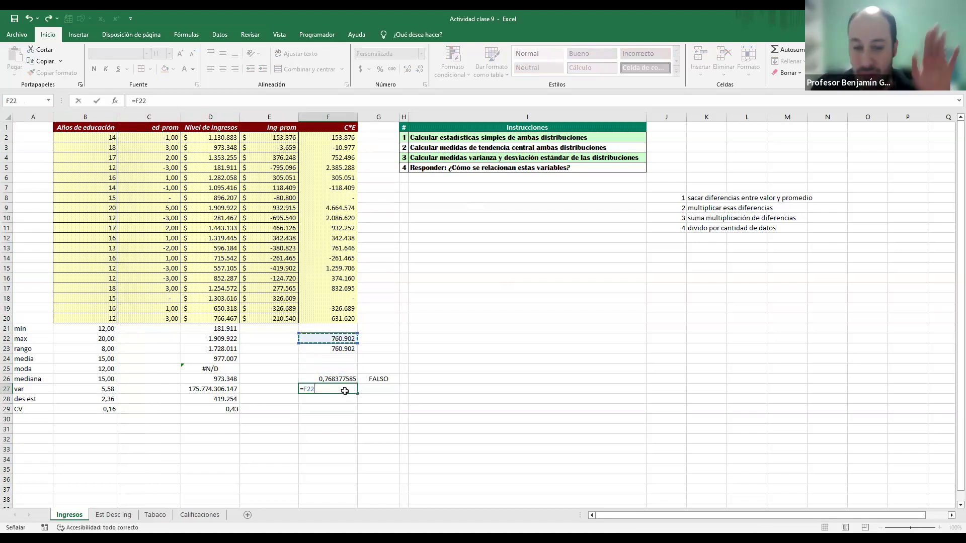
type("/")
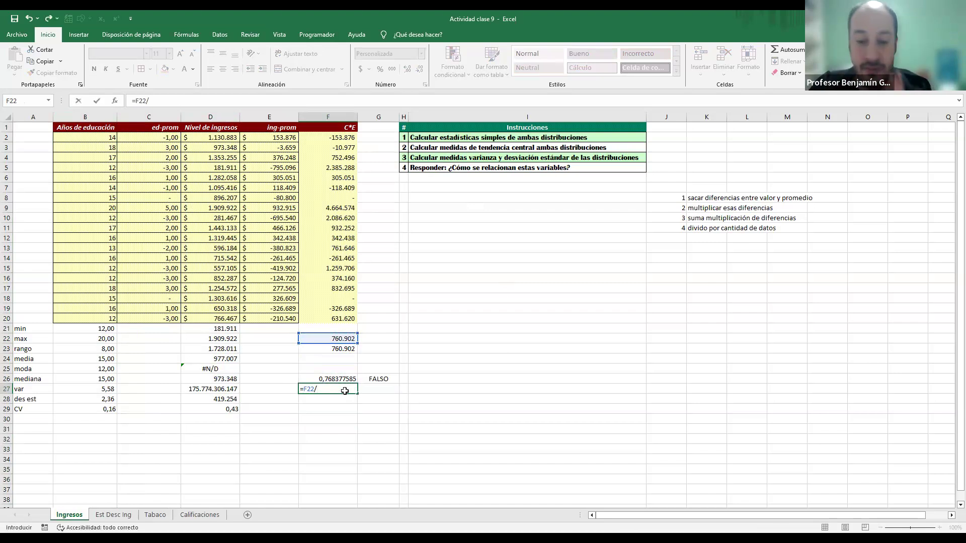
type("(")
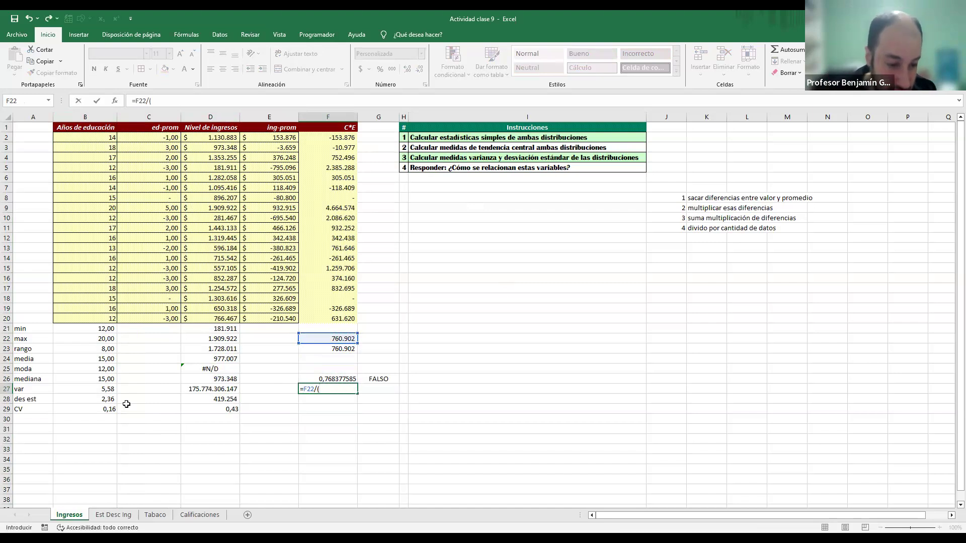
left_click(91, 400)
type("*")
left_click(229, 400)
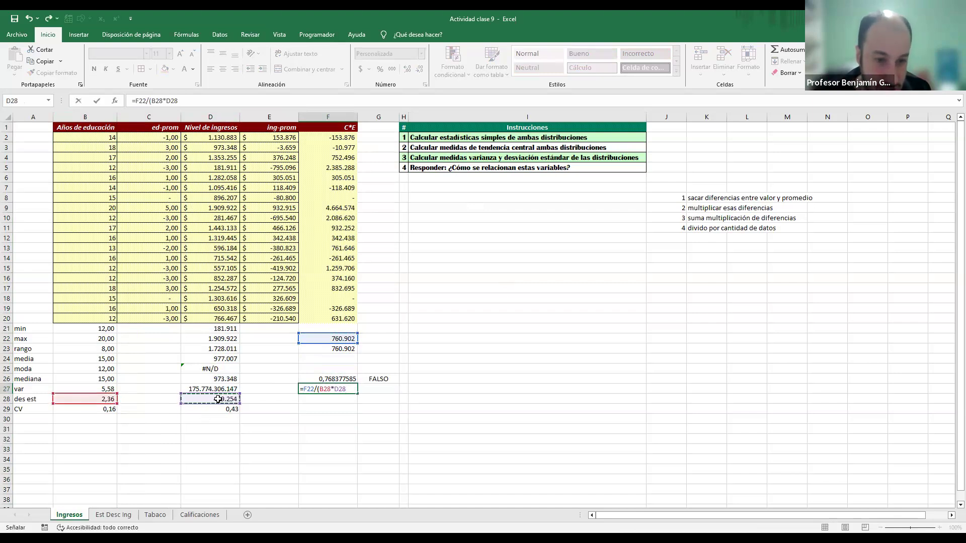
type(")")
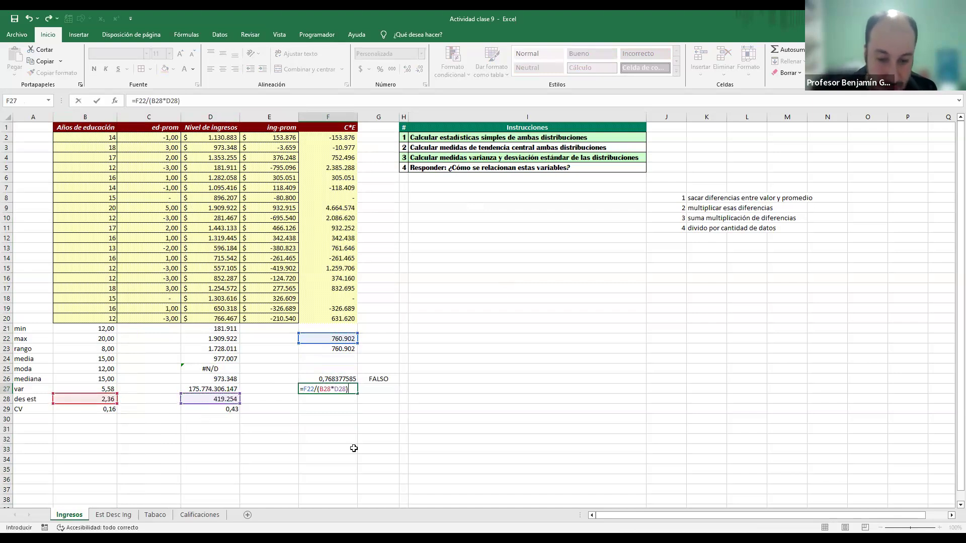
key("Return")
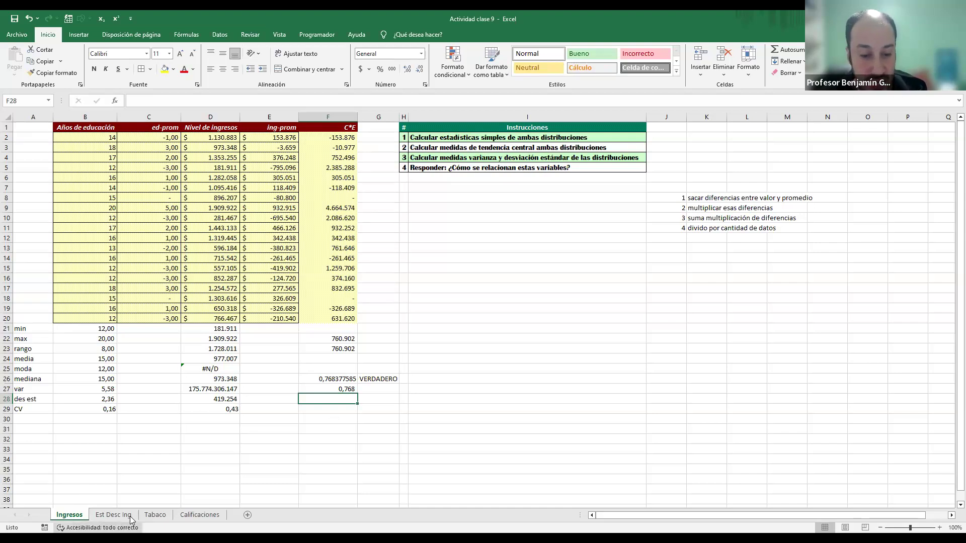
Step: Open the Tabaco sheet and review its five instructions, including the covariance and correlation tasks
left_click(148, 515)
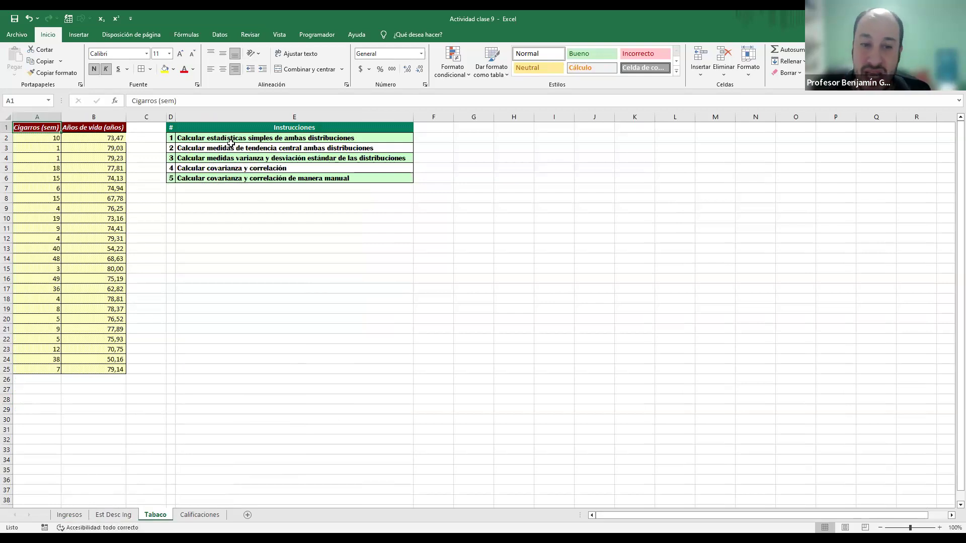
left_click_drag(233, 140, 234, 157)
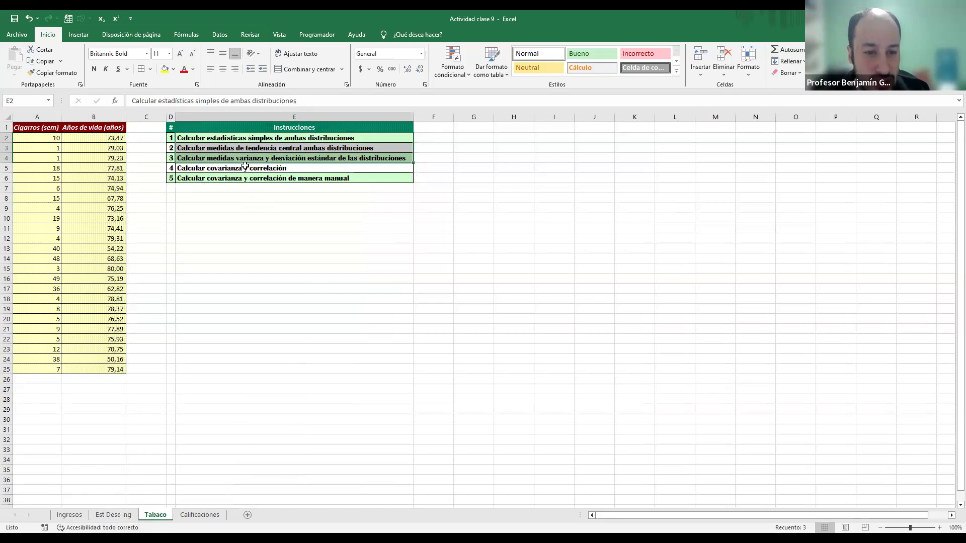
left_click(245, 169)
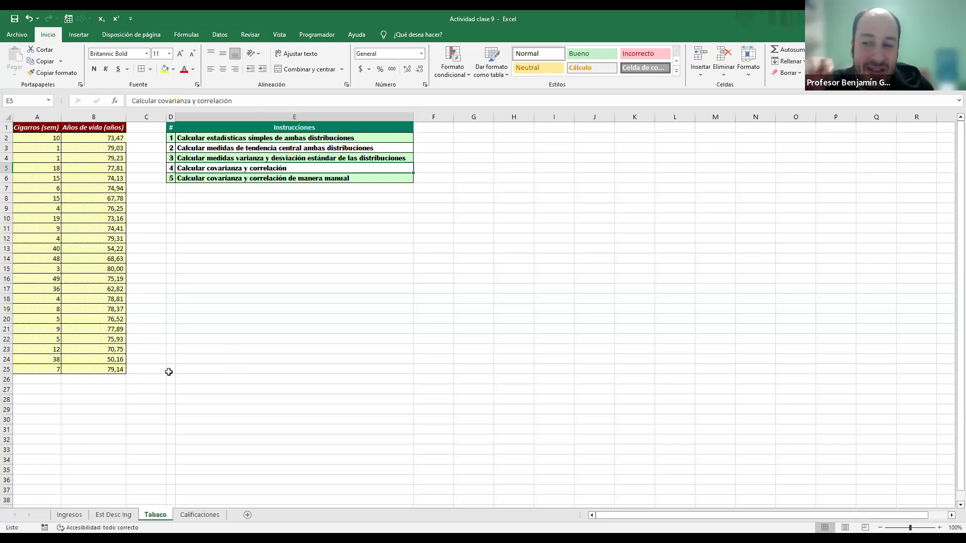
left_click(262, 179)
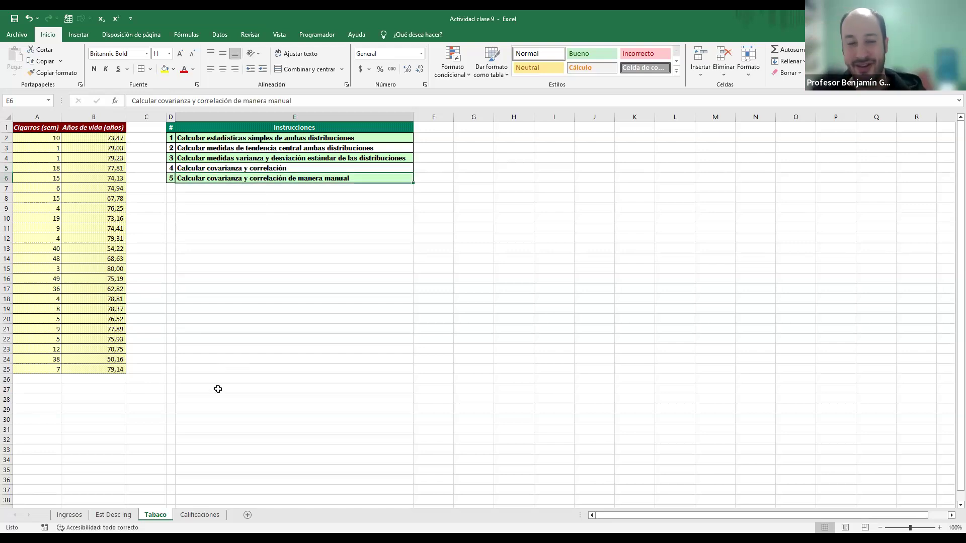
Step: Examine the weekly cigarettes and years of life columns, comparing the paired values in rows 2 and 24
left_click(94, 117)
left_click(150, 114)
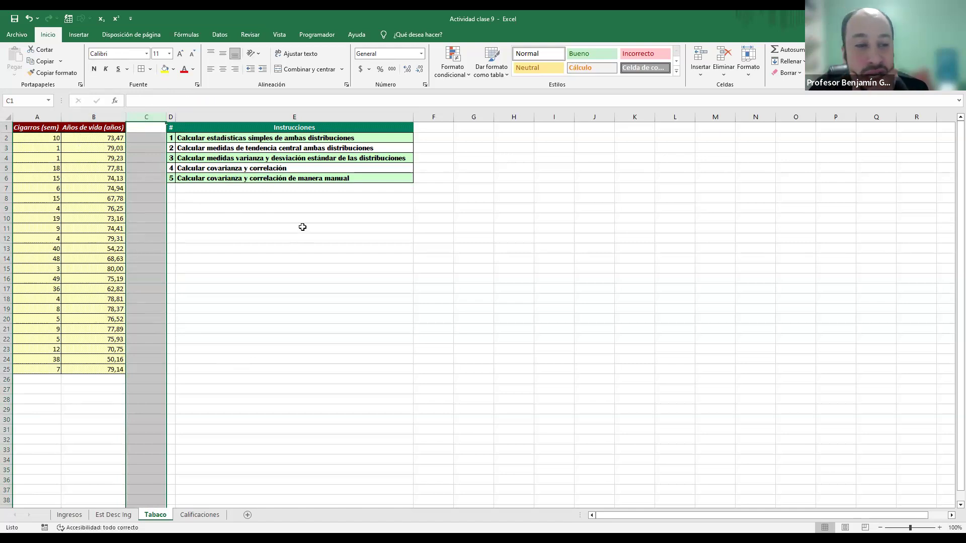
left_click(27, 128)
left_click(115, 127)
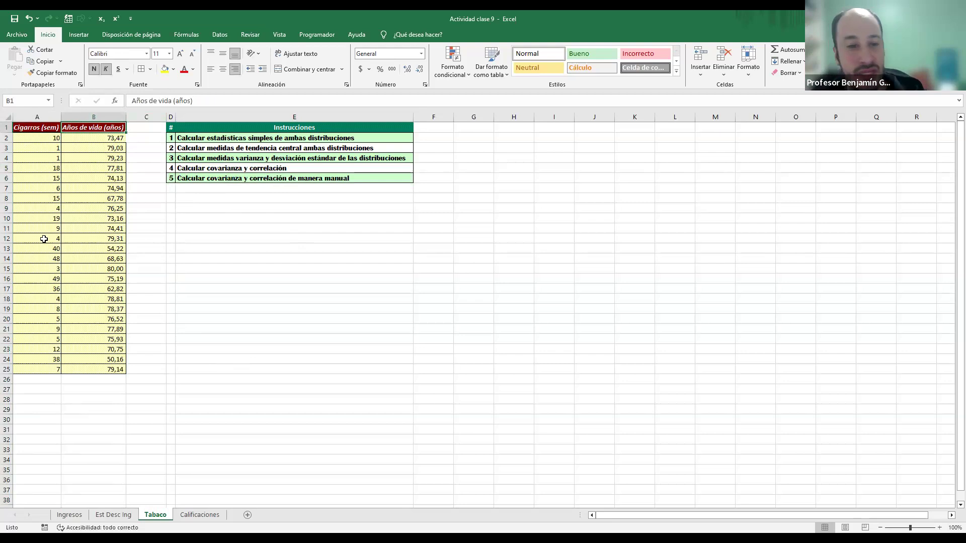
left_click(52, 137)
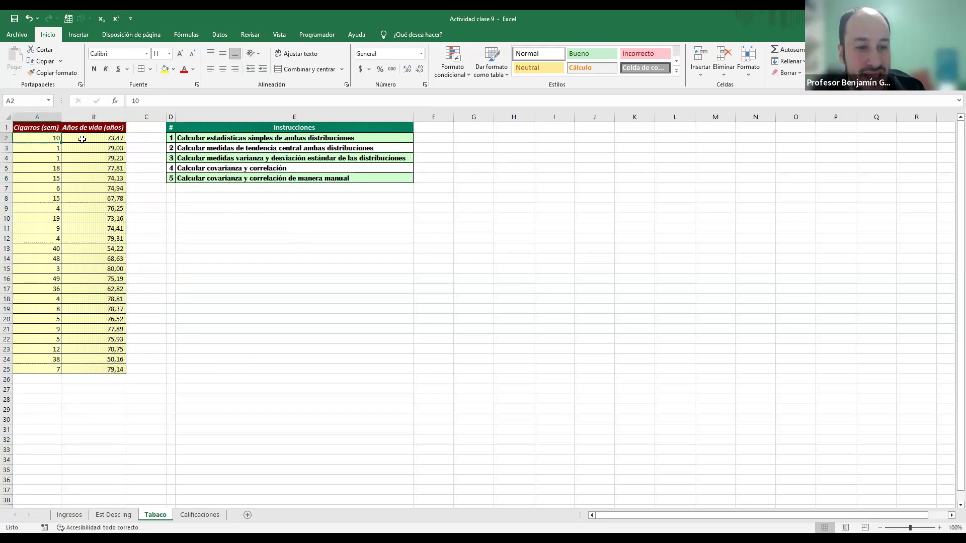
left_click(82, 139)
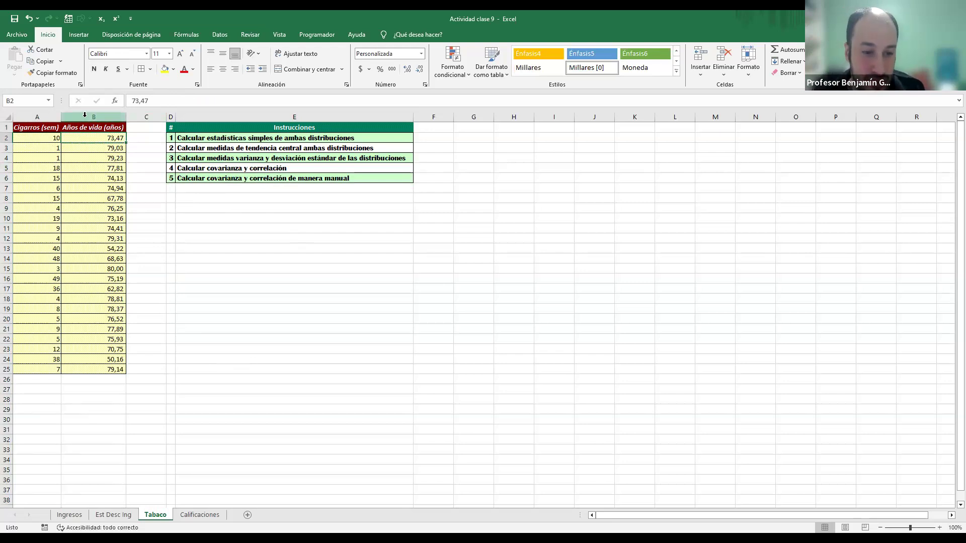
left_click(50, 359)
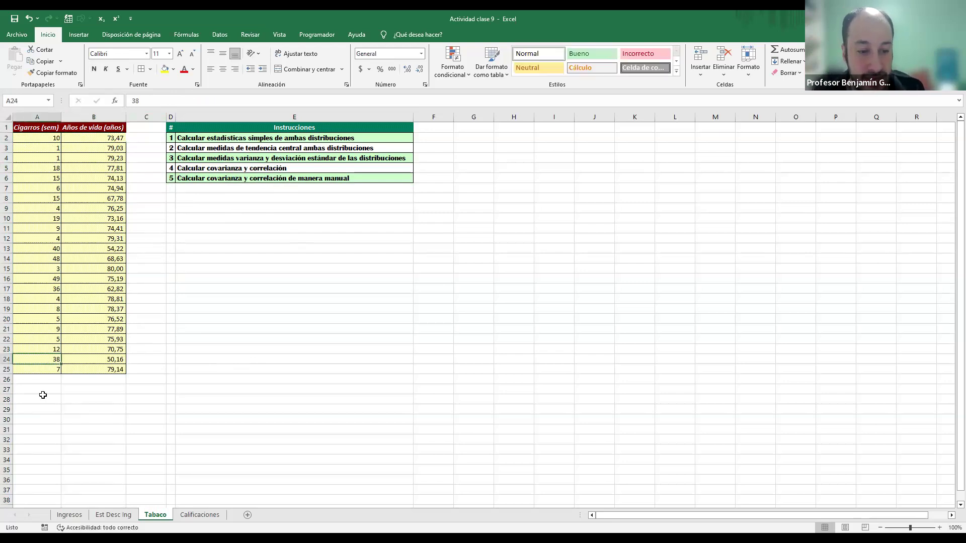
left_click(106, 358)
left_click(59, 359)
left_click(80, 361)
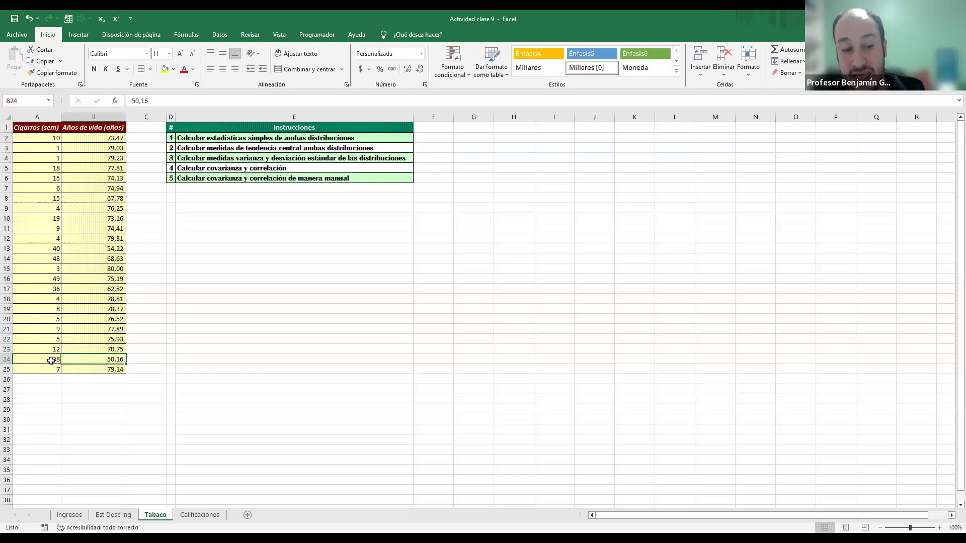
left_click(47, 360)
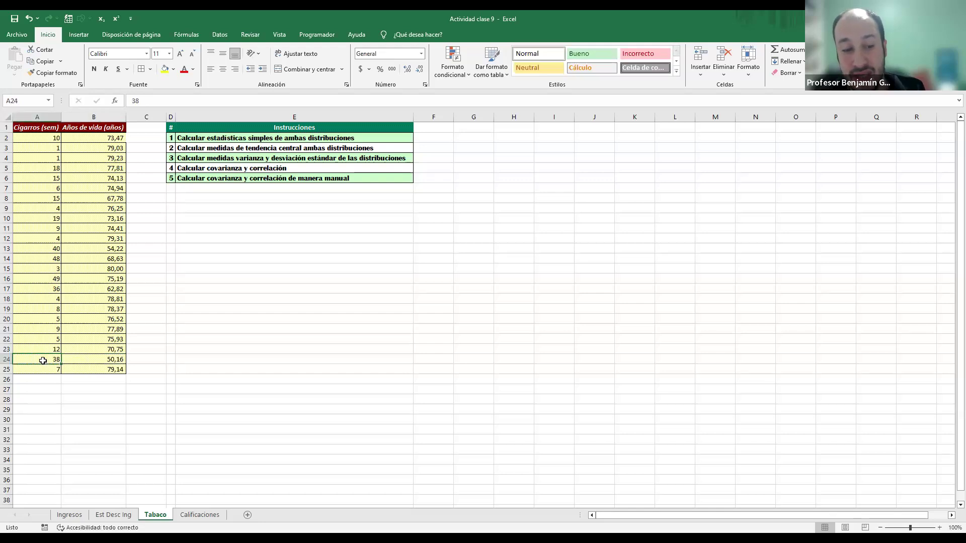
left_click(81, 361)
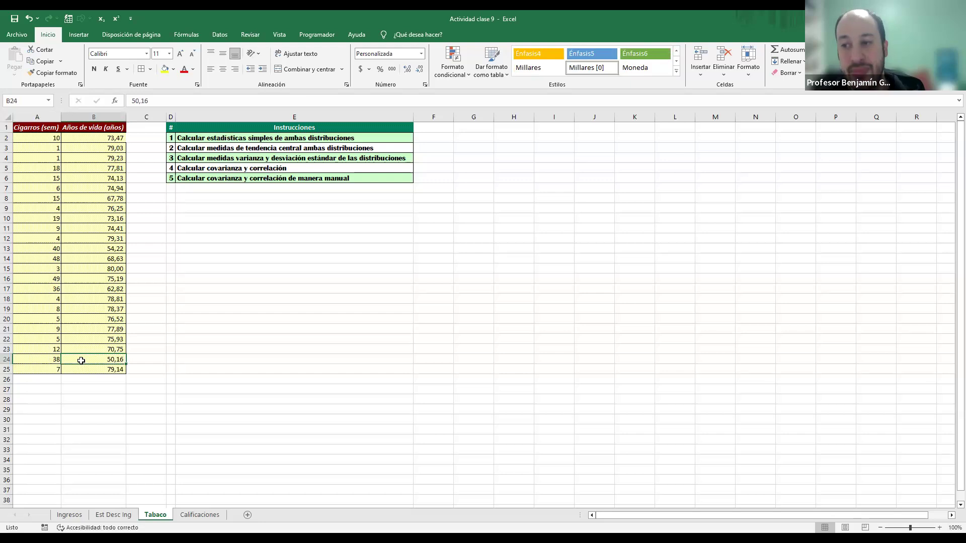
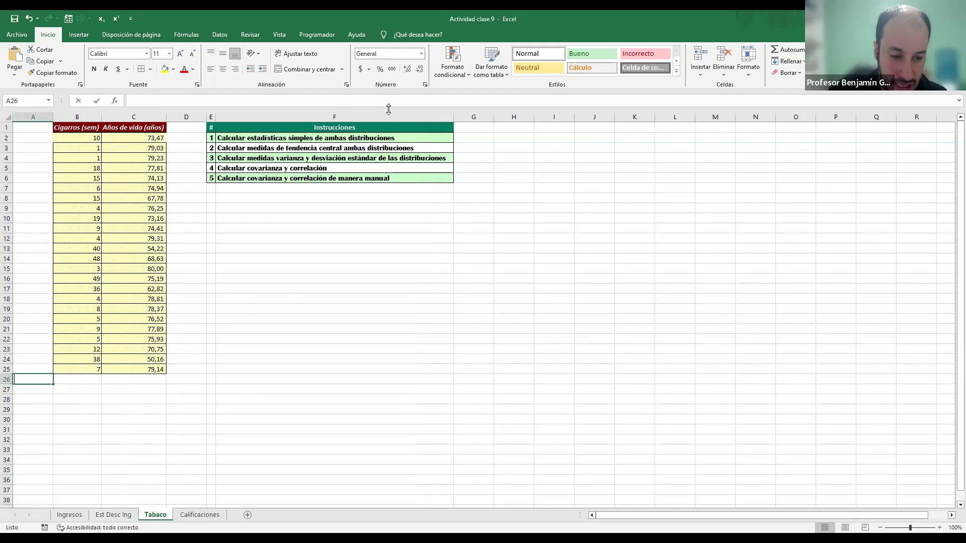
Step: Label A26 to A31 as min, max, rango, media, moda and mediana below the data
type("max")
key("Return")
type("rango")
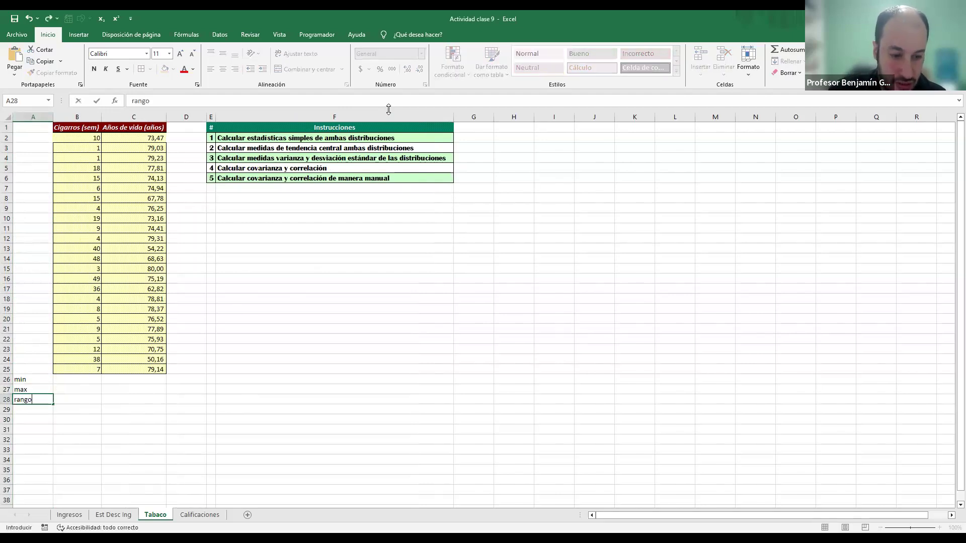
key("Return")
type("media")
key("Return")
type("moda")
key("Return")
type("mediana")
key("Return")
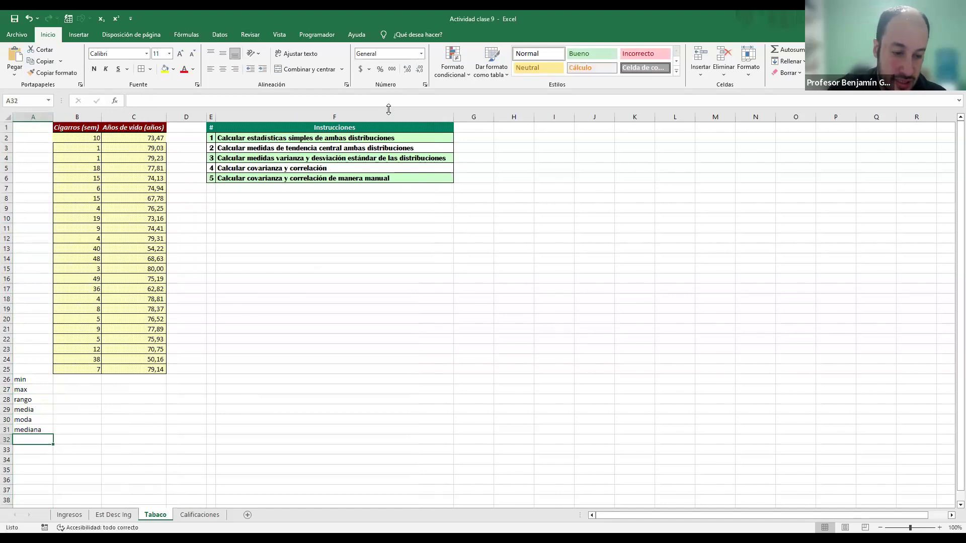
Step: Add the row labels var, desv est and CV in A32 to A34
type("var")
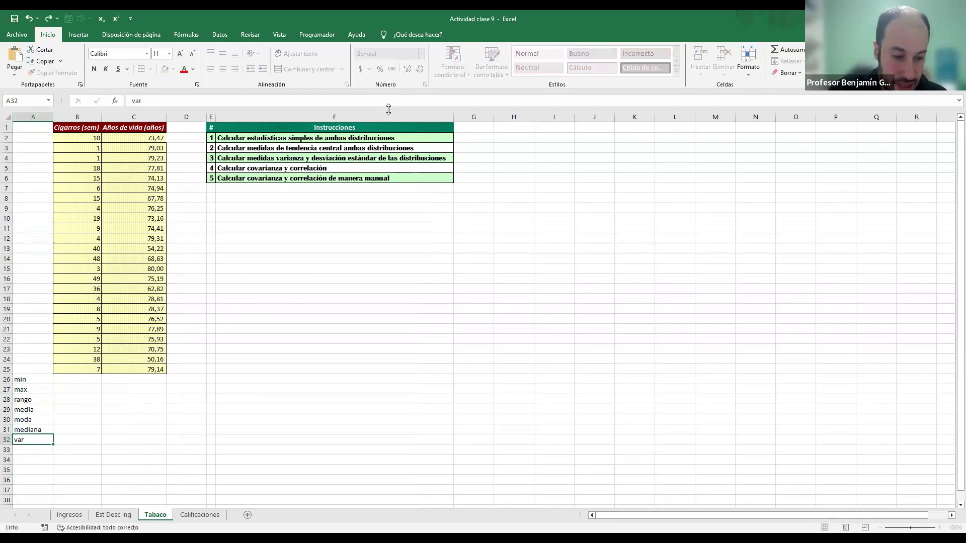
key("Return")
type("desv est")
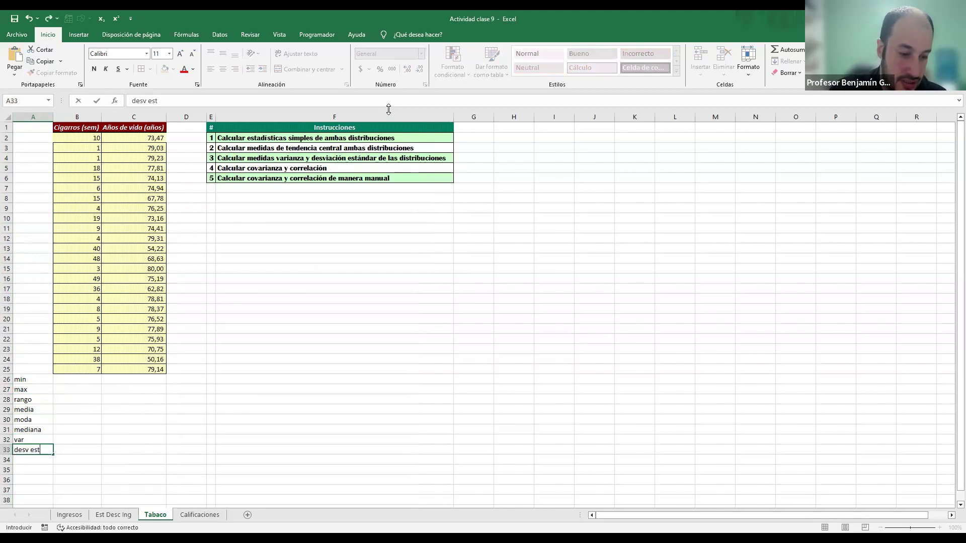
key("Return")
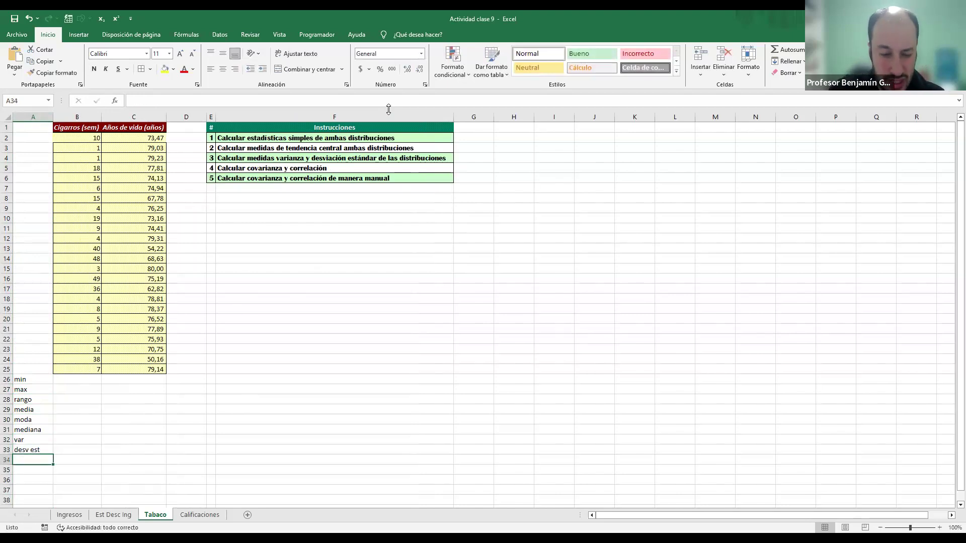
type("CV")
key("Return")
Step: Calculate the minimum of the weekly cigarette values in B26 with the MIN function
key("Up")
key("ctrl+Up")
key("Up")
key("Right")
key("Down")
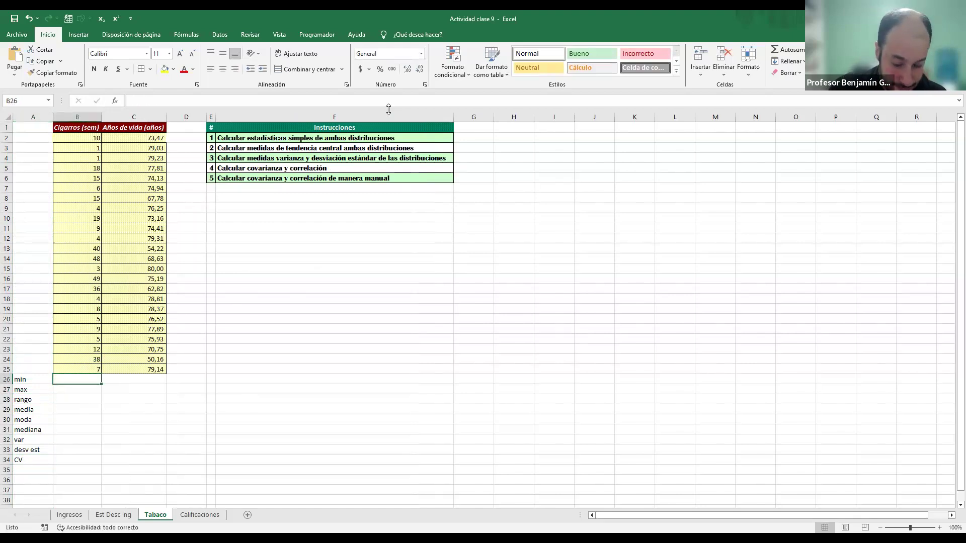
type("=MIN(")
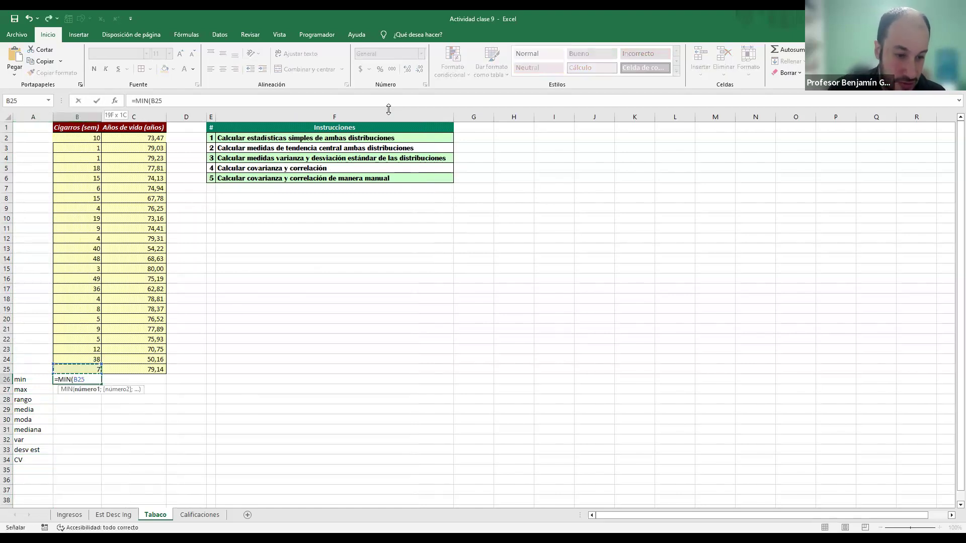
key("ctrl+shift+Up")
key("Return")
Step: Calculate the maximum of the weekly cigarette values in B27 with the MAX function
type(")ma")
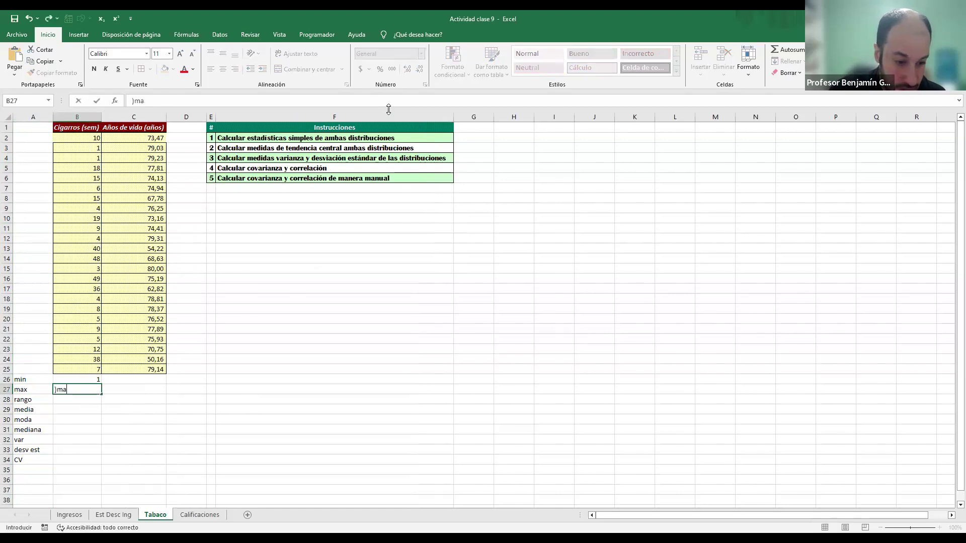
key("BackSpace")
key("BackSpace")
key("BackSpace")
type("=")
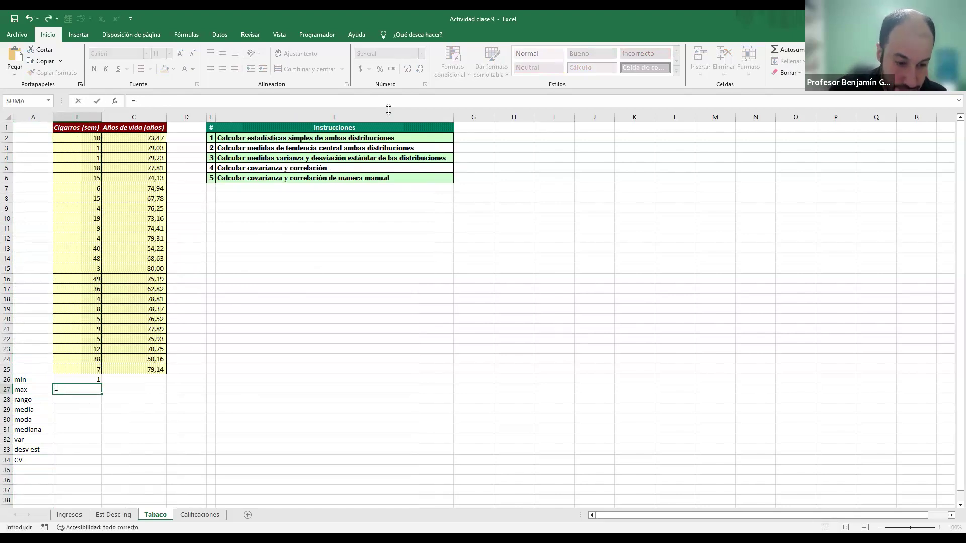
type("max(")
key("Up")
key("Up")
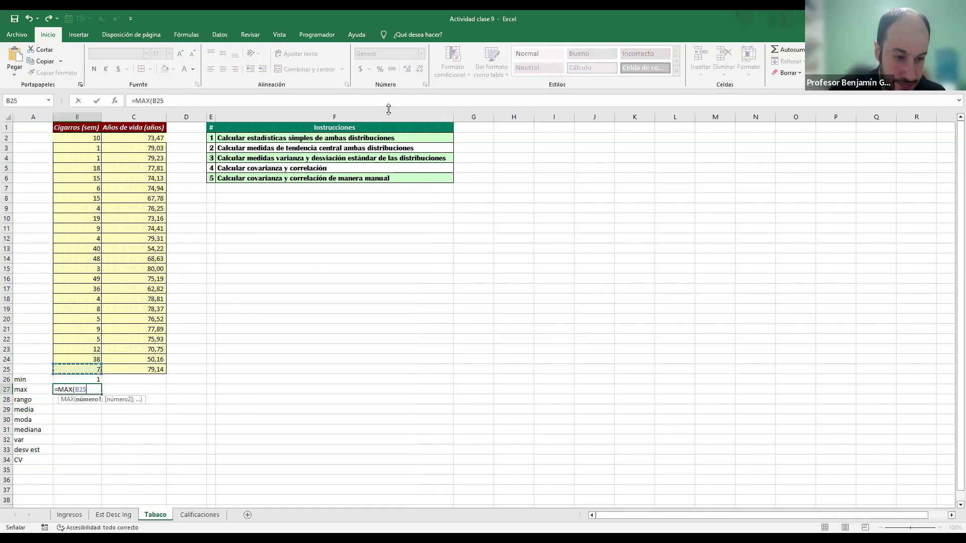
key("ctrl+shift+Up")
key("Return")
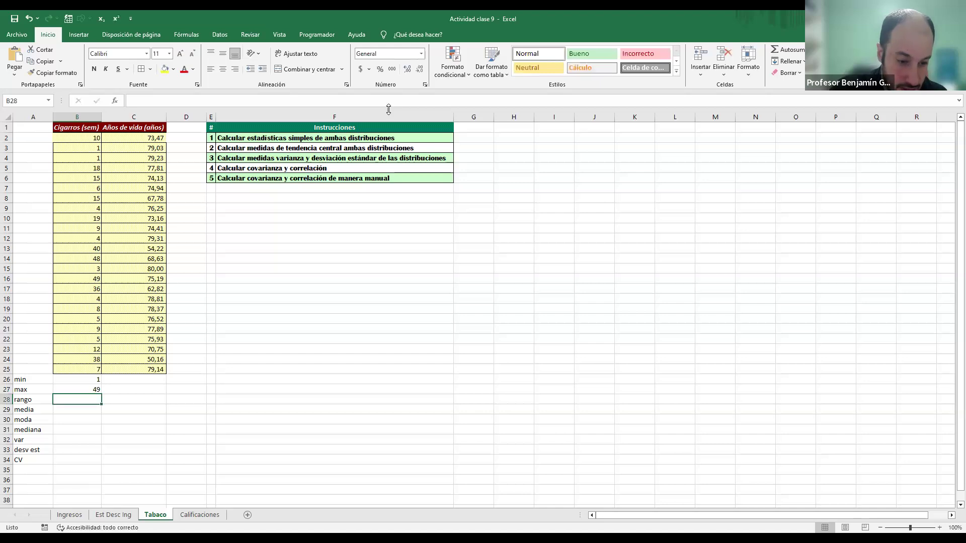
Step: Calculate the range of the cigarette values in B28 as maximum minus minimum, B27-B26
type("+")
key("Up")
type("-")
key("Up")
key("Up")
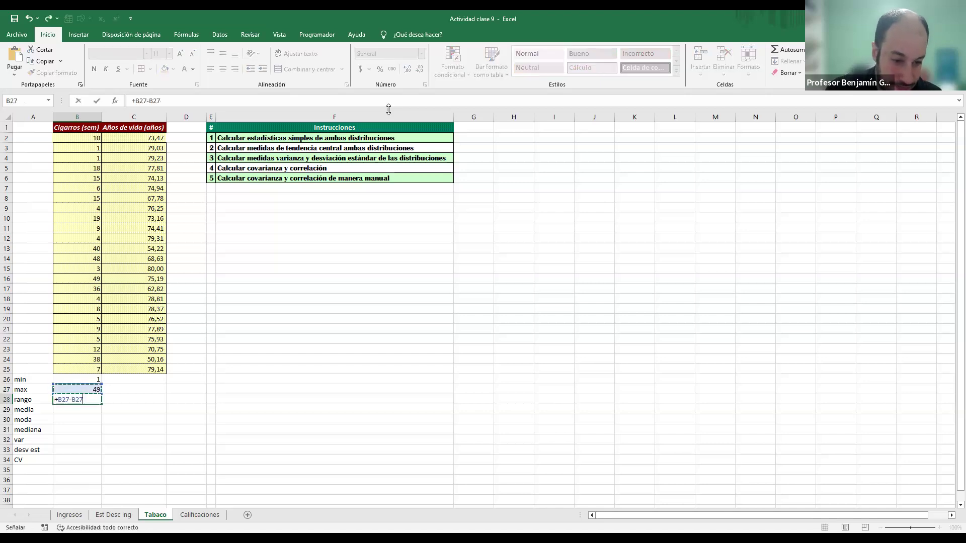
key("Return")
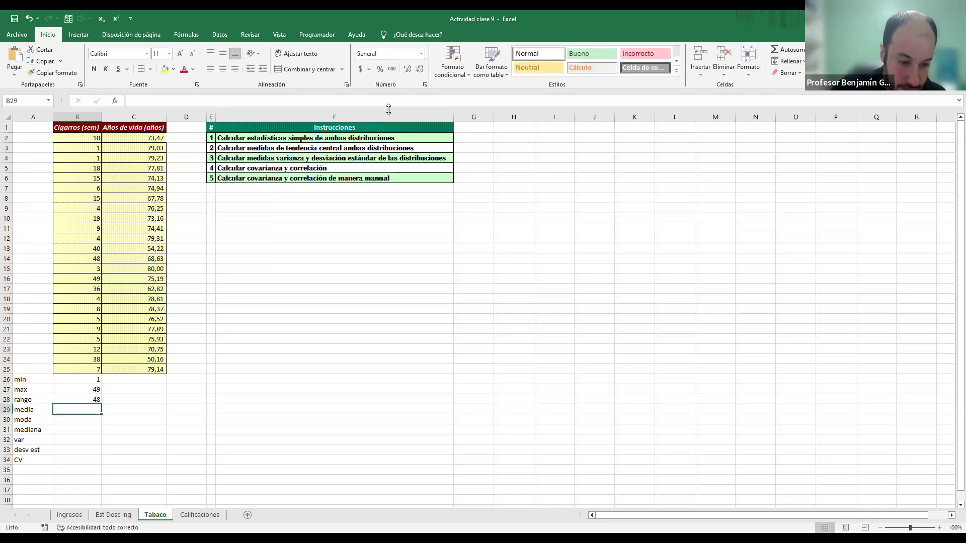
Step: Calculate the mean of the weekly cigarette values in B29 with the PROMEDIO function
type(")me")
key("BackSpace")
key("BackSpace")
key("BackSpace")
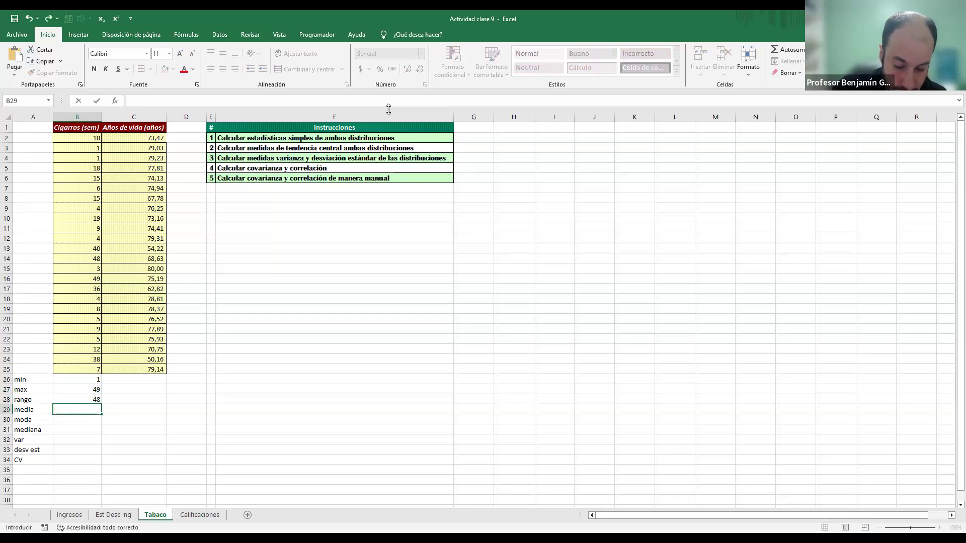
type("=")
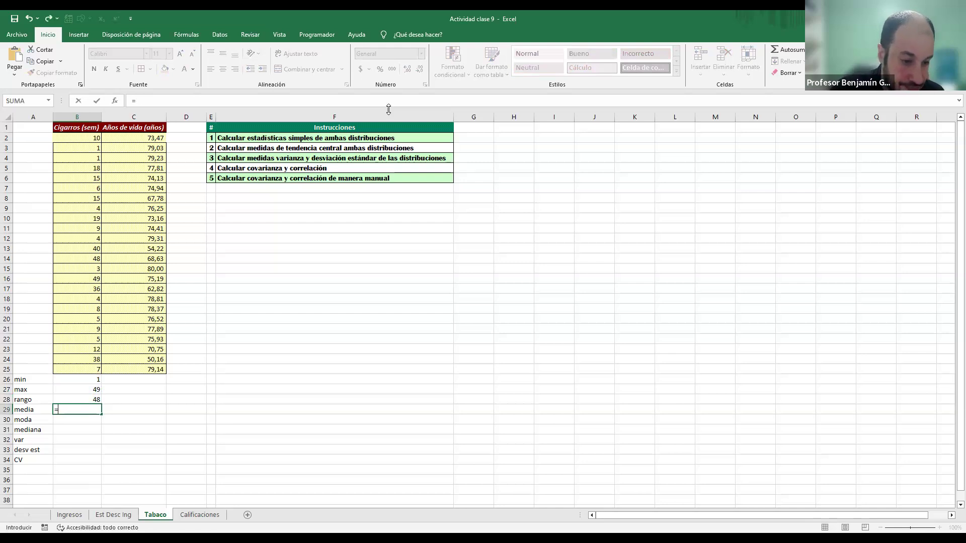
type("PROMEDIO(")
key("Up")
key("Up")
key("Up")
key("Up")
key("Up")
key("Down")
key("ctrl+shift+Up")
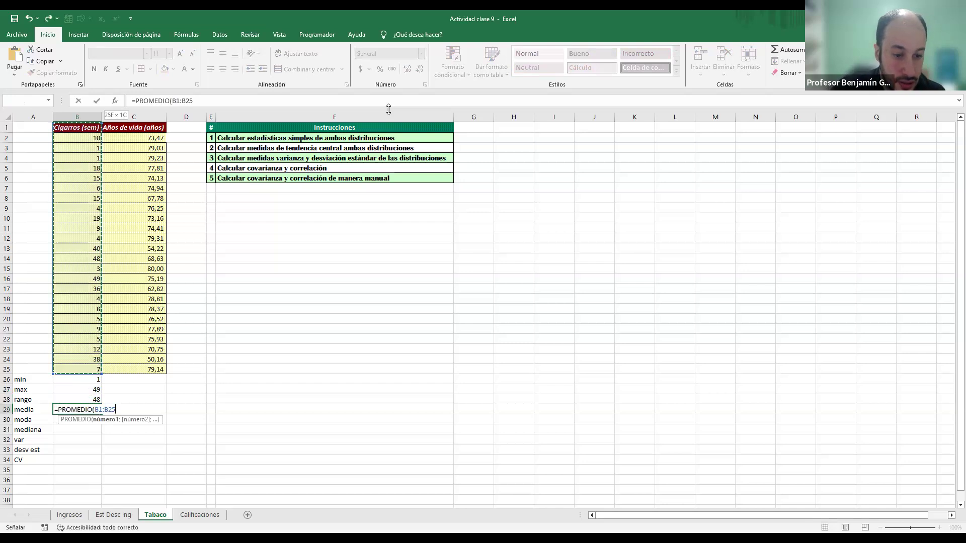
key("Return")
Step: Calculate the mode of the cigarette values B2:B25 in B30 with the MODA function
type("=")
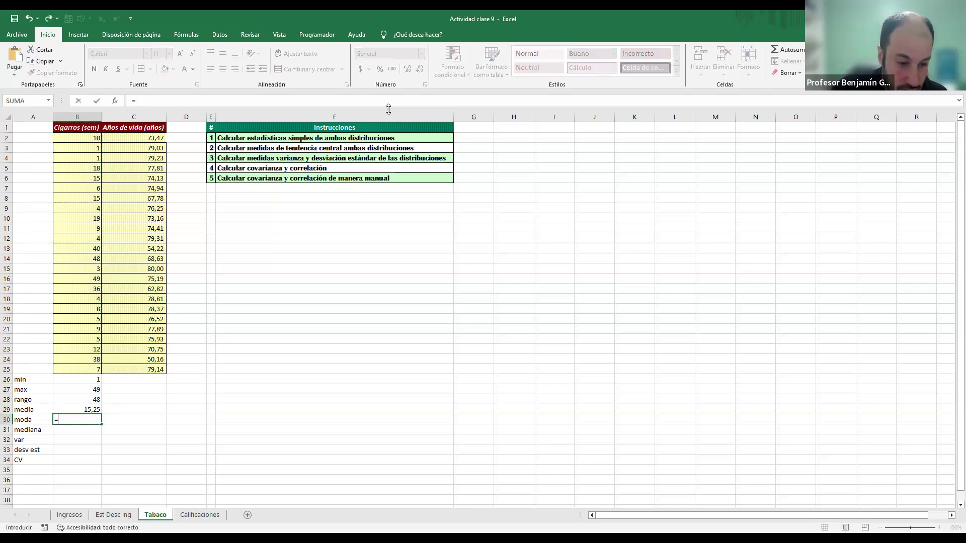
type("MODA(")
key("Up")
key("Up")
key("Up")
key("Up")
key("Up")
key("ctrl+shift+Up")
key("Return")
Step: Calculate the median of the weekly cigarette values in B31 with the MEDIANA function
type("=")
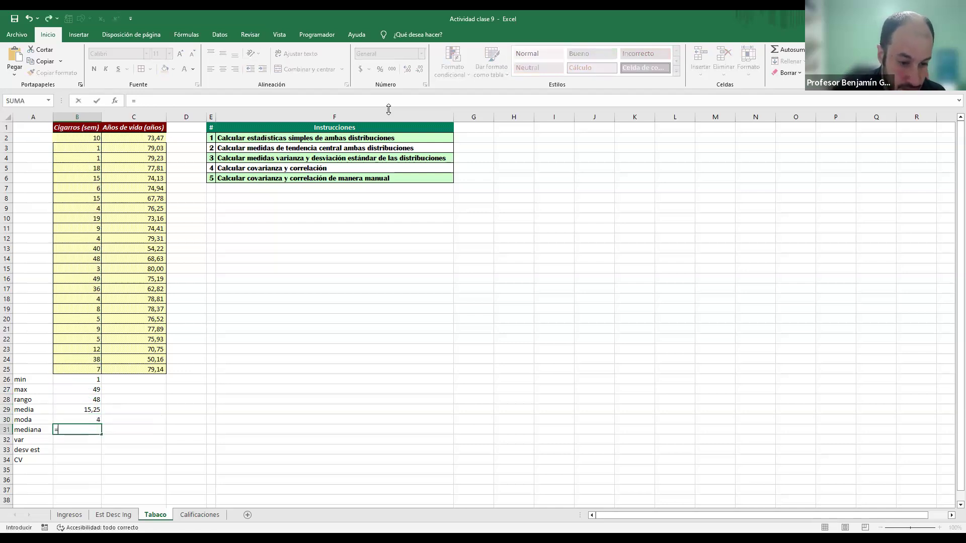
type("MEDIANA(")
key("Up")
key("Up")
key("Up")
key("Up")
key("Up")
key("Up")
key("ctrl+shift+Up")
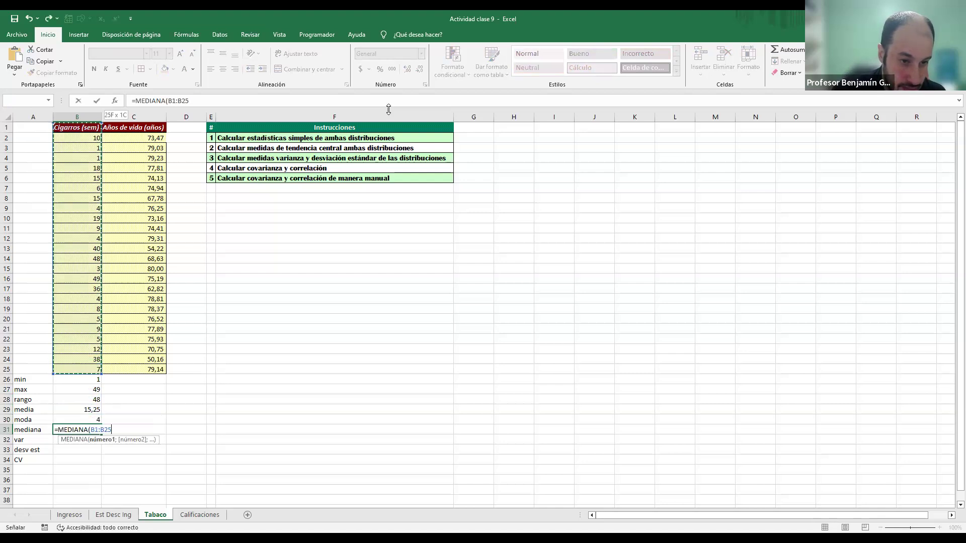
key("Return")
Step: Calculate the population variance of the weekly cigarette values in B32 with VAR.P
type("=")
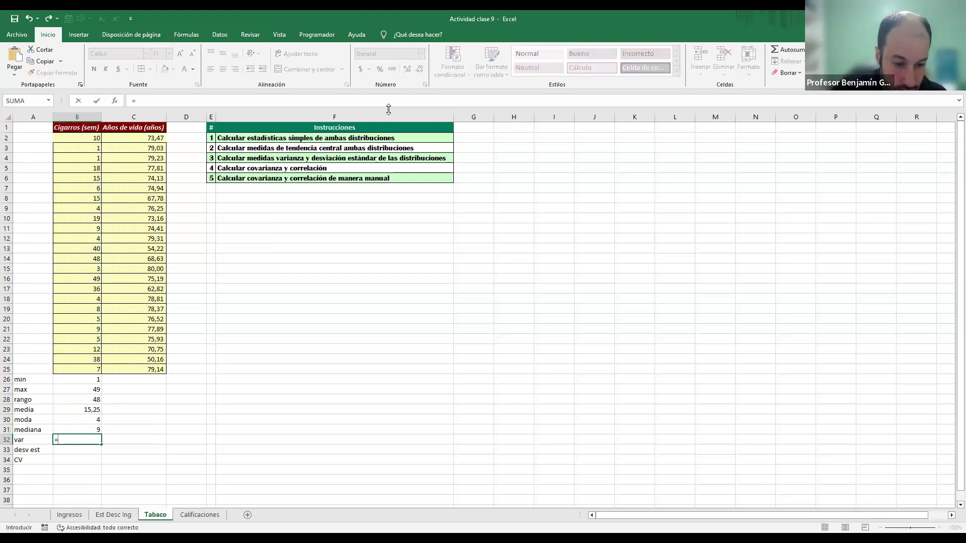
type("VAR.P(")
key("Up")
key("Up")
key("Up")
key("Up")
key("Up")
key("Up")
key("Up")
key("ctrl+shift+Up")
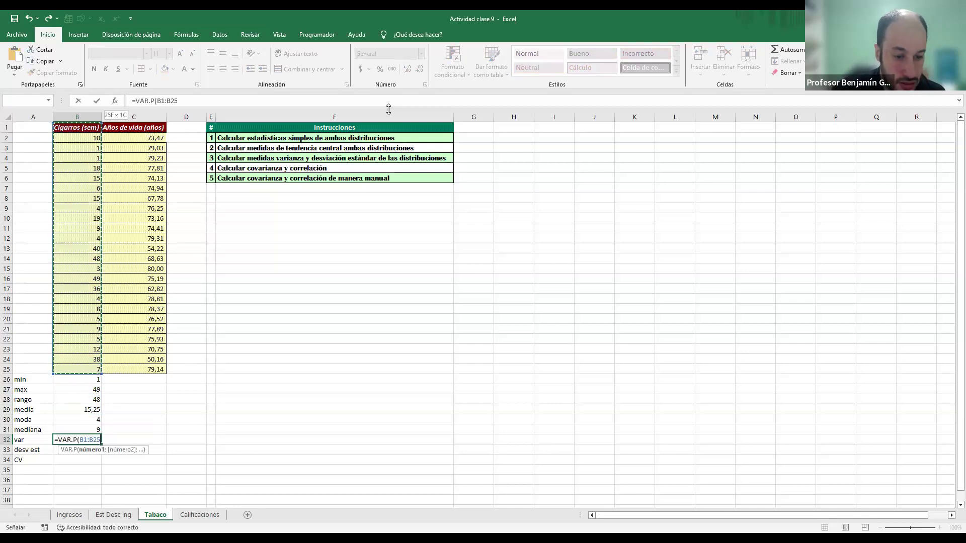
key("Return")
Step: Calculate the standard deviation of the cigarette values in B33 and the coefficient of variation in B34 as =B33/B29
type("=")
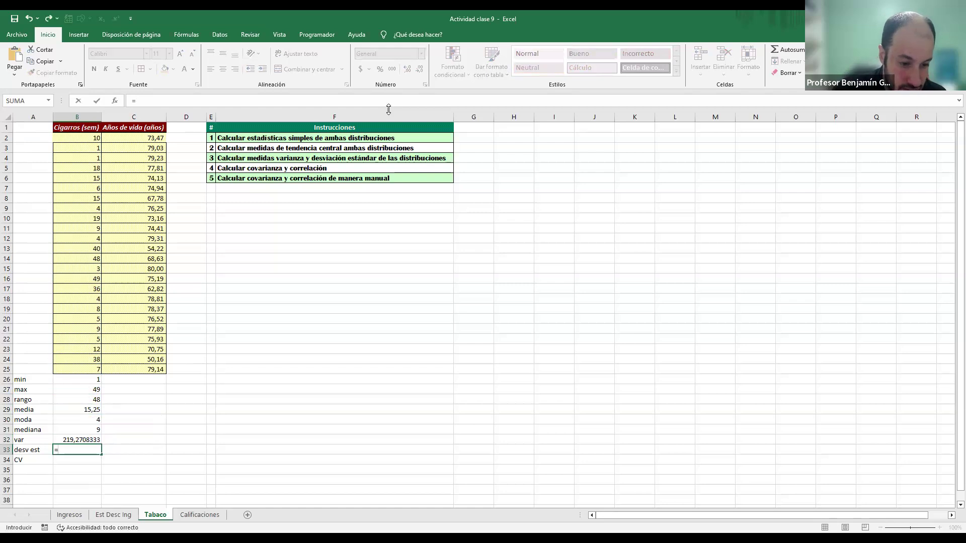
key("Return")
type("=")
key("Up")
type("/")
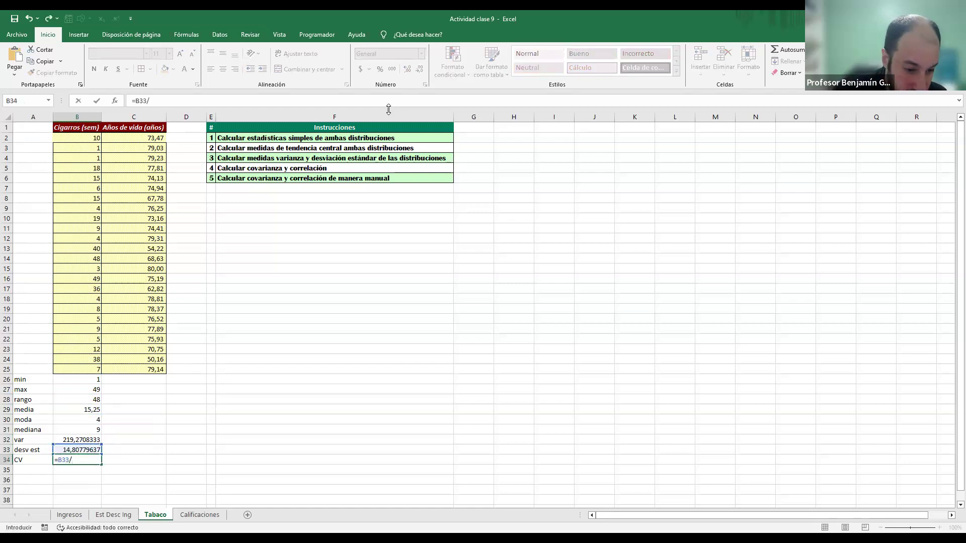
key("Up")
key("Up")
key("Up")
key("Up")
key("Up")
key("Return")
Step: Format the cigarette statistics in B26:B34 to show two decimal places
key("Up")
key("shift+Up")
key("shift+Up")
key("shift+Up")
key("shift+Up")
key("shift+Up")
key("shift+Up")
key("shift+Up")
key("shift+Up")
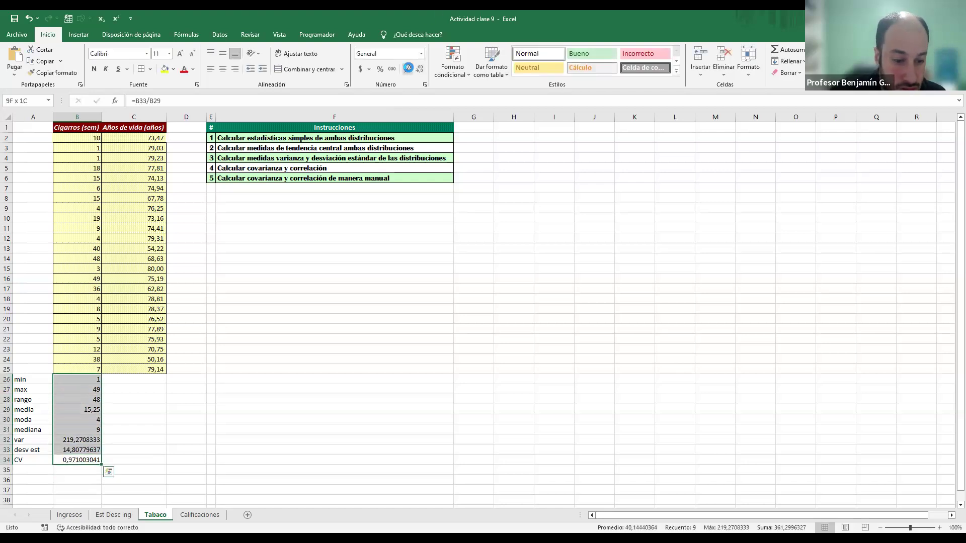
left_click(420, 70)
left_click(420, 70)
left_click(420, 70)
left_click(420, 69)
left_click(420, 70)
left_click(420, 70)
left_click(420, 70)
left_click(420, 70)
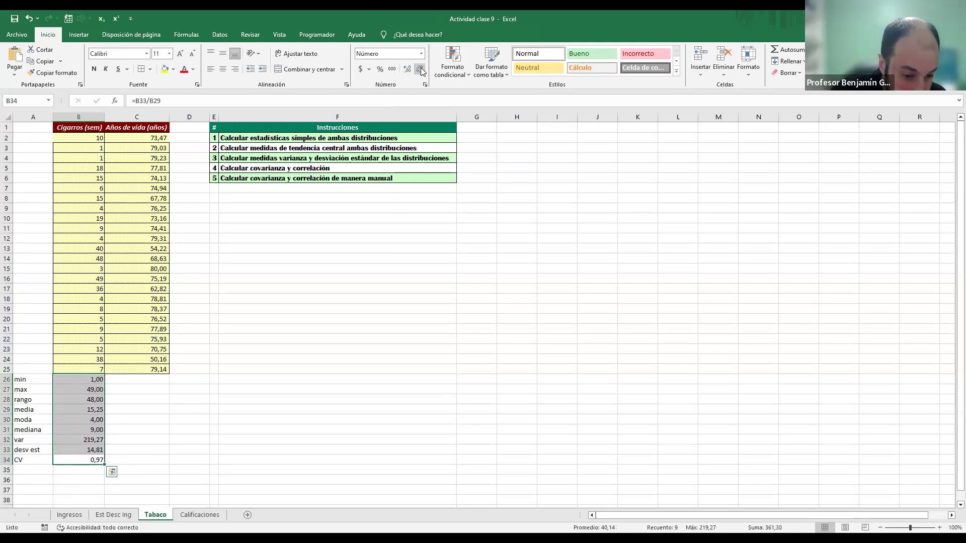
Step: Fill the statistics from B26:B34 across to C26:C34 for the years of life and check the mode formula in C30
left_click_drag(104, 465, 160, 463)
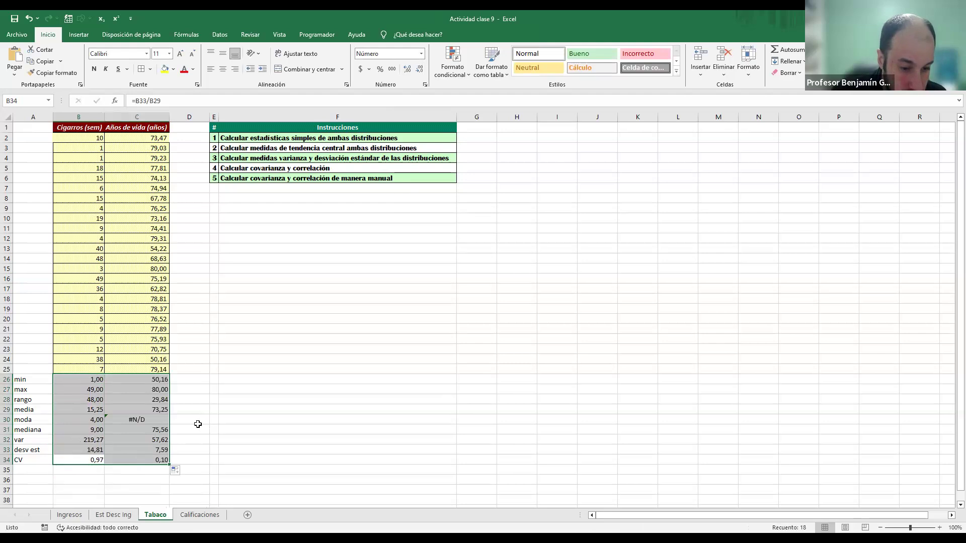
left_click(139, 419)
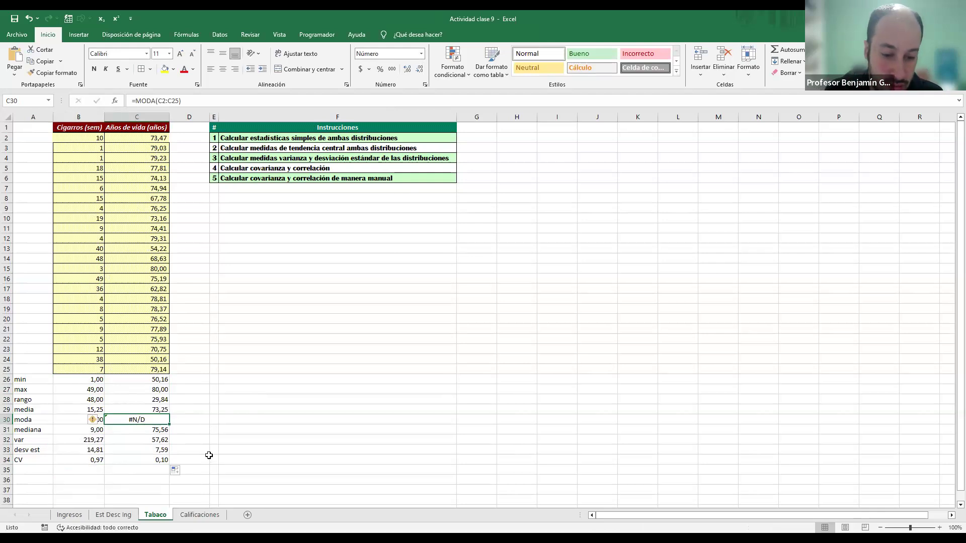
left_click(243, 407)
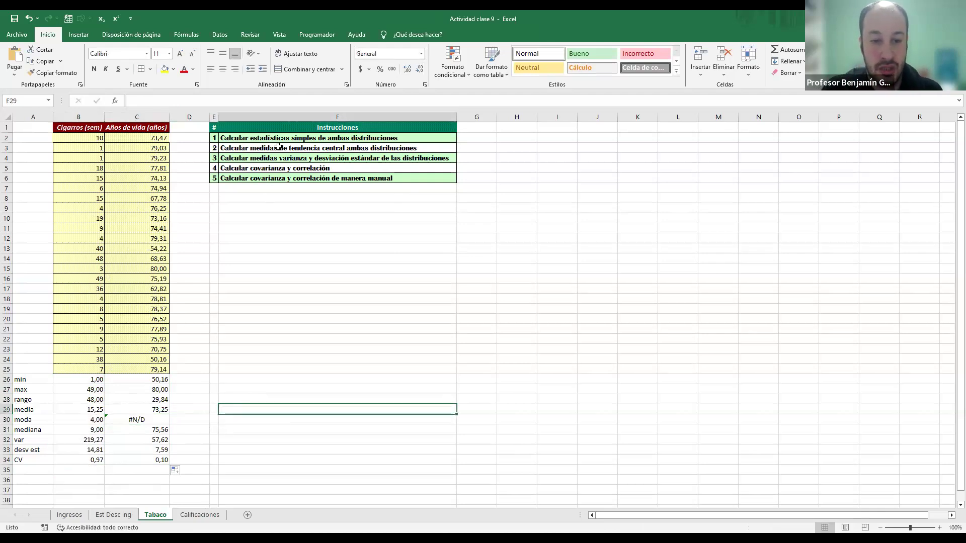
Step: Add the labels COVAR in A36 and CORREL in A37 for the fourth instruction
left_click(304, 168)
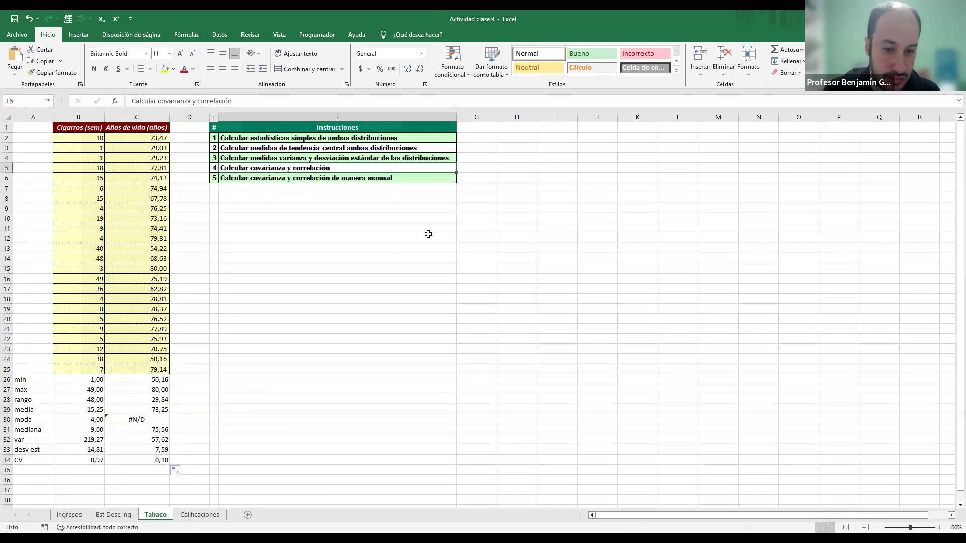
left_click(37, 473)
key("Down")
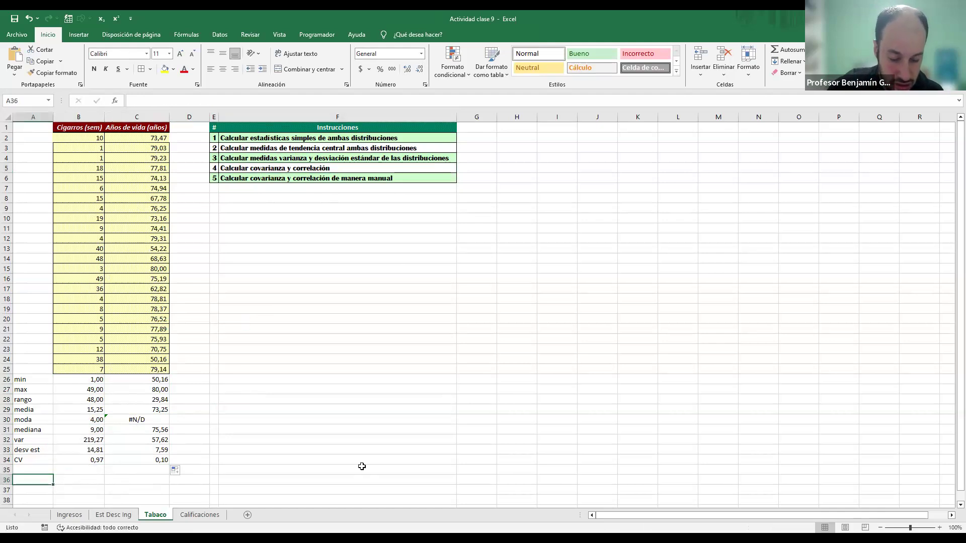
type("COVAR")
key("Return")
type("C")
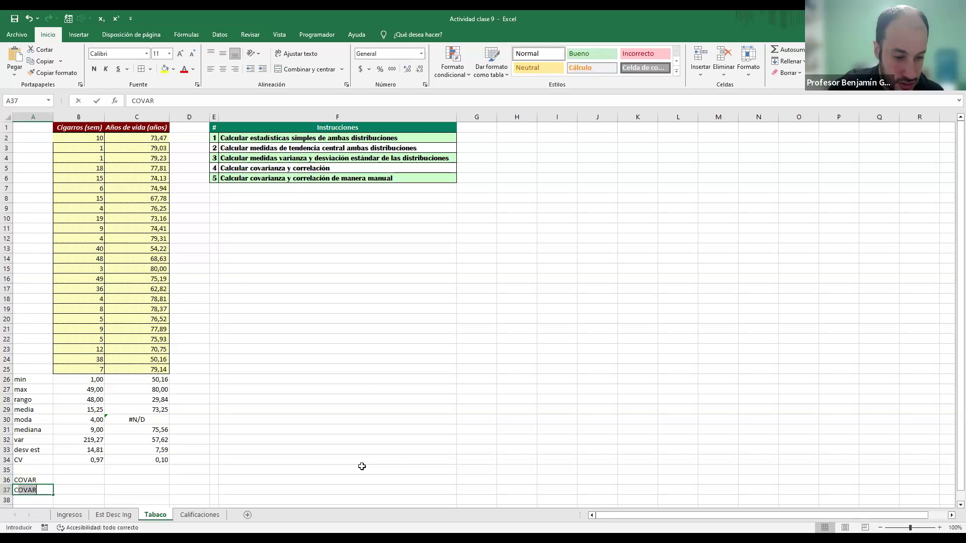
type("ORR")
key("Return")
Step: Calculate the population covariance of weekly cigarettes and years of life in B36 with COVARIANCE.P over both data columns
key("Up")
key("Up")
key("Right")
type("=")
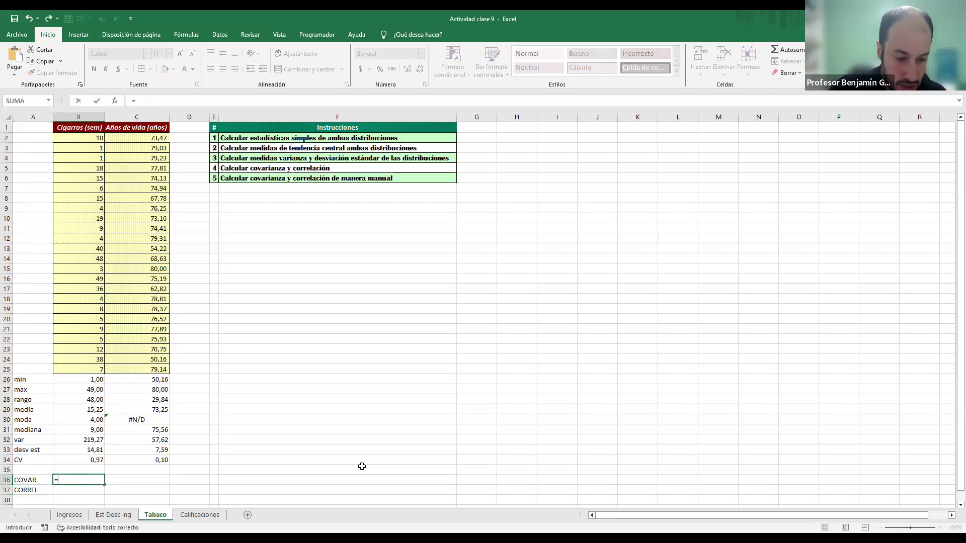
type("cova")
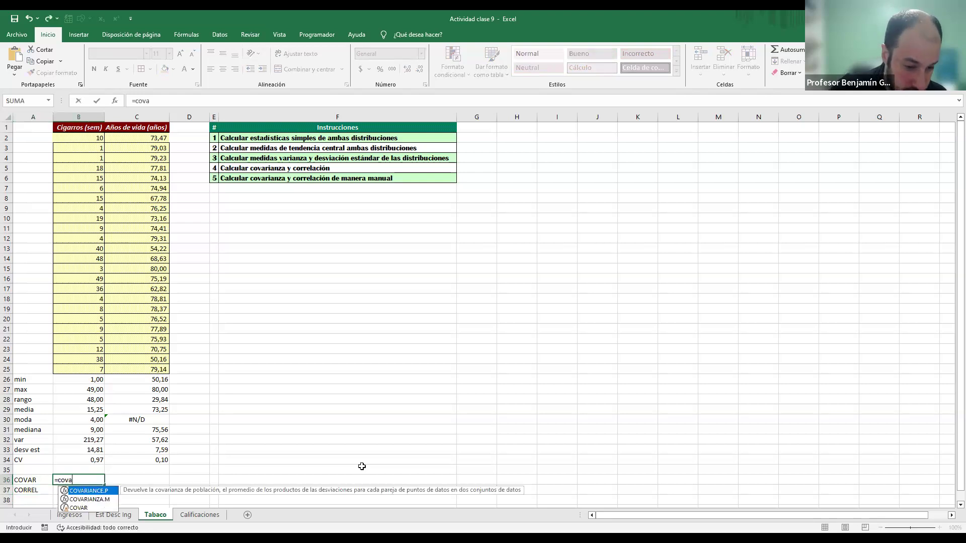
key("Tab")
key("Up")
key("Up")
key("Up")
key("Up")
key("Up")
key("Up")
key("Up")
key("Up")
key("Up")
key("Up")
key("Up")
key("ctrl+shift+Up")
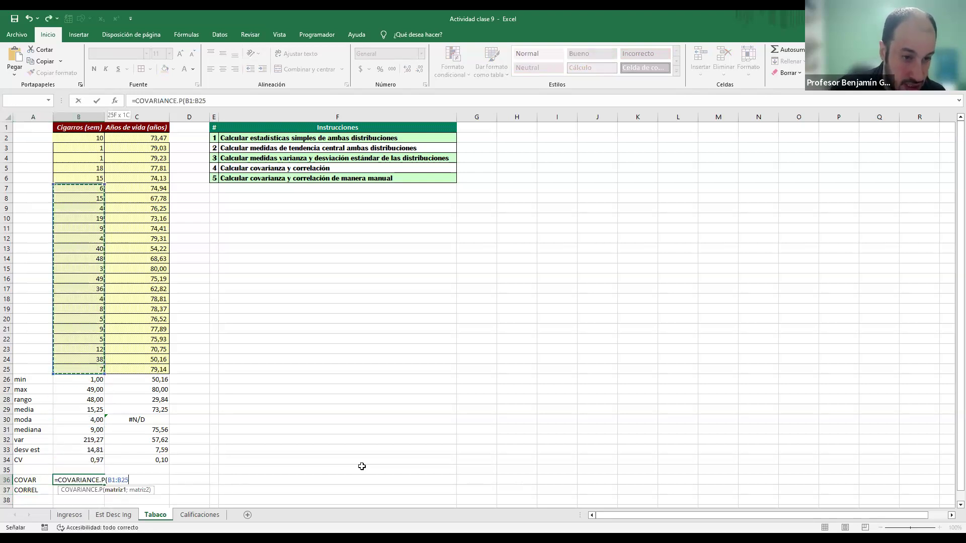
key("shift+Down")
type(";")
key("Up")
key("Up")
key("Up")
key("Up")
key("Up")
key("Up")
key("Up")
key("Up")
key("Up")
key("Up")
key("Right")
key("Up")
key("ctrl+shift+Up")
key("Return")
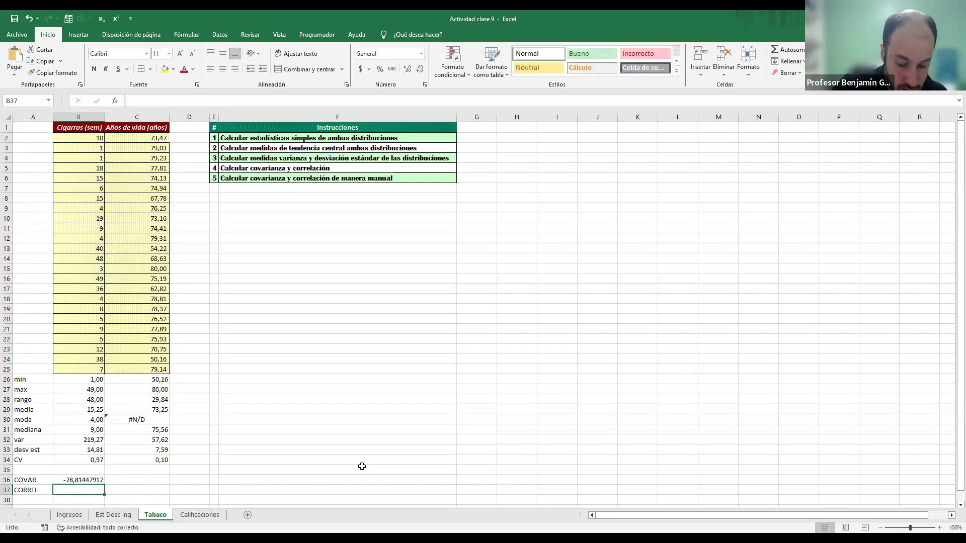
Step: Format the covariance in B36 to show one decimal place
key("Up")
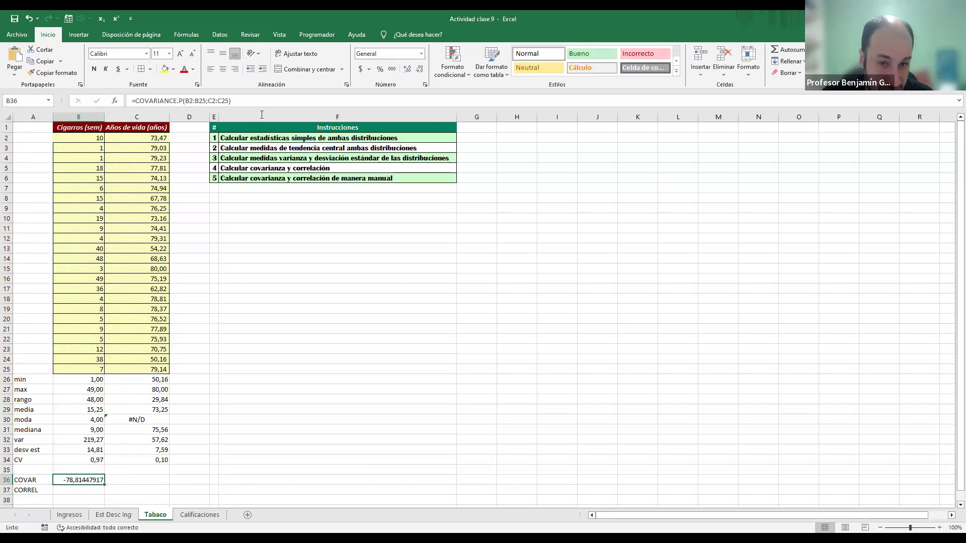
left_click(419, 72)
left_click(420, 71)
left_click(420, 71)
left_click(419, 72)
left_click(420, 71)
left_click(419, 71)
left_click(420, 72)
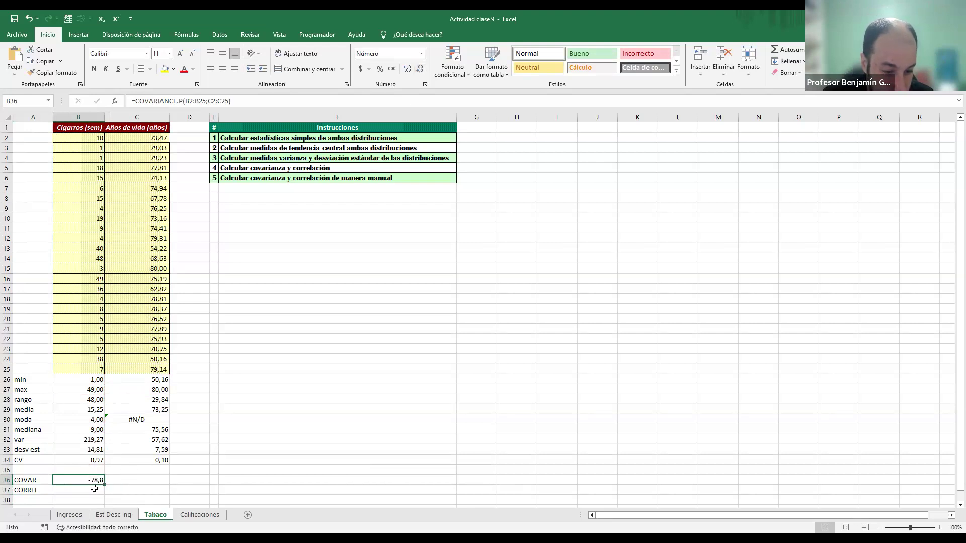
Step: Check the manual covariance formula in F22 of the Ingresos sheet and return to the Tabaco sheet
left_click(69, 514)
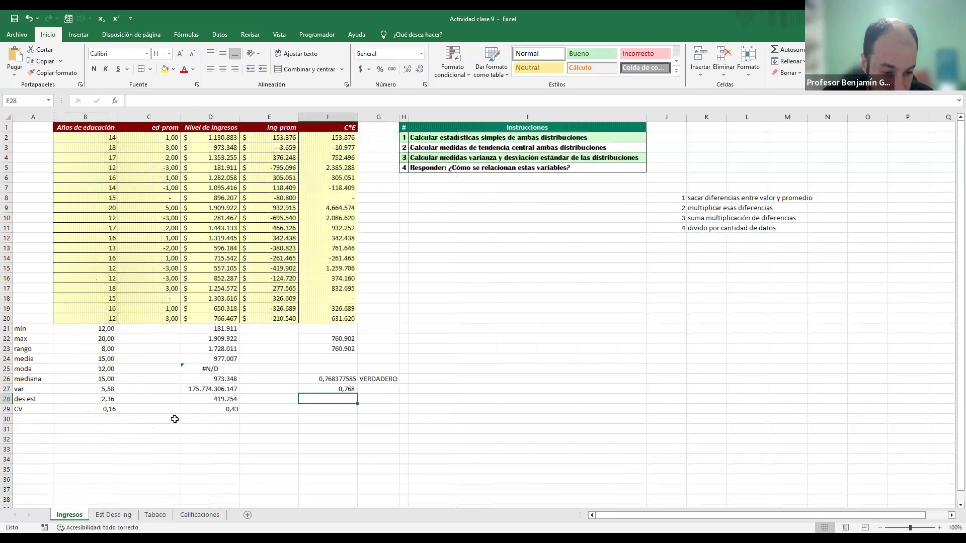
left_click(347, 342)
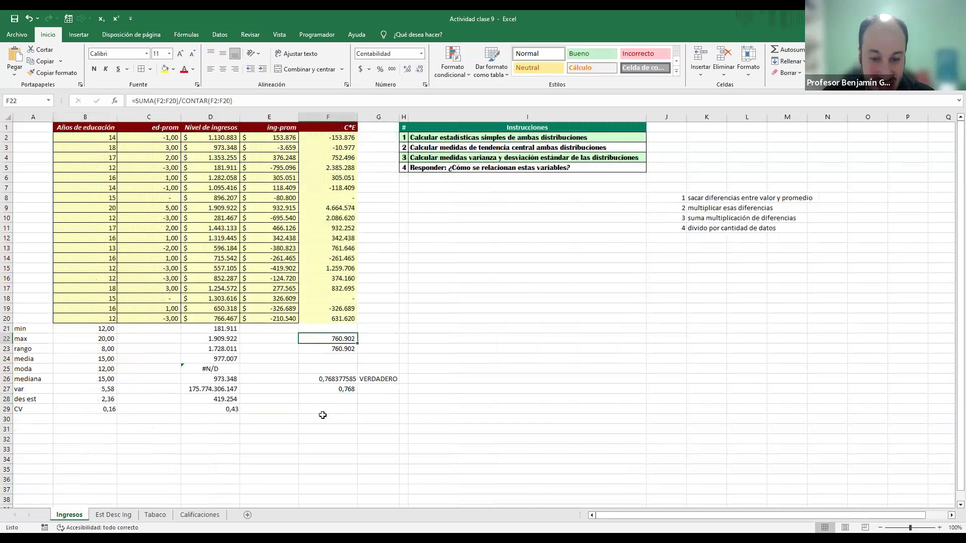
left_click(155, 515)
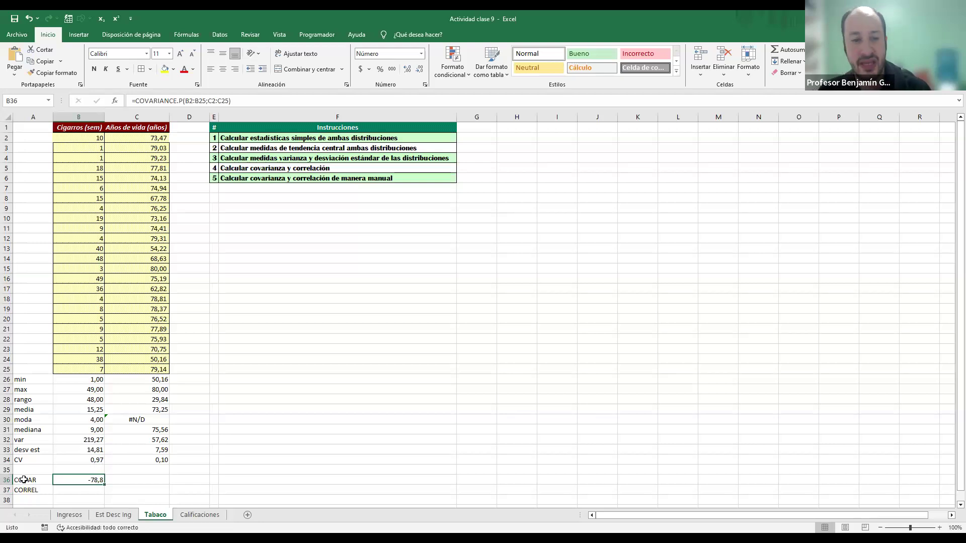
Step: Calculate the correlation of weekly cigarettes and years of life in B37 with COEF.DE.CORREL over B2:B25 and C2:C25
key("Down")
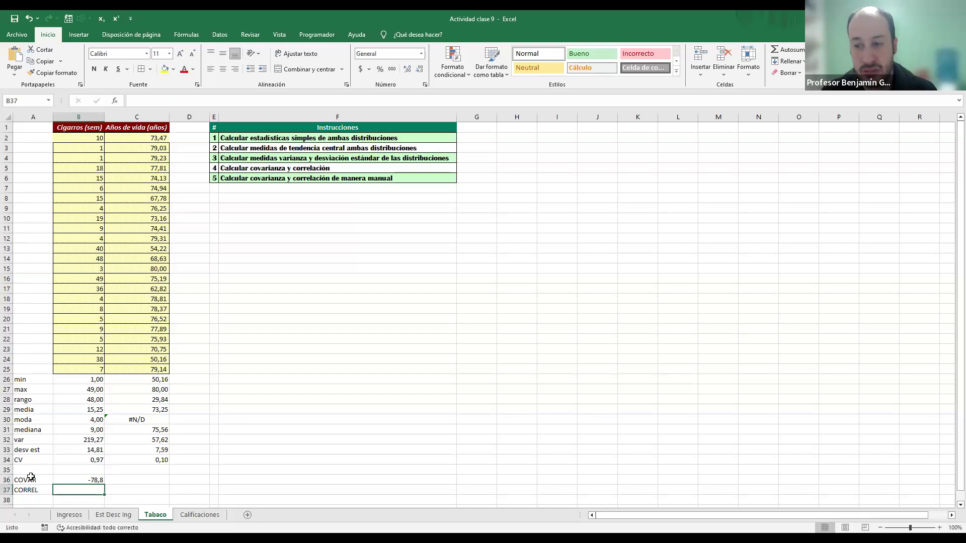
type("=")
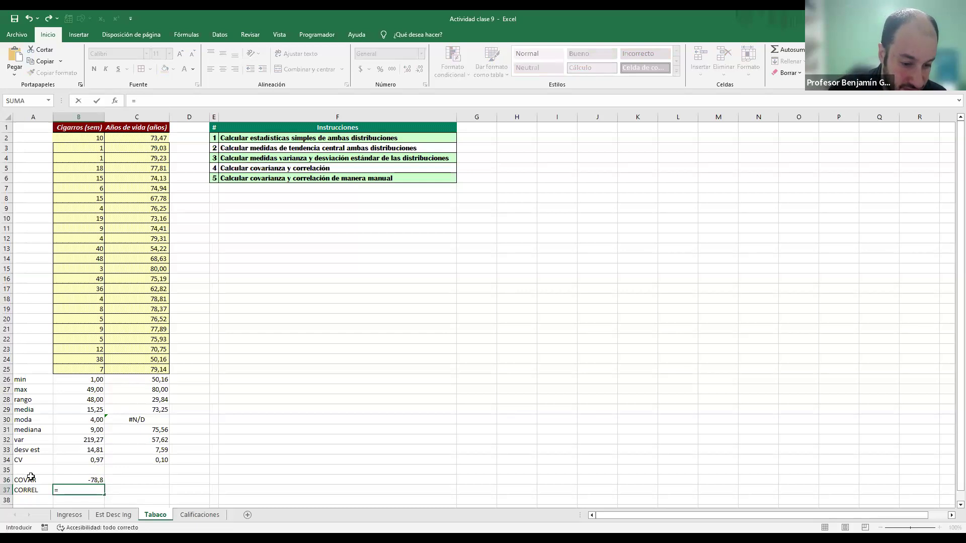
type("coef")
key("Tab")
type("B1:B25")
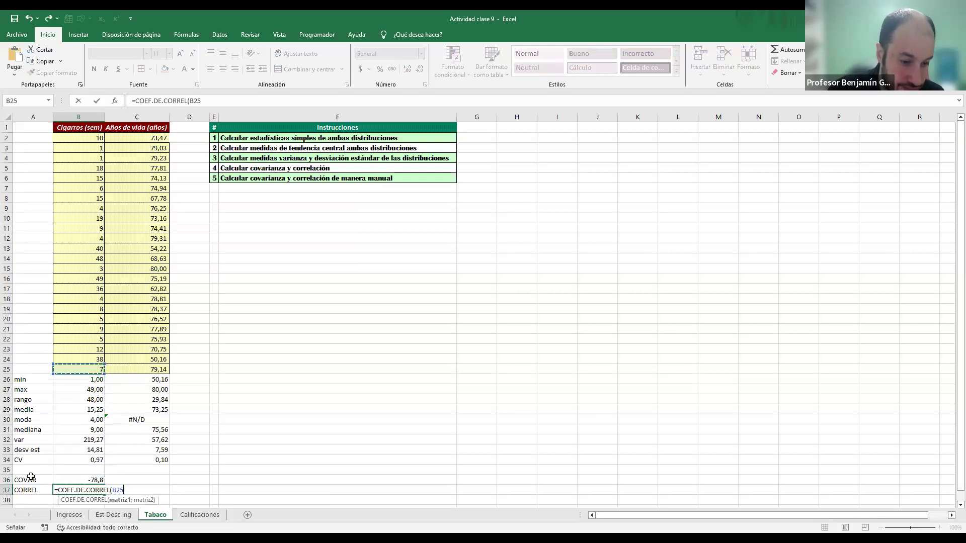
key("shift+Down")
type(";")
key("Up")
key("Up")
key("Up")
key("Up")
key("Up")
key("Up")
key("Up")
key("Up")
key("Up")
key("Up")
key("Up")
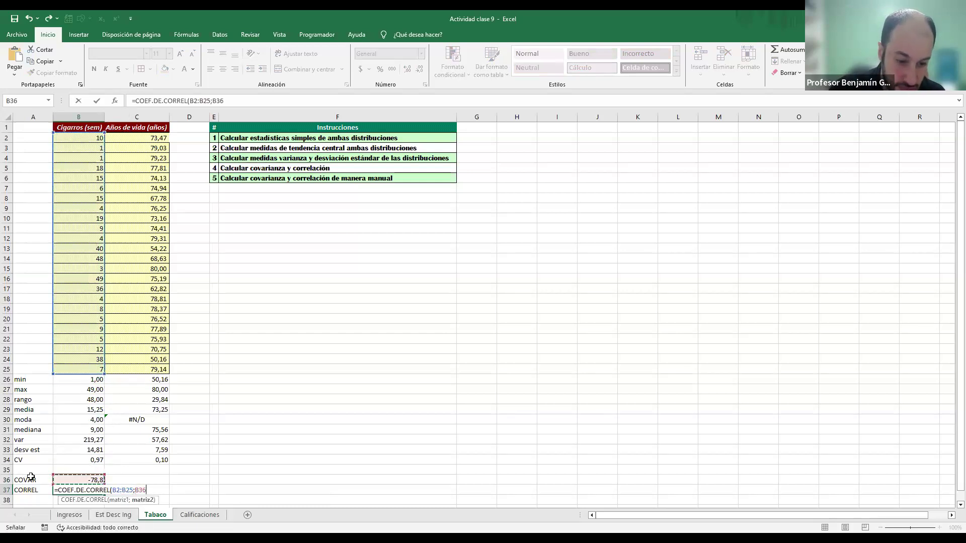
key("Right")
key("Up")
key("ctrl+shift+Up")
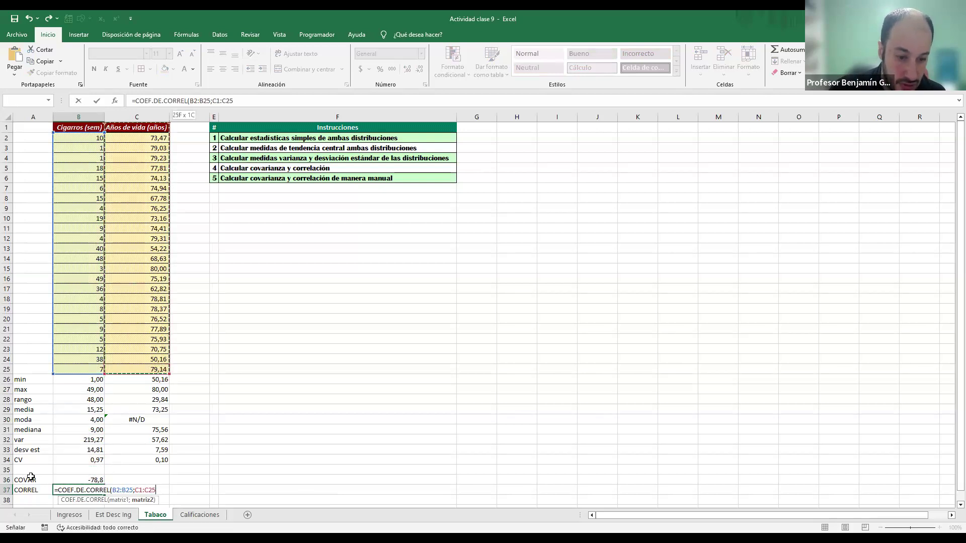
key("shift+Down")
key("Return")
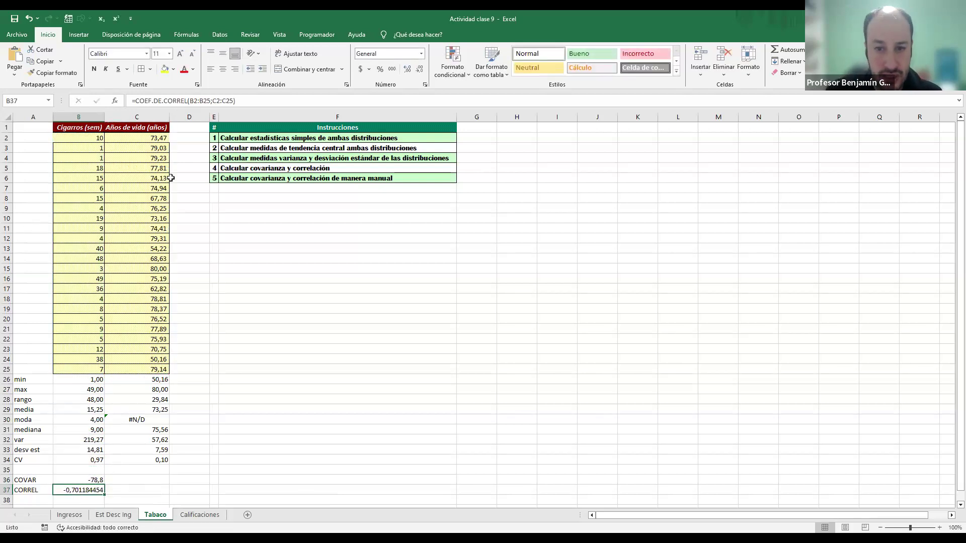
Step: Format the correlation in B37 to two decimal places and review the covariance and standard deviation cells
left_click(421, 70)
left_click(421, 70)
left_click(421, 70)
left_click(421, 70)
left_click(421, 70)
left_click(420, 70)
left_click(420, 70)
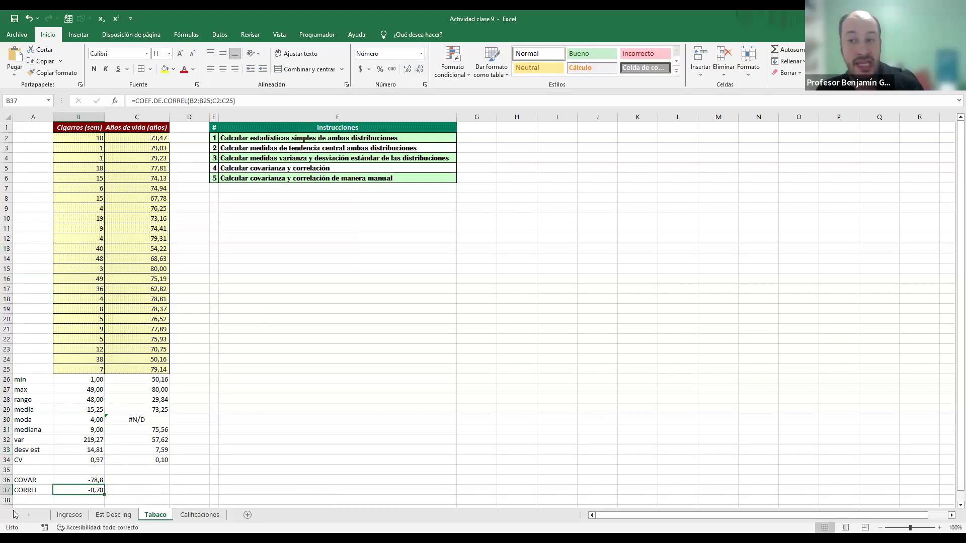
left_click(79, 479)
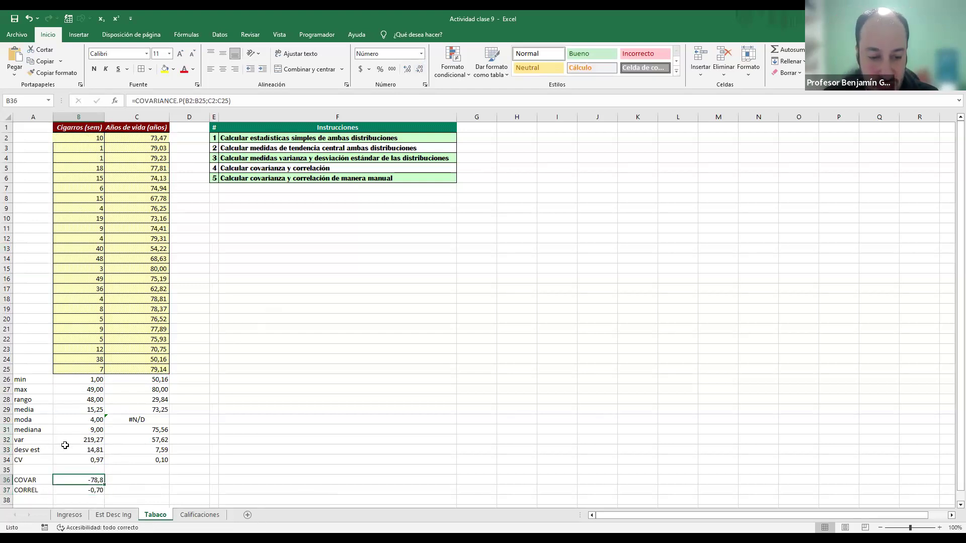
left_click_drag(77, 449, 136, 447)
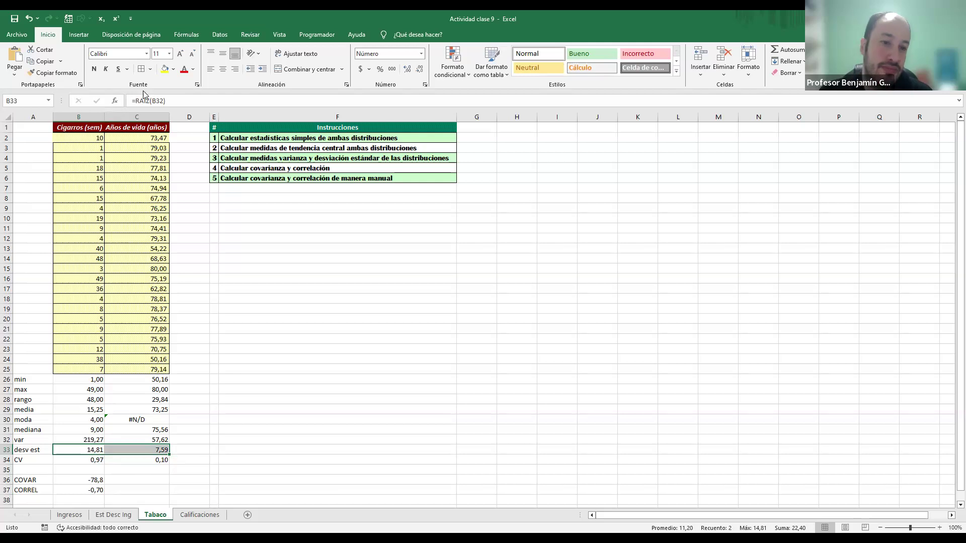
Step: Insert one blank column before the years of life column and two blank columns after it
left_click(139, 116)
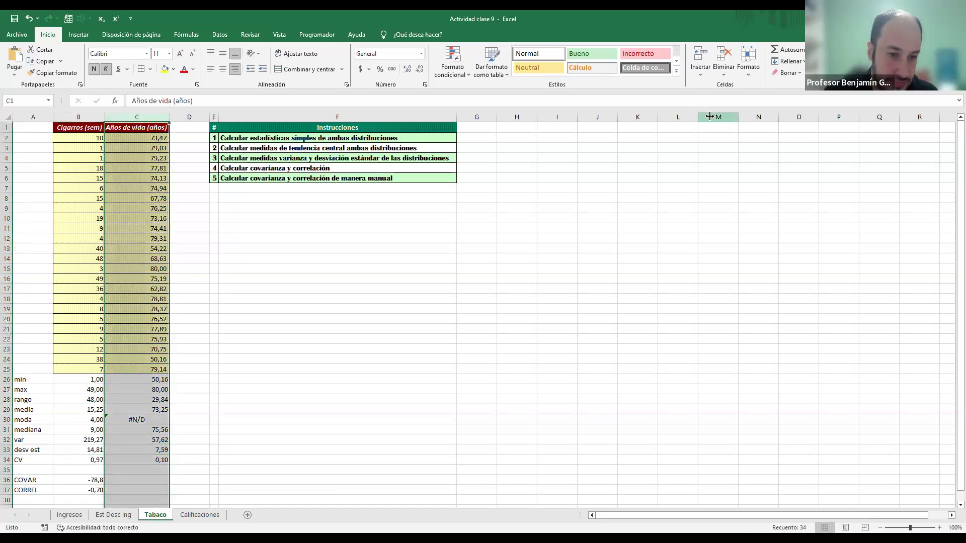
key("ctrl+plus")
key("Right")
key("Right")
key("ctrl+space")
key("ctrl+plus")
key("ctrl+plus")
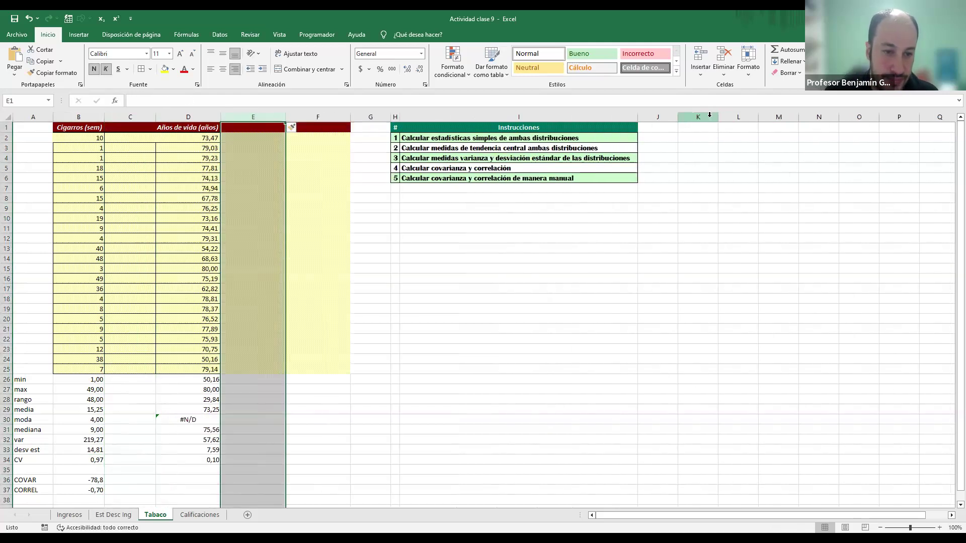
Step: Enter the headers cig-prom in C1 and vida-prom in E1
key("Left")
key("Left")
type("cg")
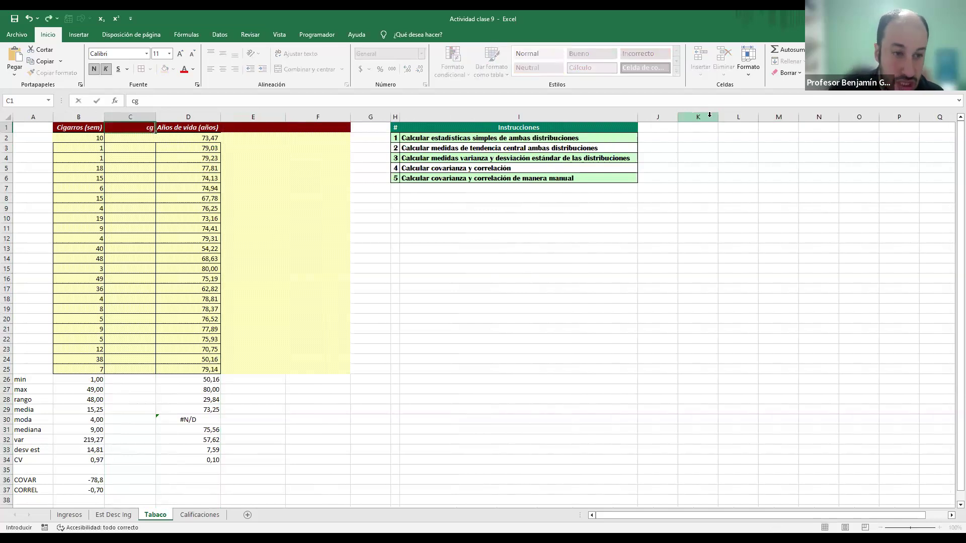
key("BackSpace")
type("ig-")
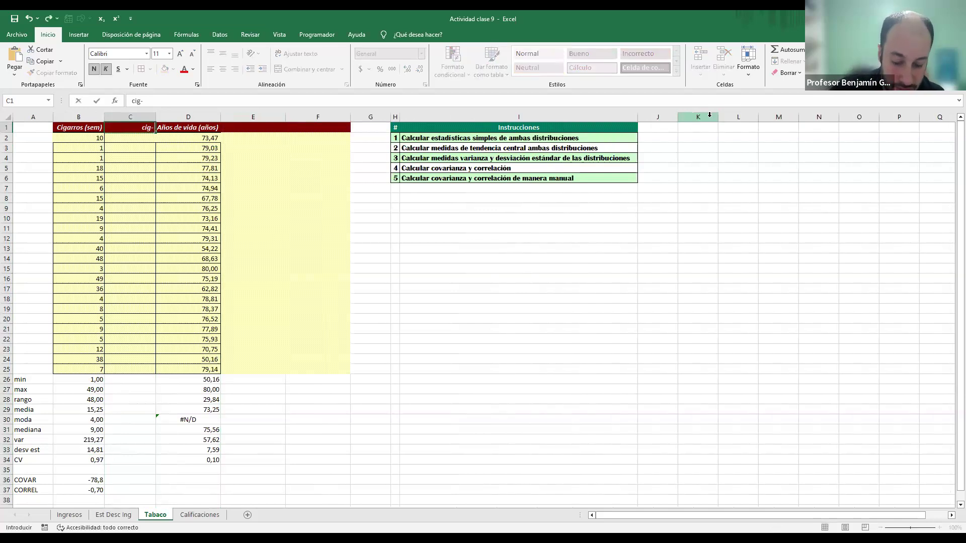
type("prom")
key("Right")
key("Right")
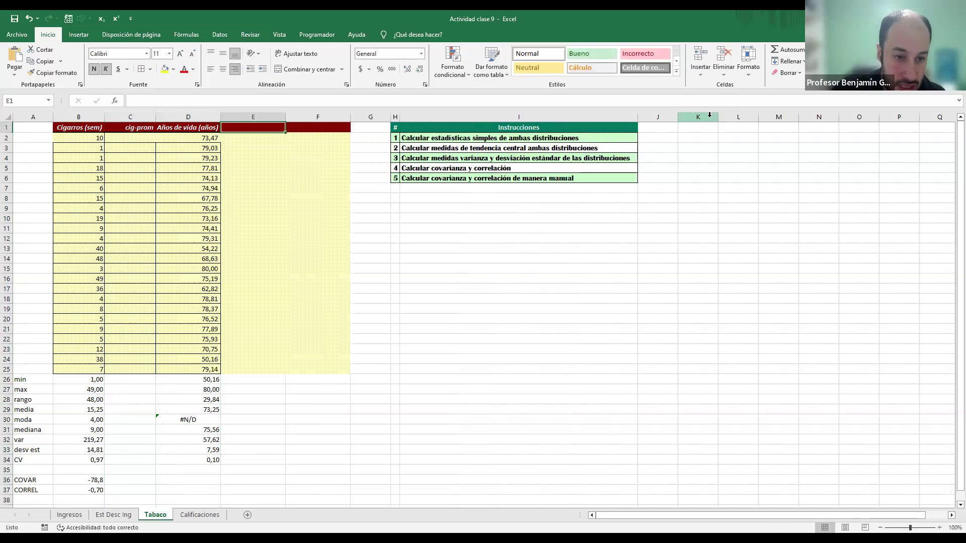
type("vida")
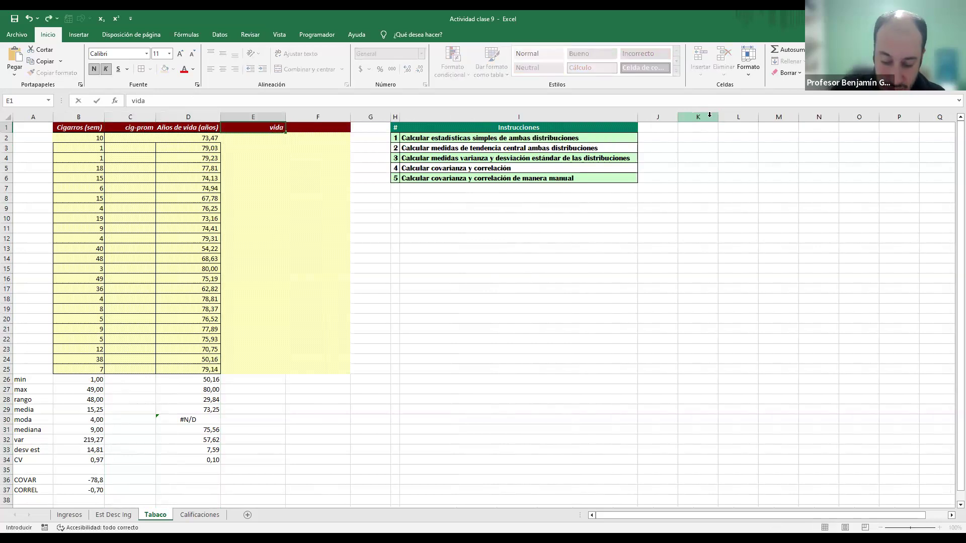
type("-prom")
key("Return")
Step: Calculate the first cigarette deviation from the mean in C2 as =B2-$B$29
key("Left")
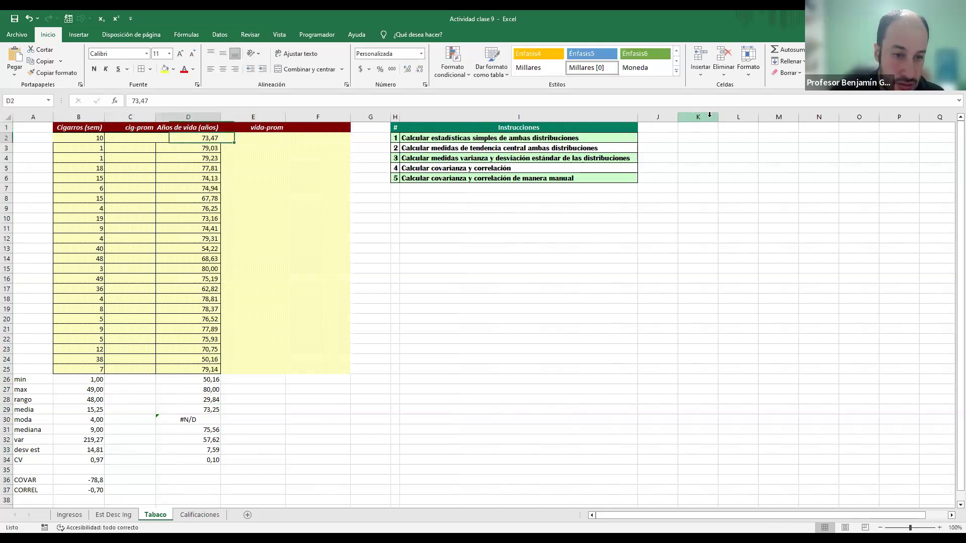
key("Left")
type("=")
key("Left")
type("-")
key("Left")
key("Down")
key("Down")
key("Down")
key("Down")
key("Down")
key("Down")
key("Down")
key("Down")
key("Down")
key("Down")
key("Down")
key("Down")
key("Down")
key("Down")
key("Down")
key("Down")
key("Down")
key("Down")
key("Down")
key("Down")
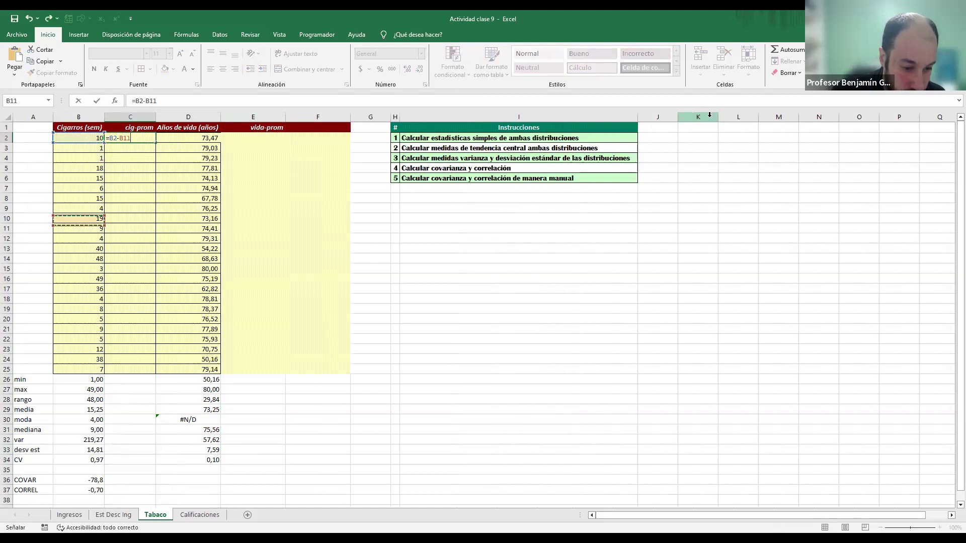
key("F4")
key("Return")
key("Up")
Step: Calculate the first years-of-life deviation from the mean in E2 as =D2-$D$29
key("Right")
key("Right")
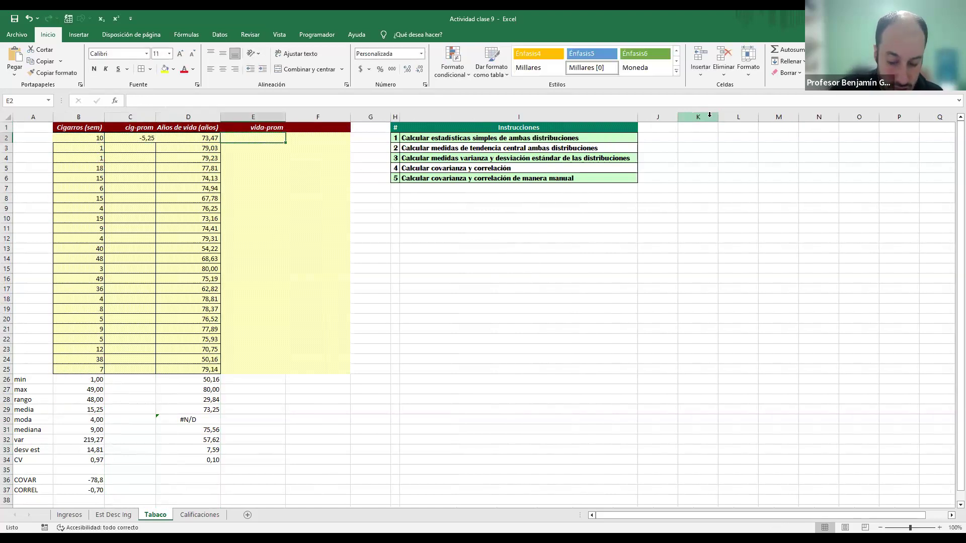
type("=")
key("Left")
type("-")
key("Down")
key("Down")
key("Down")
key("Down")
key("Down")
key("Down")
key("Down")
key("Down")
key("Down")
key("Down")
key("Down")
key("Down")
key("Down")
key("Down")
key("Down")
key("Down")
key("Down")
key("Down")
key("Down")
key("Down")
key("Down")
key("Left")
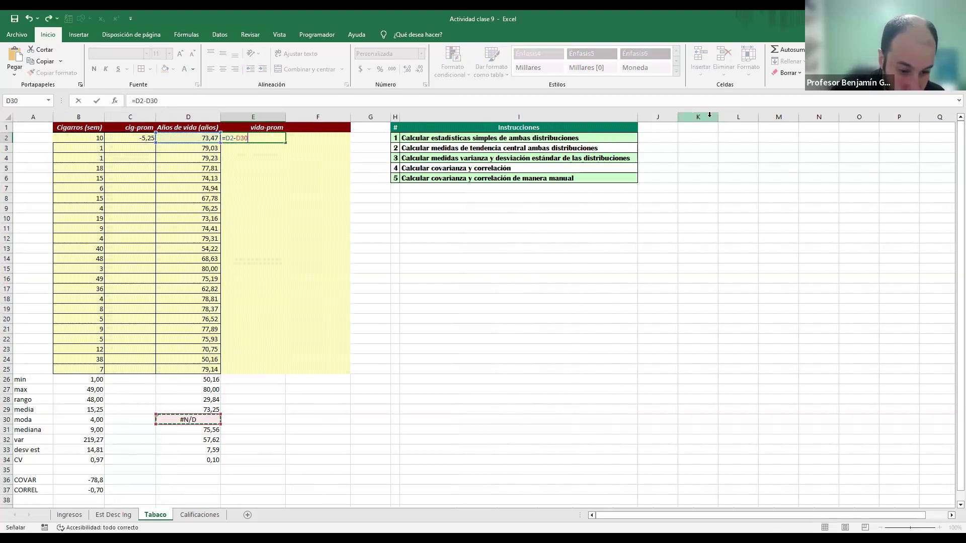
key("Up")
key("F4")
Step: Fill the deviation formulas in C2 and E2 down to row 25
key("Left")
key("Left")
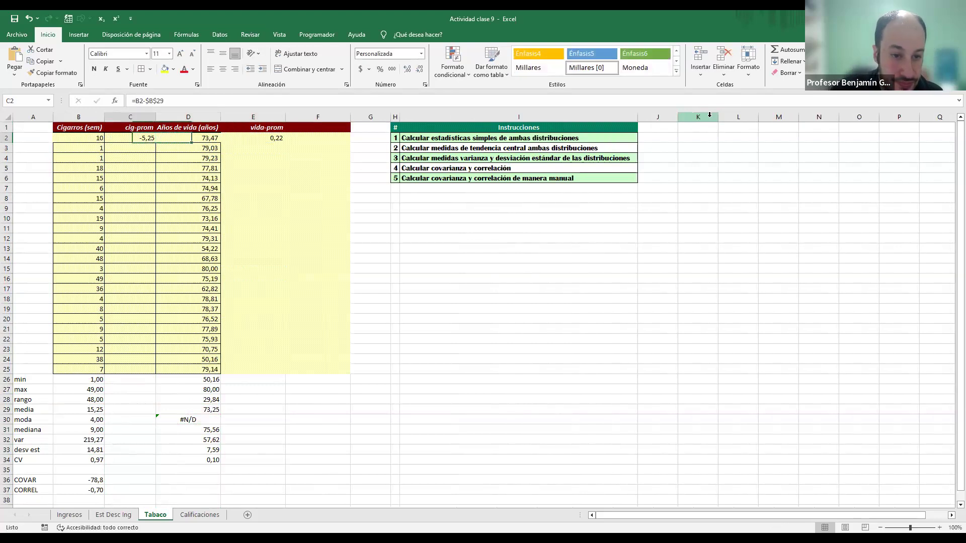
left_click_drag(155, 141, 171, 375)
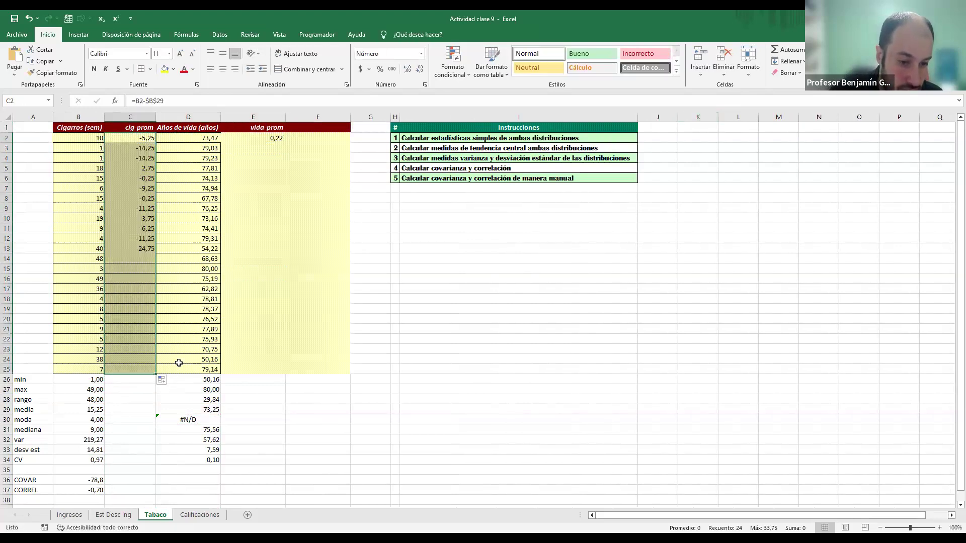
left_click(282, 139)
left_click_drag(286, 141, 280, 373)
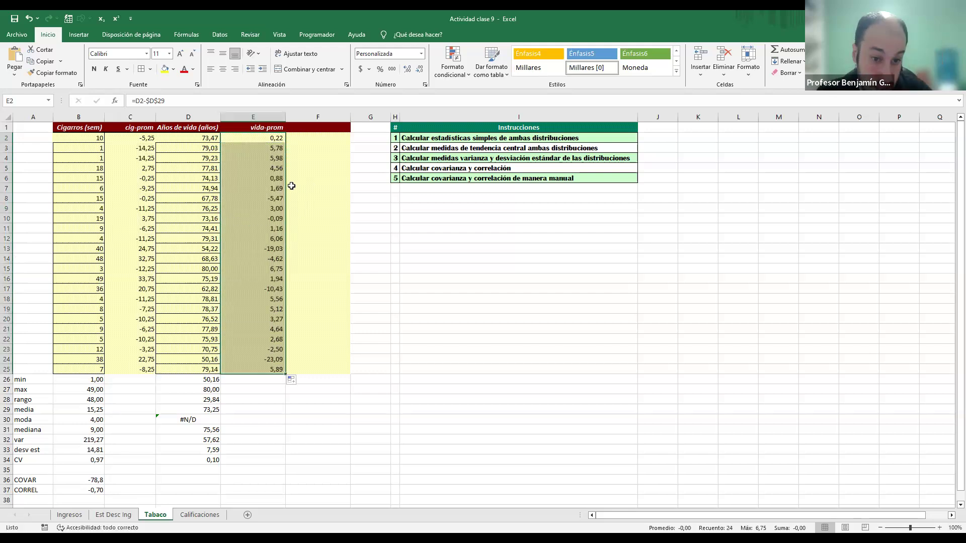
left_click(147, 141)
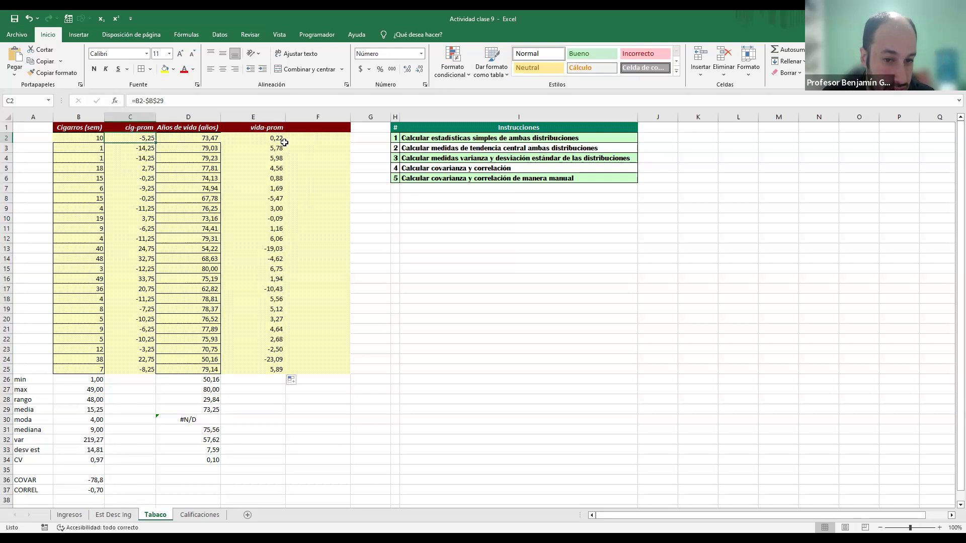
Step: Enter the header C*E in F1
left_click(313, 129)
type("C*E")
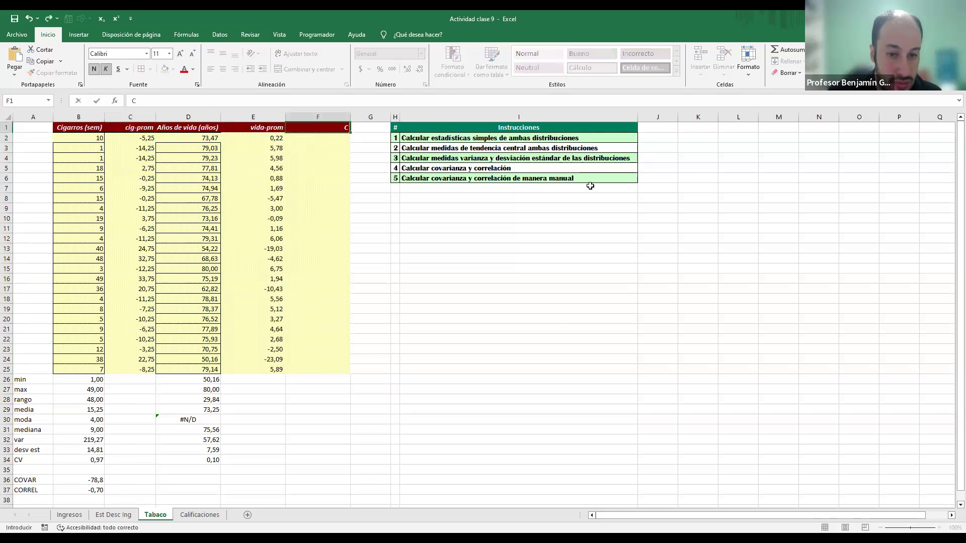
key("Return")
Step: Multiply the two deviations in F2 as =C2*E2 and fill the formula down to F25
type("=")
key("Left")
key("Left")
key("Left")
type("*")
key("Left")
key("Return")
key("Up")
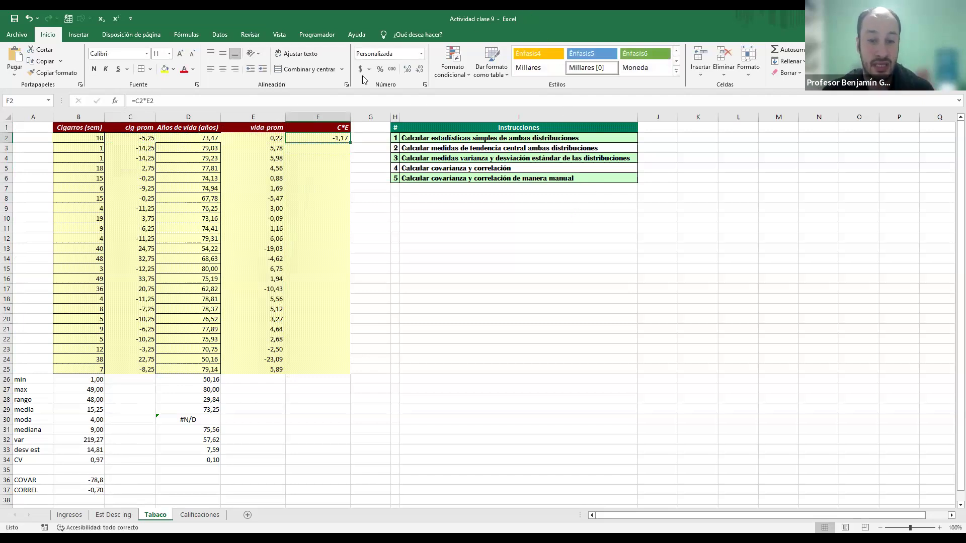
left_click_drag(351, 143, 351, 378)
Step: Examine how the deviations and their products relate in rows 3 and 16
left_click(327, 146)
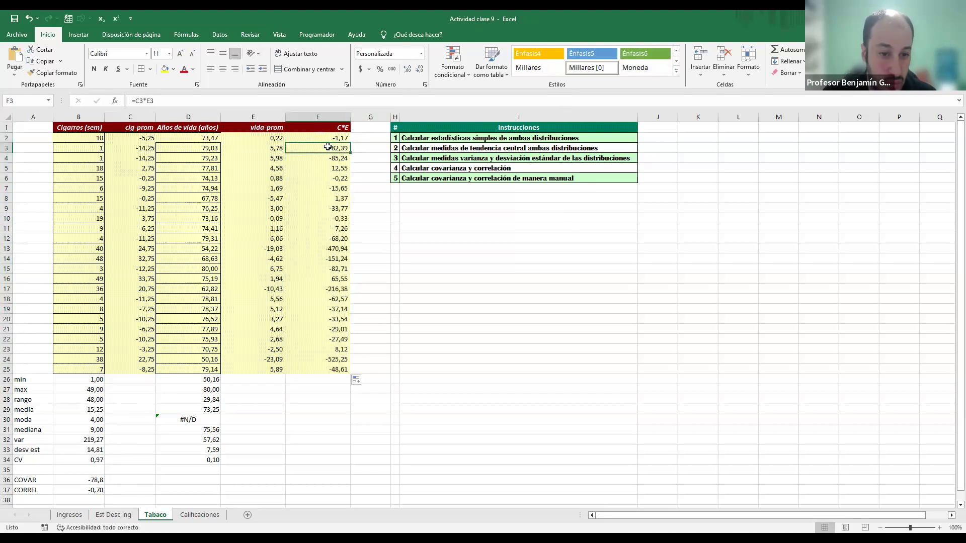
left_click(143, 151)
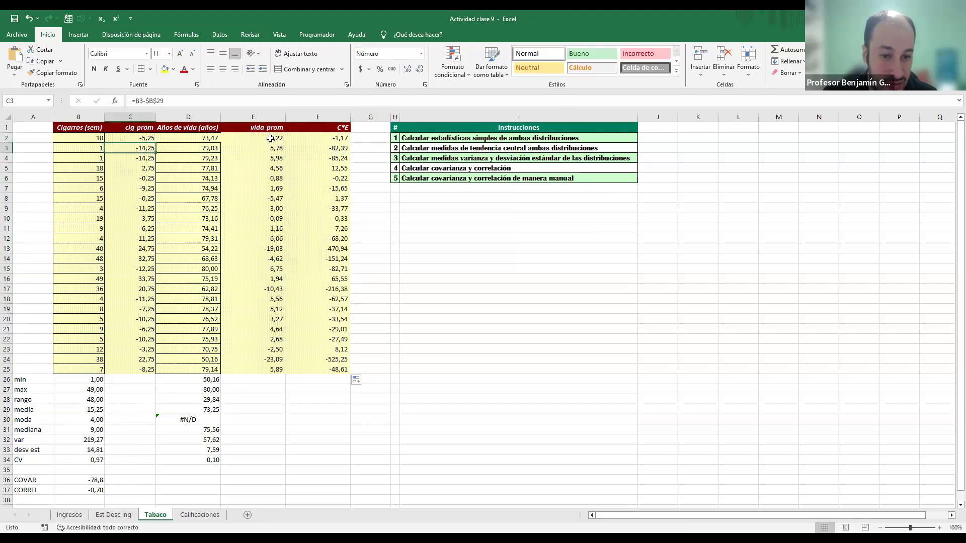
left_click(341, 151)
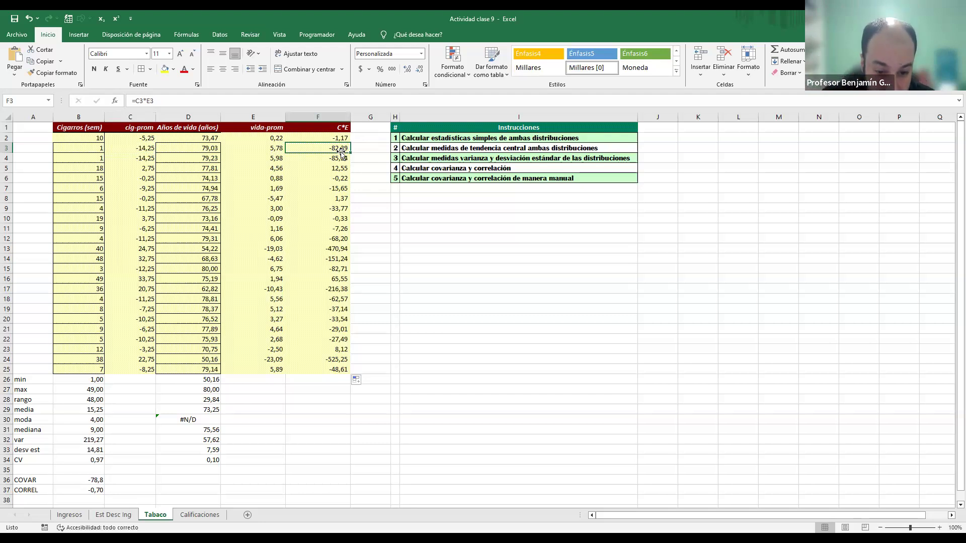
left_click(338, 279)
left_click(10, 280)
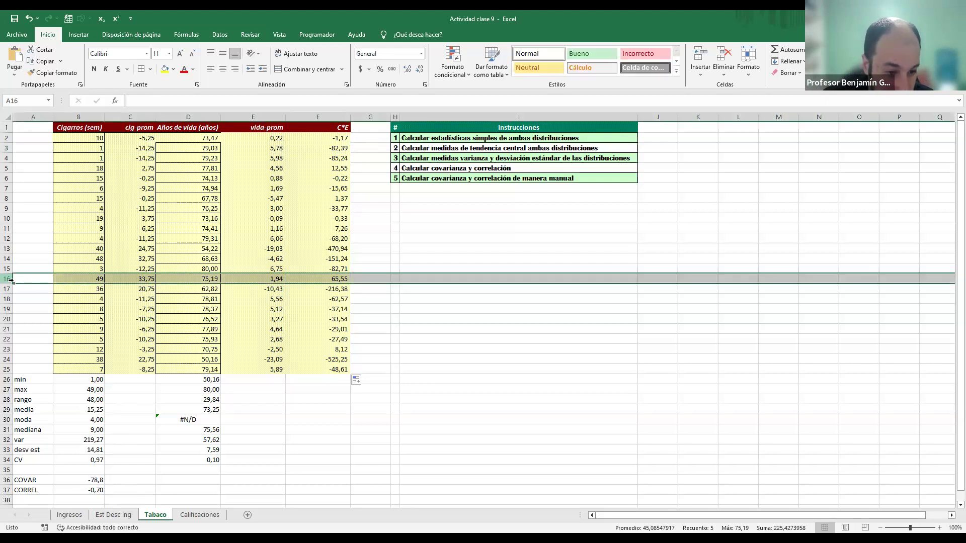
left_click(78, 279)
left_click(135, 278)
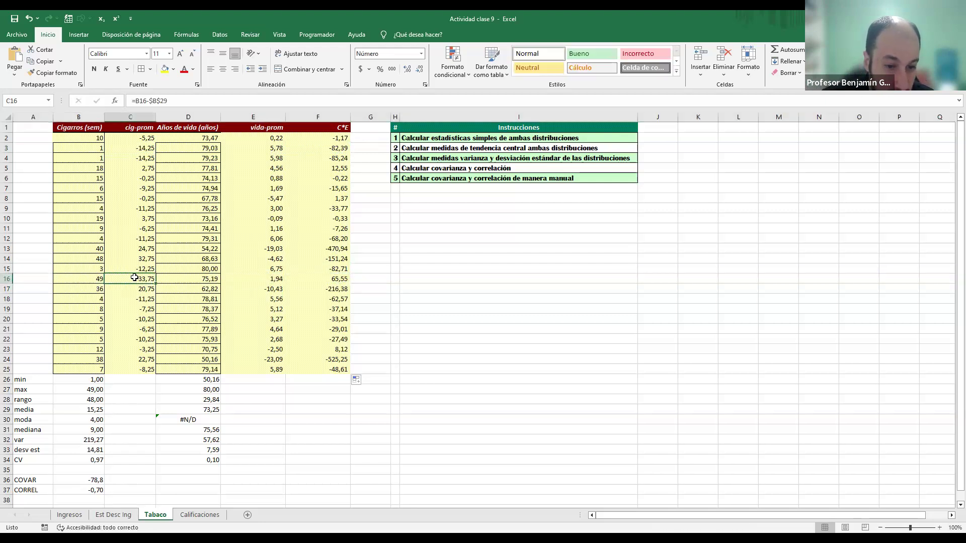
Step: Compute the manual covariance in F27 by dividing SUMA of F2:F25 by the CONTAR count of the values in the C*E column
left_click(259, 276)
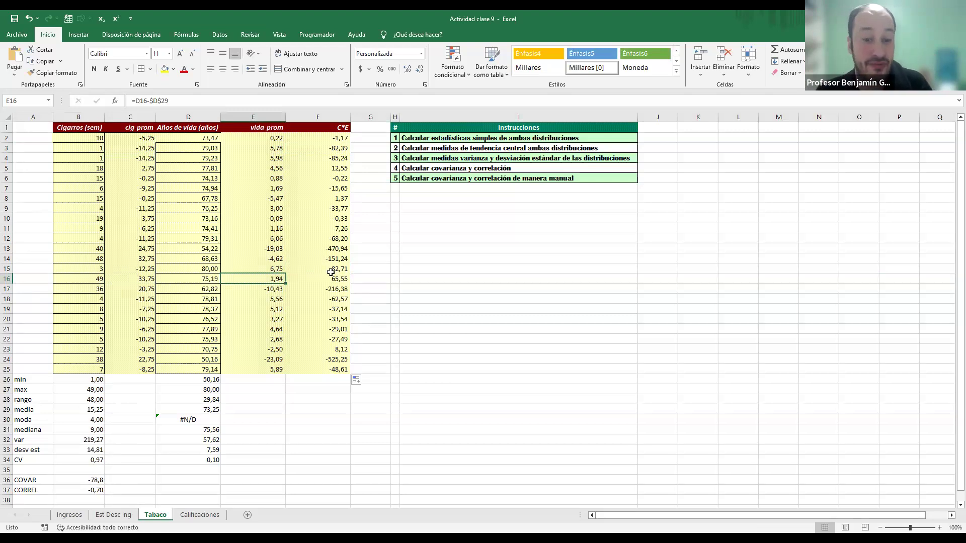
left_click(330, 391)
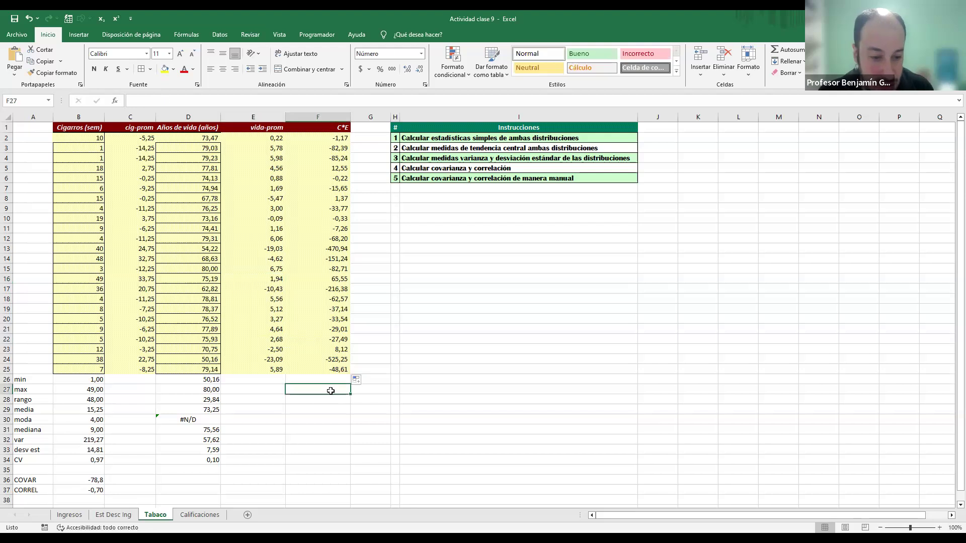
type("=")
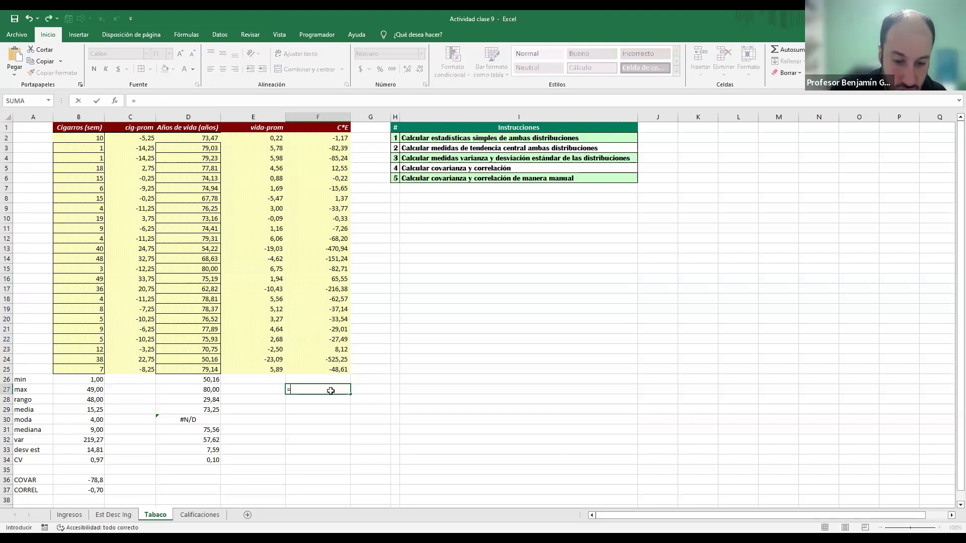
type("SUMA(")
key("Up")
key("Up")
key("ctrl+shift+Up")
key("shift+Down")
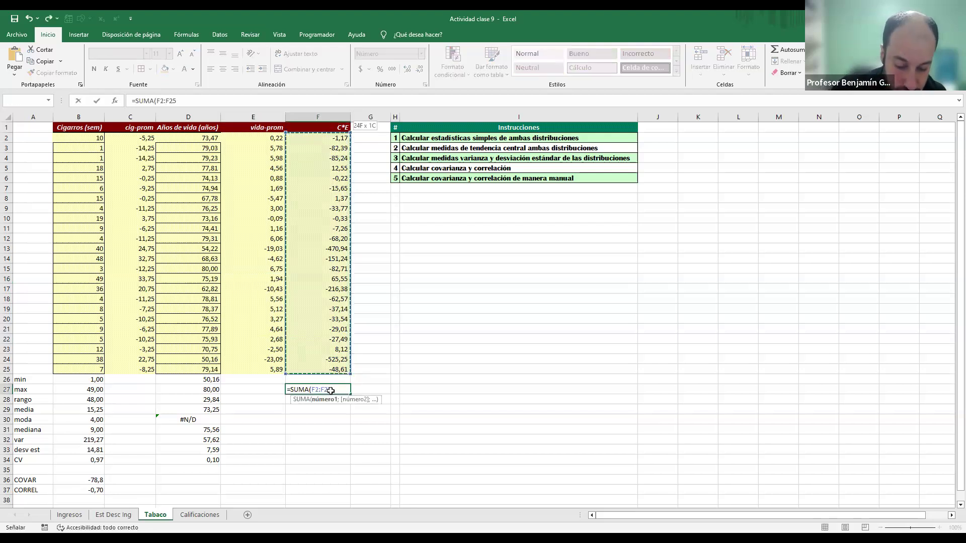
type(")")
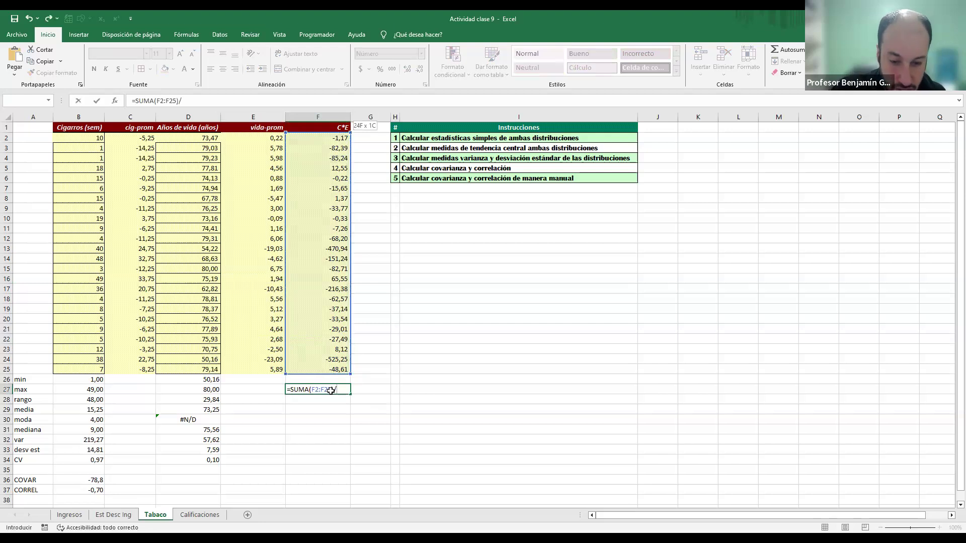
type("/contar")
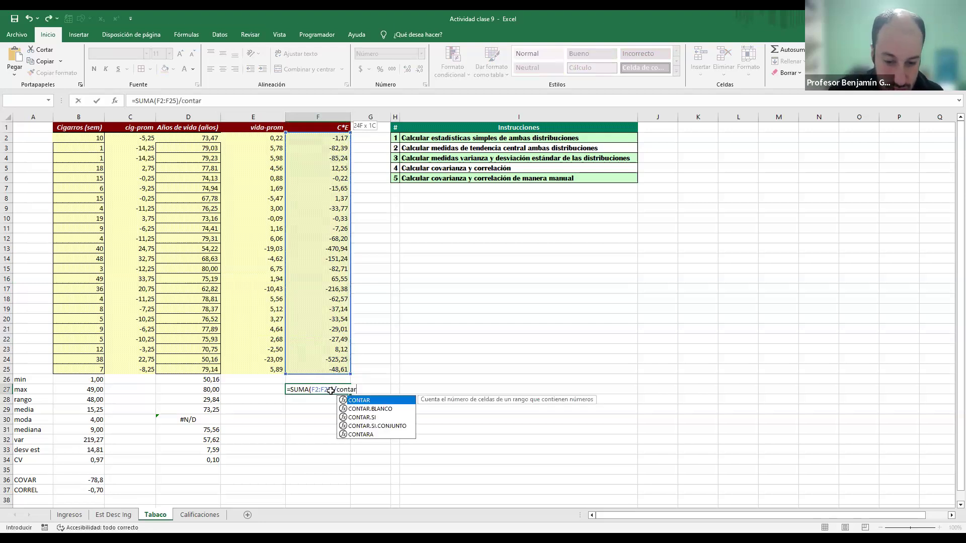
key("Tab")
key("Up")
key("Up")
key("ctrl+shift+Up")
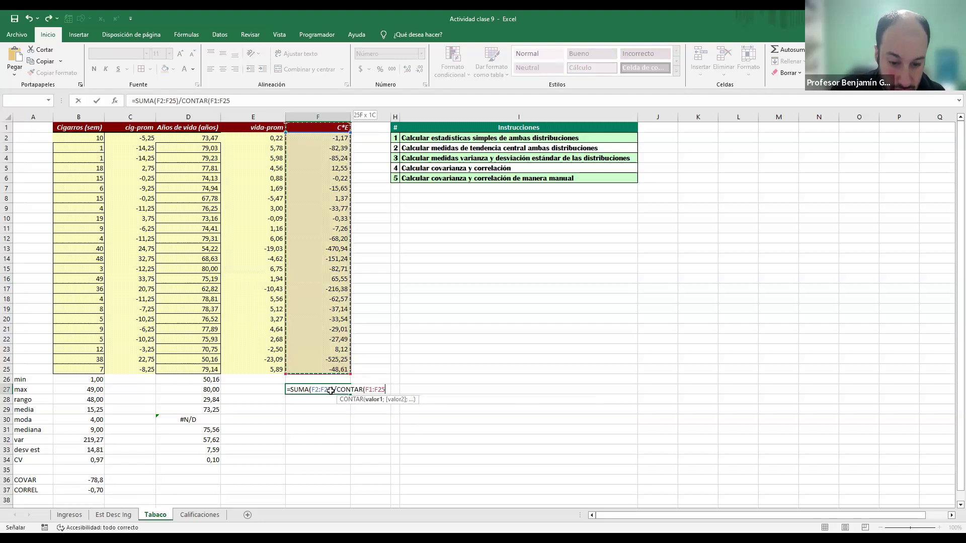
key("Tab")
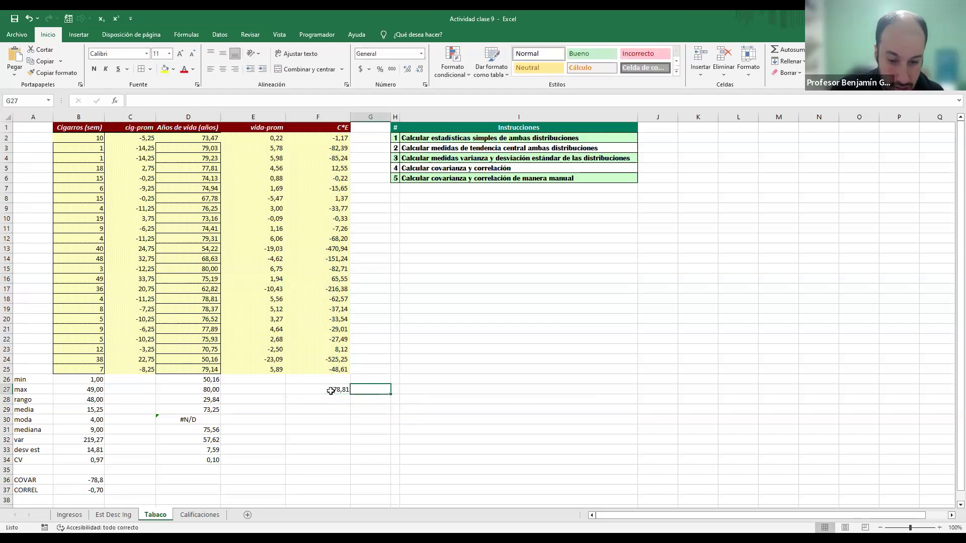
Step: Enter a check in G27 that compares the manual covariance with the COVAR value using =F27=B36
type("=")
left_click(331, 391)
type("=")
left_click(330, 391)
key("Left")
key("Left")
key("Left")
key("Left")
key("Left")
key("Down")
key("Down")
key("Down")
key("Down")
key("Down")
key("Down")
key("Down")
key("Down")
key("Down")
key("Right")
key("Right")
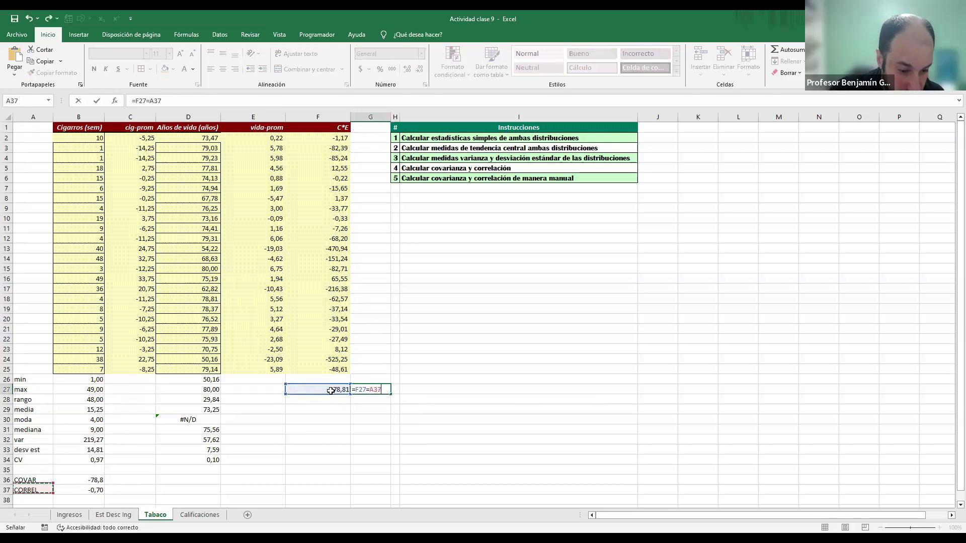
key("Return")
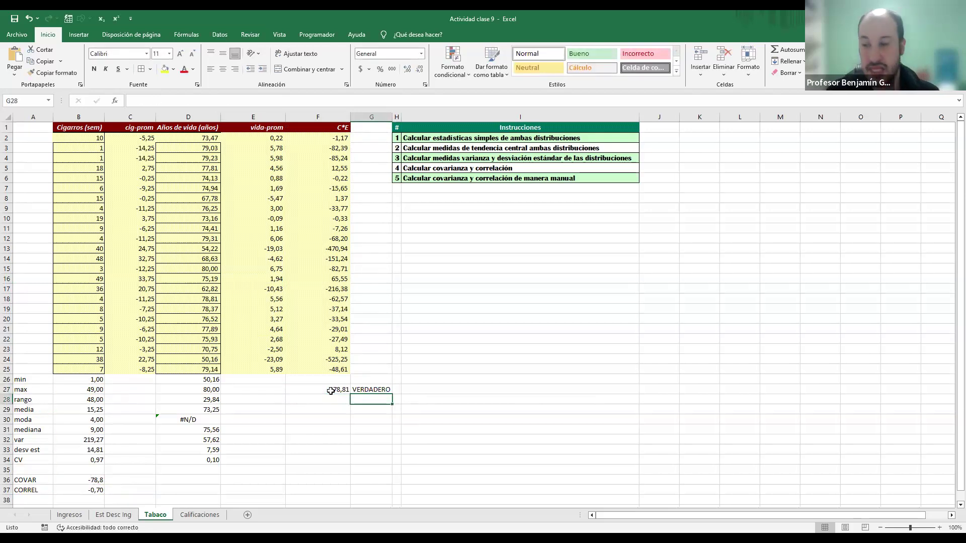
Step: Begin the manual correlation formula in F28 with the covariance in F27 as the numerator
left_click(330, 391)
key("Down")
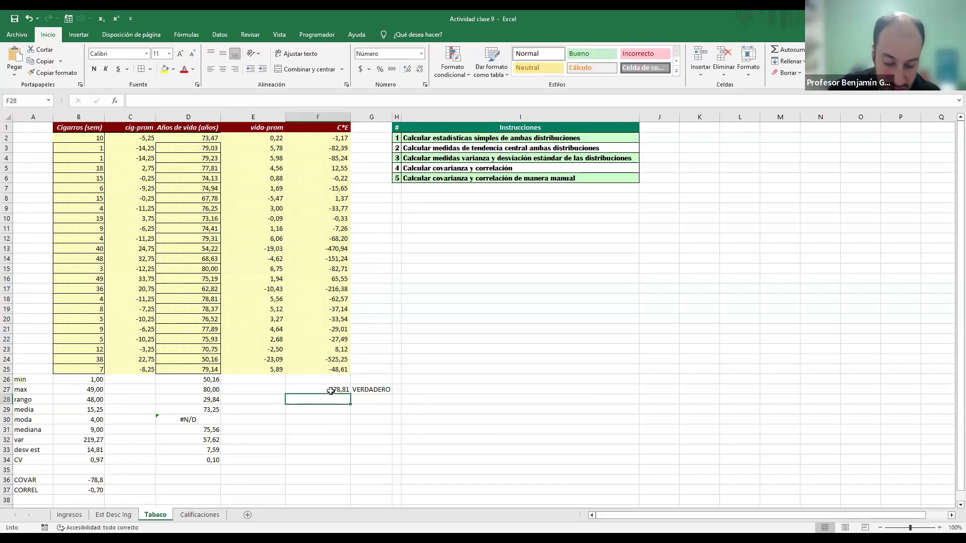
type(")")
key("BackSpace")
type("=")
left_click(330, 391)
type("/")
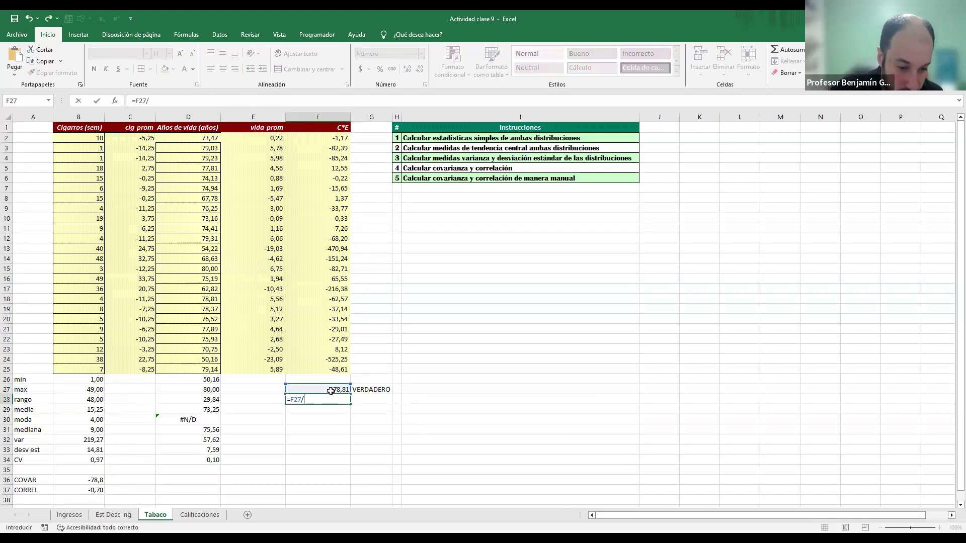
key("Left")
key("BackSpace")
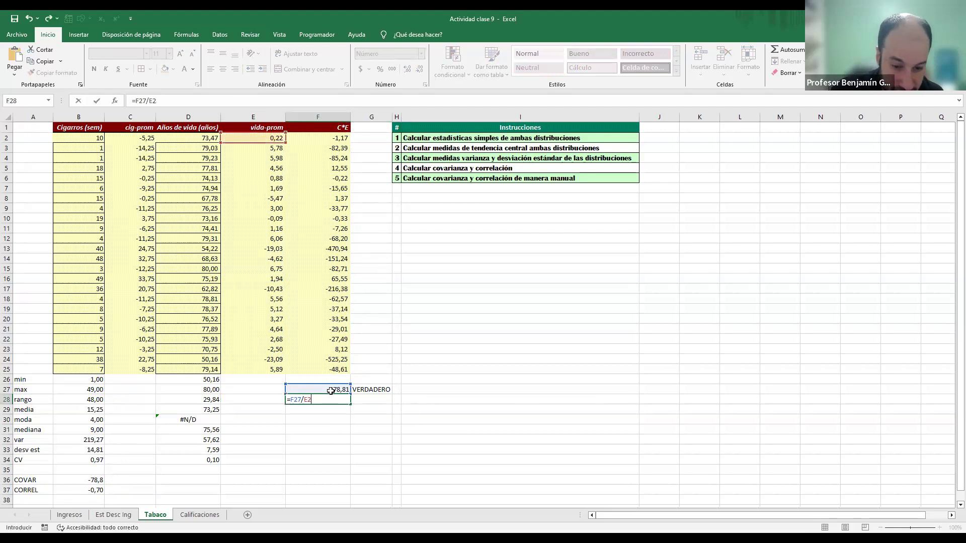
key("BackSpace")
key("BackSpace")
Step: Divide by the product of the two standard deviations, completing the F28 formula as =F27/(B33*D33)
type("(")
key("Left")
key("Left")
key("Left")
key("Left")
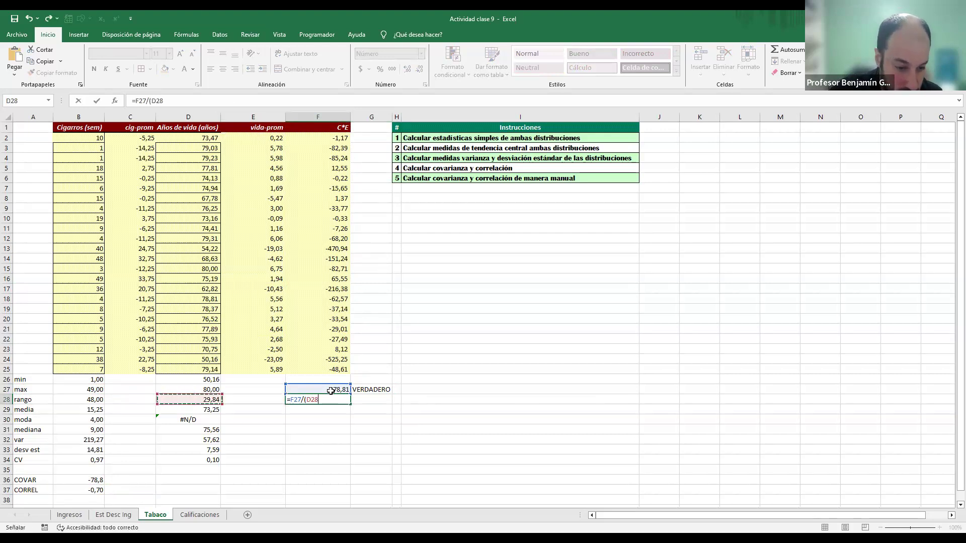
key("Down")
key("Down")
key("Down")
key("Down")
key("Down")
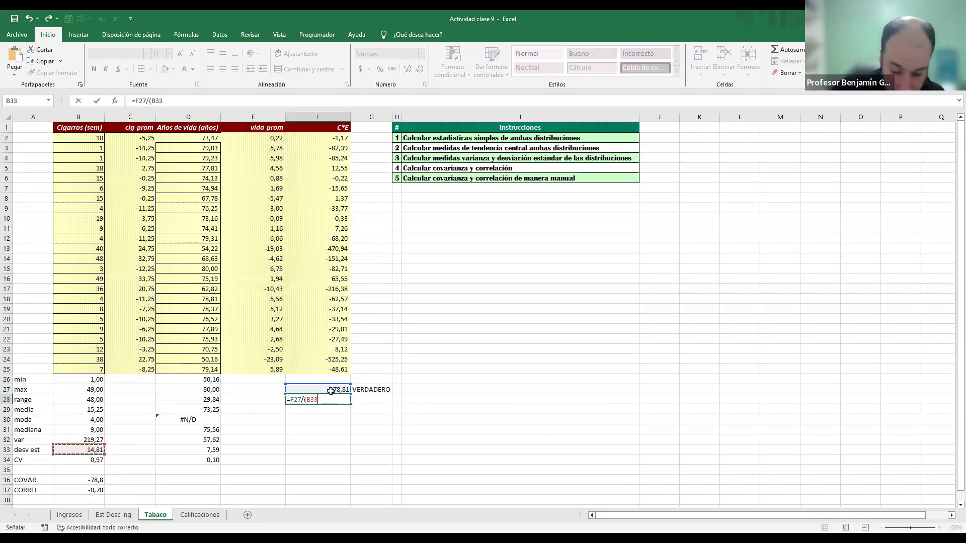
type("*")
key("Left")
key("Down")
key("Down")
key("Down")
key("Down")
key("Down")
key("Left")
type(")")
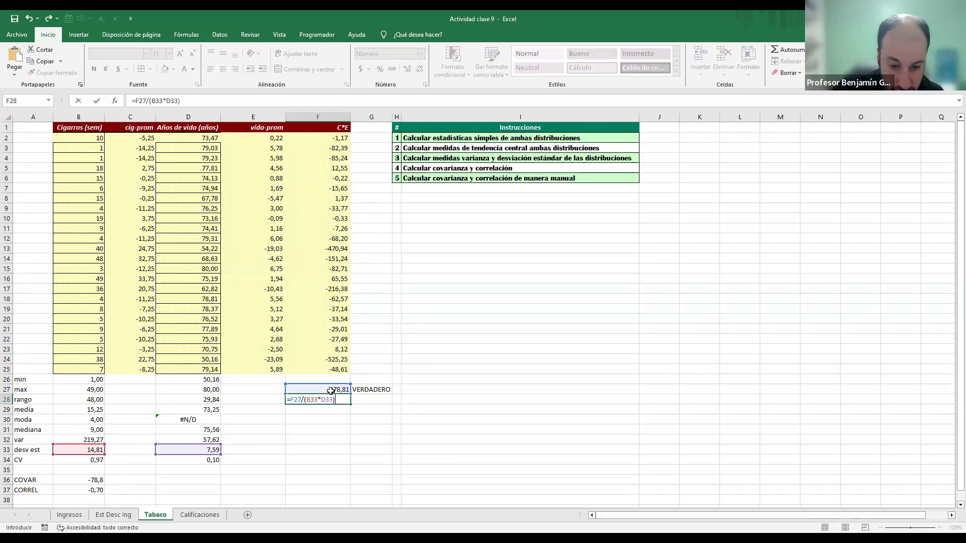
key("Return")
Step: Copy the comparison from G27 into G28 to check the manual correlation against CORREL, and inspect the cells it references
key("Up")
key("Right")
key("Up")
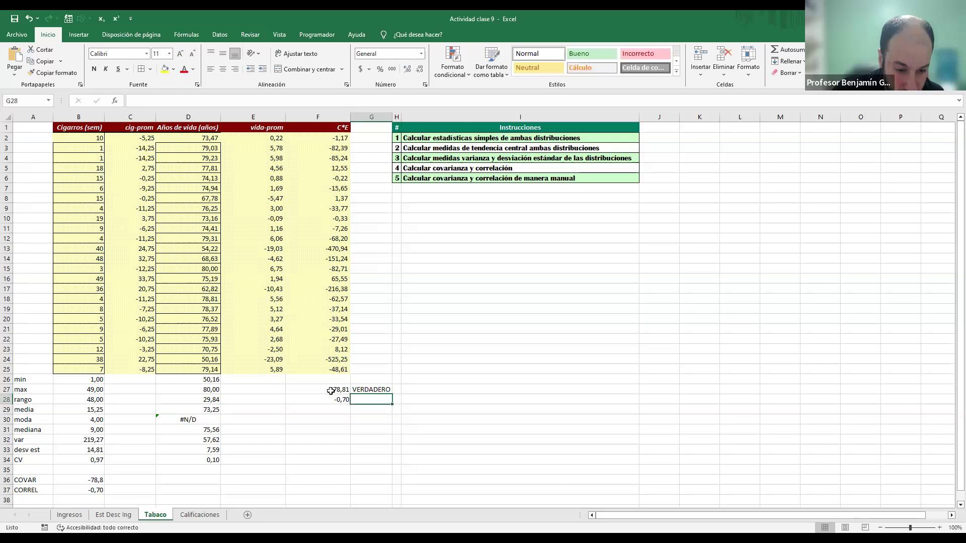
key("ctrl+c")
key("Down")
key("ctrl+v")
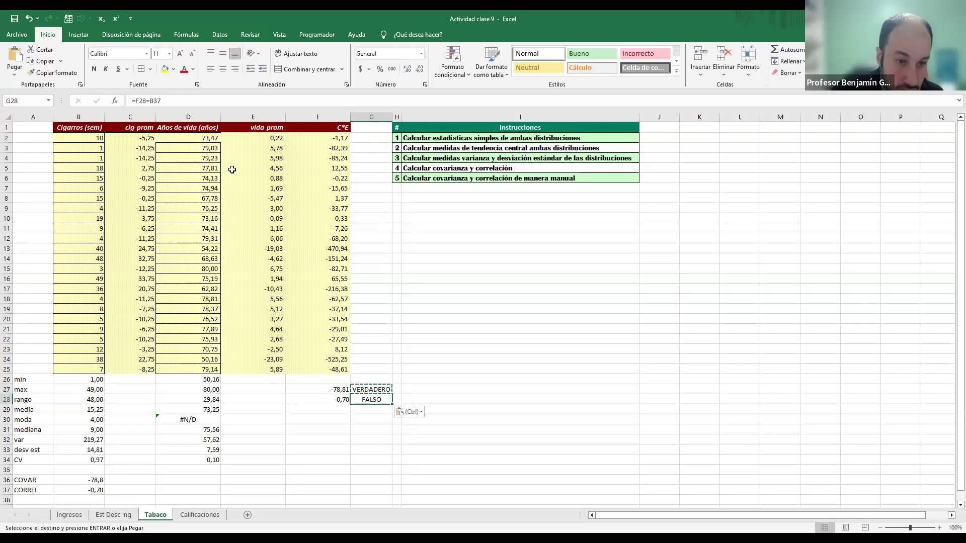
left_click(158, 100)
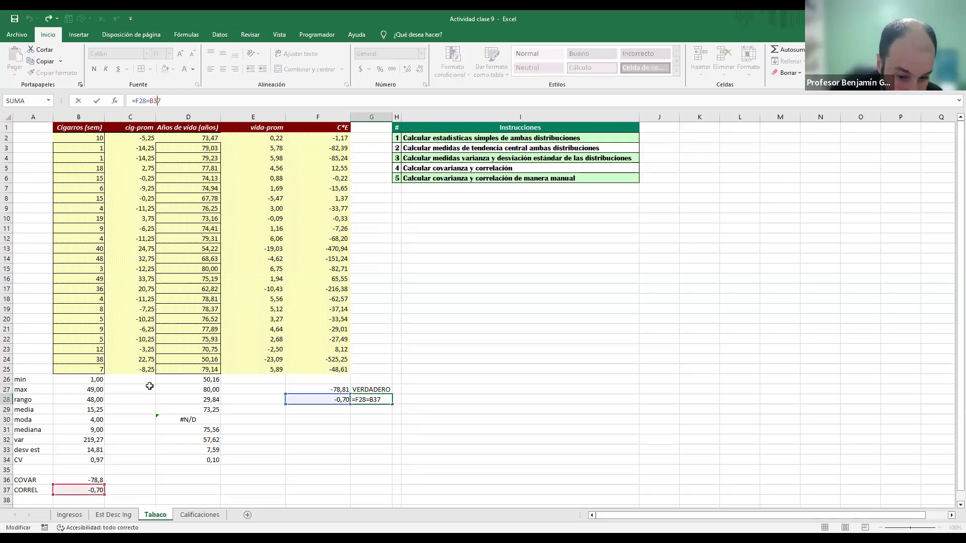
key("Escape")
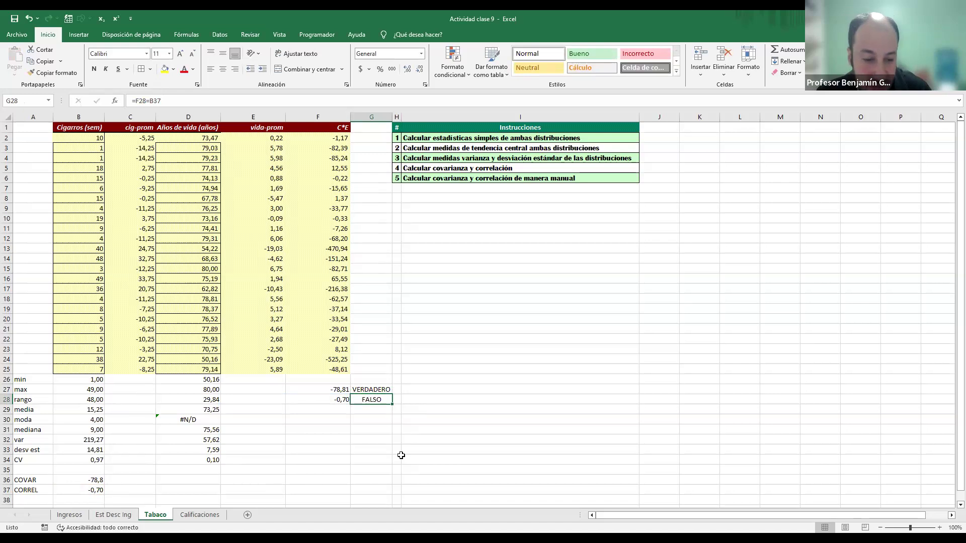
Step: Clear the two comparison checks in G27 and G28
key("Left")
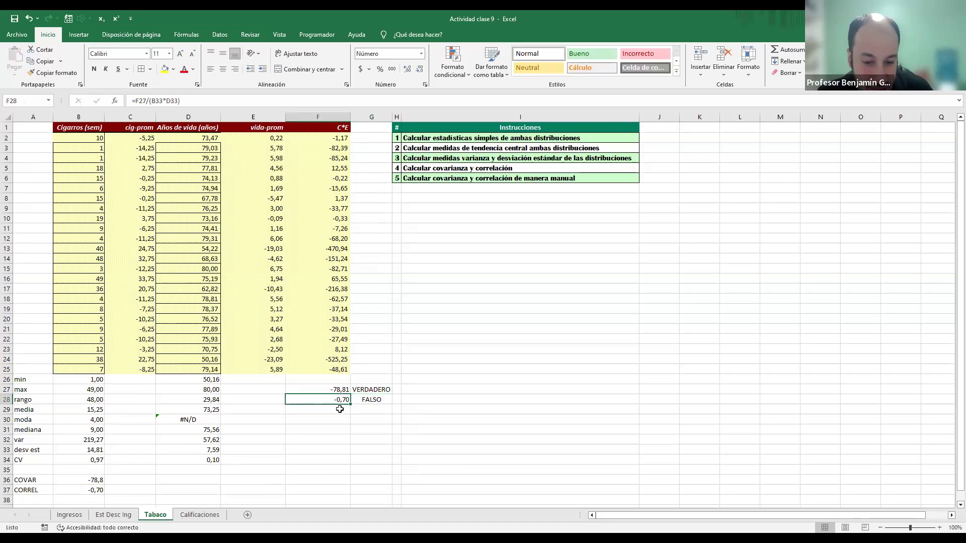
key("Right")
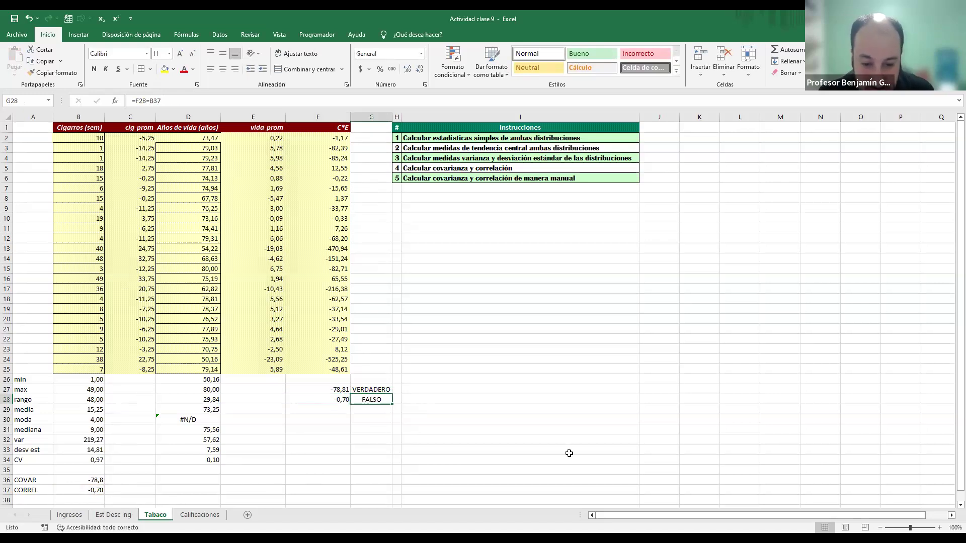
key("Delete")
key("Up")
key("Delete")
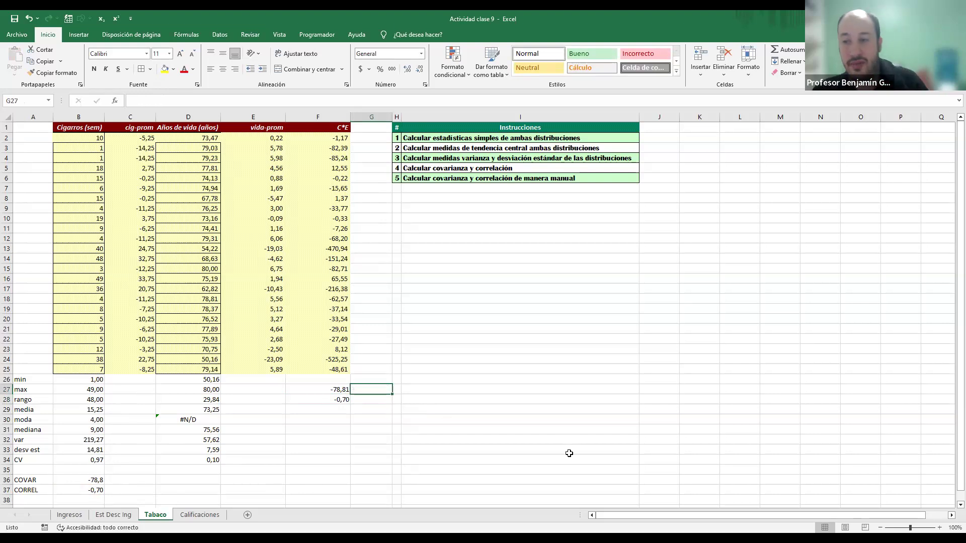
Step: Review the manual covariance and correlation formulas in F27 and F28
key("Left")
key("Down")
key("Up")
key("Down")
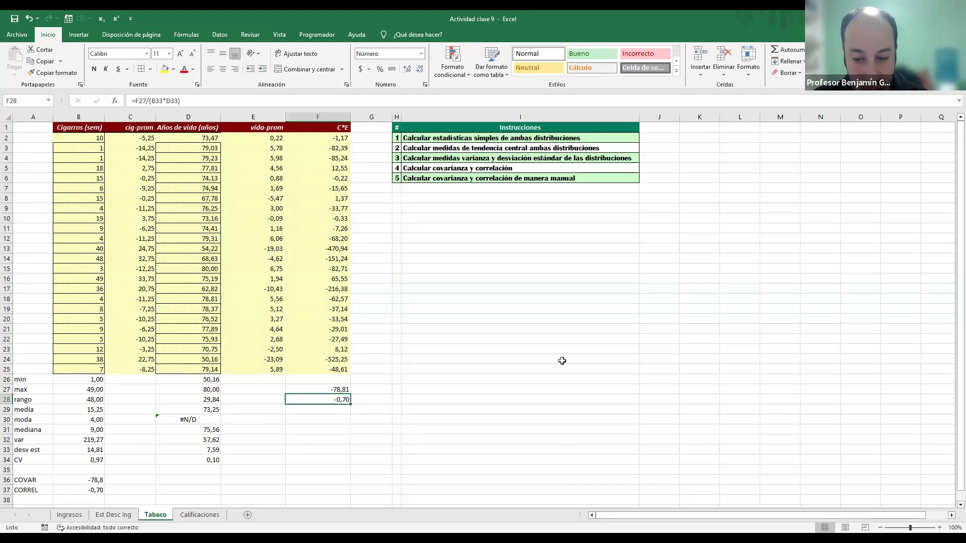
Step: Switch to the PowerPoint presentation Presentación clase 9 and start the slide show from the Correlación slide
key("alt+Tab")
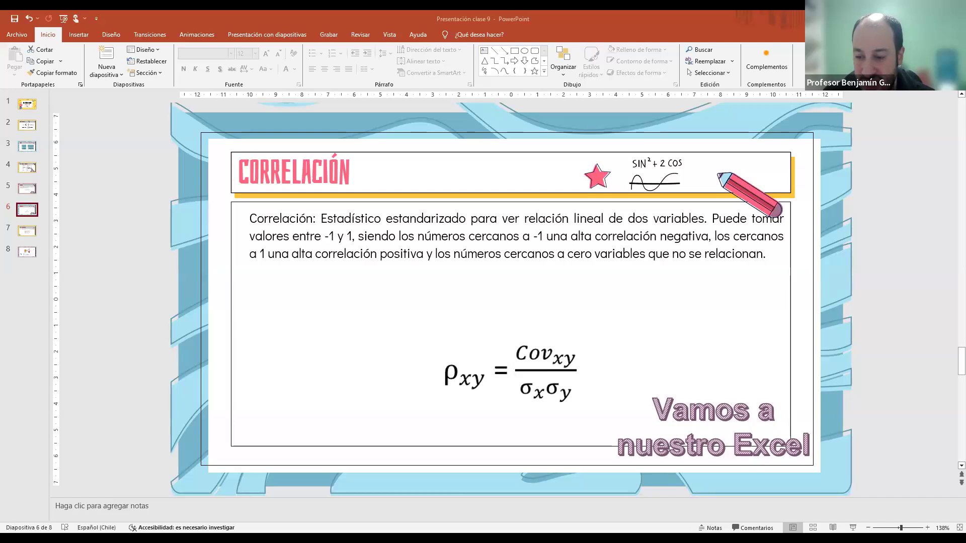
left_click(853, 527)
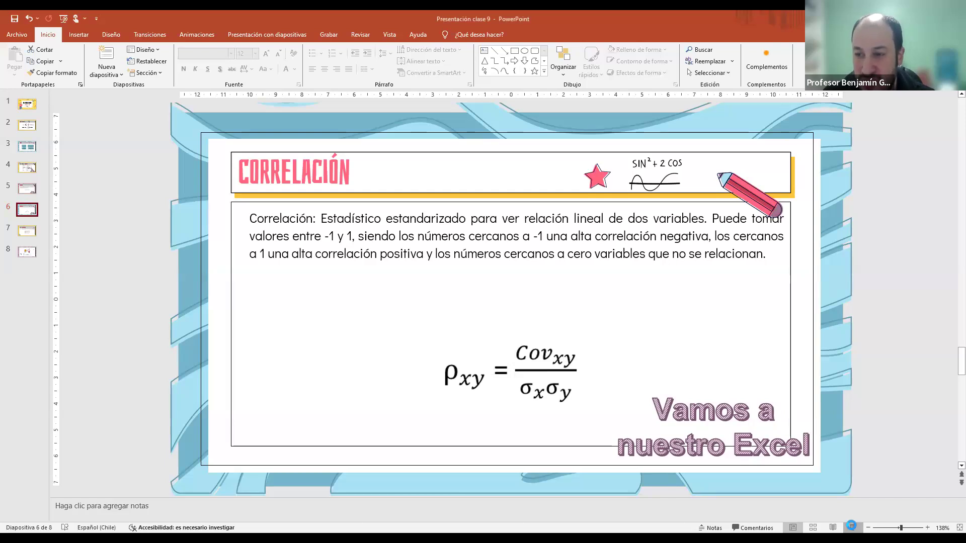
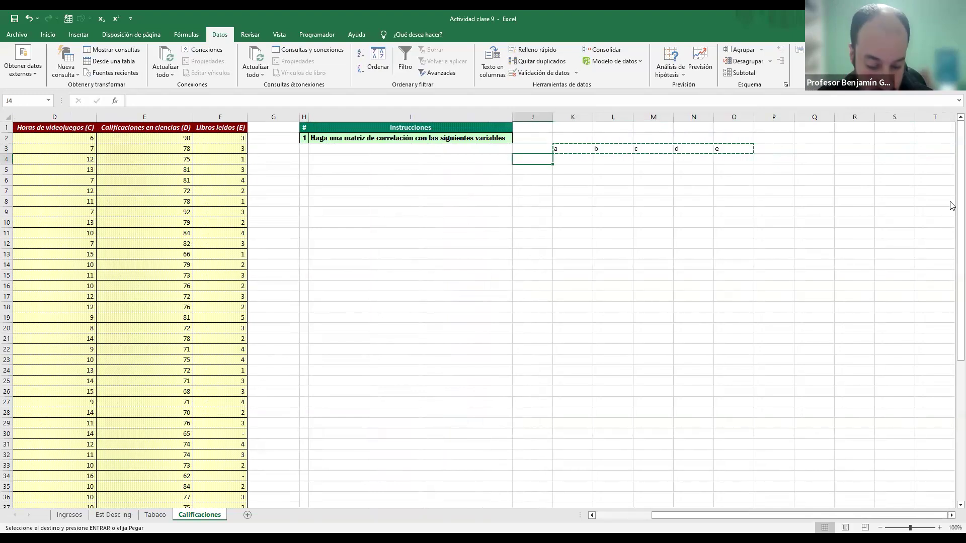
Step: Paste the copied a–e labels transposed into J4:J8 as the row labels of the correlation matrix
key("ctrl+alt+v")
key("alt+e")
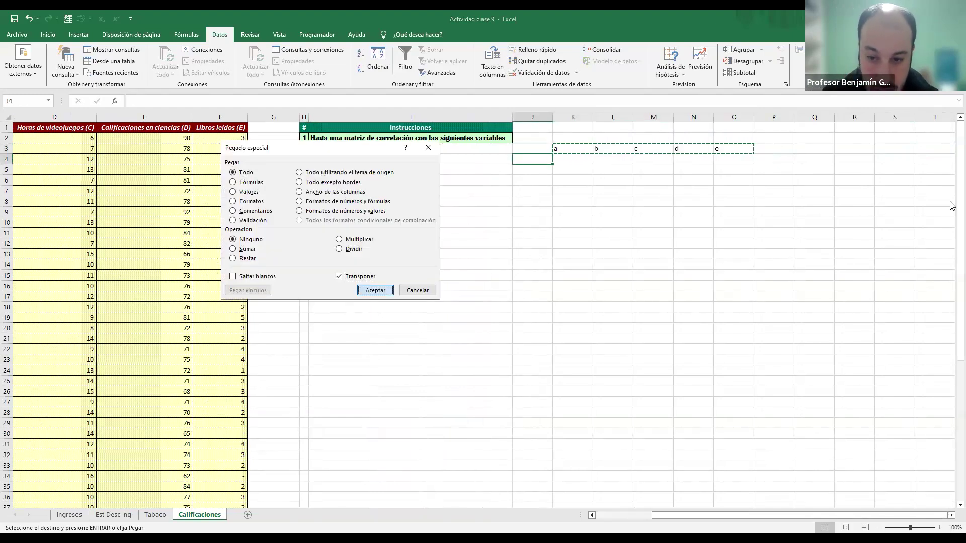
key("Return")
key("Right")
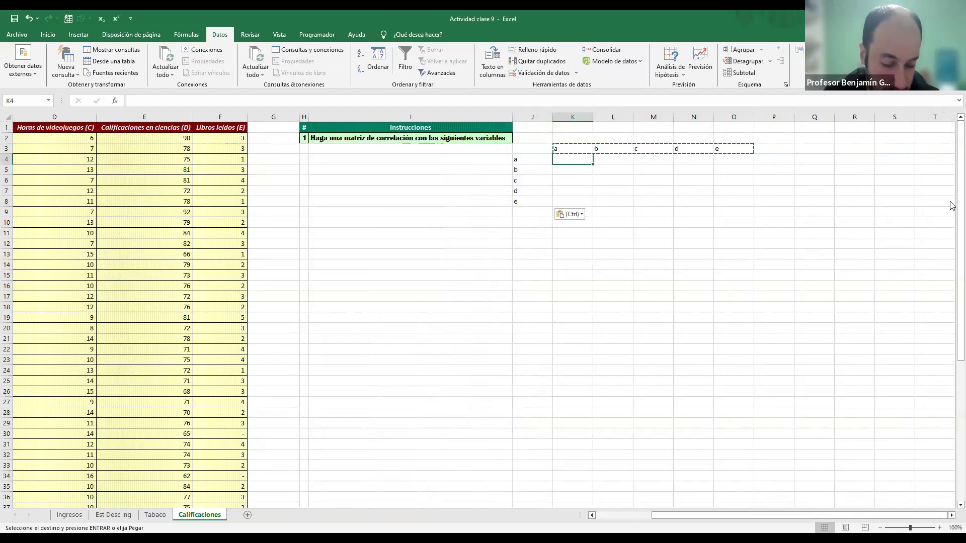
Step: Fill the diagonal of the a–e matrix, from K4 to O8, with 1
type("1")
key("Return")
key("Right")
type("1")
key("Return")
key("Right")
type("1")
key("Return")
key("Right")
type("1")
key("Return")
key("Right")
type("1")
key("Left")
Step: Start a COEF.DE.CORREL formula in K5 with the study hours B2:B57 as the first array
key("Up")
key("Left")
key("Left")
key("Left")
key("Up")
key("Up")
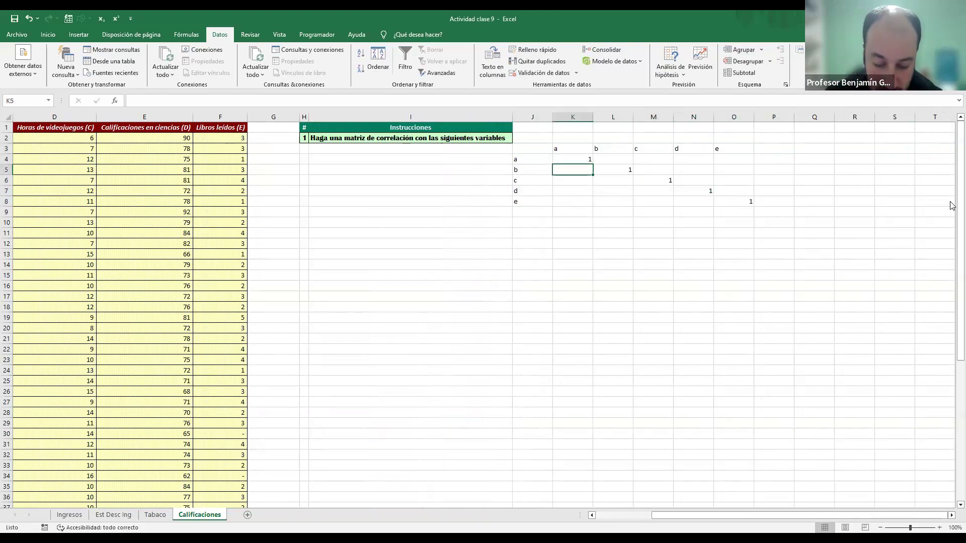
type("=")
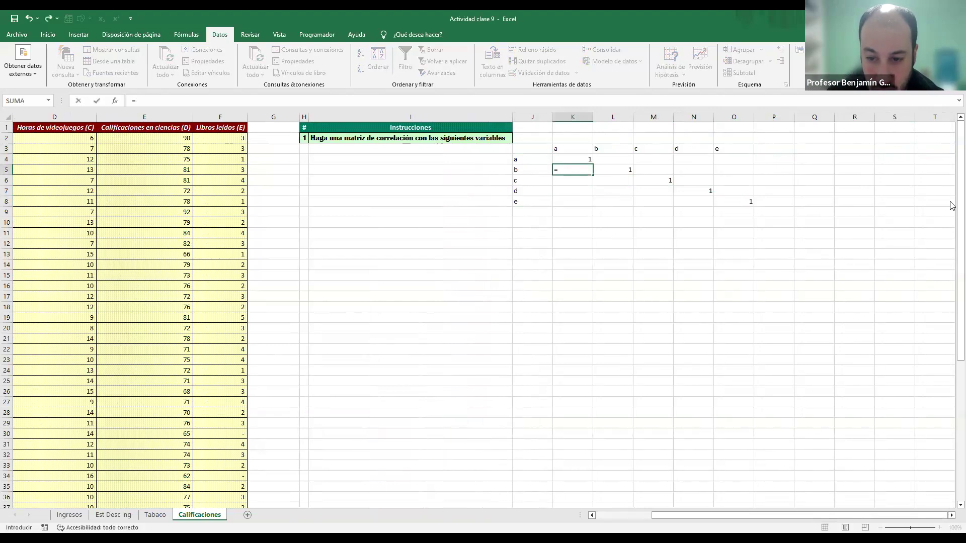
type("COEF.DE.CORREL(")
key("Left")
key("Left")
key("Left")
key("Left")
key("Left")
key("Left")
key("Left")
key("Left")
key("Left")
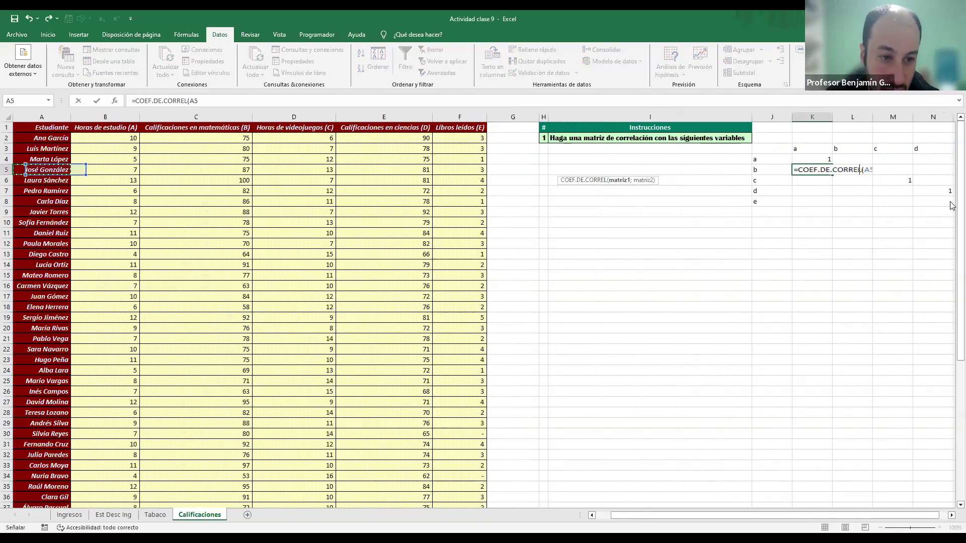
key("Up")
key("Up")
key("Up")
key("ctrl+shift+Down")
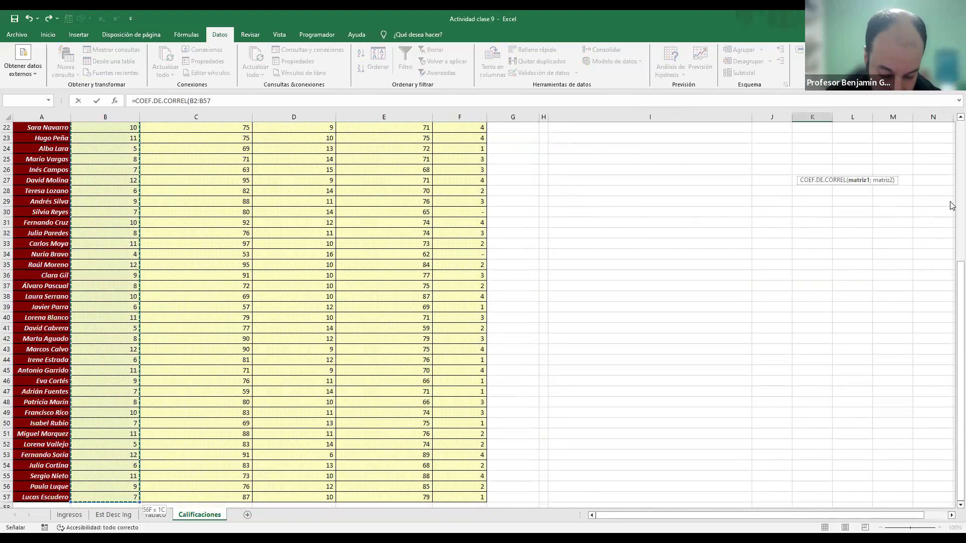
Step: Complete the K5 correlation formula with the mathematics grades C2:C57 as the second array
type(";")
key("Left")
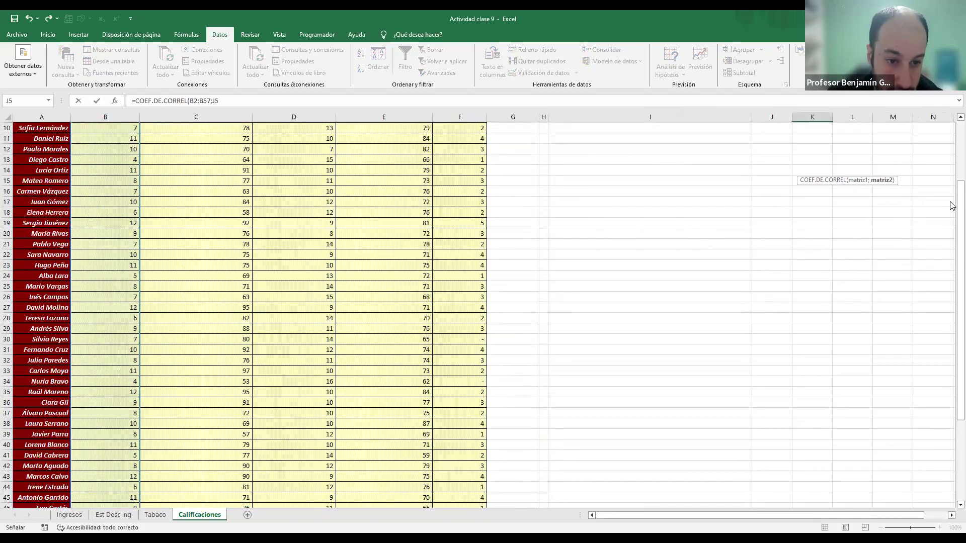
key("Left")
key("Left")
key("Left")
key("Left")
key("Left")
key("Left")
key("Left")
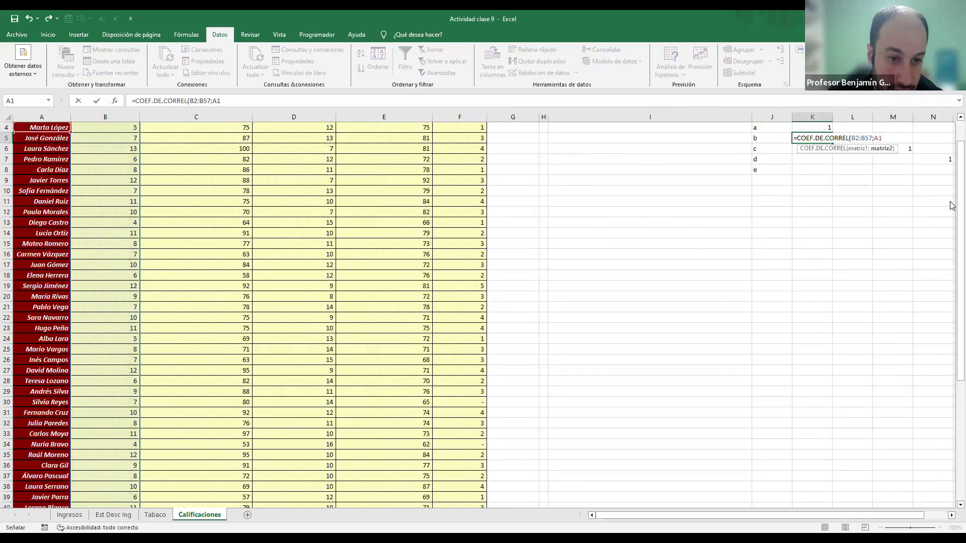
key("Up")
key("Up")
key("Up")
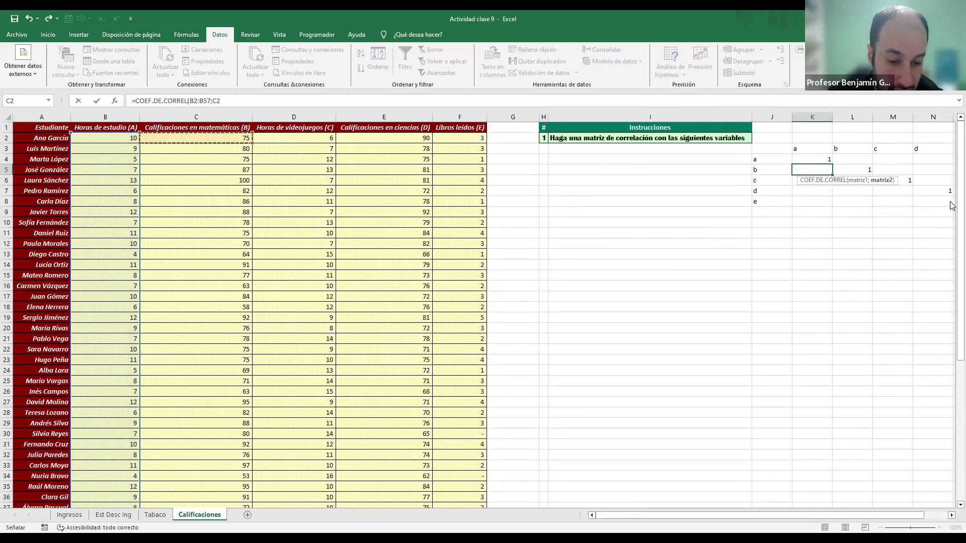
key("ctrl+shift+Down")
key("Return")
Step: Examine the hand-built matrix, the formula in K5 and the pairs that still need a correlation coefficient
key("ctrl+Up")
key("ctrl+Up")
key("ctrl+Right")
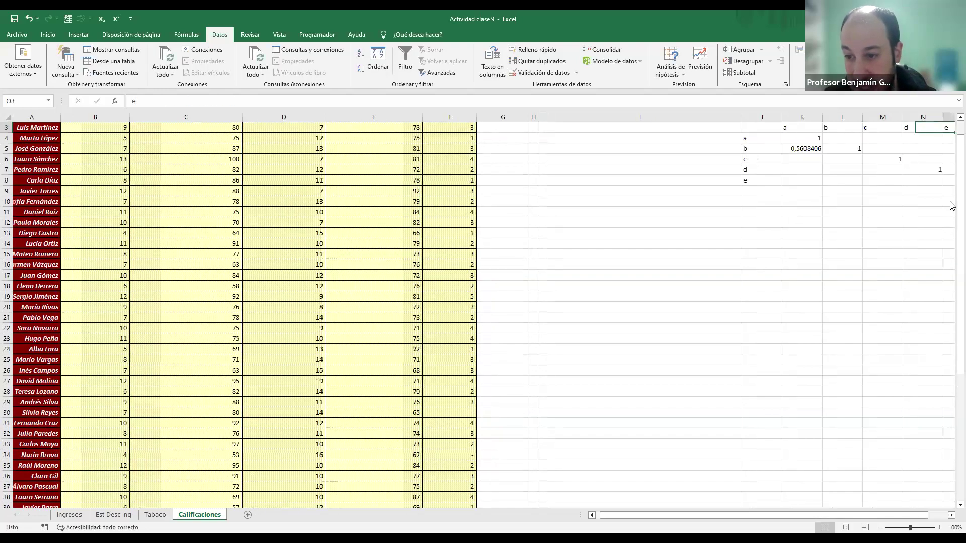
key("Right")
key("Right")
key("Left")
key("Left")
key("Left")
key("Left")
key("Left")
key("Left")
key("Down")
key("Down")
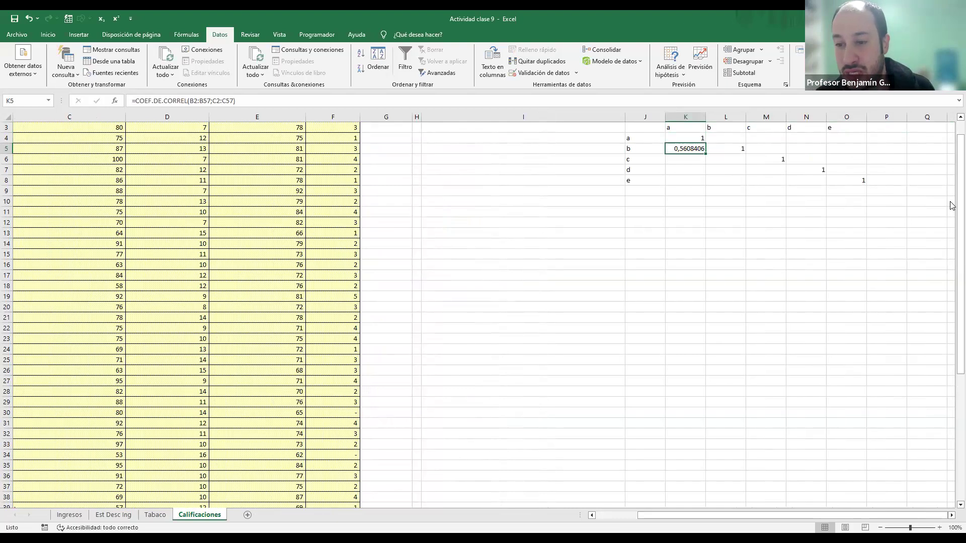
key("Down")
key("Right")
key("Down")
key("Left")
key("Right")
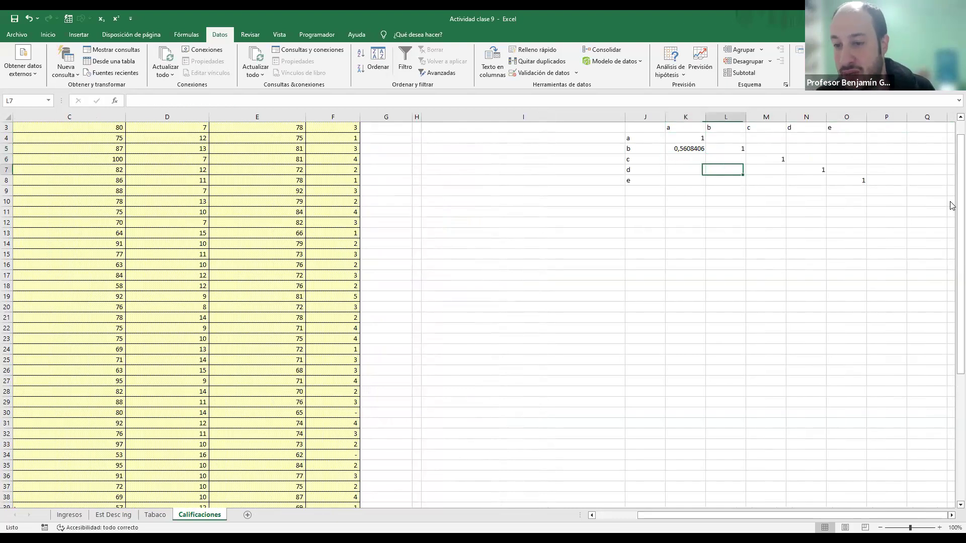
key("Right")
key("Left")
key("Left")
key("Left")
key("Left")
key("Left")
key("Left")
key("Left")
key("Left")
key("Left")
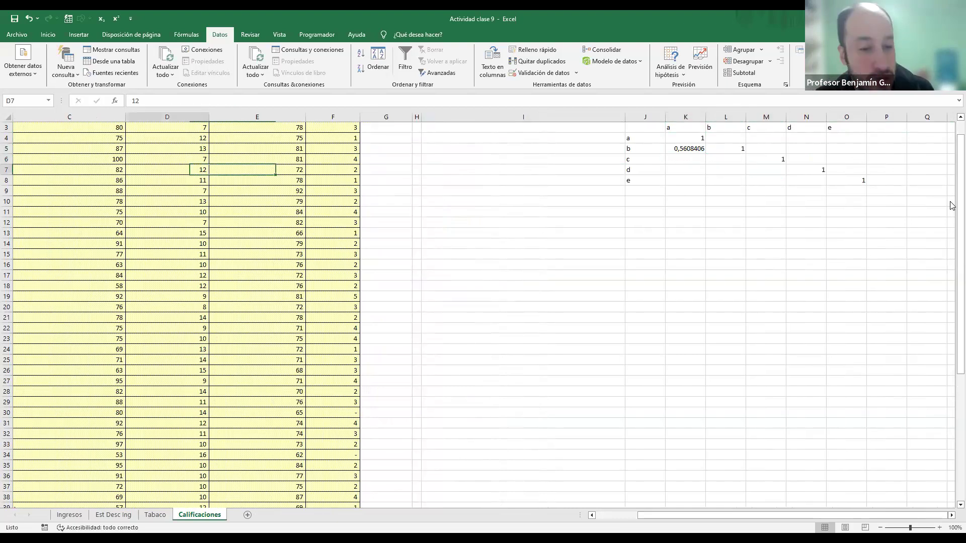
Step: Return to A1 and start the Coeficiente de correlación function of the data analysis tools
key("Left")
key("Left")
key("Left")
key("Up")
key("Up")
key("Up")
key("Up")
key("Up")
key("Up")
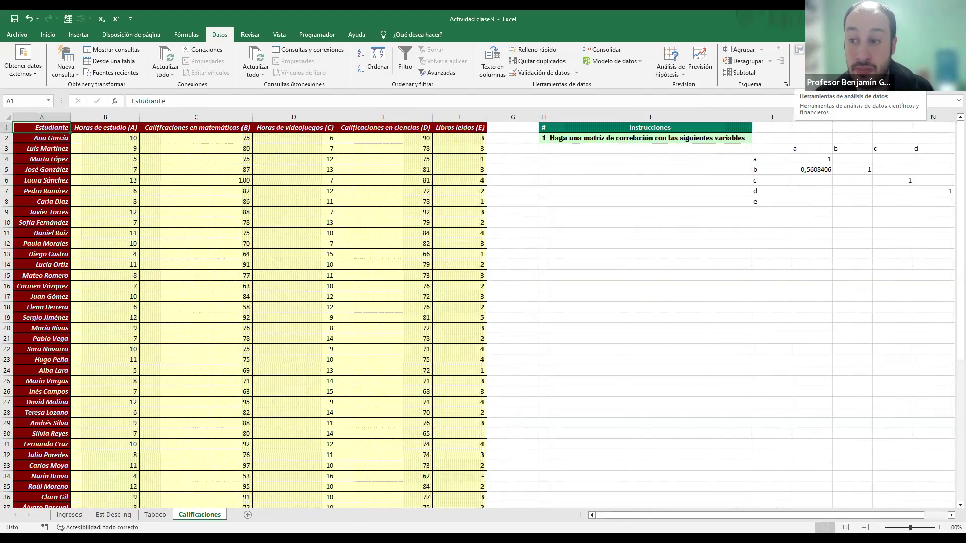
left_click(799, 50)
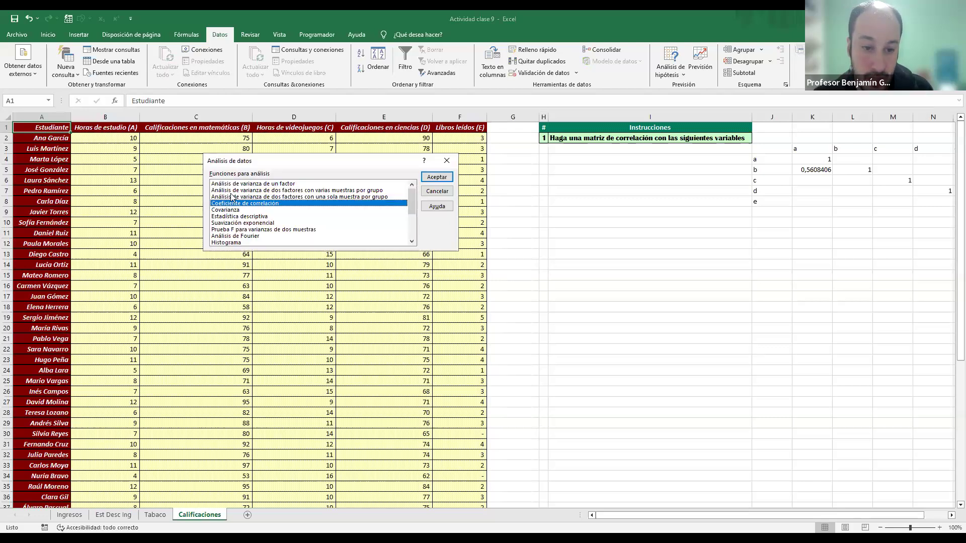
left_click(252, 184)
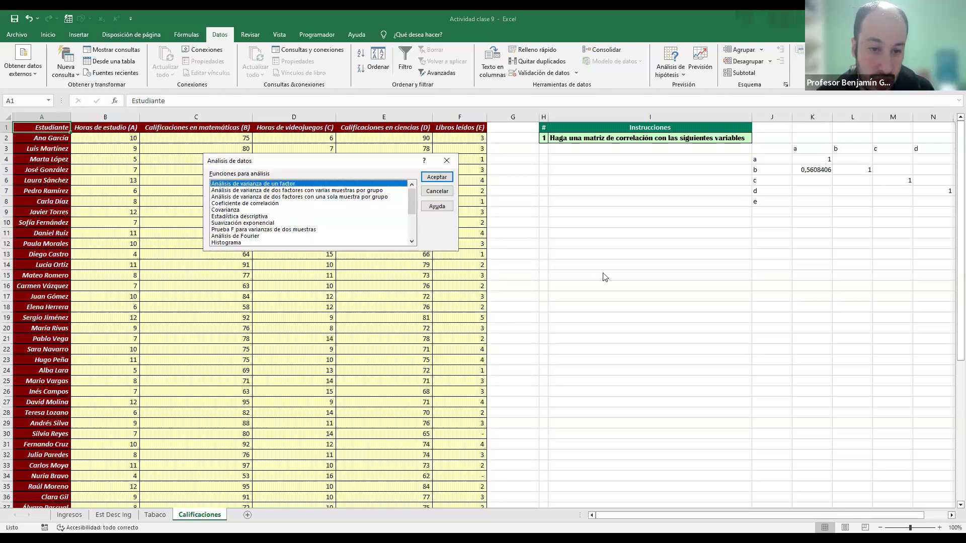
key("Down")
key("Down")
key("Down")
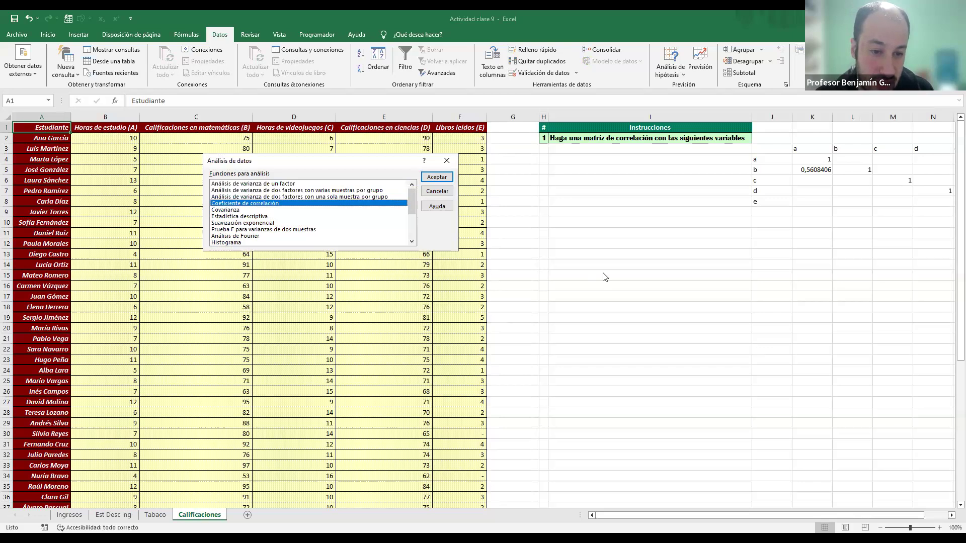
left_click(436, 177)
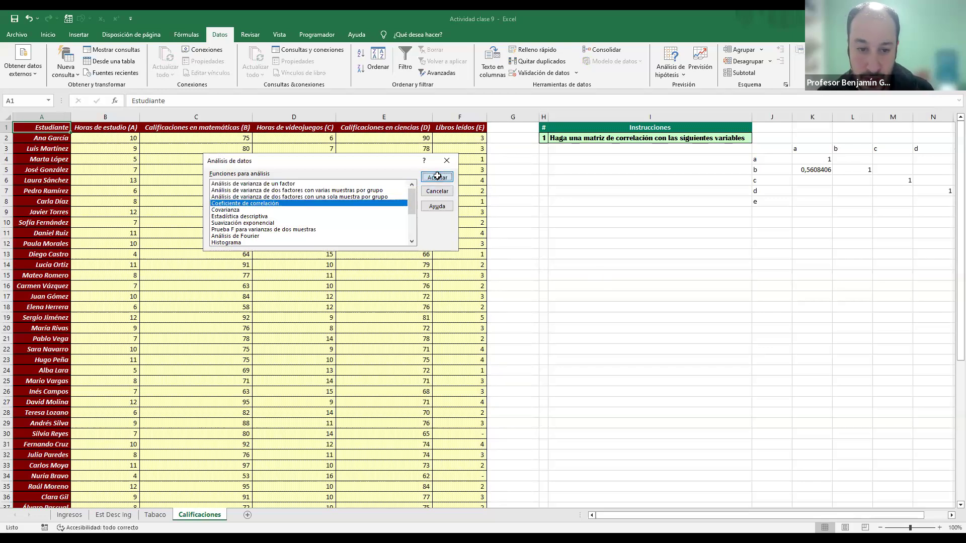
Step: Generate the correlation matrix on a new sheet from input range $B$1:$F$57, grouped by columns with labels in the first row
left_click(163, 175)
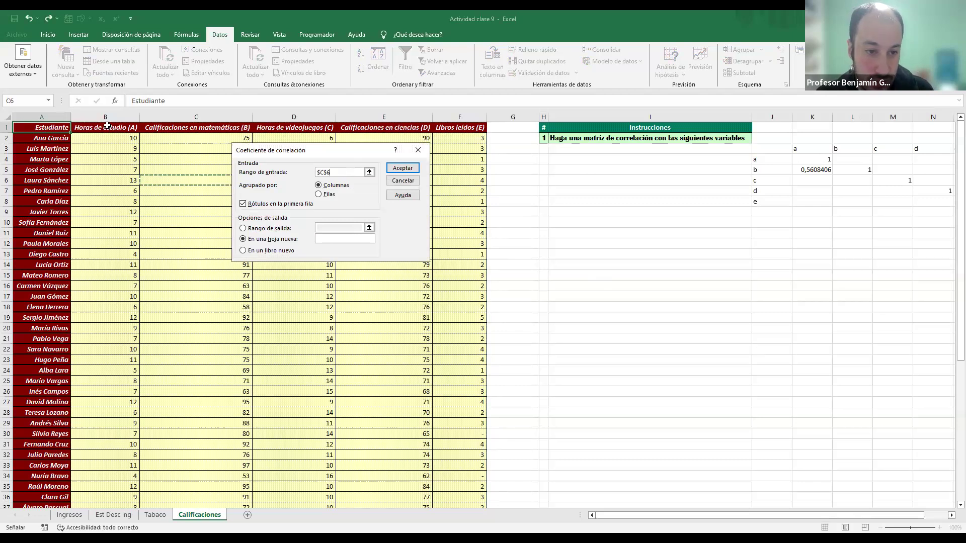
left_click(56, 117)
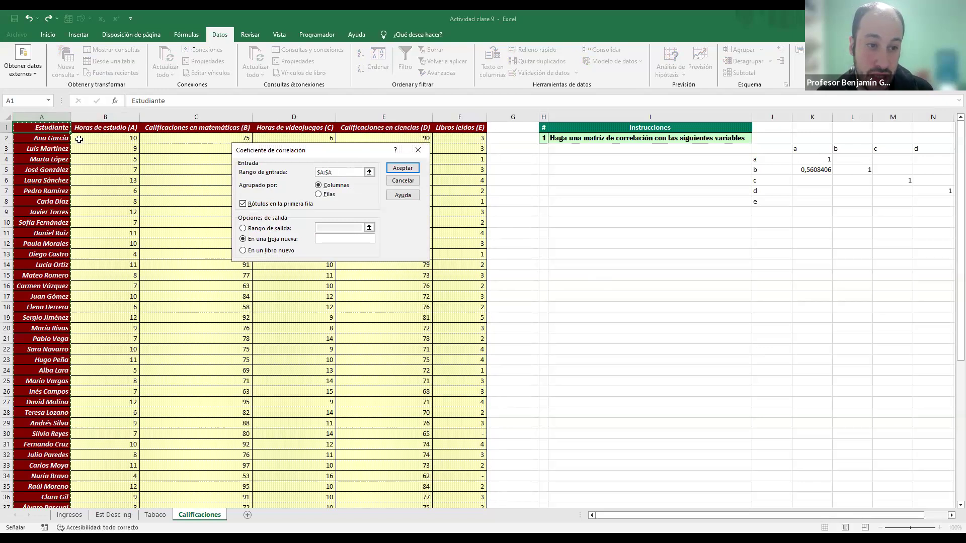
left_click(99, 128)
key("shift+Right")
key("shift+Right")
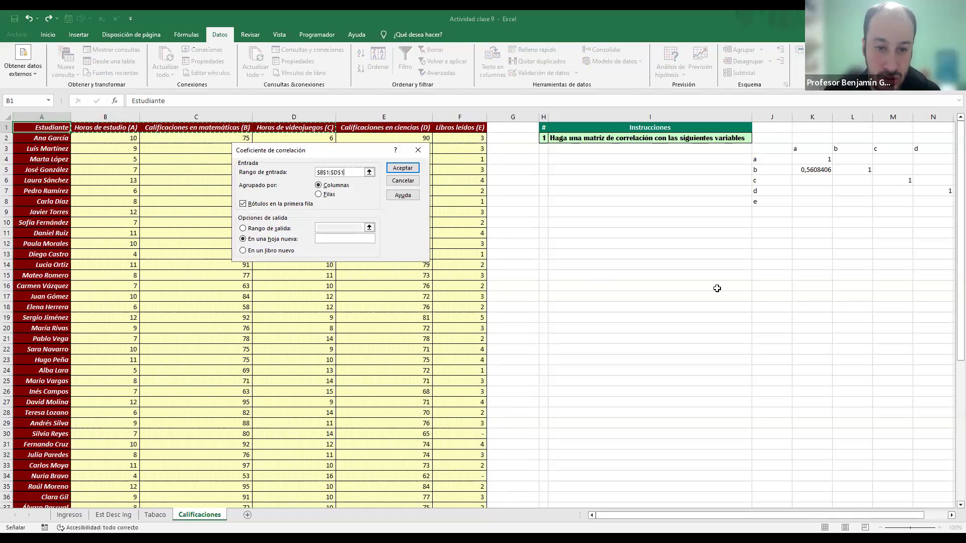
key("shift+Right")
key("shift+Right")
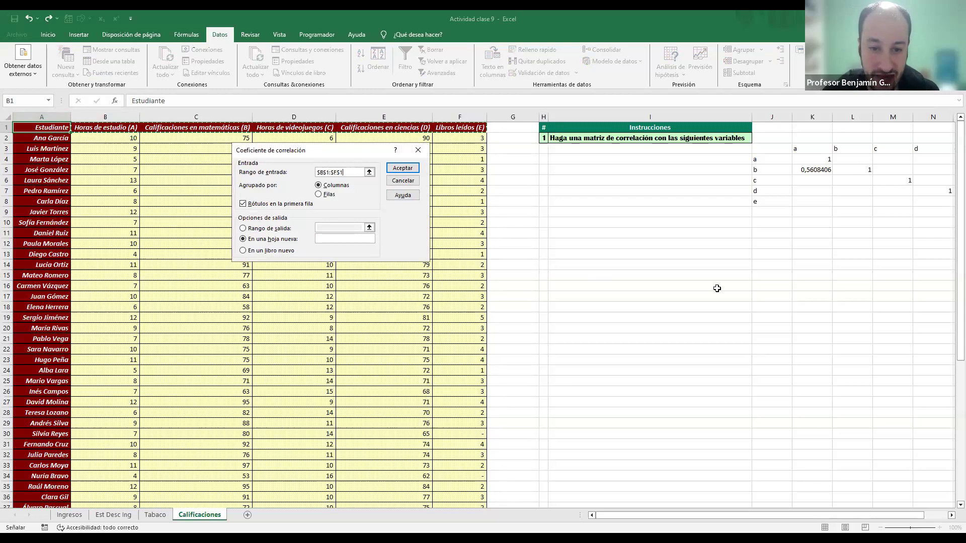
key("ctrl+shift+Down")
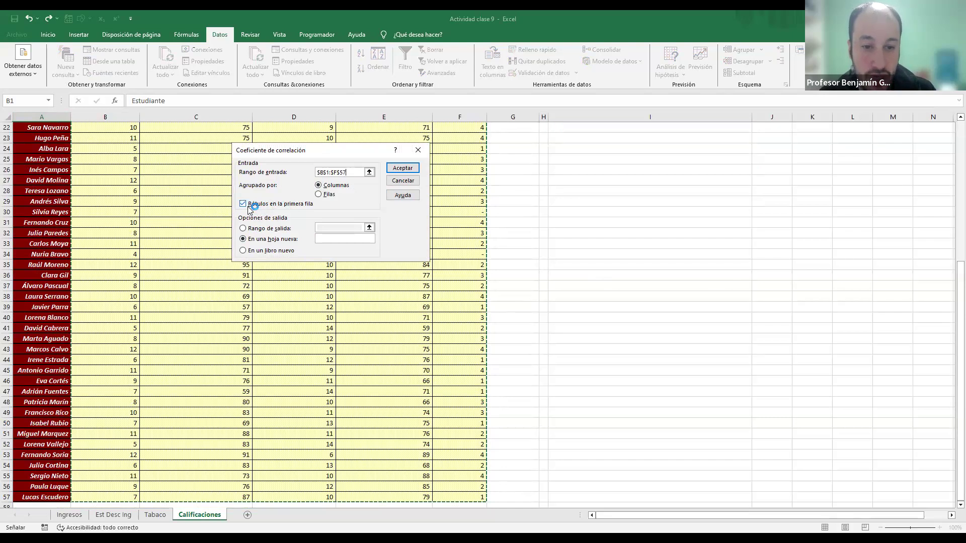
scroll(123, 228, "up", 7)
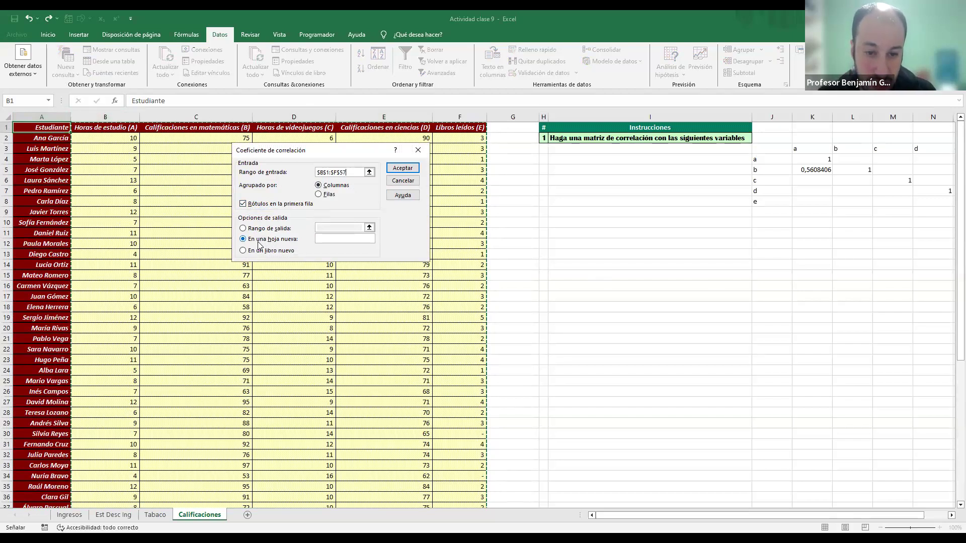
left_click(413, 167)
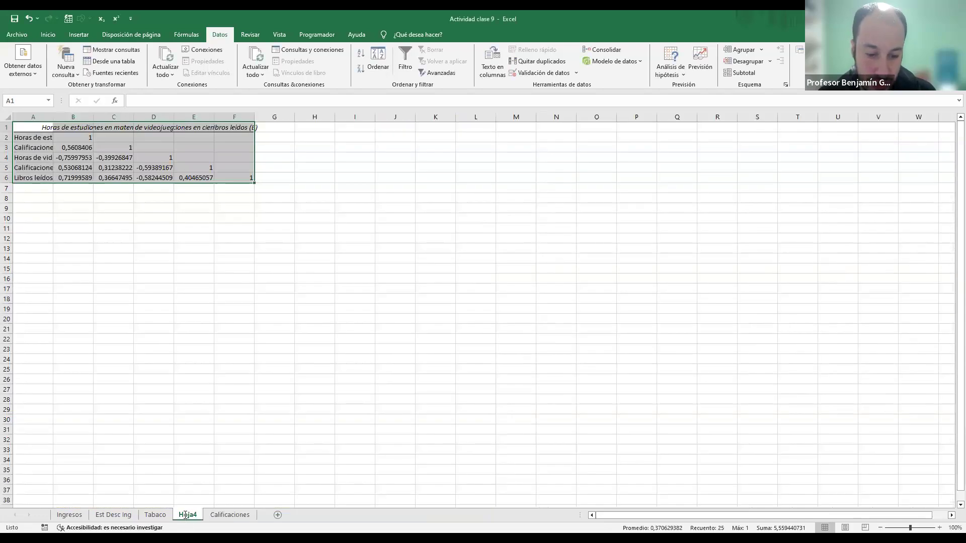
Step: Rename the new sheet holding the correlation matrix as Corr
double_click(185, 515)
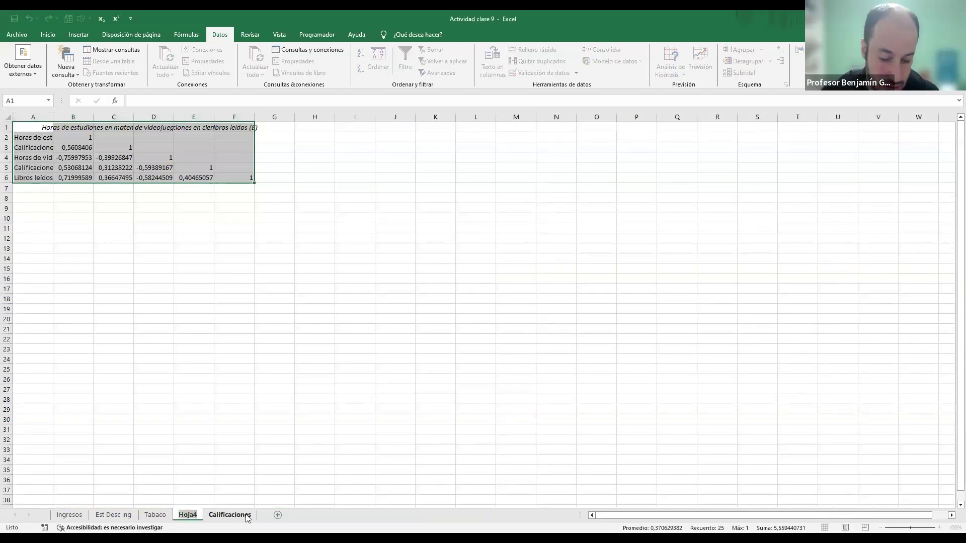
type("Corr")
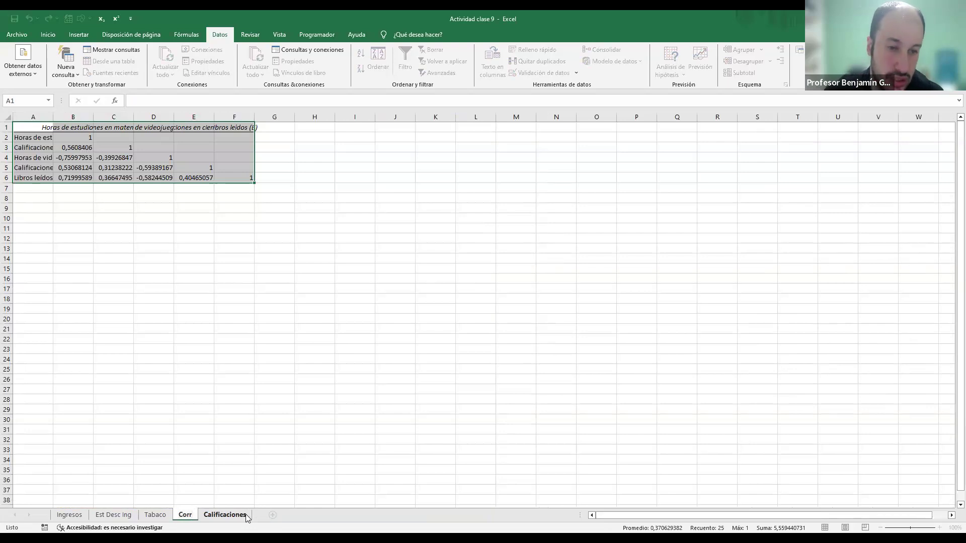
left_click(33, 259)
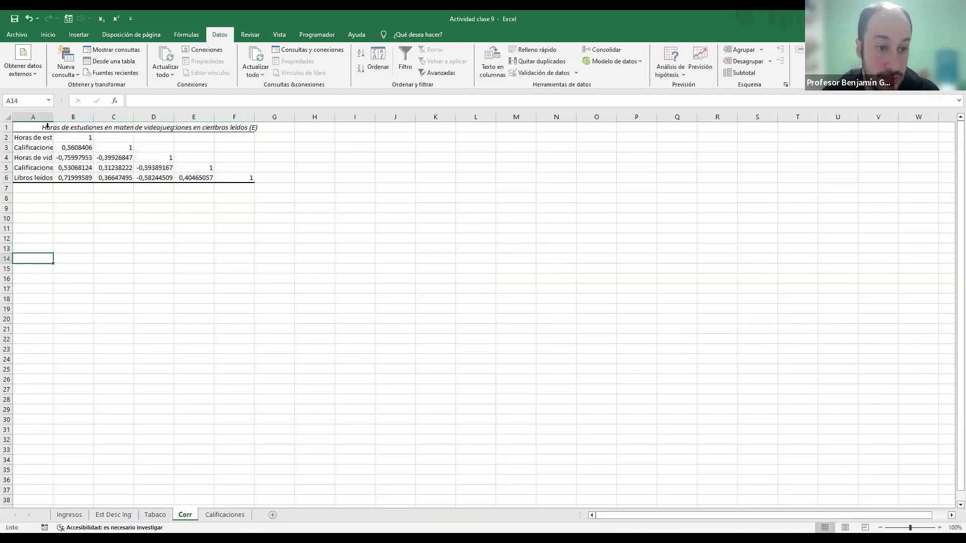
Step: Autofit the widths of columns A to F on the Corr sheet
left_click(33, 117)
left_click(246, 117, "shift")
double_click(253, 116)
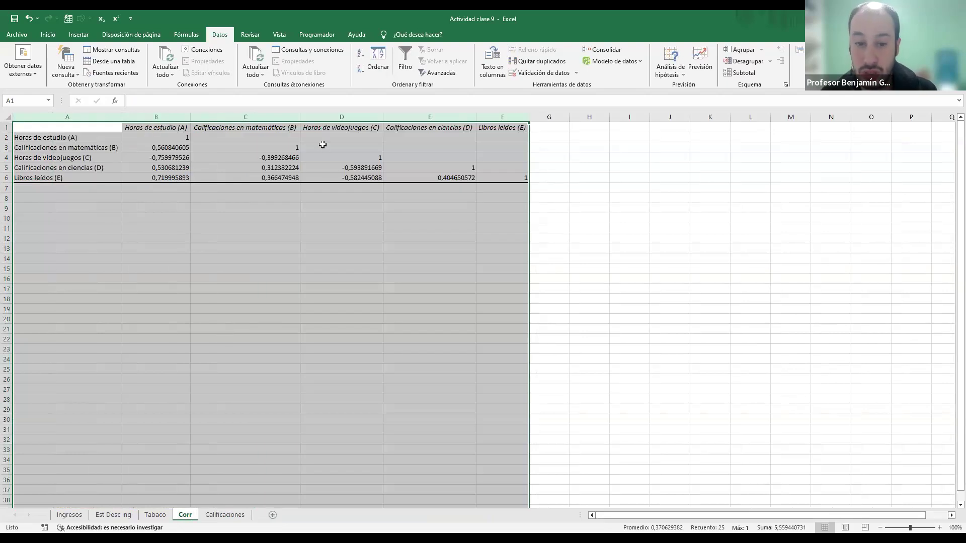
Step: Examine the matrix headings and the correlations of Horas de estudio (A) with mathematics grades and videogame hours
left_click(173, 149)
left_click(210, 138)
left_click(187, 157)
left_click(355, 142)
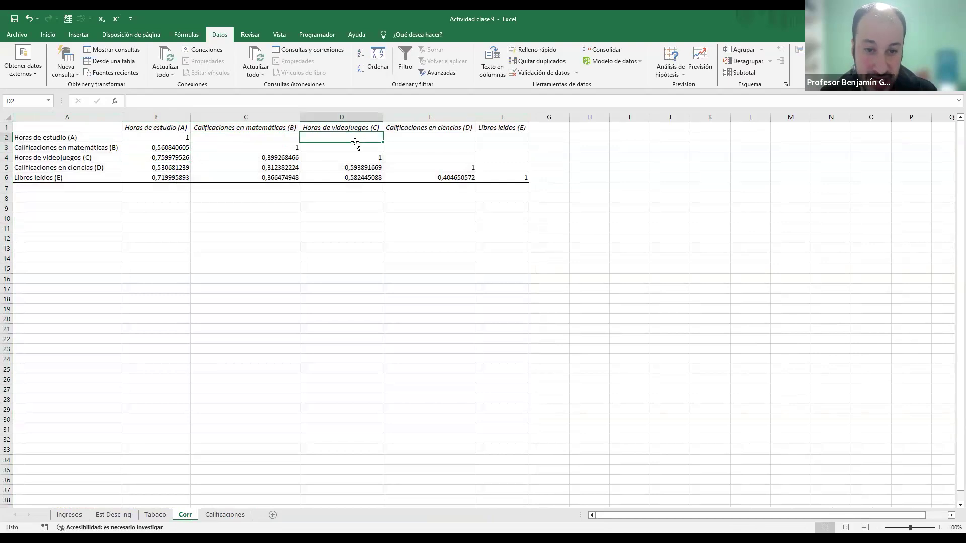
left_click_drag(164, 127, 166, 178)
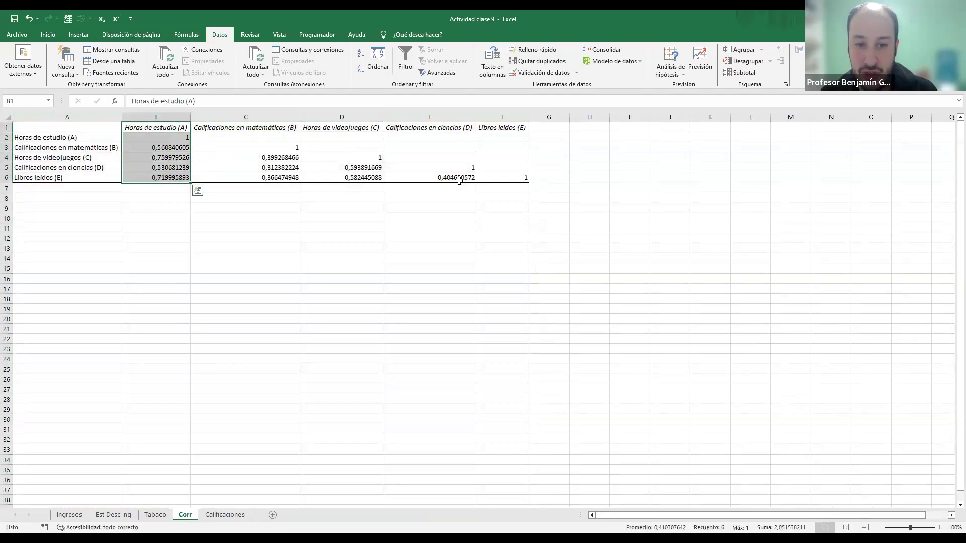
left_click(169, 146)
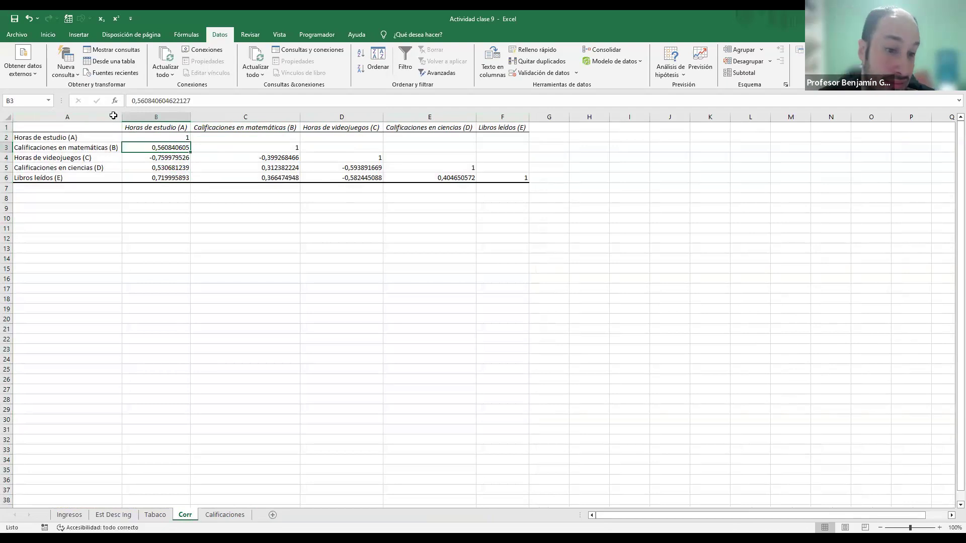
left_click(144, 127)
left_click(144, 146)
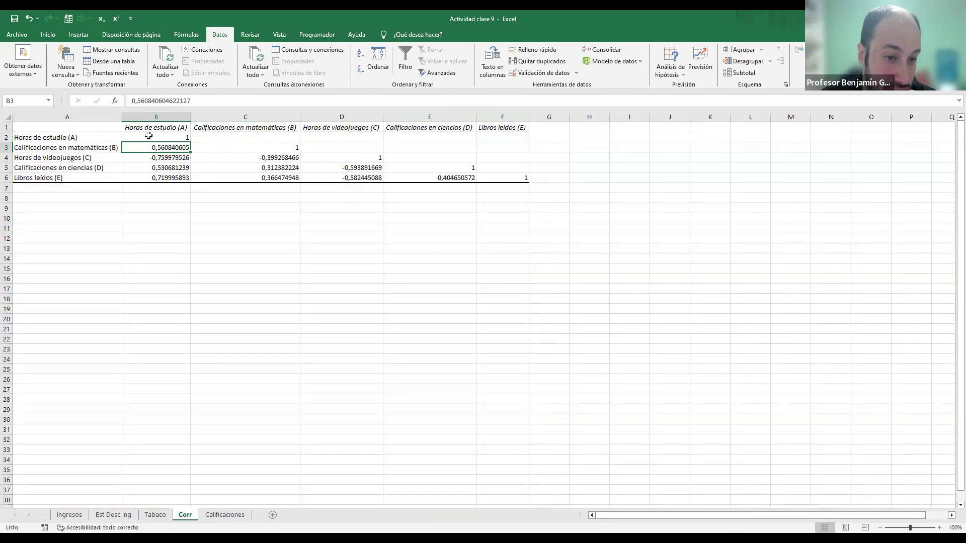
left_click(152, 126)
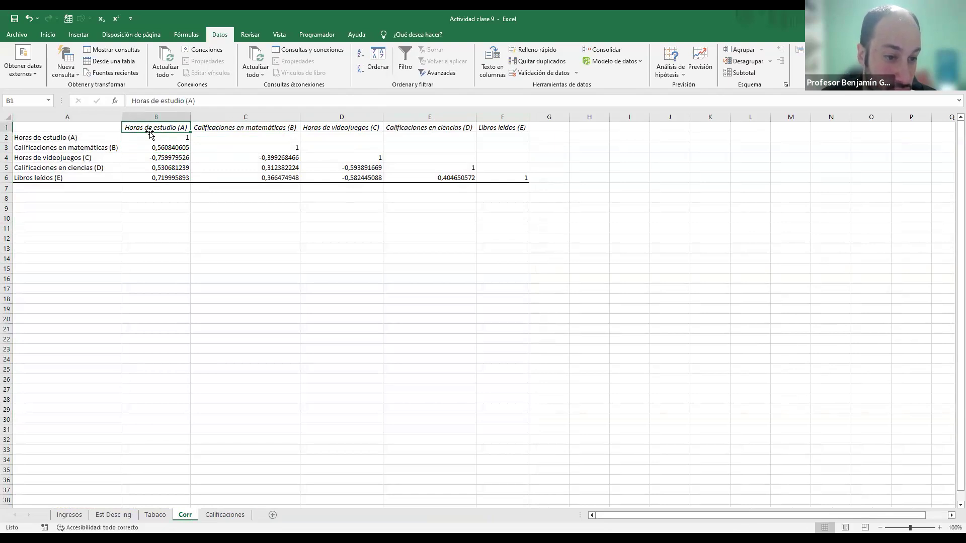
left_click(163, 160)
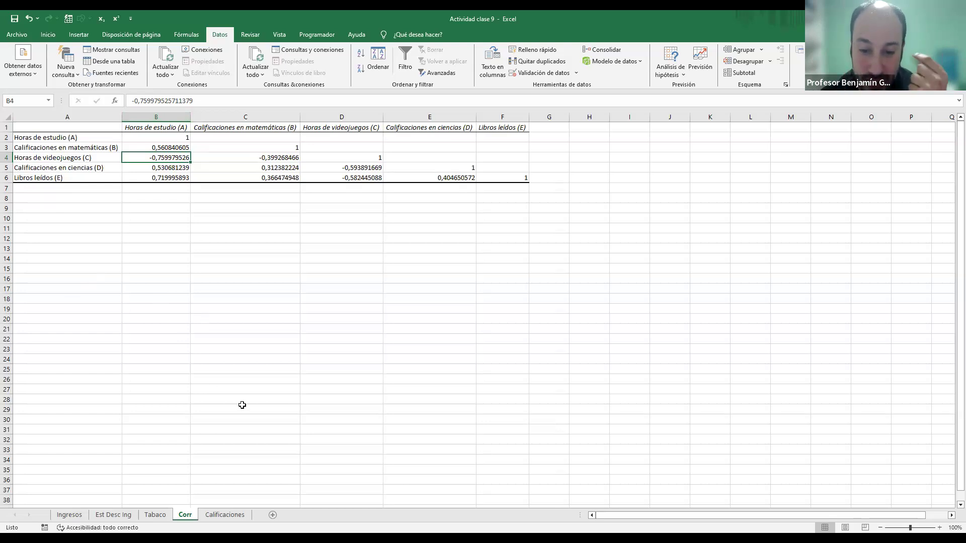
Step: Examine the correlations of Horas de estudio (A) with mathematics grades, videogame hours, science grades and books read on the Corr sheet
key("alt+Tab")
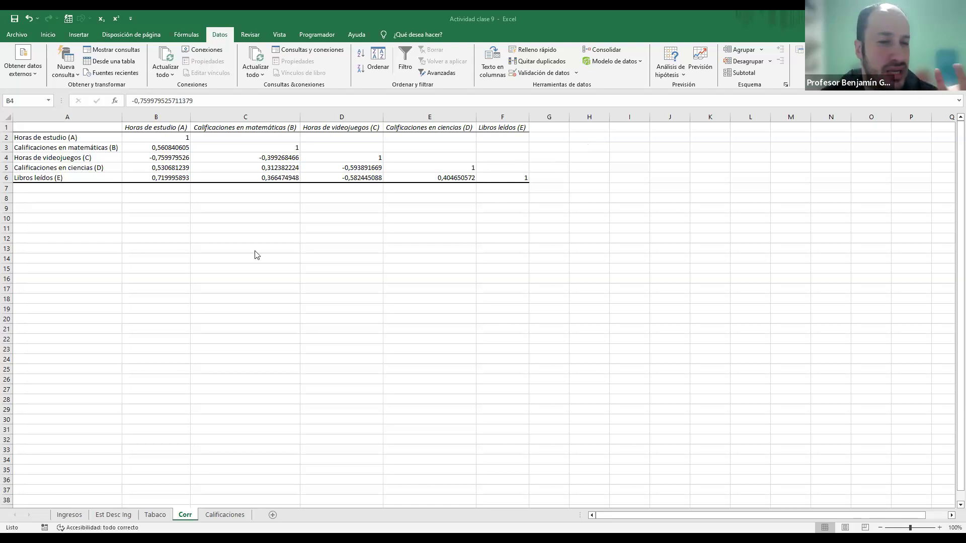
left_click(183, 148)
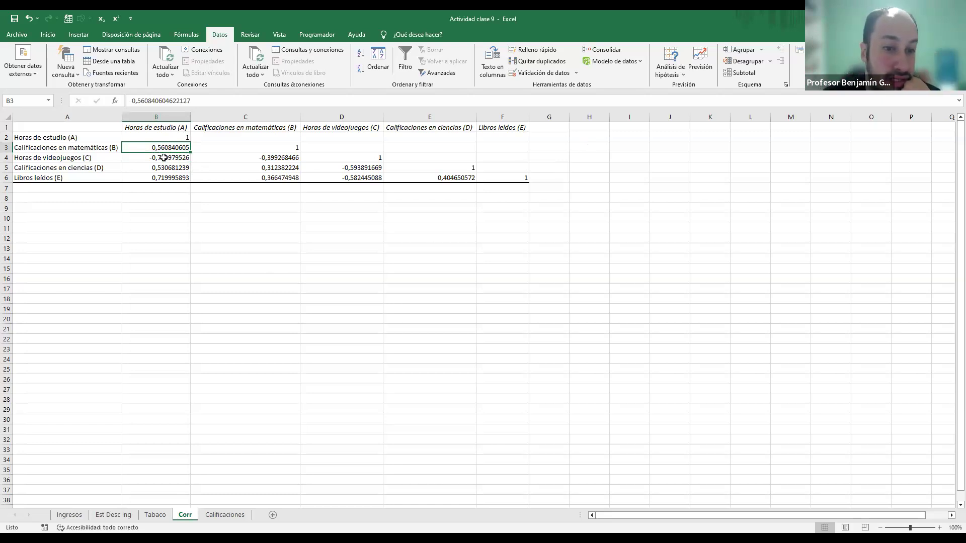
left_click(166, 159)
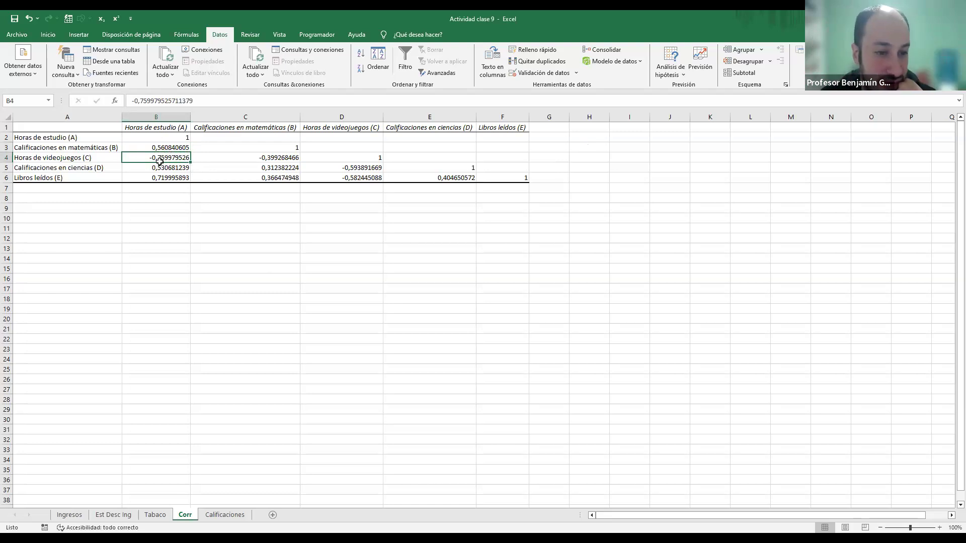
left_click(152, 167)
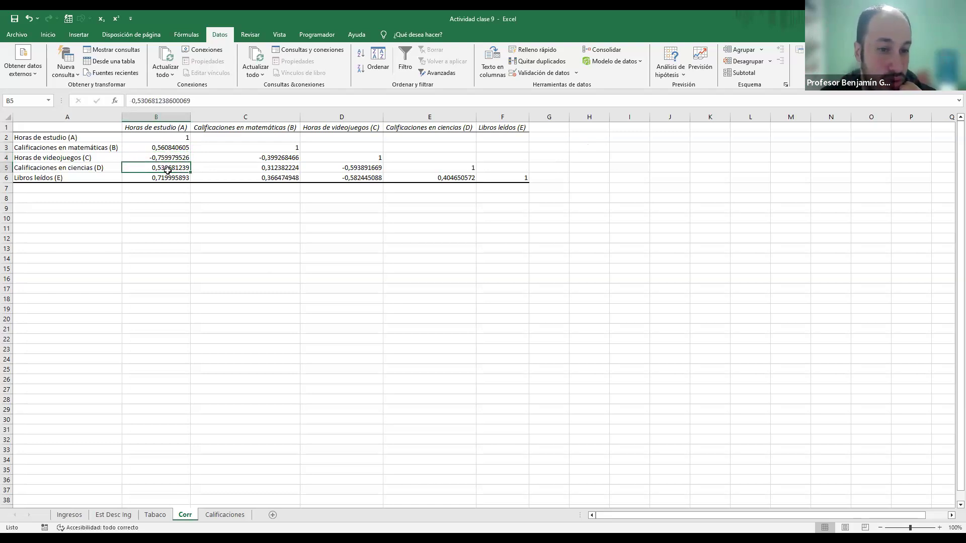
left_click(157, 148)
left_click(159, 167)
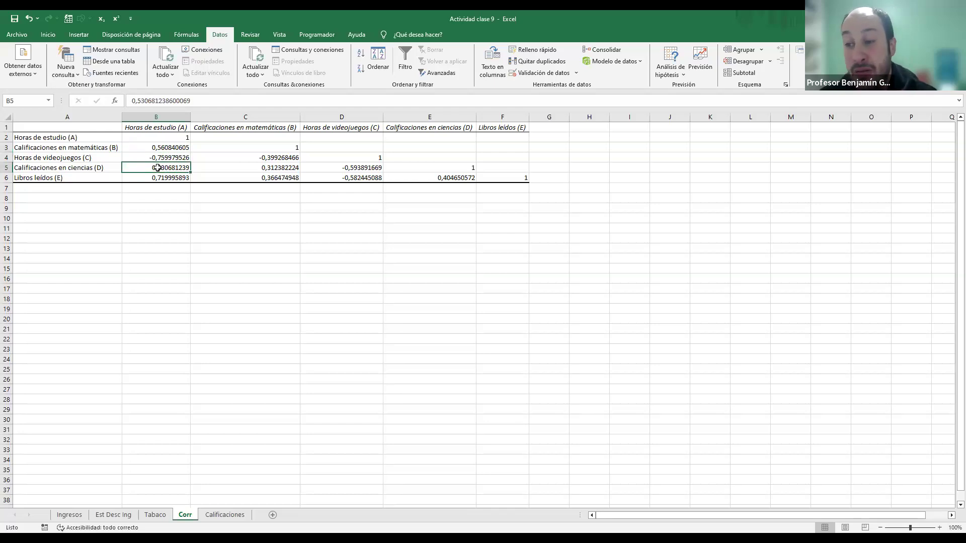
left_click(75, 167)
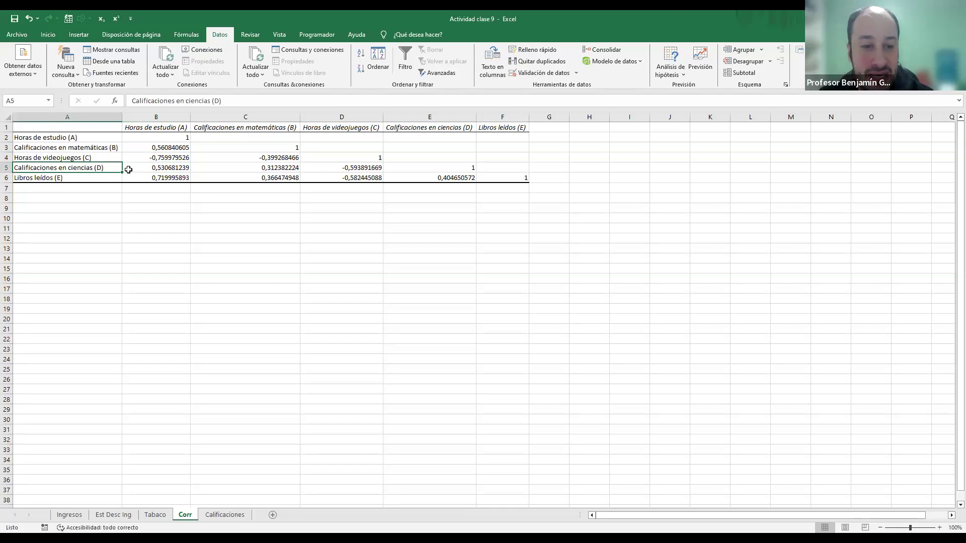
left_click(144, 166)
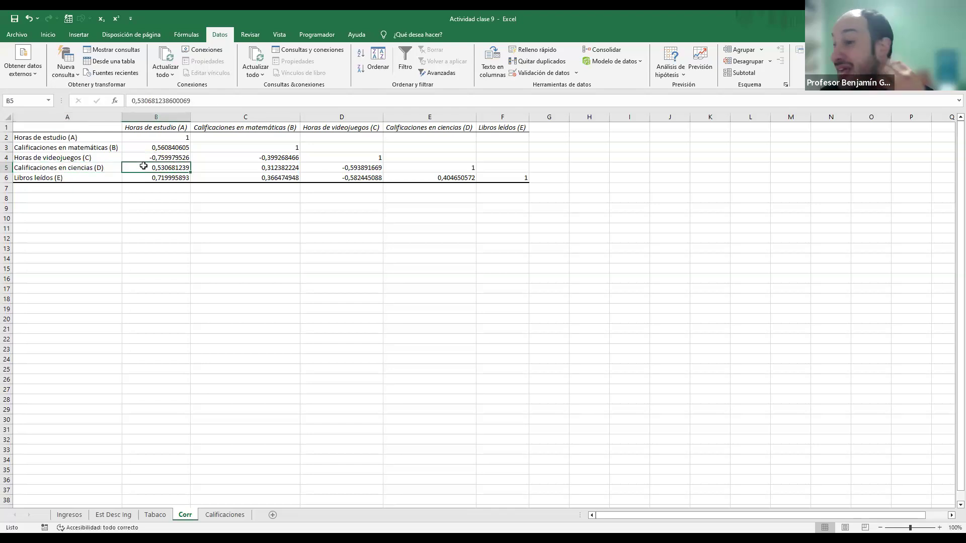
left_click(142, 148)
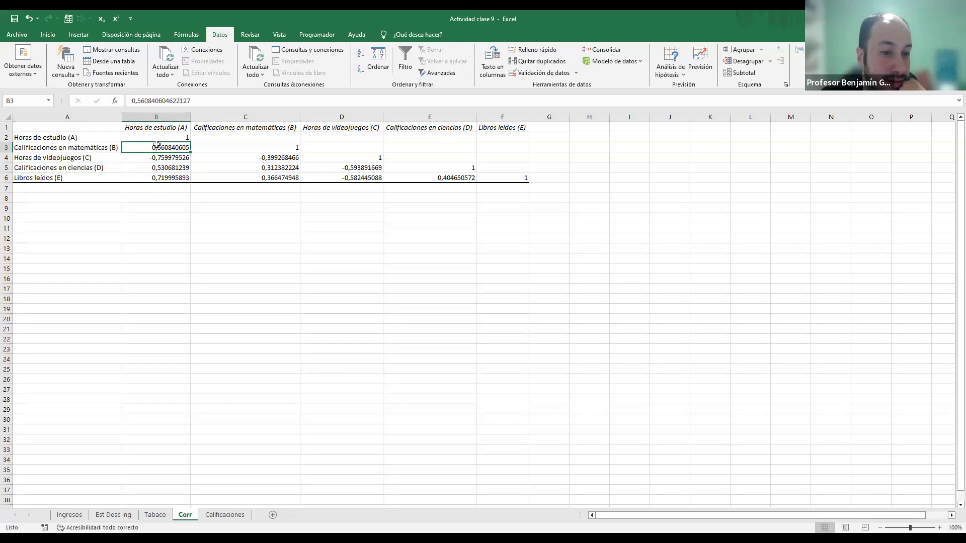
left_click(164, 128)
left_click(154, 178)
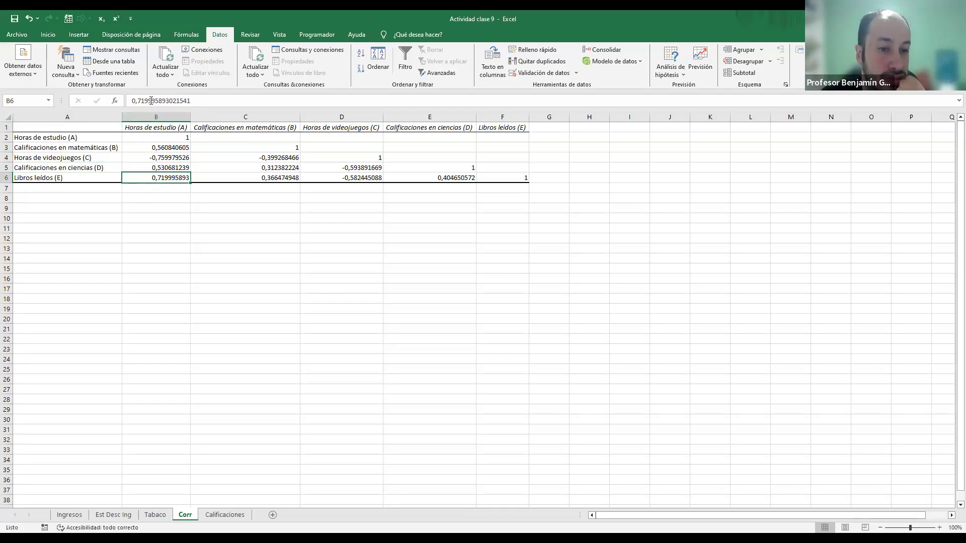
left_click(156, 116)
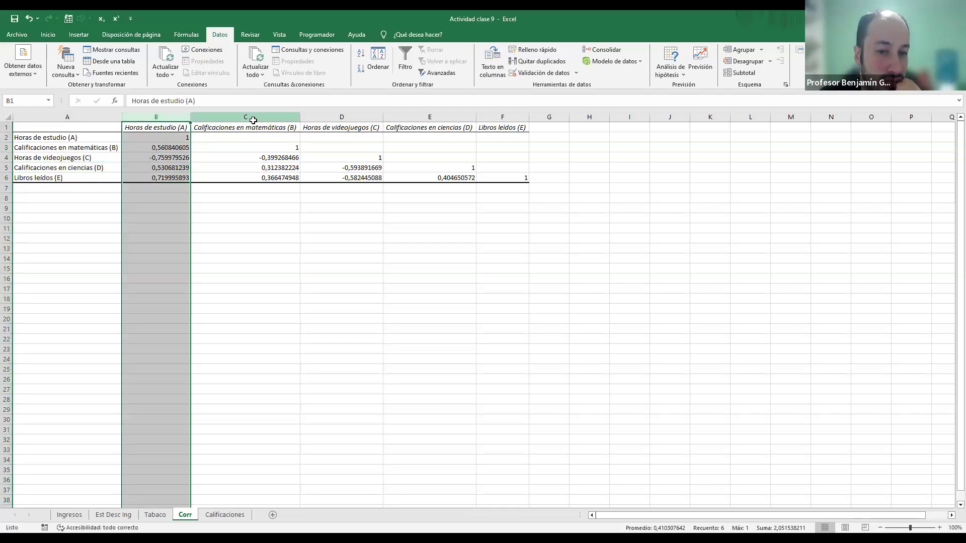
Step: Examine the correlations of Calificaciones en matemáticas (B) with videogame hours, science grades and books read
left_click(254, 118)
left_click(273, 129)
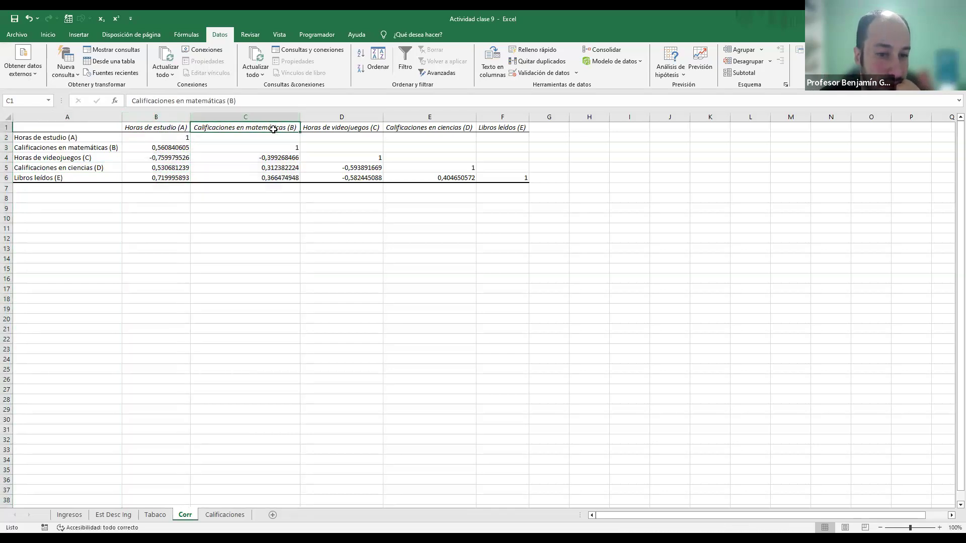
left_click(271, 158)
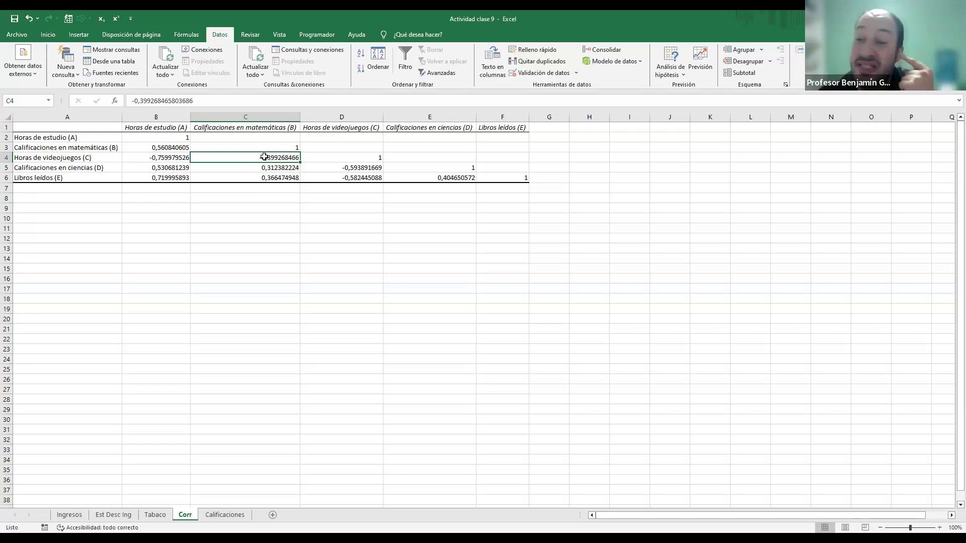
left_click(257, 171)
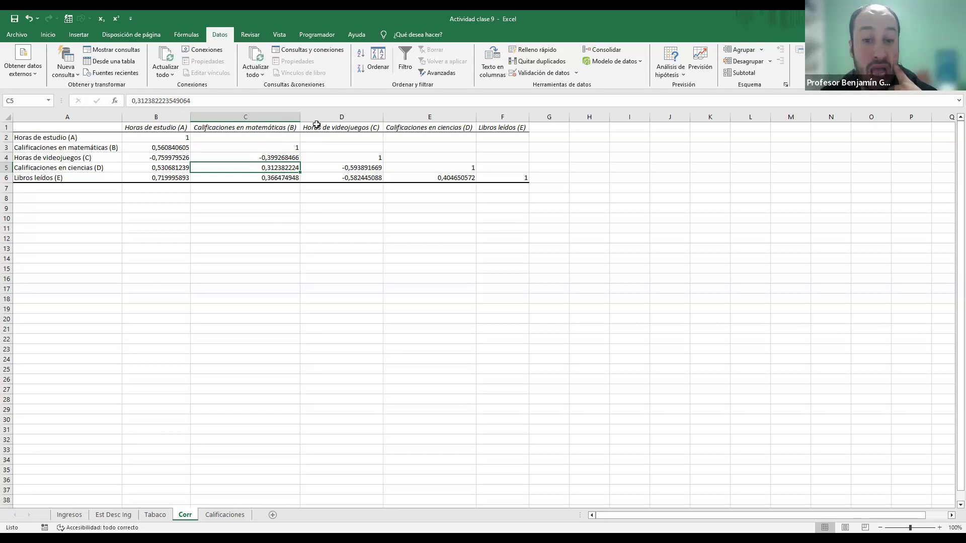
left_click(264, 179)
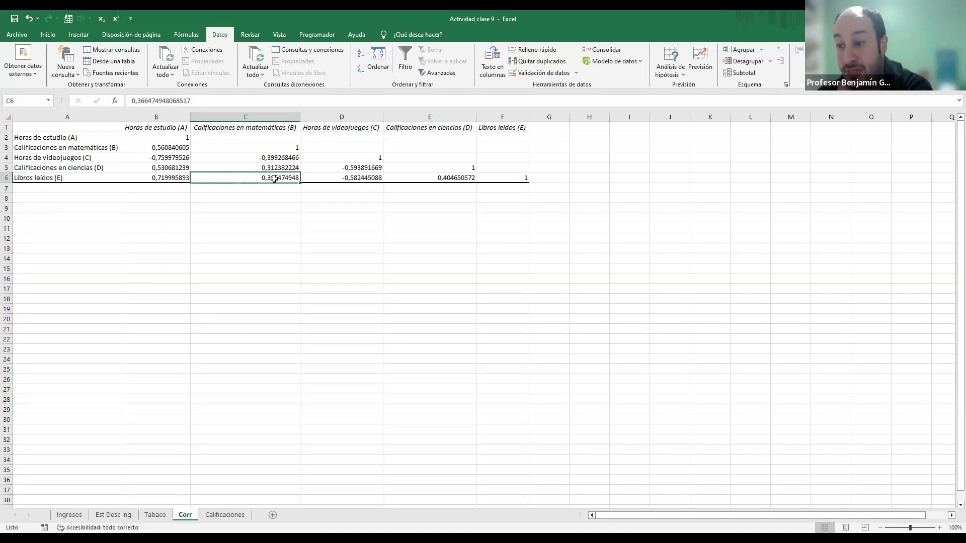
Step: Examine the correlations of Horas de videojuegos (C) with science grades and books read, and of Calificaciones en ciencias (D) with books read
left_click(342, 117)
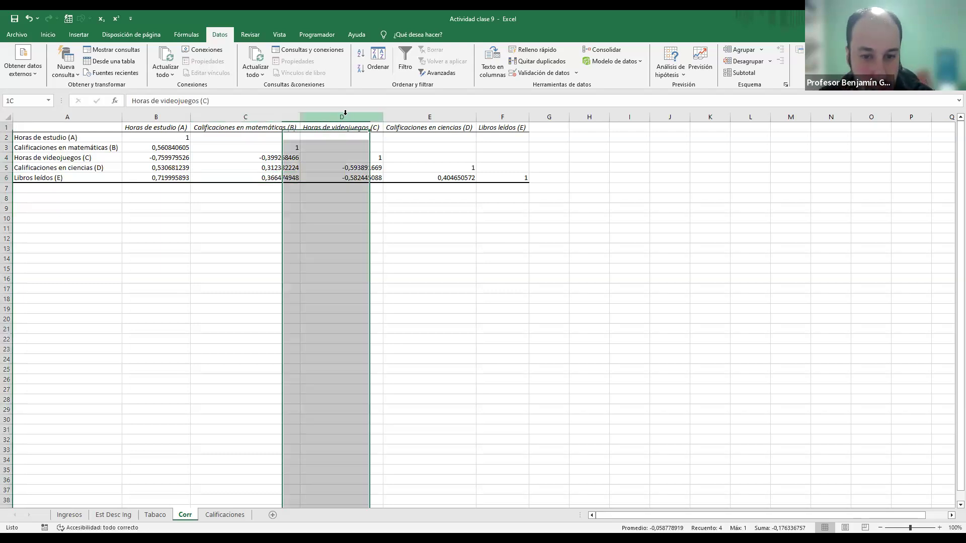
left_click(339, 169)
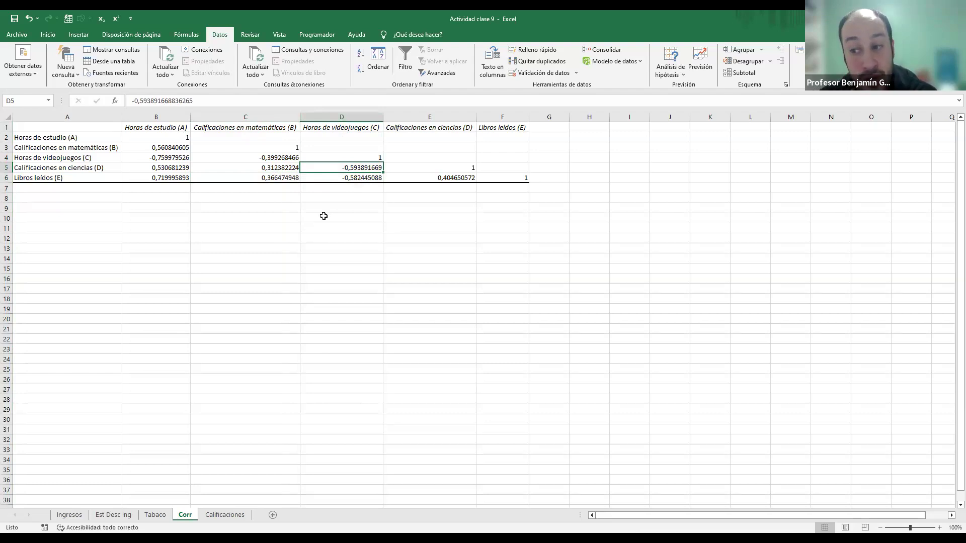
left_click(347, 178)
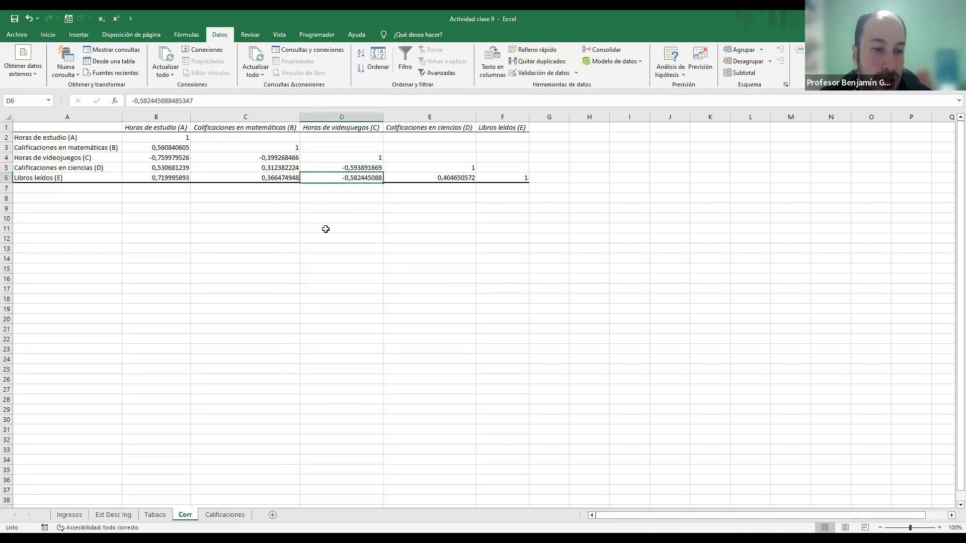
left_click(430, 180)
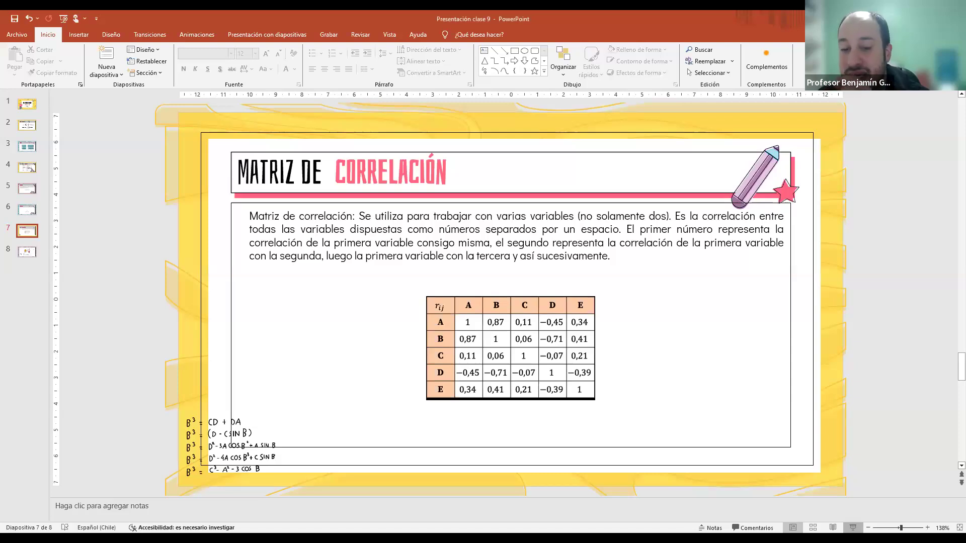
Step: In the PowerPoint presentation, start the slide show from the Matriz de correlación slide and reveal its definition and example table
left_click(853, 527)
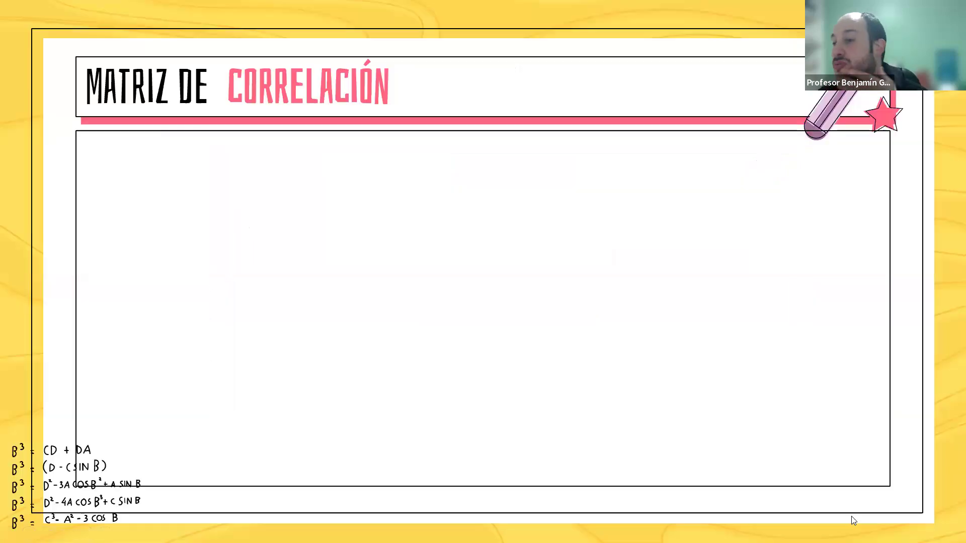
left_click(497, 276)
left_click(497, 276)
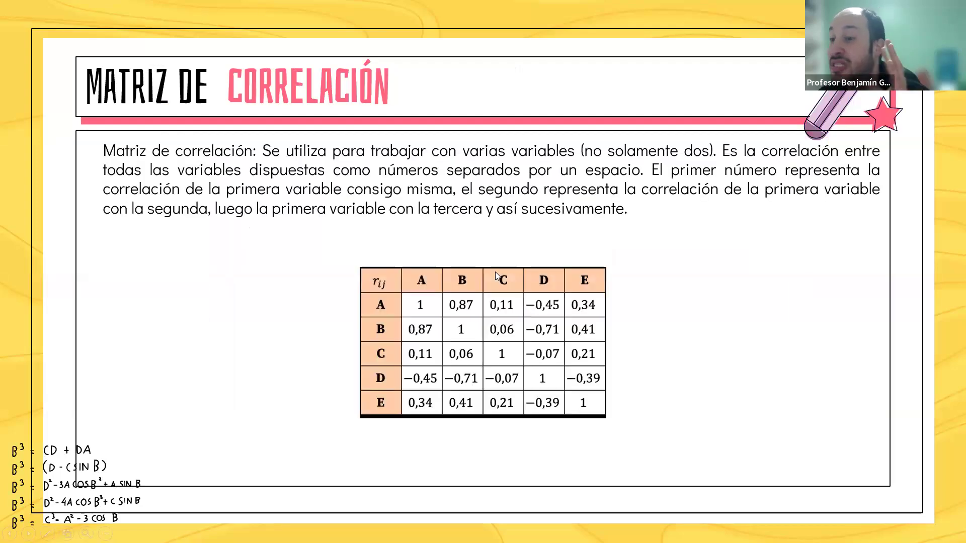